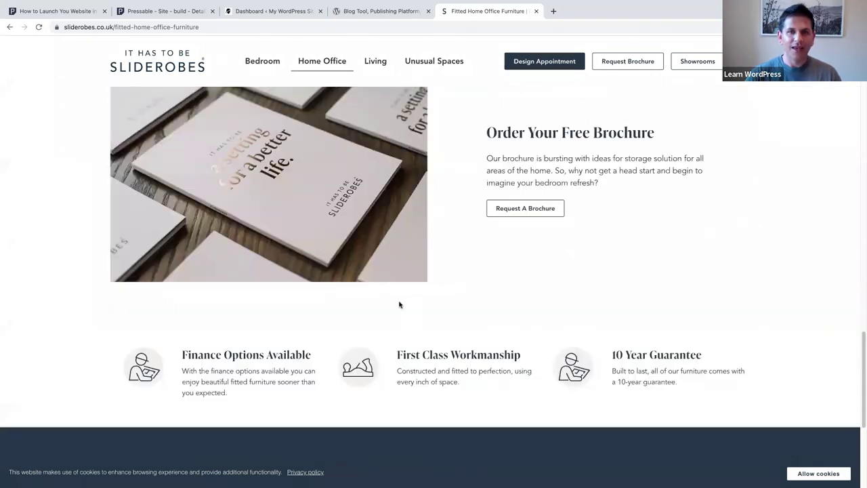
pyautogui.scroll(5, 399, 302)
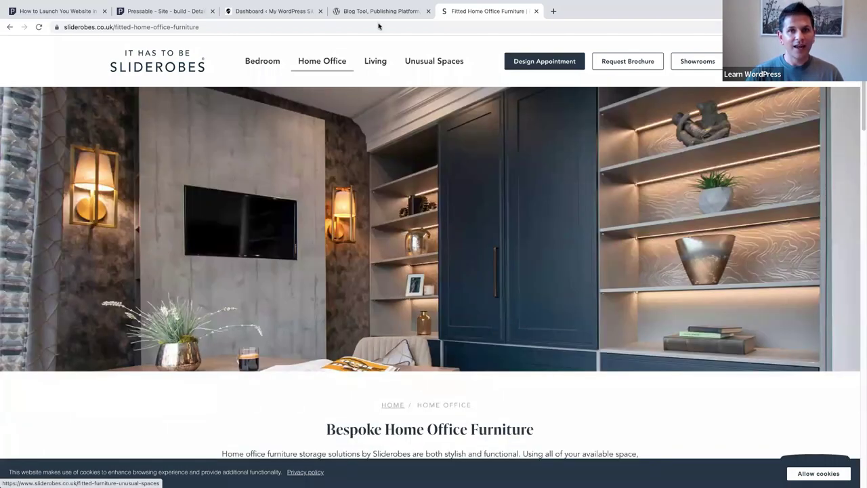
# - Switch Chrome to the wordpress.org homepage tab
pyautogui.click(373, 11)
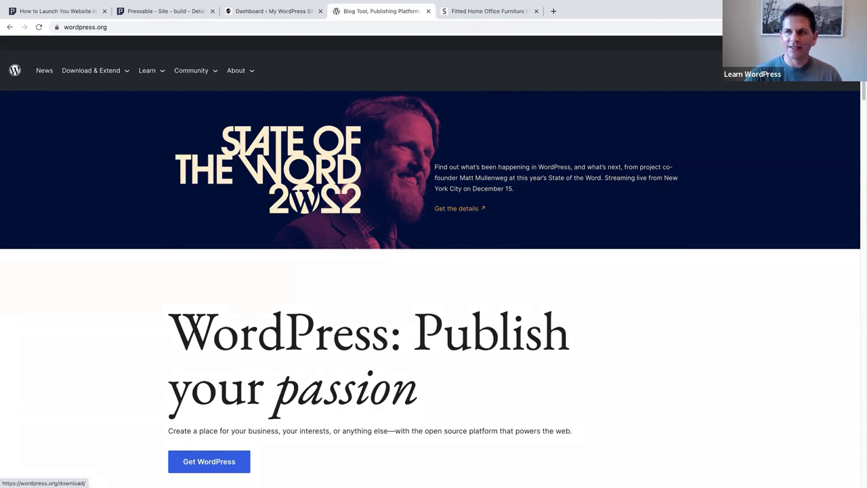
# - Scroll the wordpress.org homepage down to the 'Build for yourself, not by yourself' section
pyautogui.scroll(-1, 587, 217)
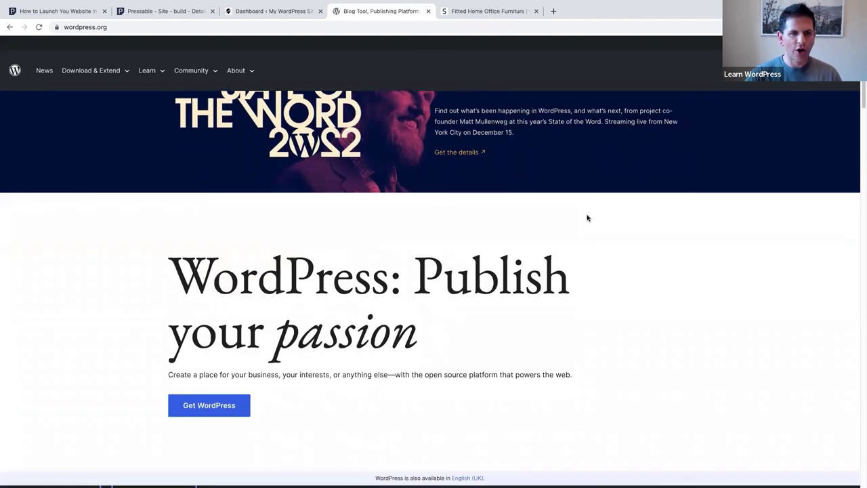
pyautogui.scroll(-2, 587, 217)
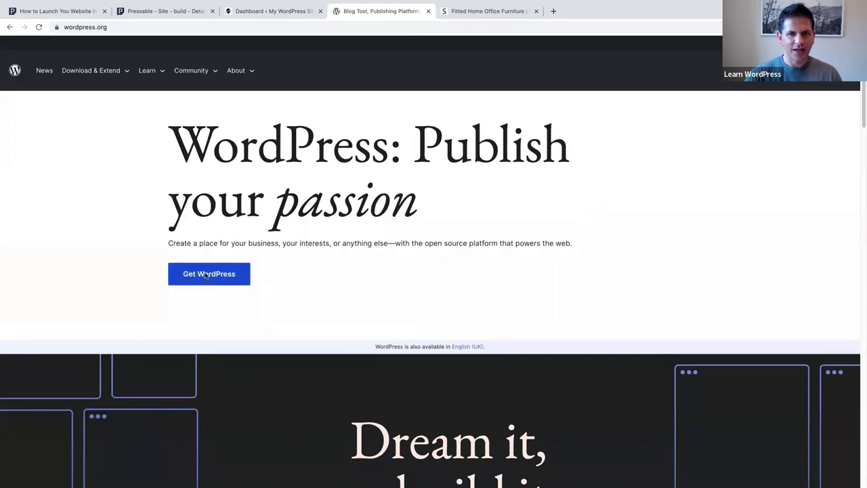
pyautogui.scroll(-3, 365, 247)
pyautogui.scroll(-3, 365, 248)
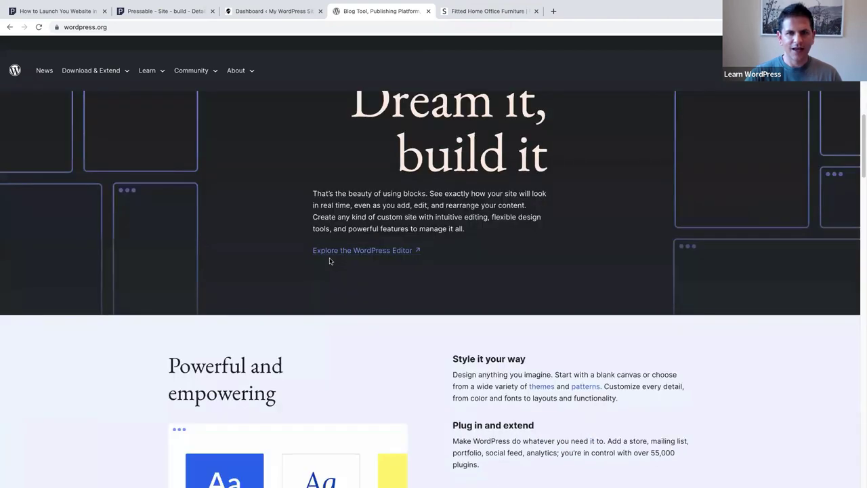
pyautogui.scroll(-1, 372, 252)
pyautogui.scroll(-2, 372, 256)
pyautogui.scroll(-4, 373, 245)
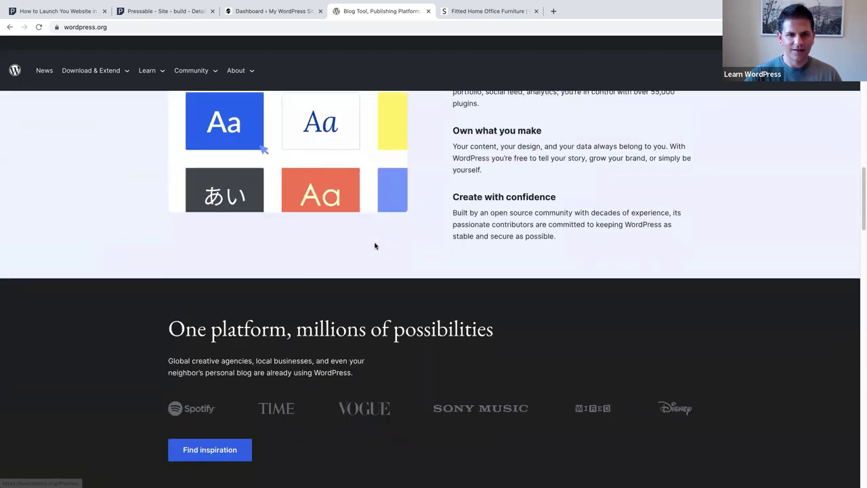
pyautogui.scroll(-1, 373, 245)
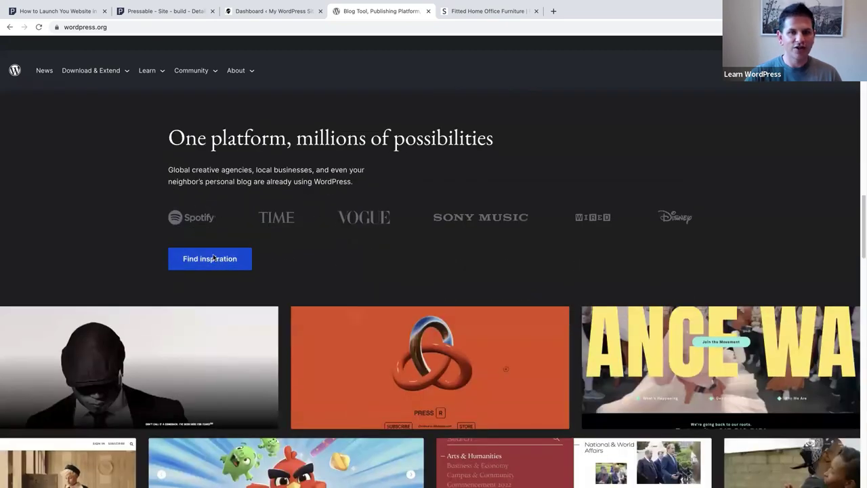
pyautogui.scroll(-4, 301, 264)
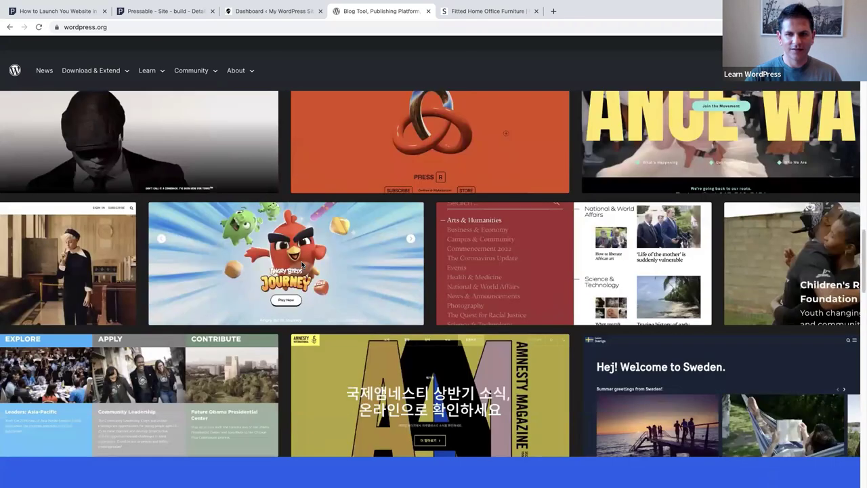
pyautogui.scroll(-2, 302, 264)
pyautogui.scroll(-2, 303, 263)
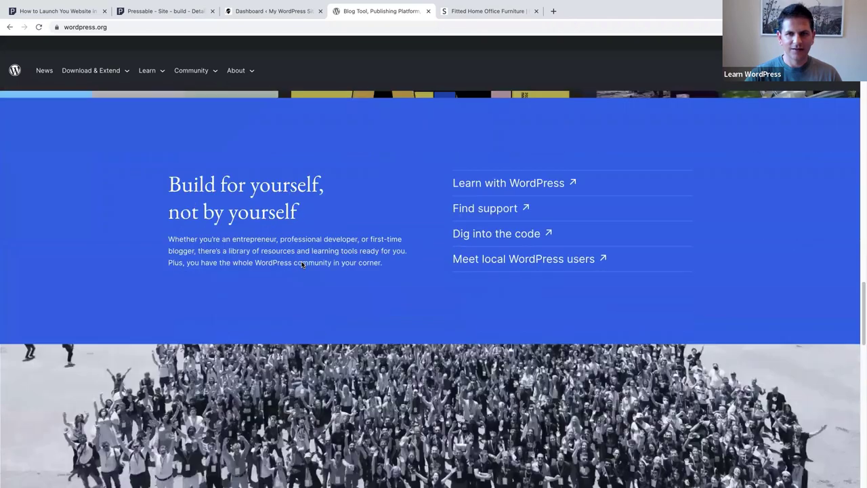
pyautogui.scroll(-1, 303, 263)
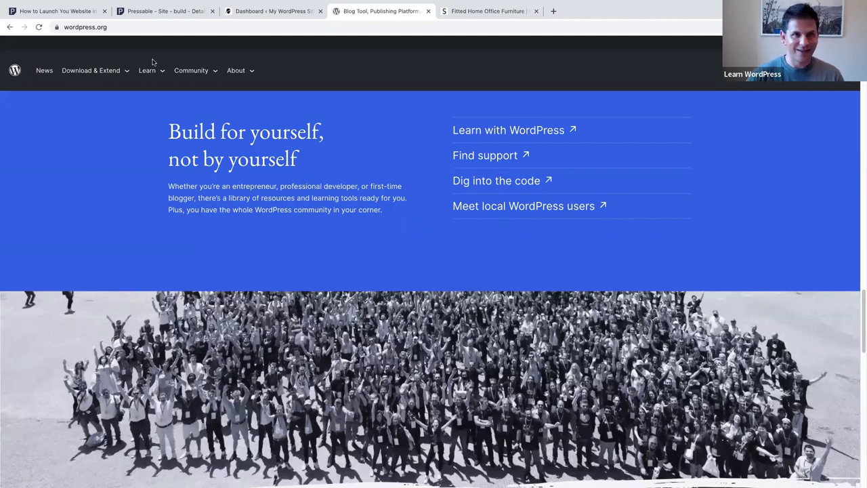
# - Open the Call To Action 1 page in the block editor from the Pages list
pyautogui.click(267, 12)
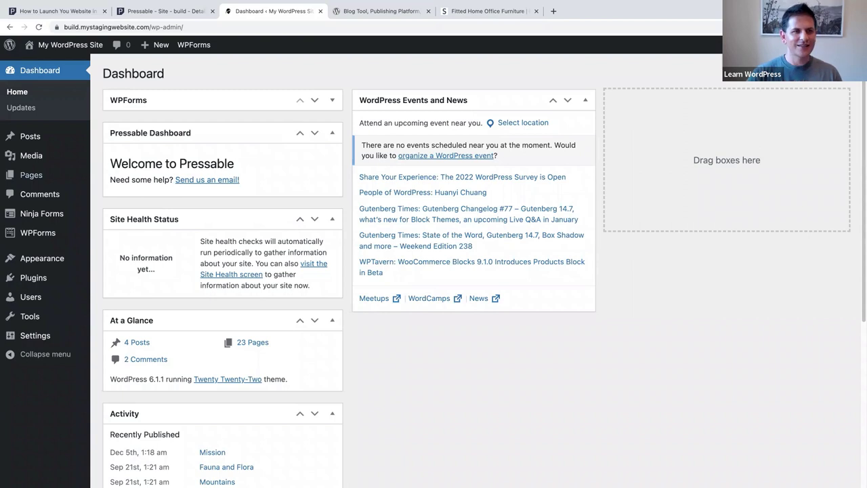
pyautogui.click(30, 176)
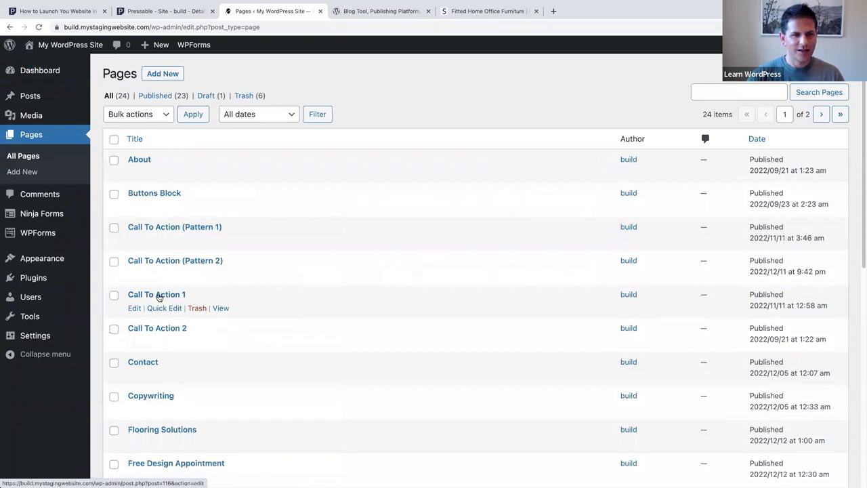
pyautogui.click(158, 295)
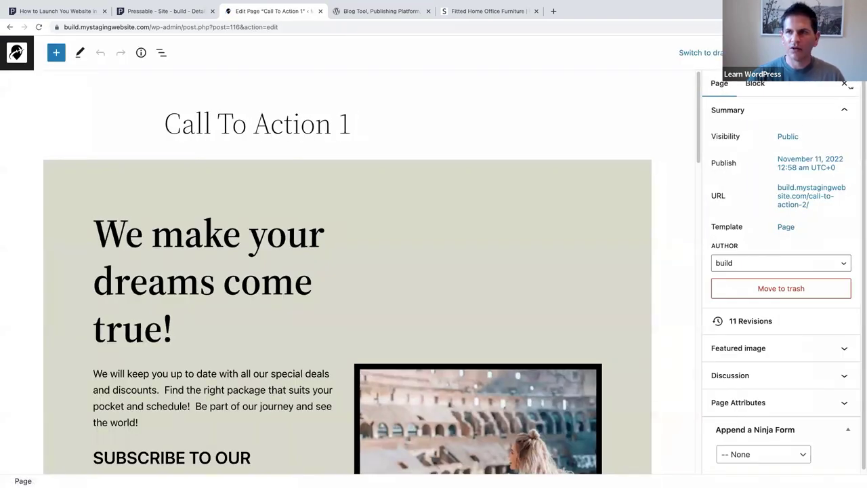
pyautogui.click(844, 82)
pyautogui.scroll(-1, 797, 187)
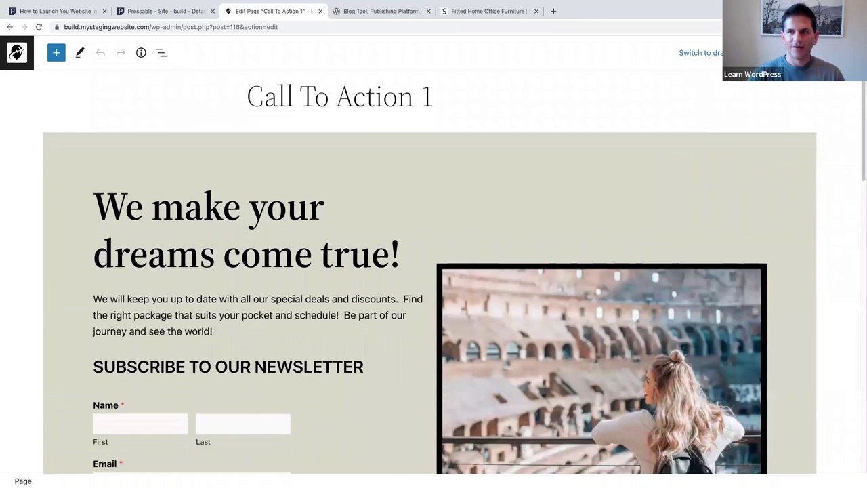
# - Preview Call To Action 1 in a new tab, then return to the pages list
pyautogui.click(745, 52)
pyautogui.click(708, 157)
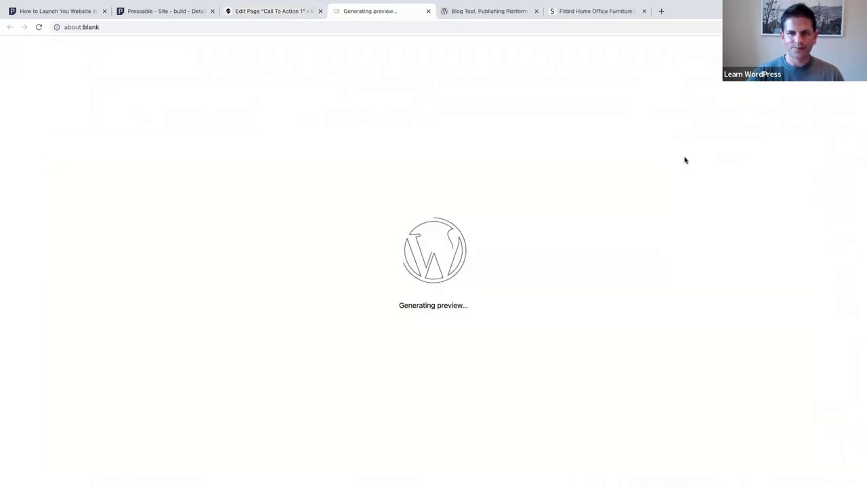
pyautogui.scroll(-5, 686, 168)
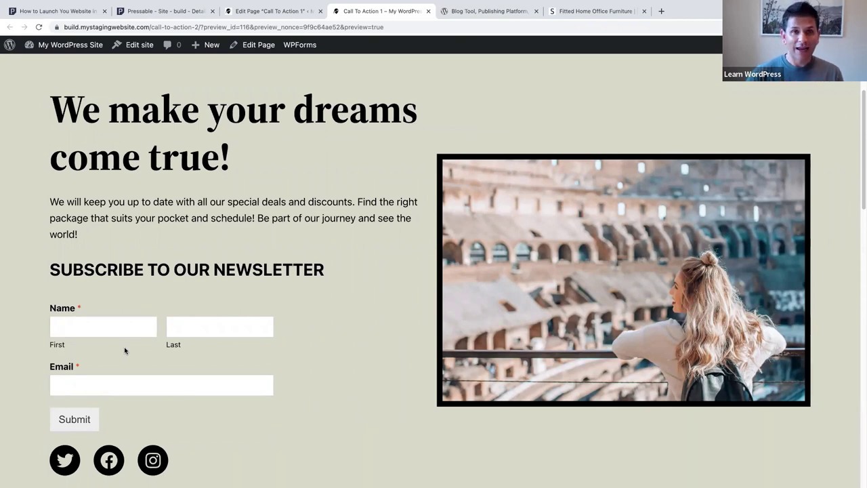
pyautogui.click(260, 12)
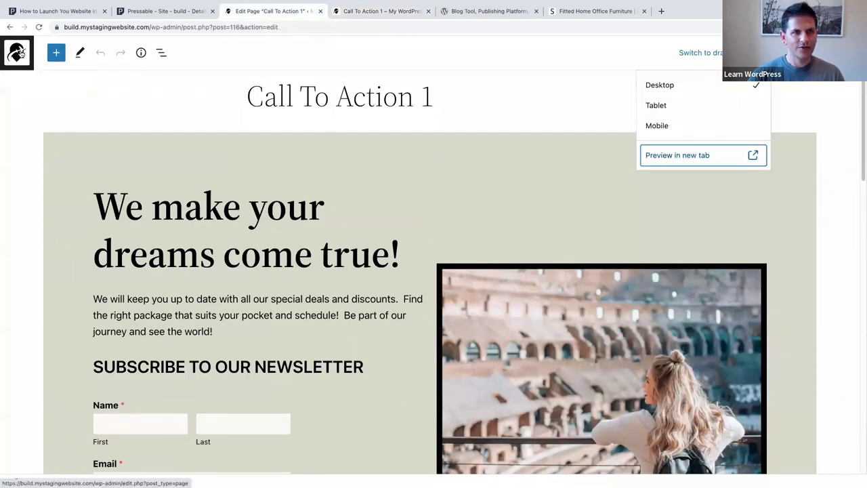
pyautogui.click(20, 54)
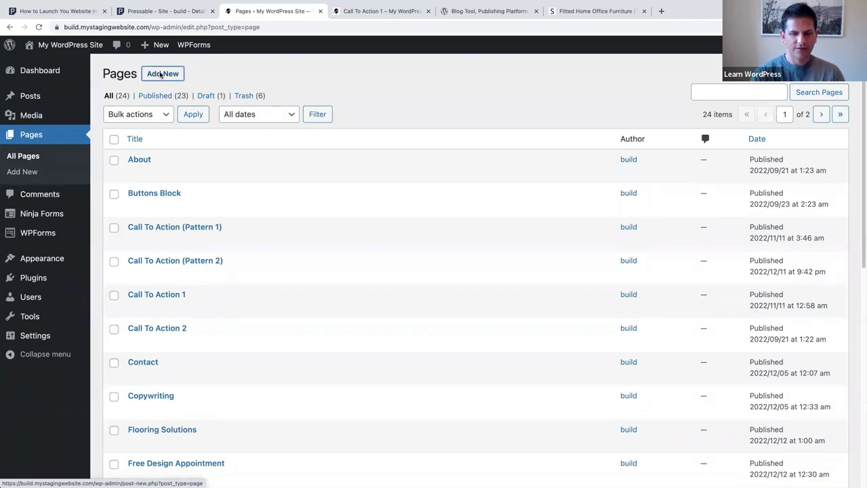
# - Create a new page titled 'CTA 1' with a 50/50 two-column Columns block
pyautogui.click(160, 75)
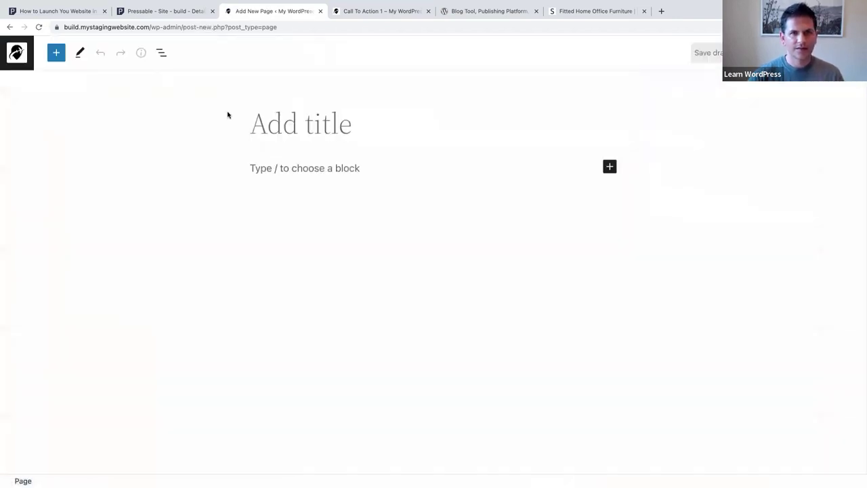
pyautogui.click(254, 118)
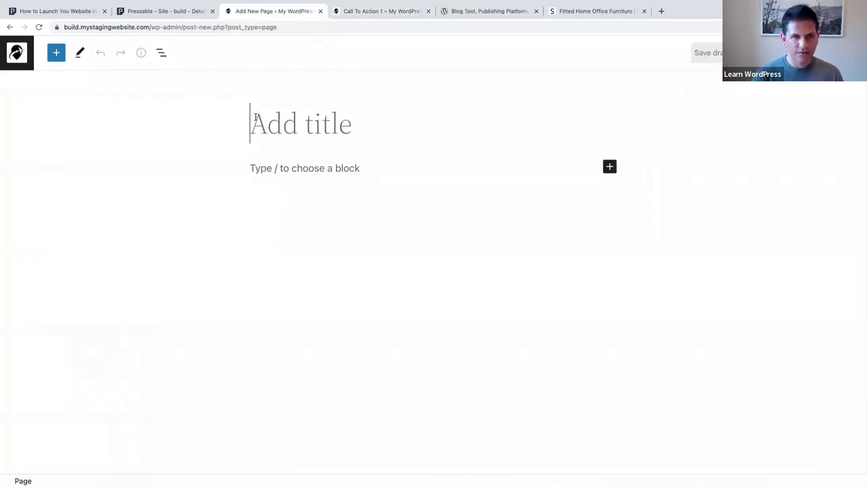
pyautogui.write('CTA 1')
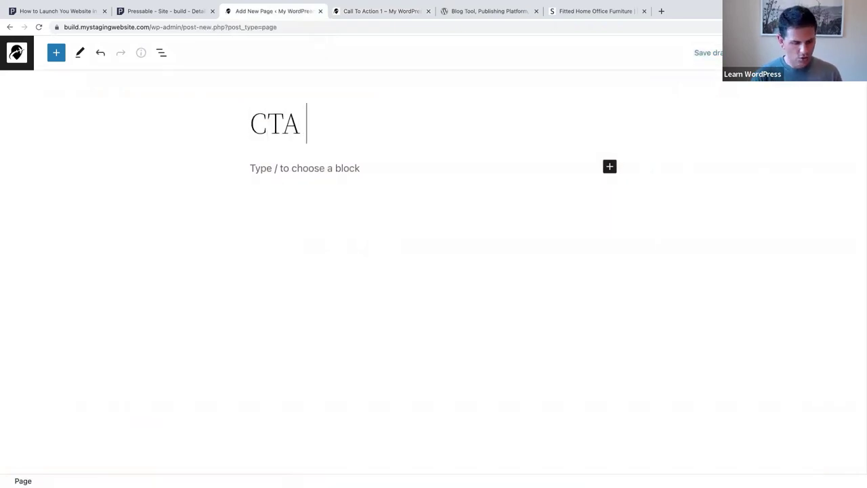
pyautogui.press('Return')
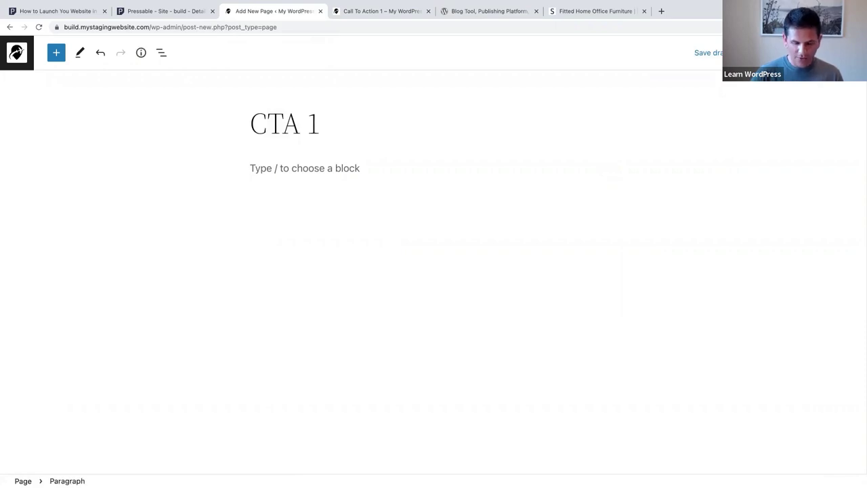
pyautogui.write('/')
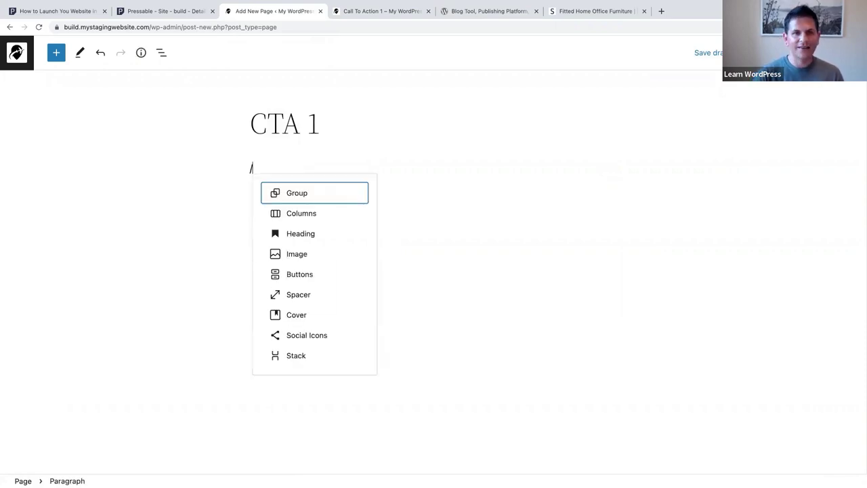
pyautogui.write('colum')
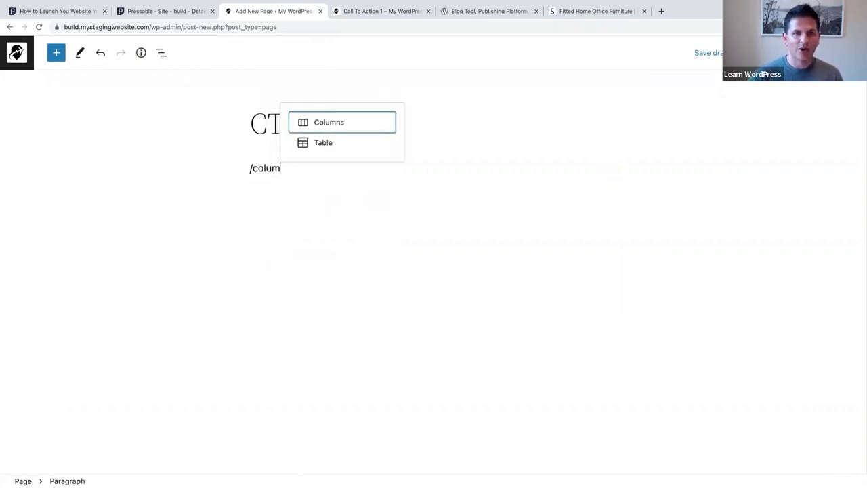
pyautogui.press('Return')
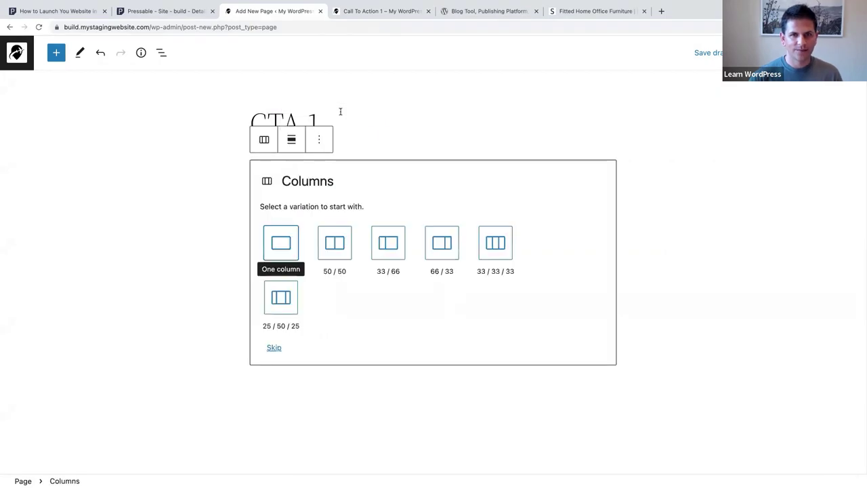
pyautogui.click(334, 245)
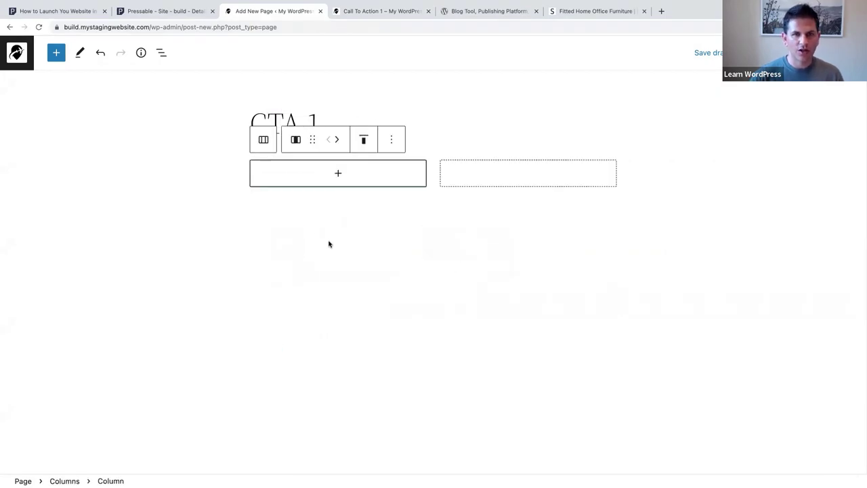
# - Set the Columns block to full width and select the first column
pyautogui.click(160, 53)
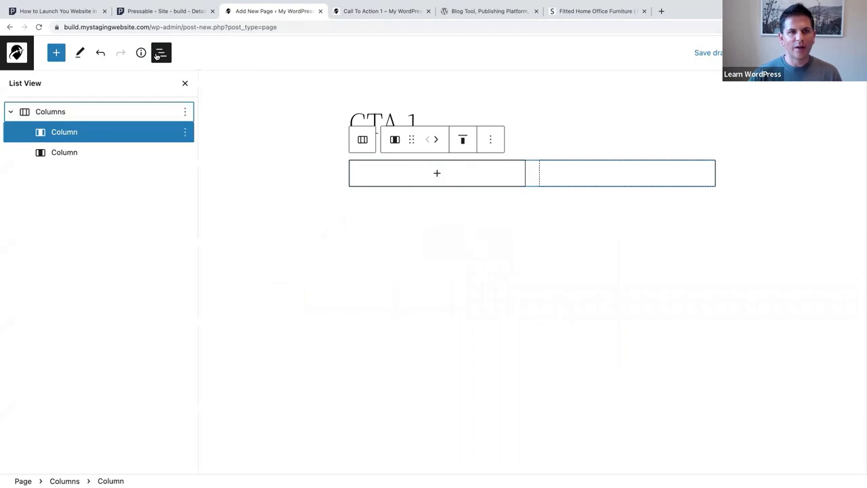
pyautogui.click(59, 112)
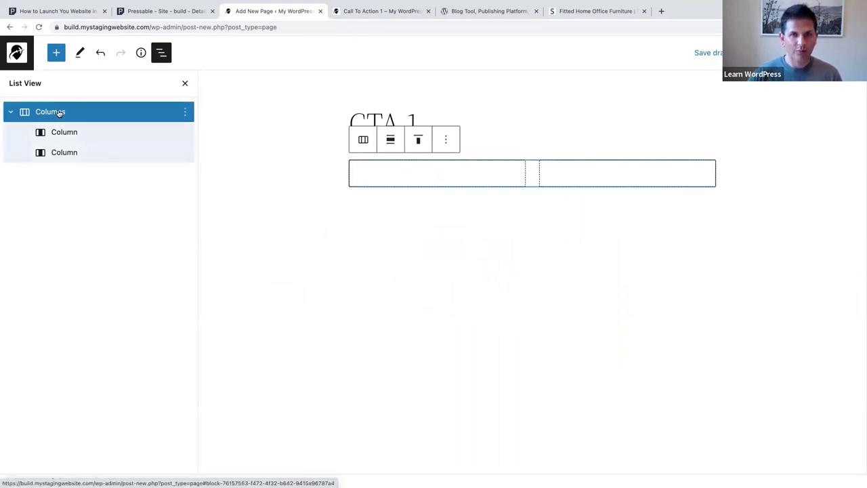
pyautogui.click(388, 141)
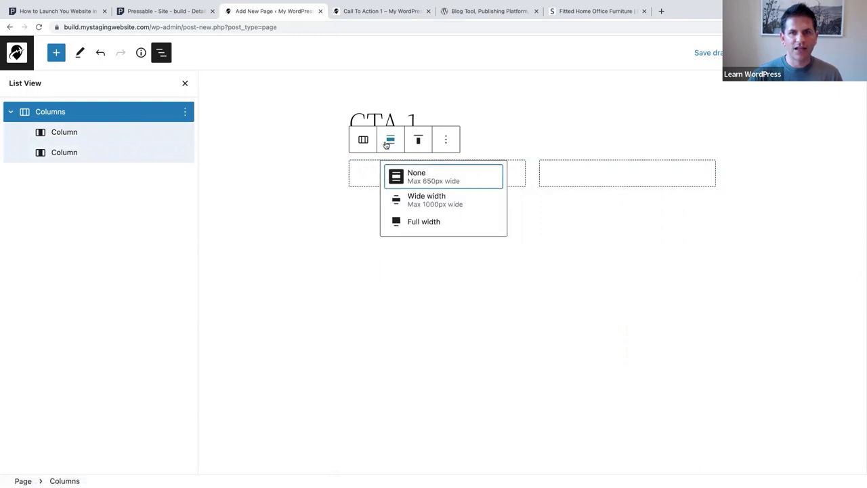
pyautogui.click(411, 222)
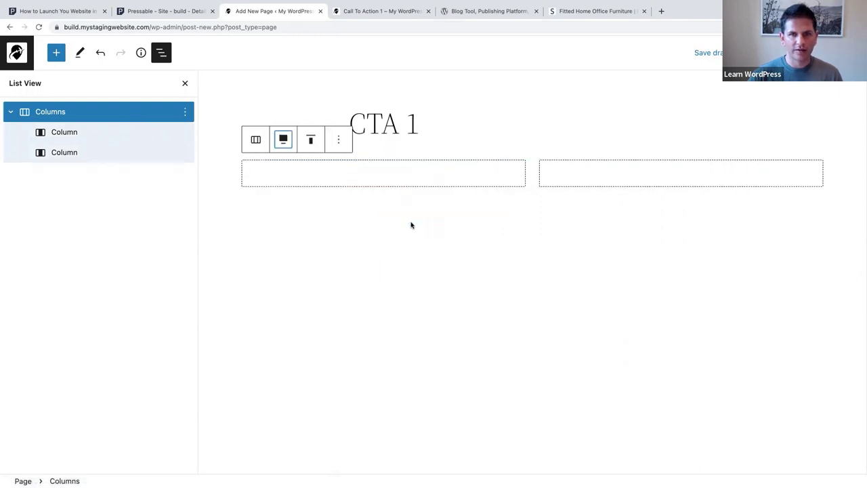
pyautogui.click(184, 84)
pyautogui.click(214, 171)
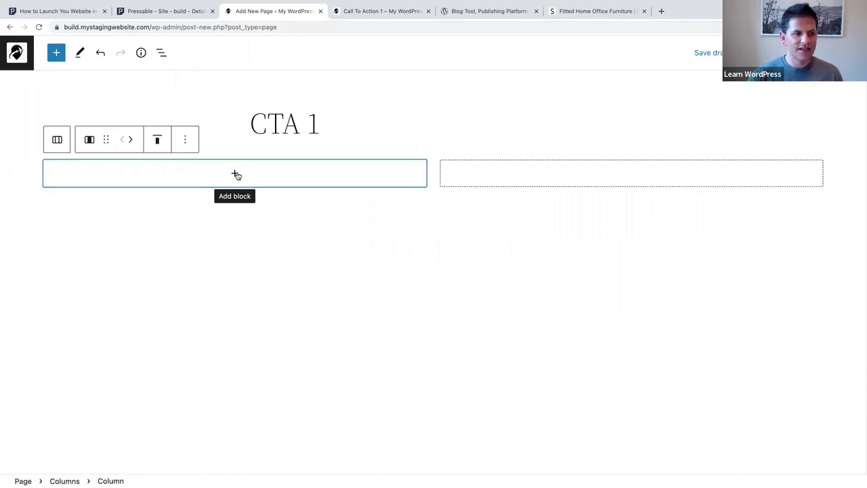
# - Add a bold heading 'We make your dreams come true!' in the left column
pyautogui.click(236, 175)
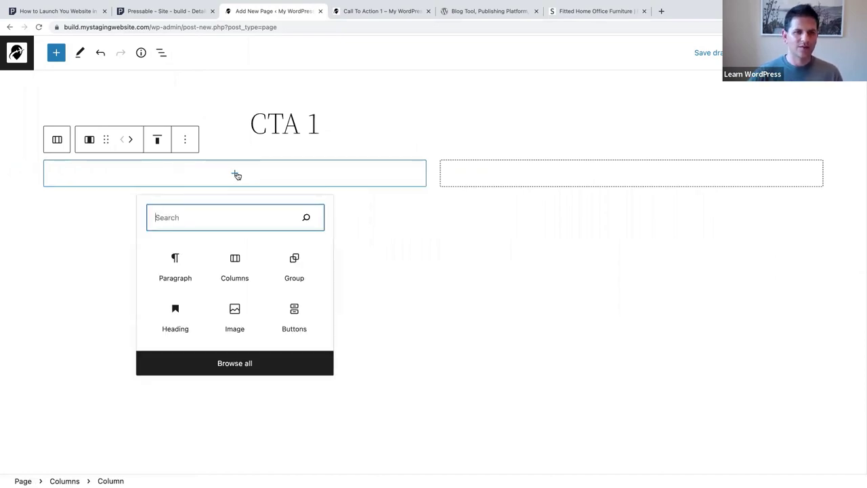
pyautogui.click(175, 273)
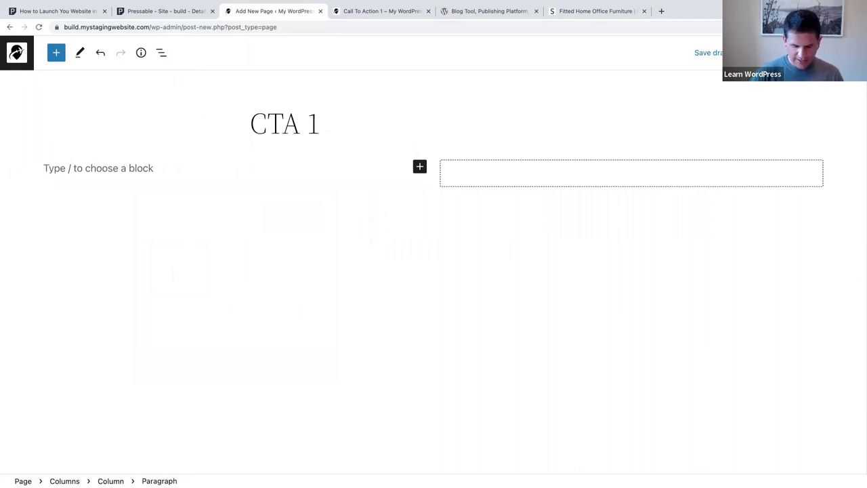
pyautogui.write('/hea')
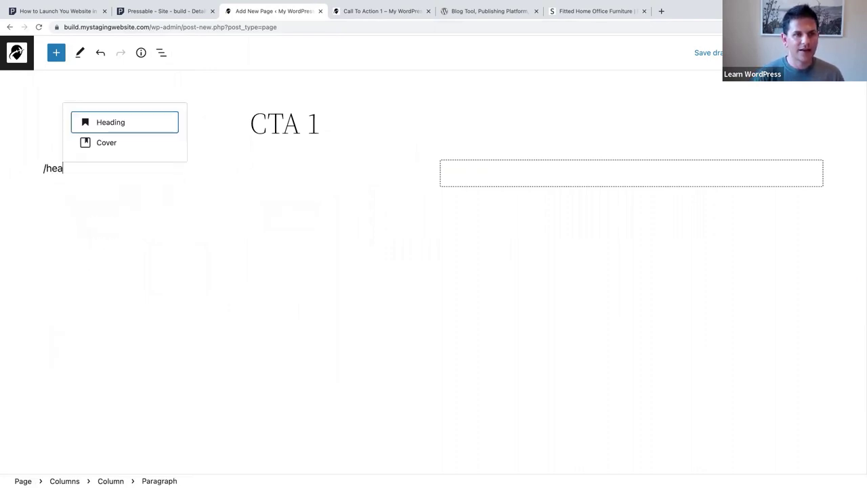
pyautogui.click(118, 127)
pyautogui.write('W')
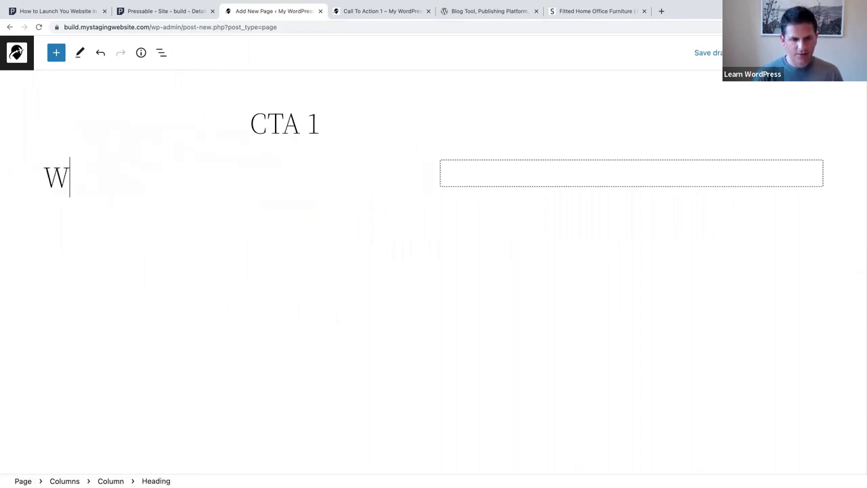
pyautogui.write('e make your d')
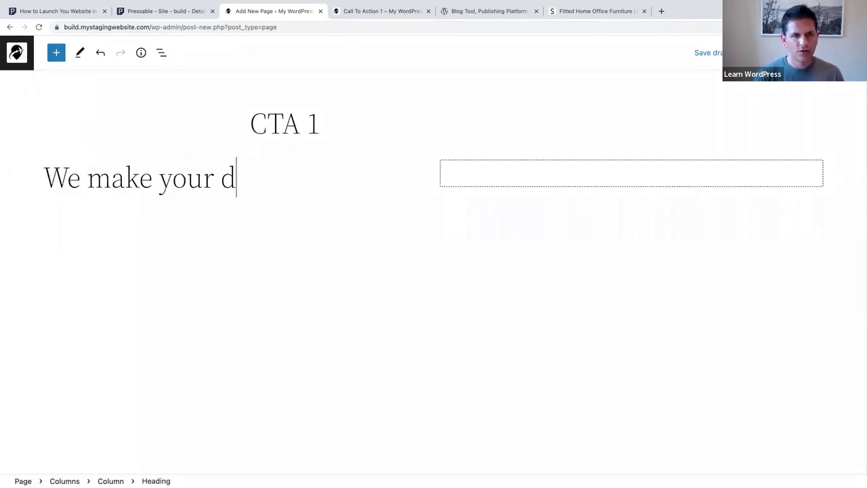
pyautogui.write('reams come t')
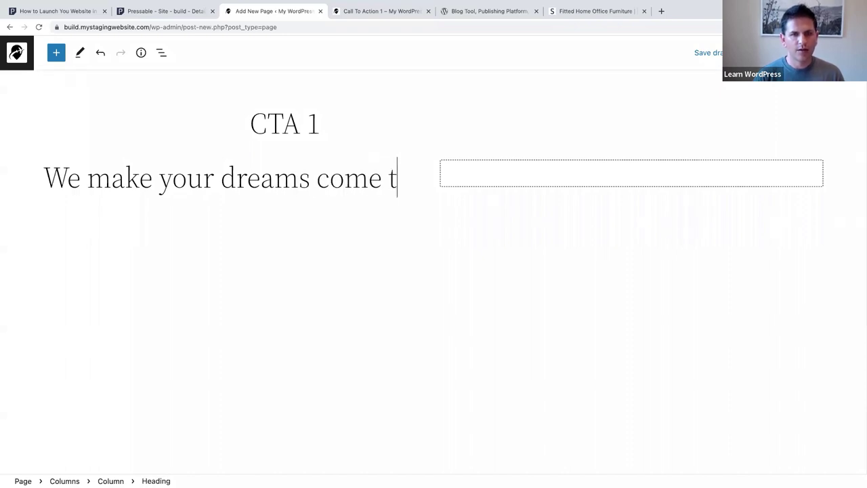
pyautogui.write('rue!')
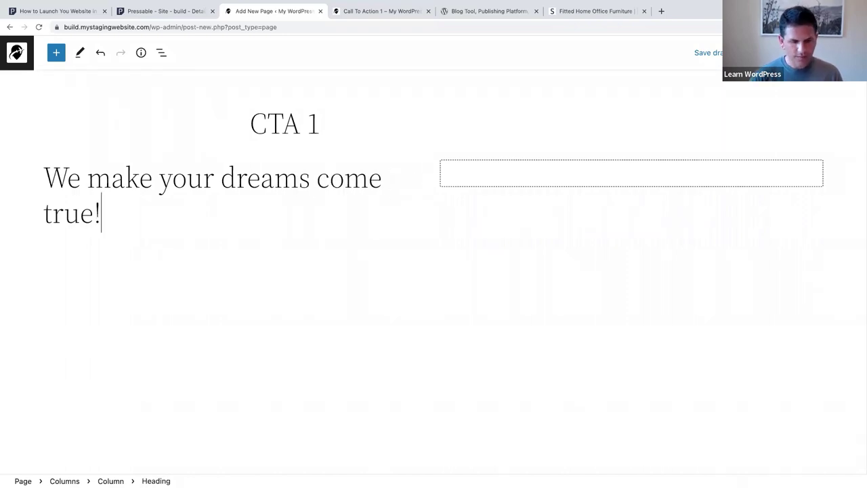
pyautogui.moveTo(105, 217); pyautogui.dragTo(44, 181)
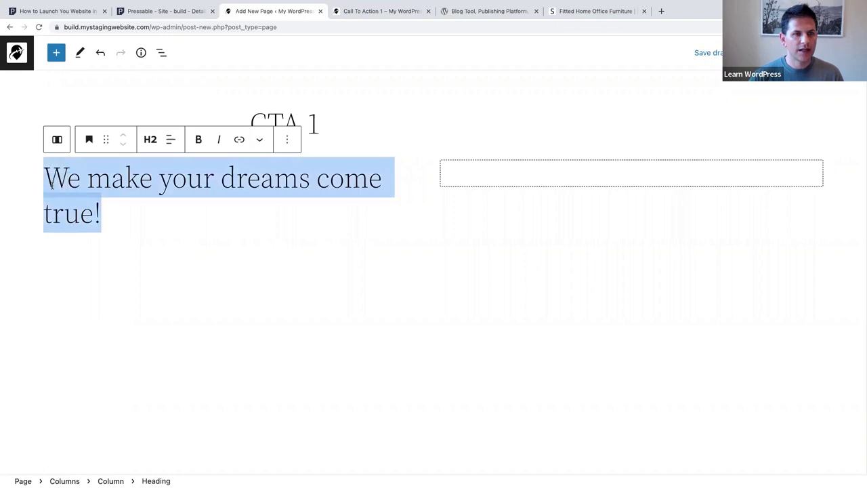
pyautogui.click(198, 138)
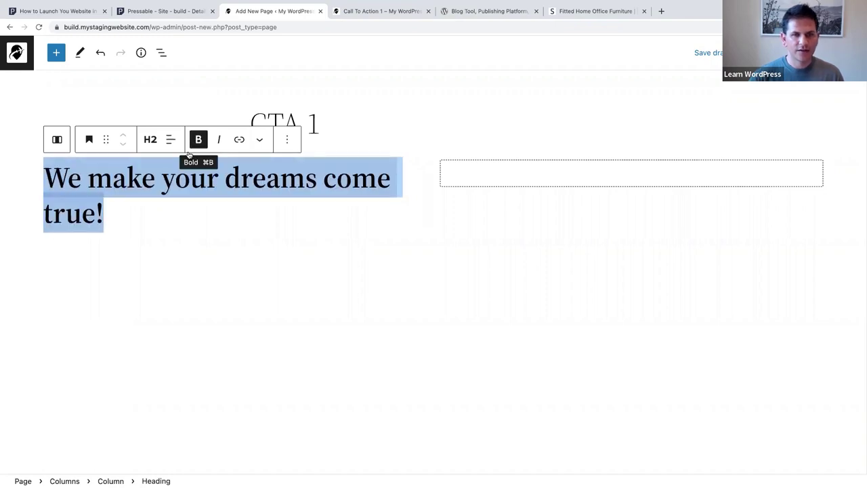
# - Set the heading to a custom 70 px font size and start a new block below
pyautogui.hotkey('ctrl', 'shift', ',')
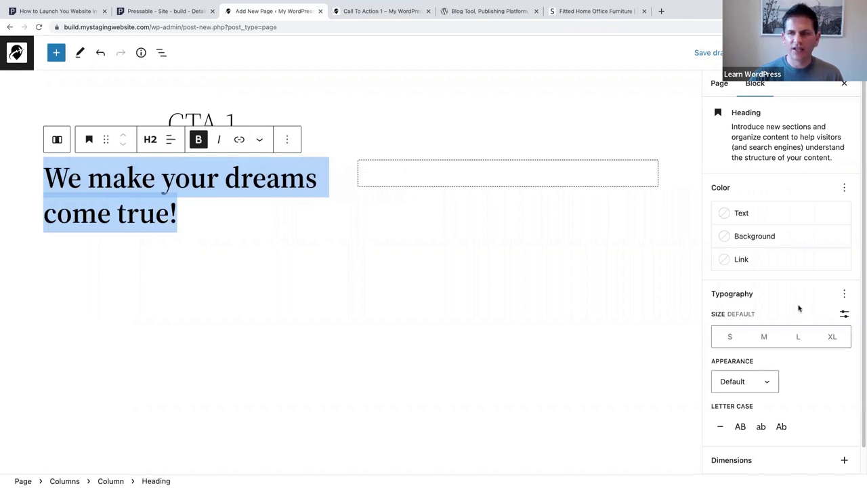
pyautogui.click(843, 313)
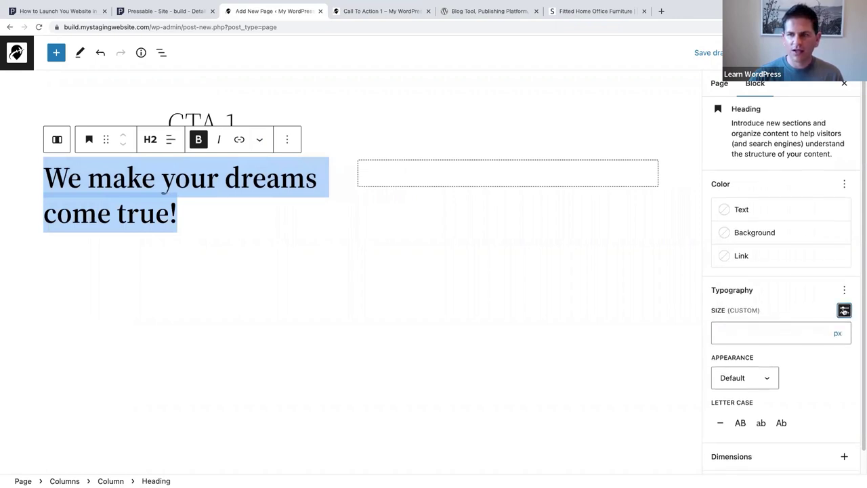
pyautogui.click(728, 336)
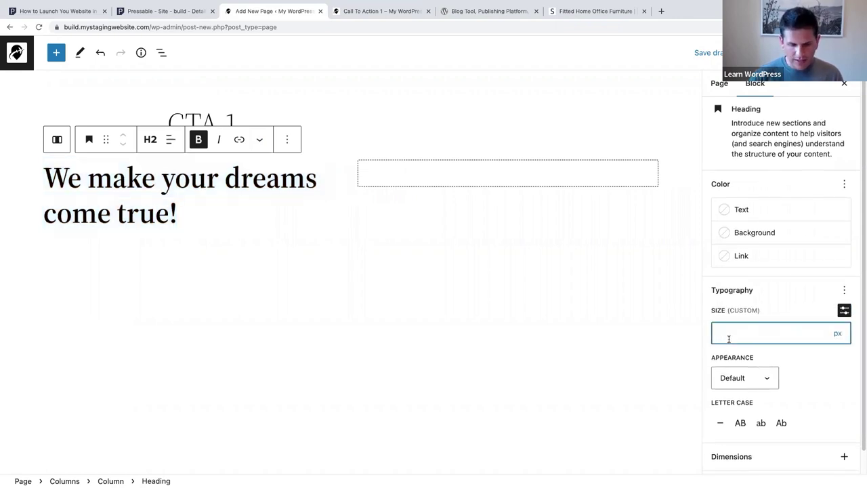
pyautogui.write('70')
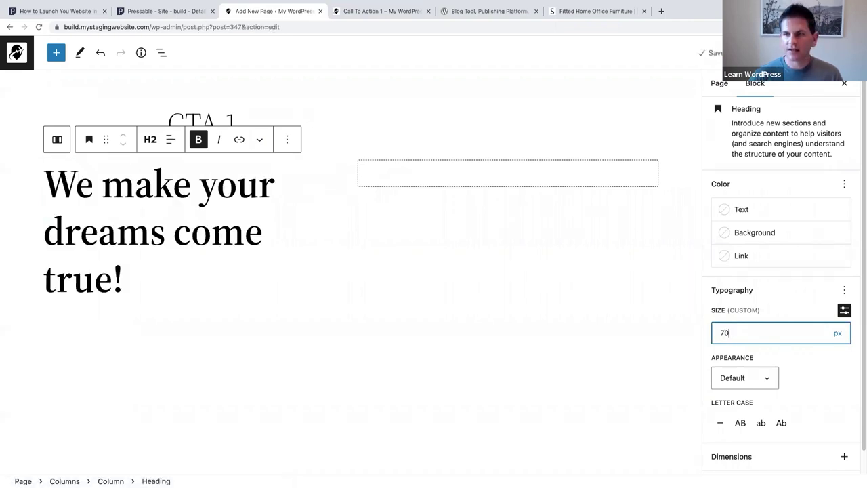
pyautogui.tripleClick(132, 275)
pyautogui.click(132, 276)
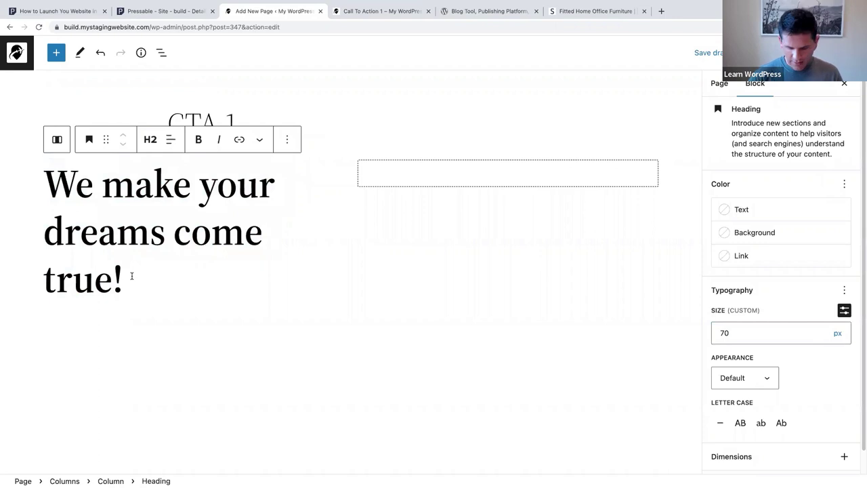
pyautogui.press('Return')
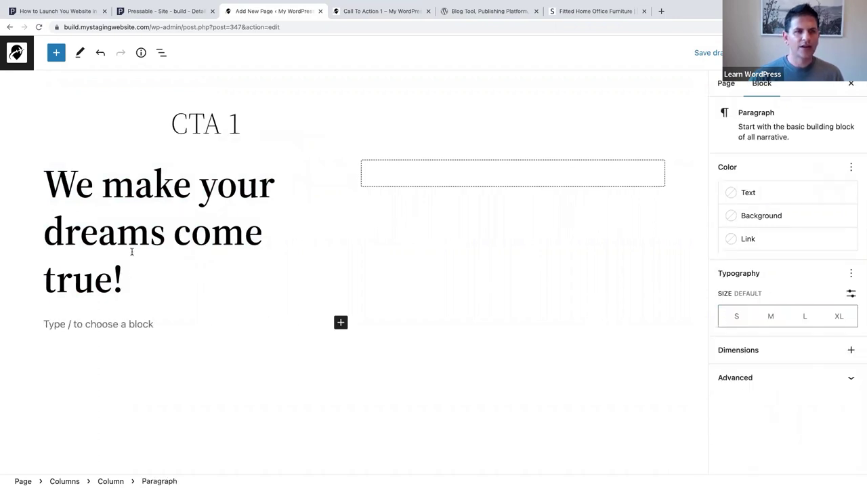
# - Copy the special-deals paragraph from the Call To Action 1 preview and paste it below the heading
pyautogui.click(380, 12)
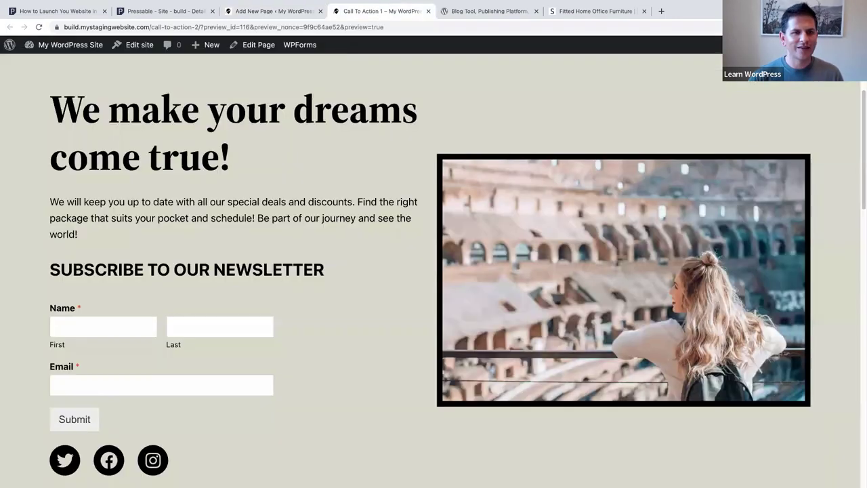
pyautogui.moveTo(83, 239); pyautogui.dragTo(49, 204)
pyautogui.hotkey('ctrl', 'c')
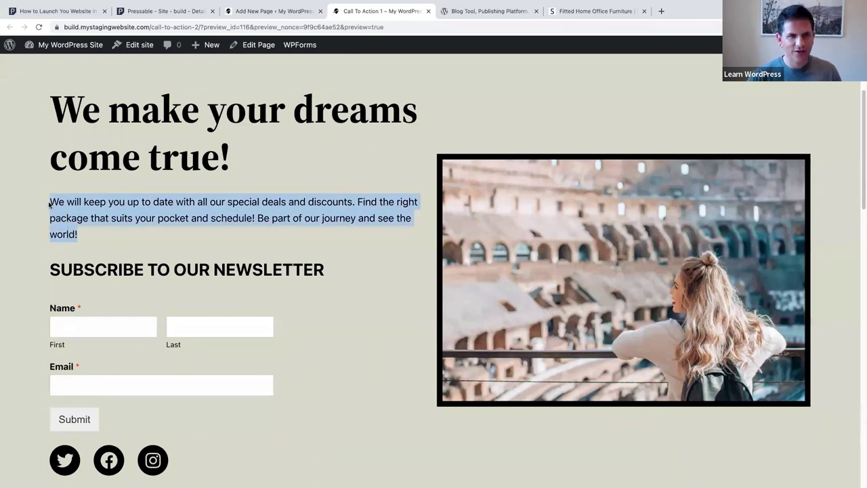
pyautogui.click(264, 11)
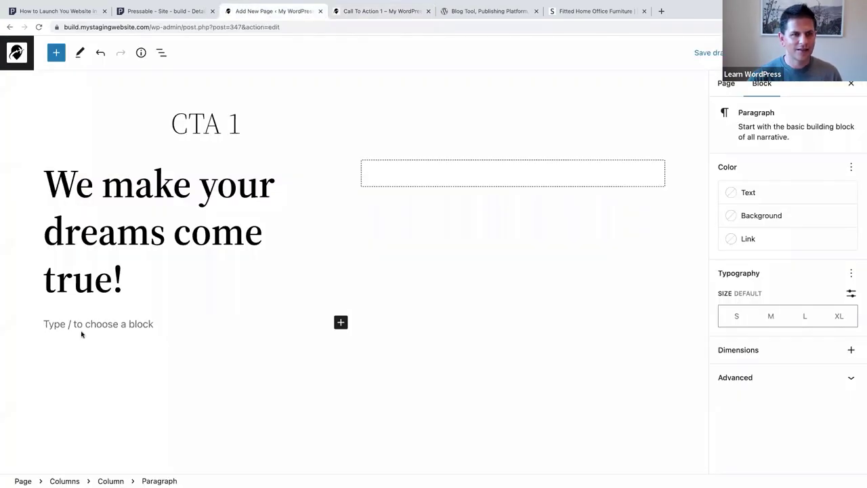
pyautogui.hotkey('ctrl', 'v')
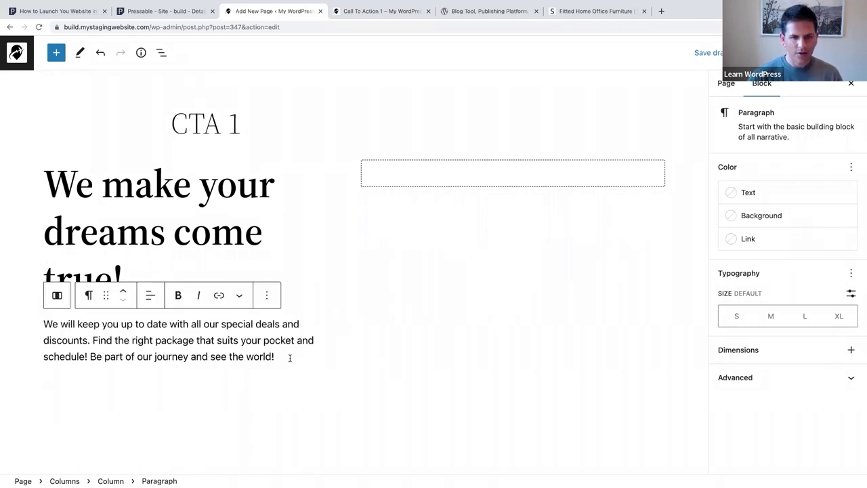
pyautogui.press('Return')
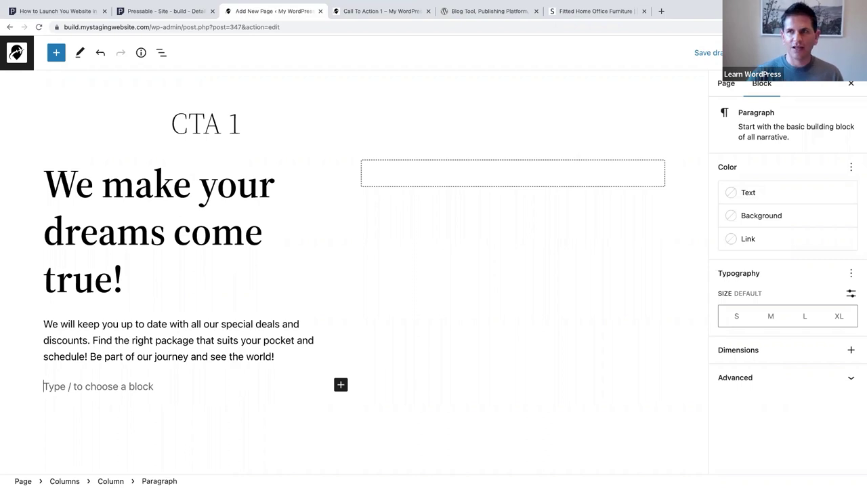
# - Publish CTA 1, then search Add New Plugins for 'forms'
pyautogui.click(789, 52)
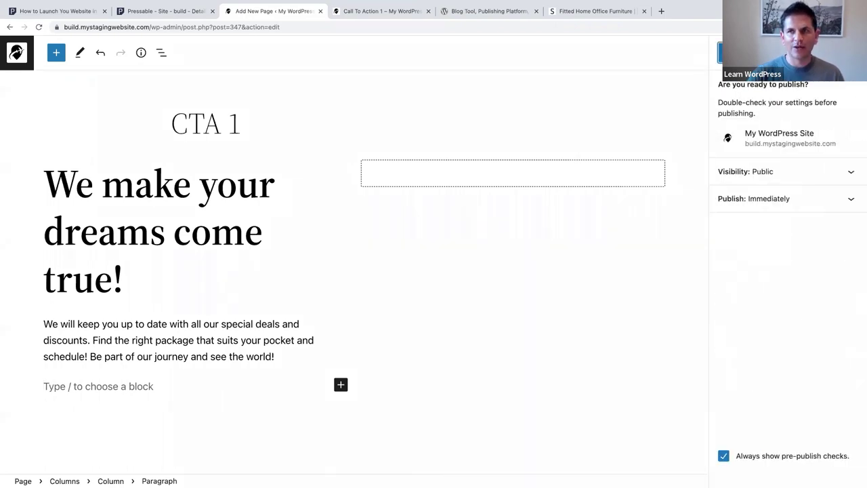
pyautogui.click(17, 56)
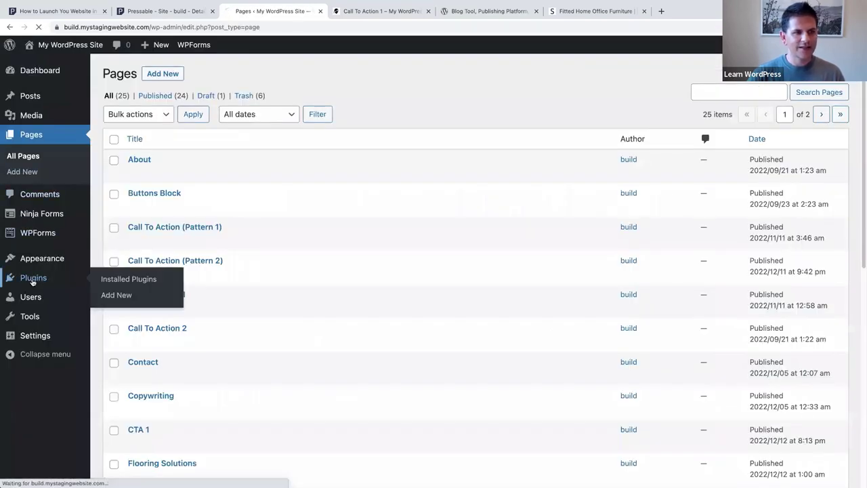
pyautogui.click(33, 278)
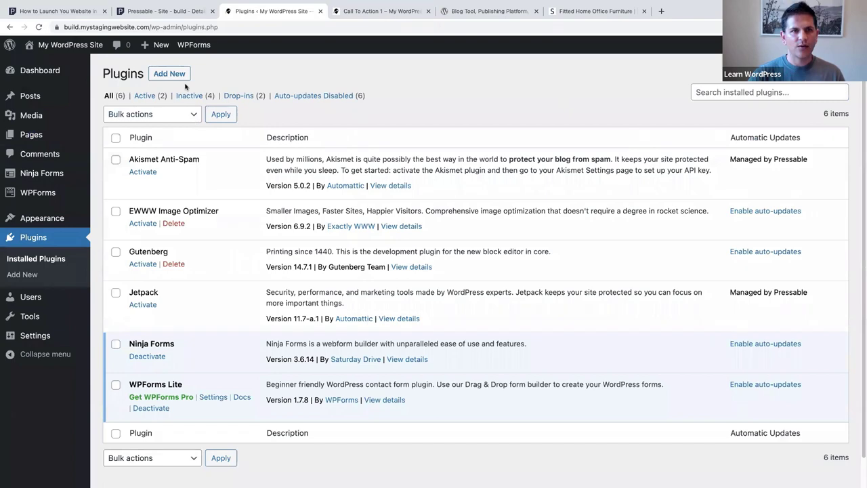
pyautogui.click(178, 77)
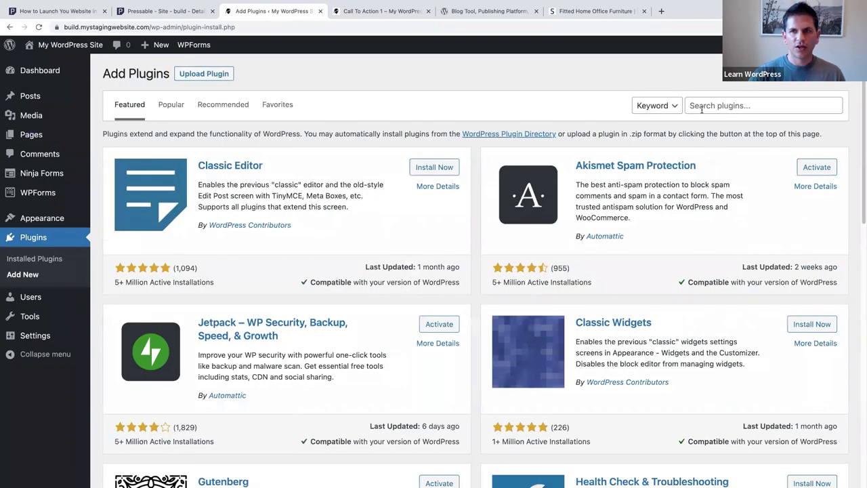
pyautogui.click(728, 110)
pyautogui.write('forms')
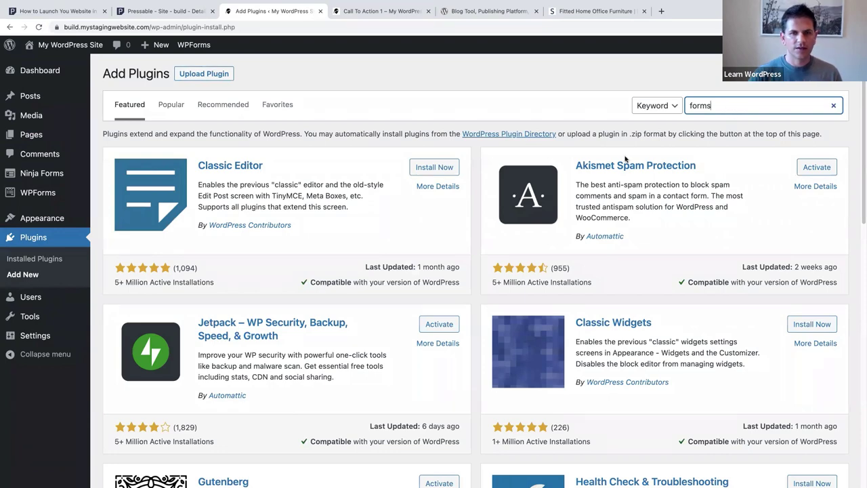
pyautogui.scroll(-1, 420, 221)
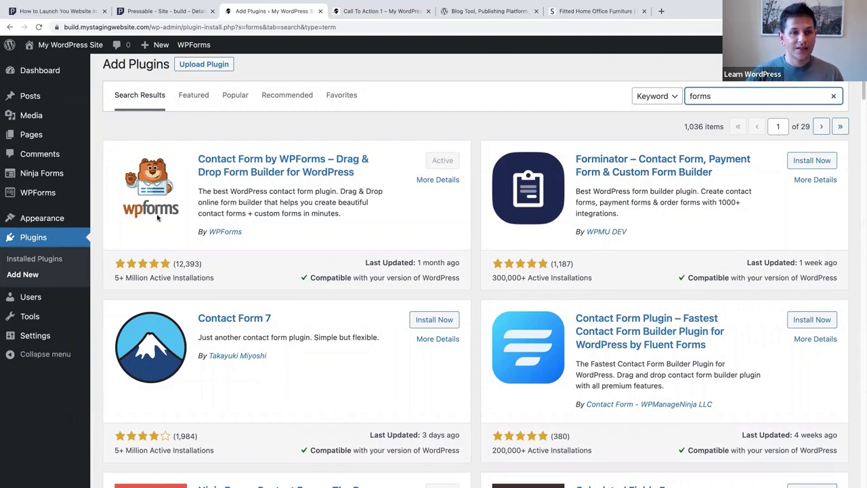
pyautogui.scroll(-3, 196, 210)
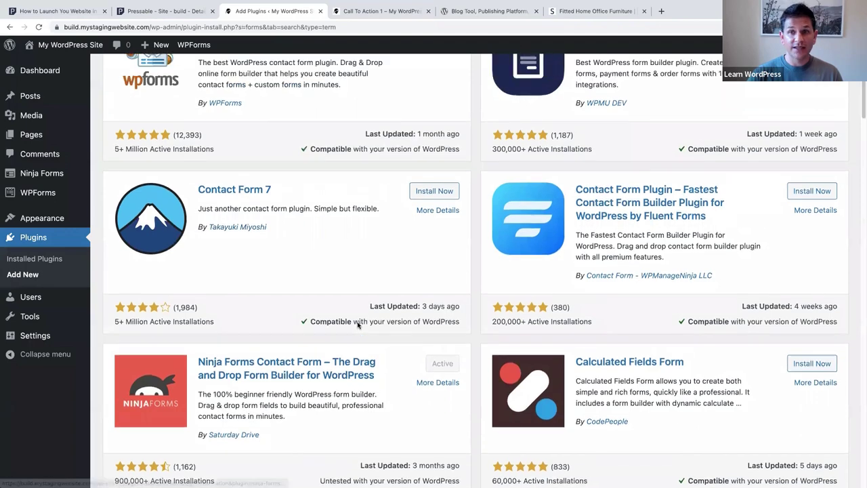
pyautogui.scroll(3, 357, 323)
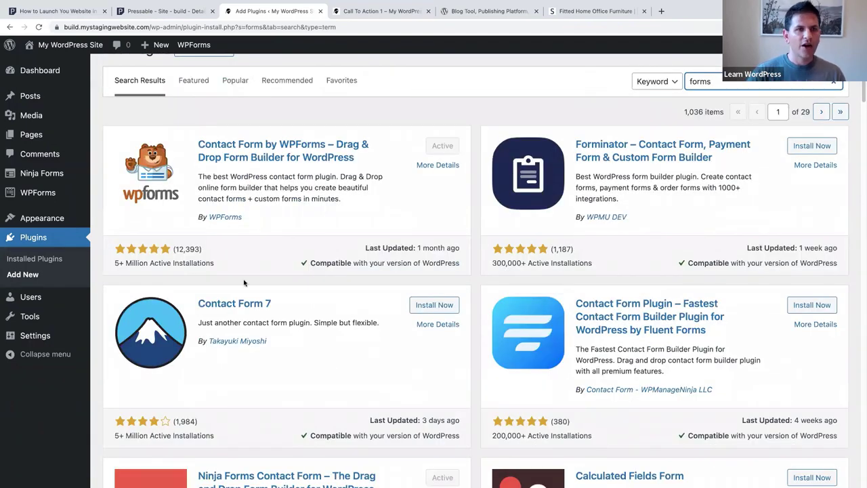
# - In WPForms, create a form from the Newsletter Signup Form template, save it, and close the builder
pyautogui.click(33, 194)
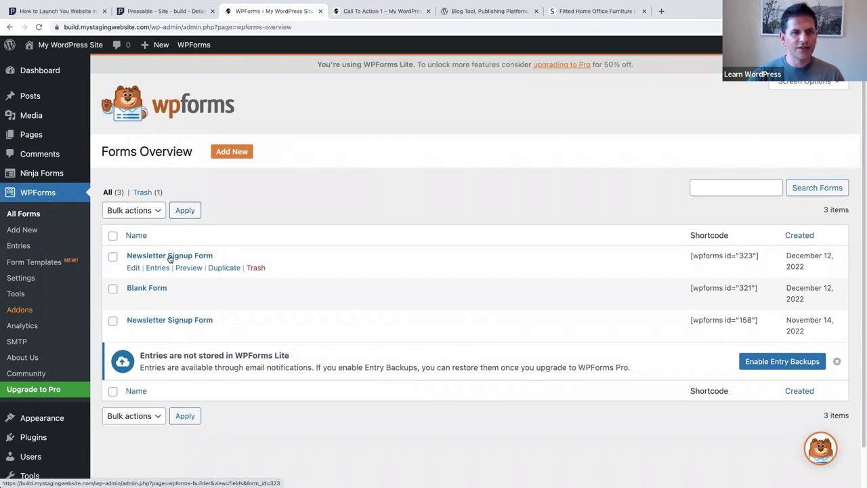
pyautogui.click(232, 152)
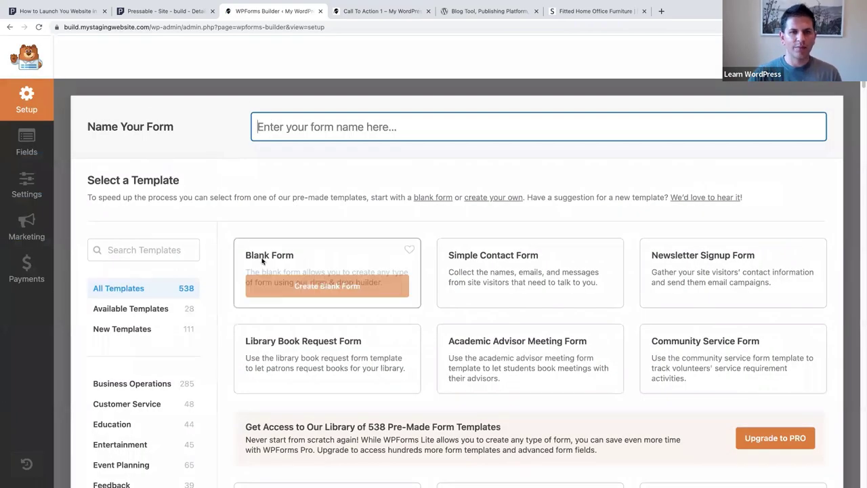
pyautogui.moveTo(274, 285)
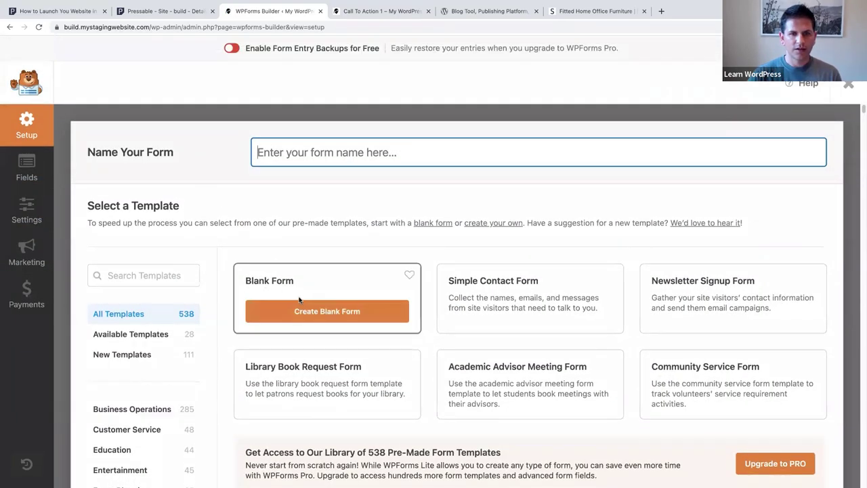
pyautogui.click(311, 312)
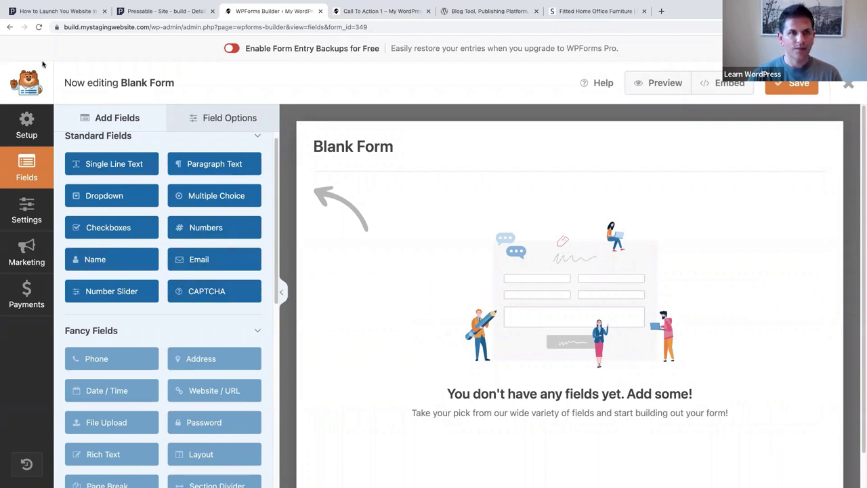
pyautogui.click(8, 27)
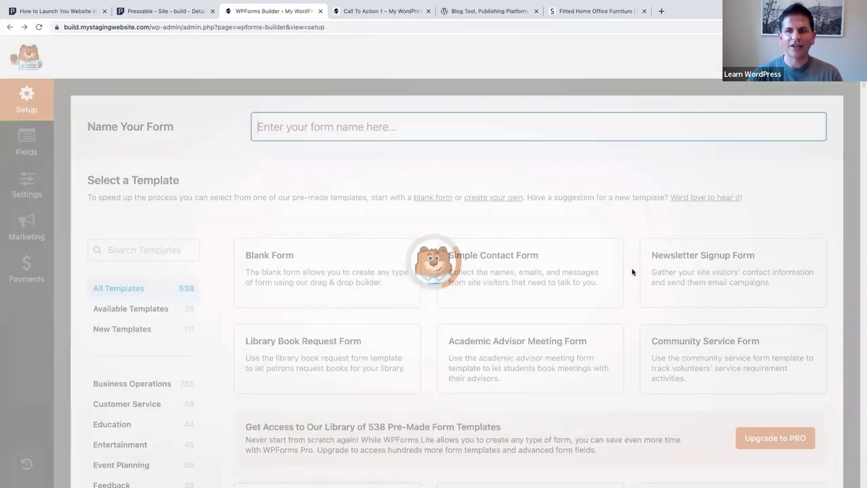
pyautogui.moveTo(700, 259)
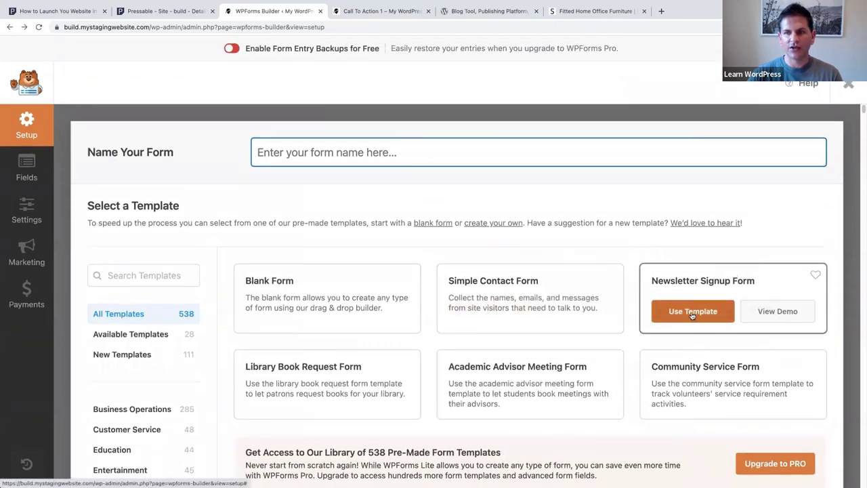
pyautogui.click(691, 314)
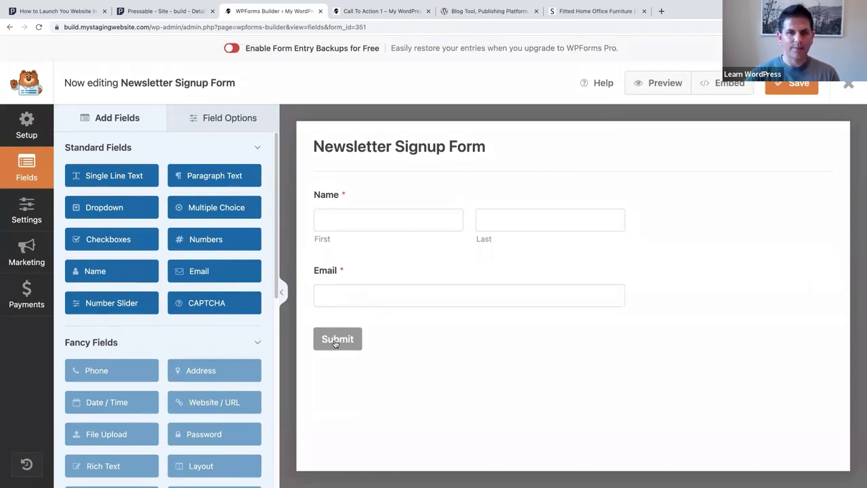
pyautogui.click(791, 83)
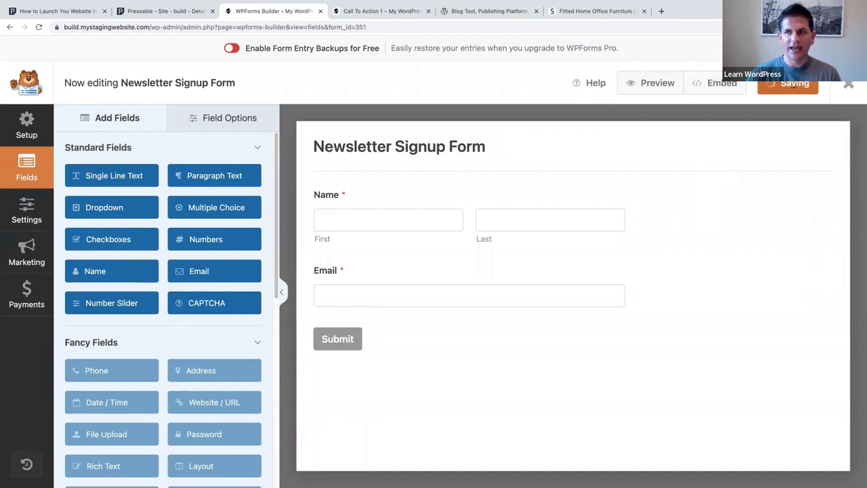
pyautogui.click(792, 83)
pyautogui.click(849, 86)
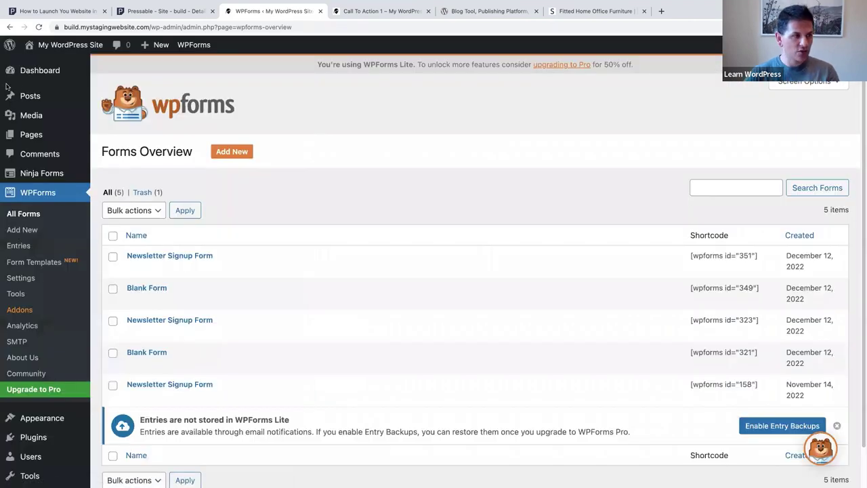
# - Reopen CTA 1 and type 'SUBSCRIBE TO OUR NEWSLETTER' below the deals paragraph
pyautogui.click(25, 138)
pyautogui.moveTo(170, 304)
pyautogui.scroll(-1, 168, 295)
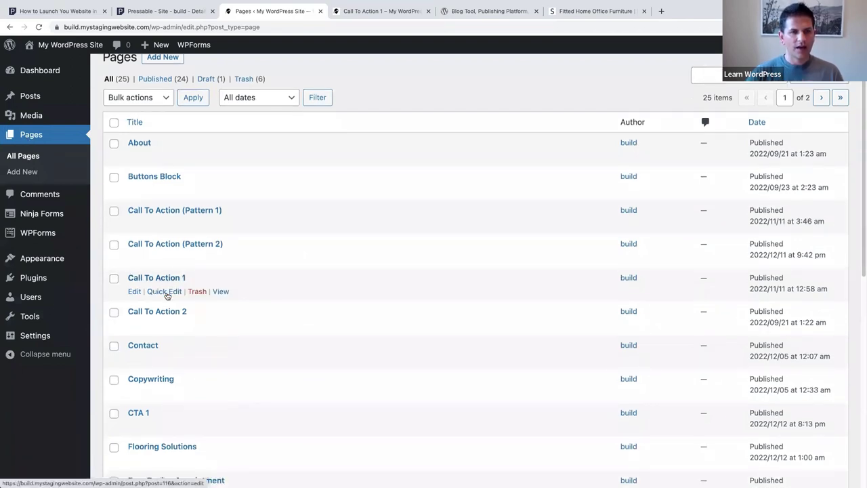
pyautogui.scroll(-5, 166, 295)
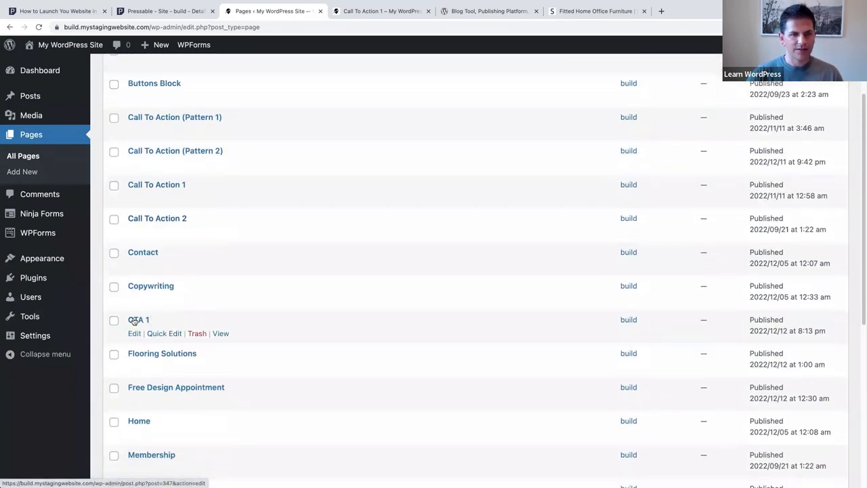
pyautogui.click(137, 321)
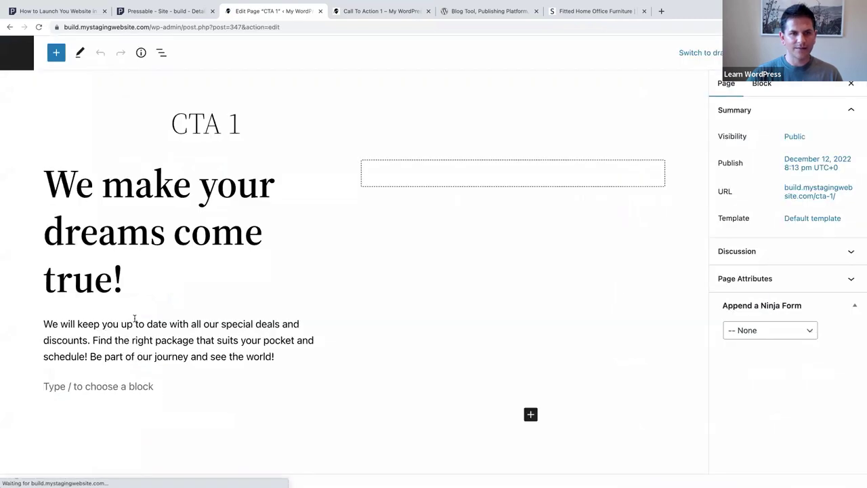
pyautogui.click(58, 386)
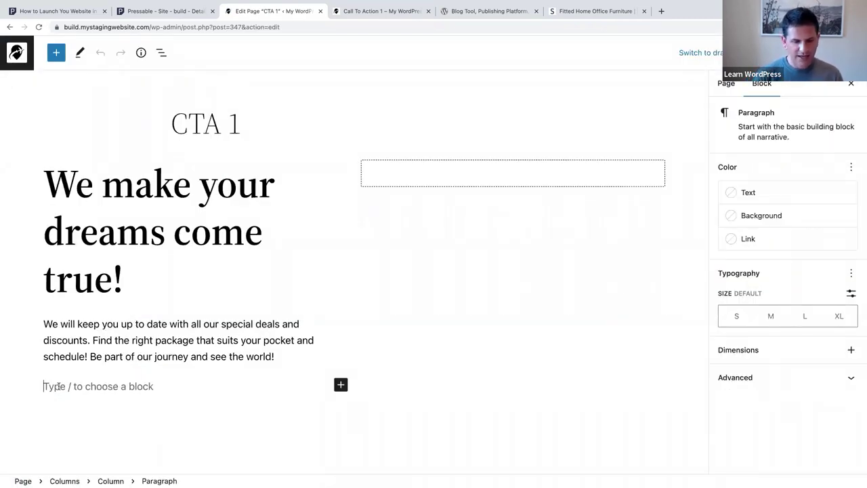
pyautogui.write('SUBSCR')
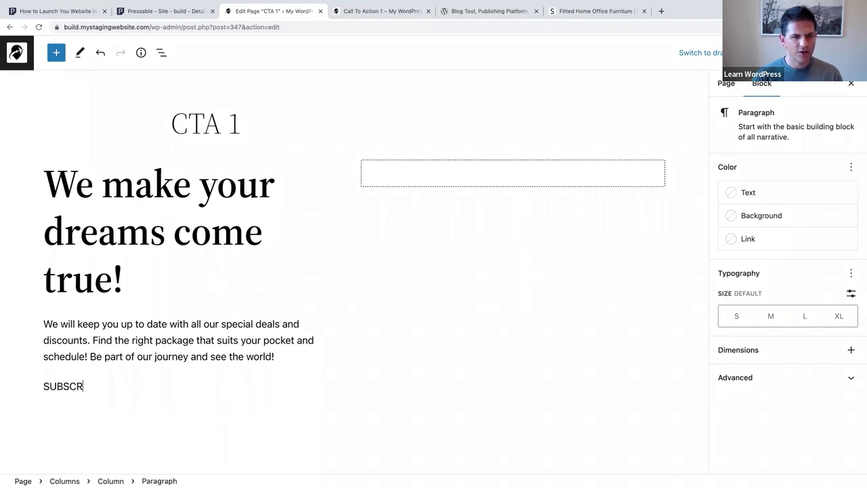
pyautogui.write('IBE TO OUR NE')
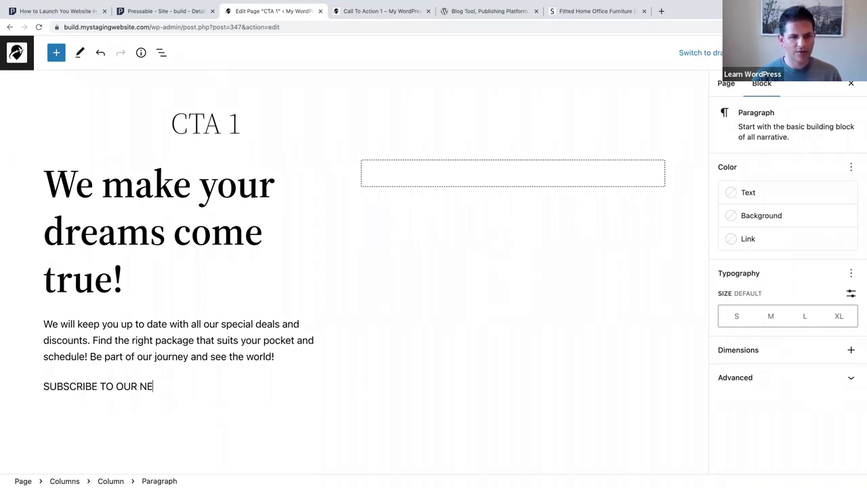
pyautogui.write('WSLETTER')
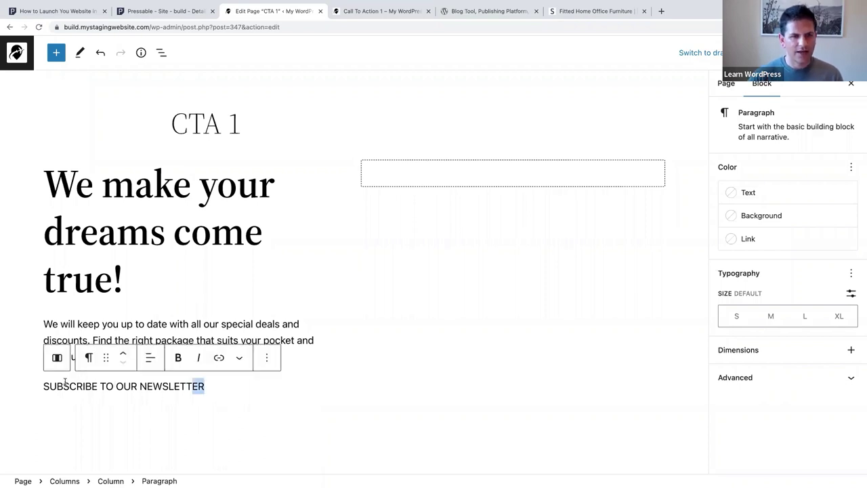
# - Make the newsletter line bold at a custom 30 px size and begin a /wp block below it
pyautogui.moveTo(205, 386); pyautogui.dragTo(44, 383)
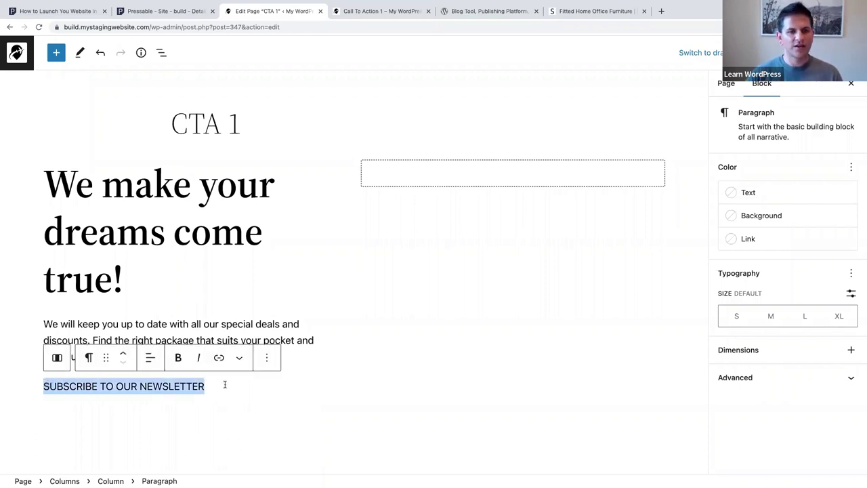
pyautogui.click(178, 358)
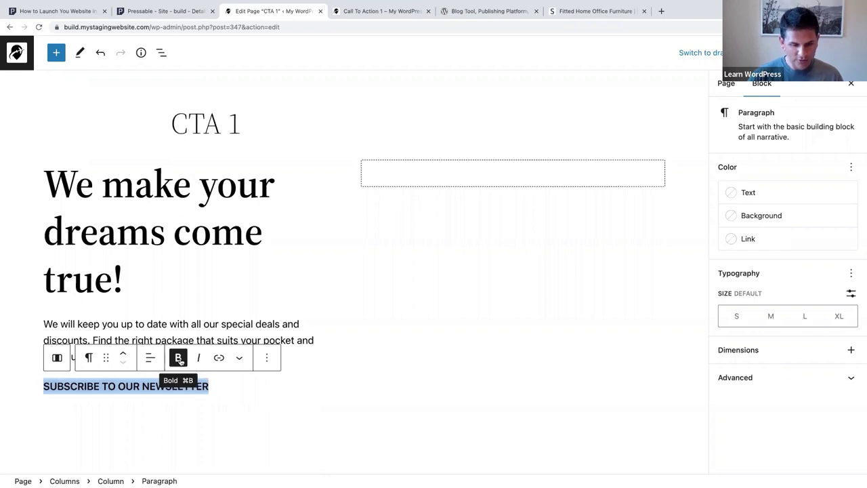
pyautogui.click(851, 293)
pyautogui.click(768, 310)
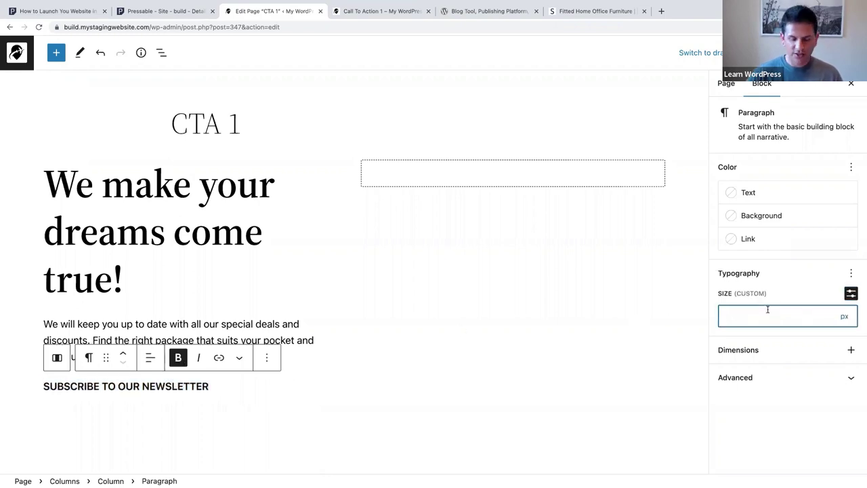
pyautogui.write('30')
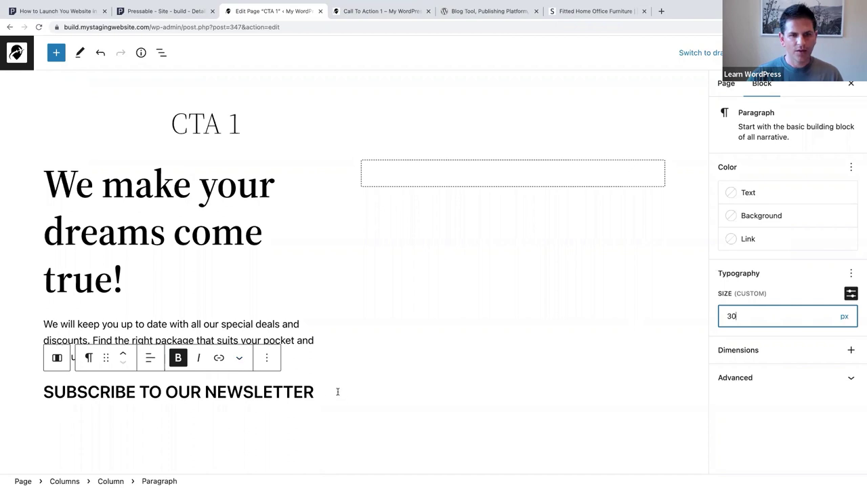
pyautogui.tripleClick(314, 391)
pyautogui.click(314, 391)
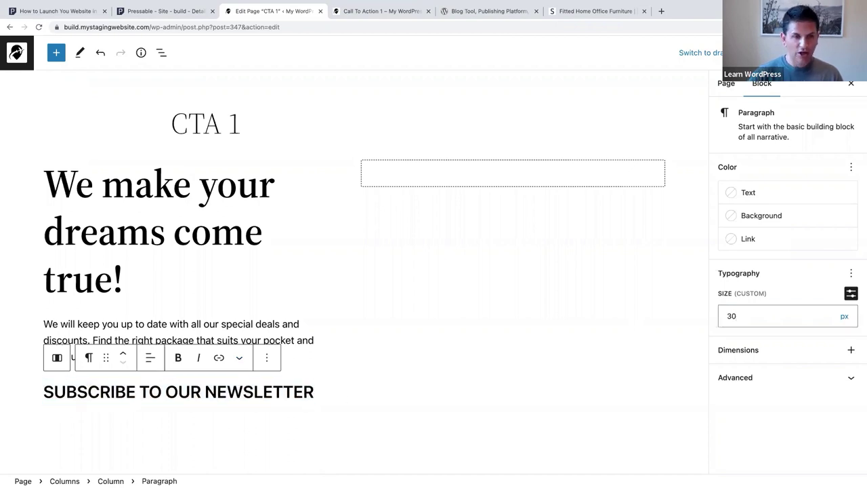
pyautogui.press('Return')
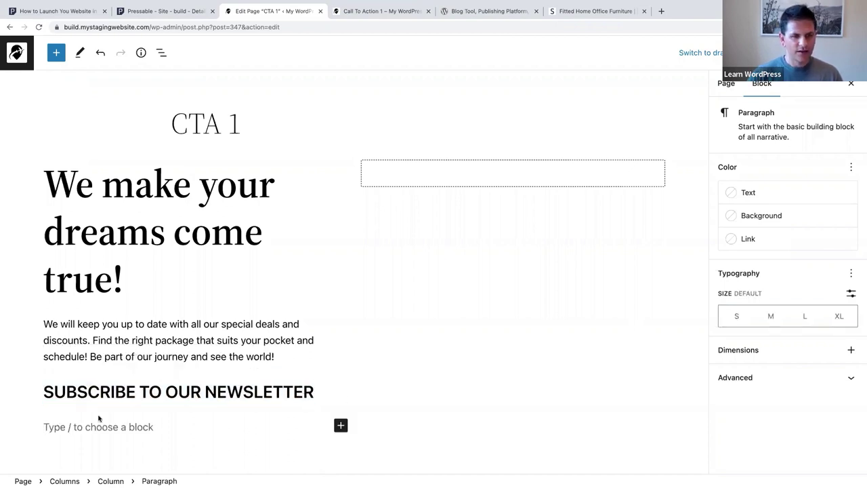
pyautogui.write('/')
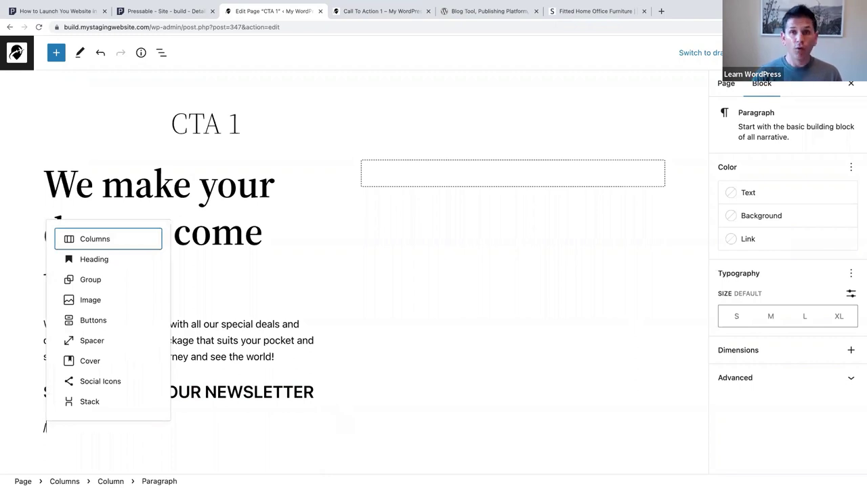
pyautogui.write('wp')
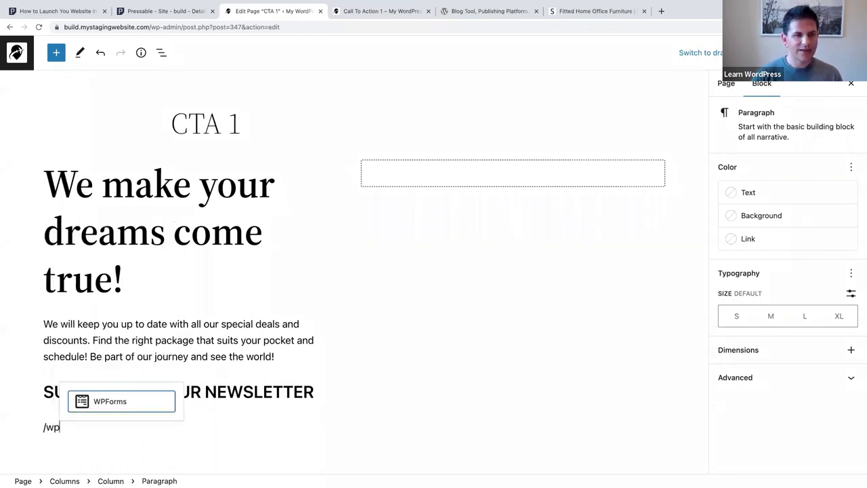
# - Insert a WPForms block showing the Newsletter Signup Form
pyautogui.click(115, 403)
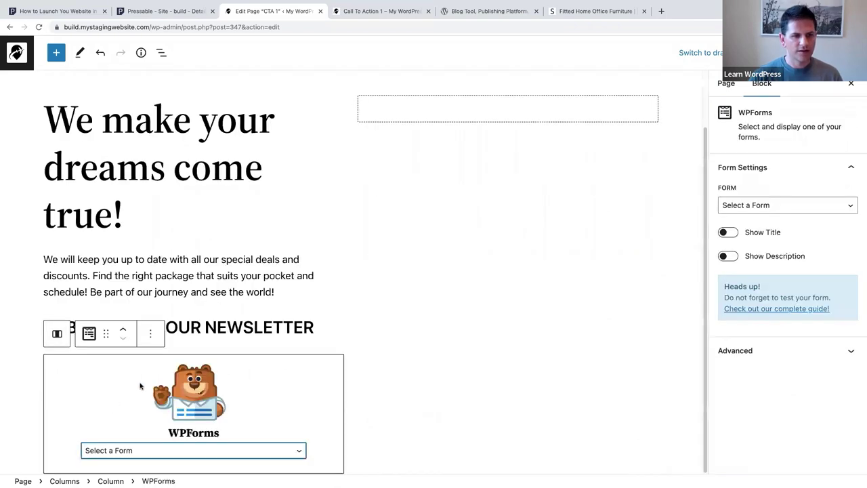
pyautogui.click(137, 451)
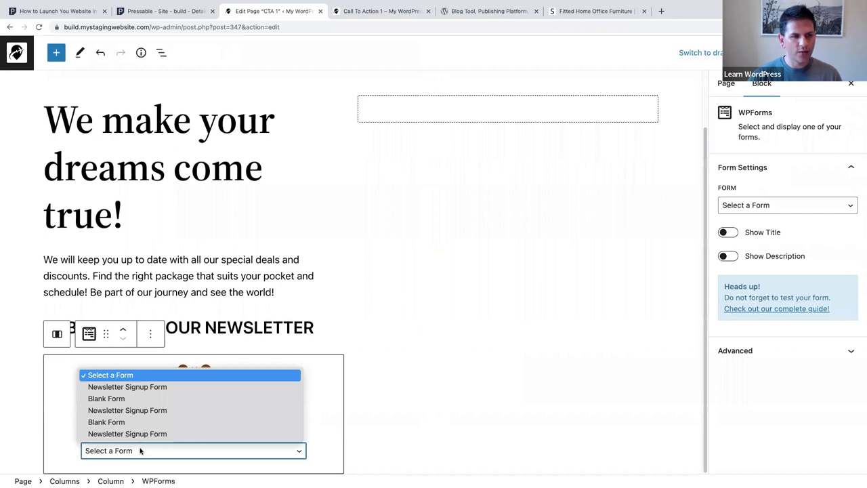
pyautogui.click(122, 387)
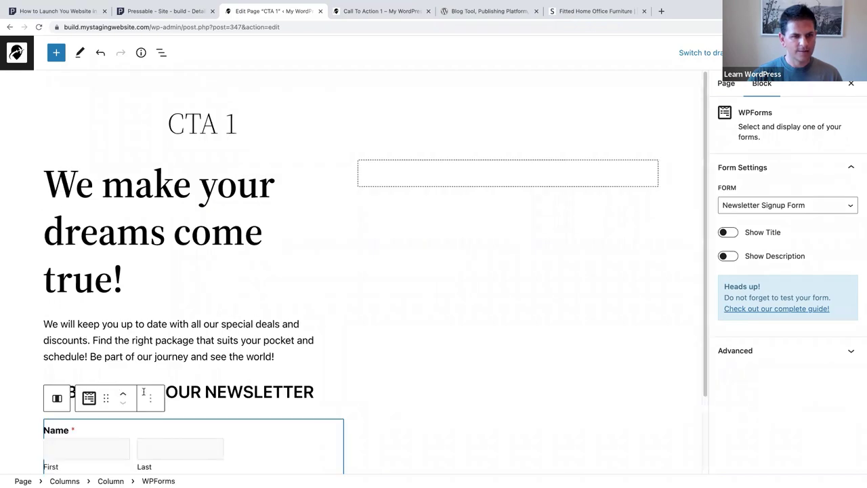
pyautogui.scroll(-1, 262, 358)
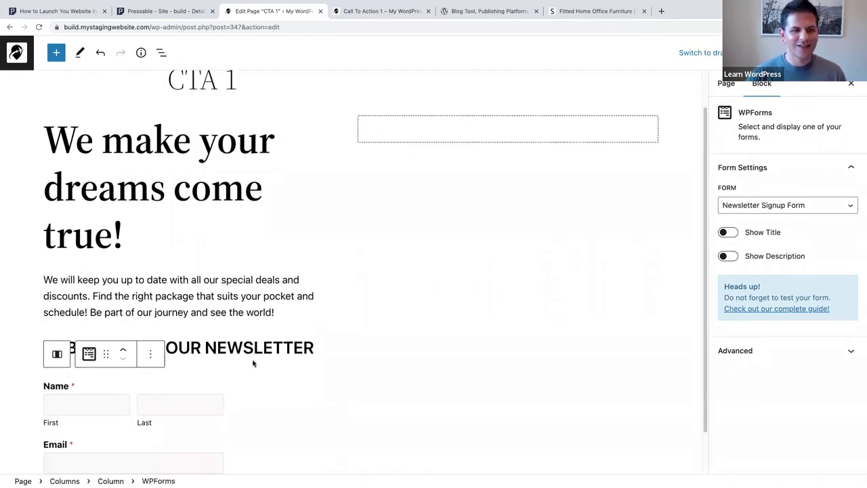
pyautogui.scroll(-1, 253, 364)
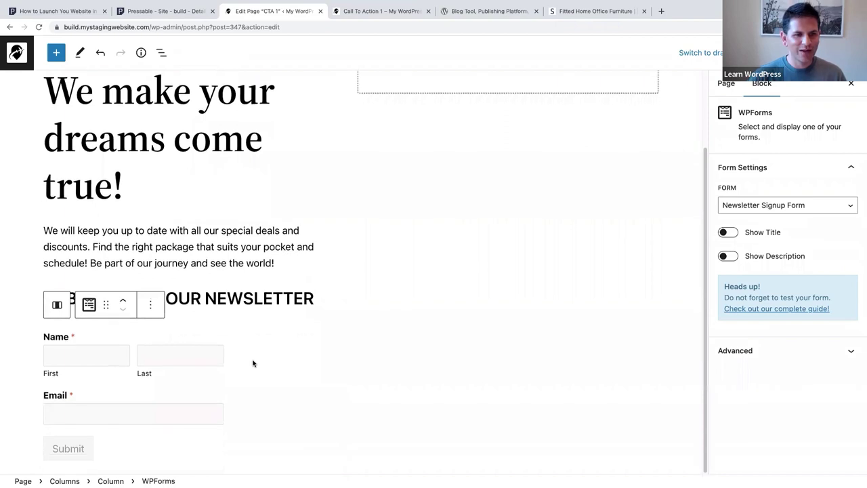
# - Add an empty block below the form and check the result in the preview tab
pyautogui.click(324, 295)
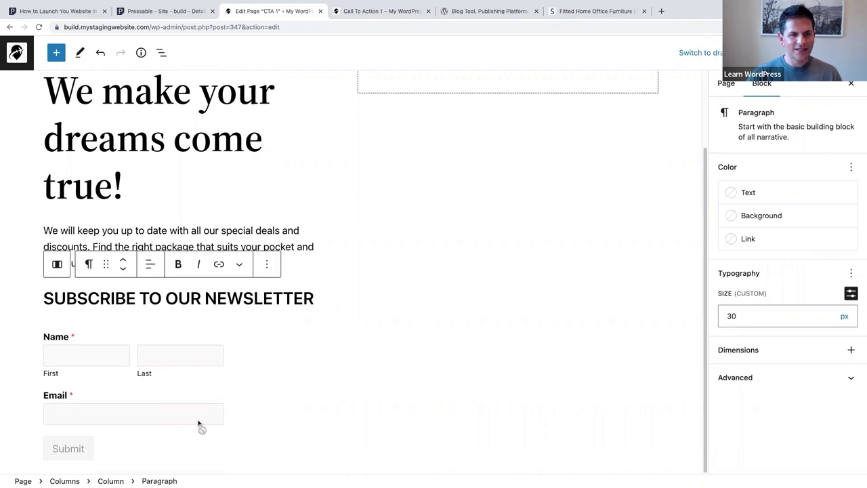
pyautogui.click(126, 450)
pyautogui.press('Return')
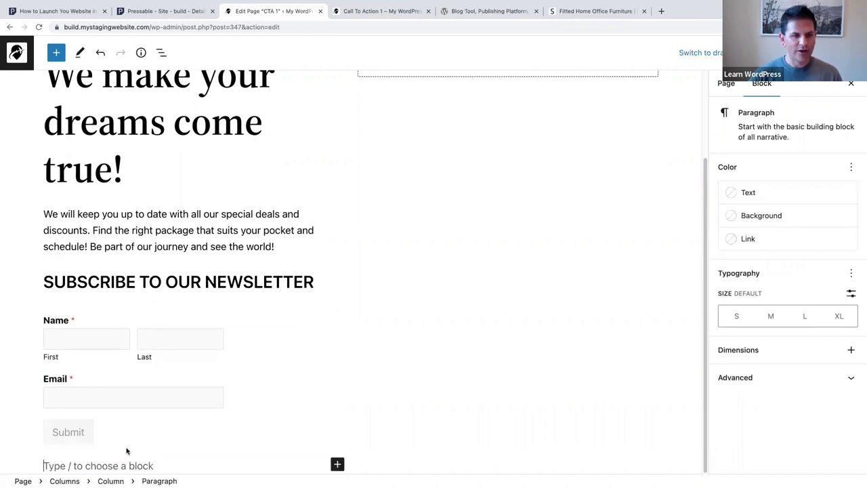
pyautogui.click(357, 11)
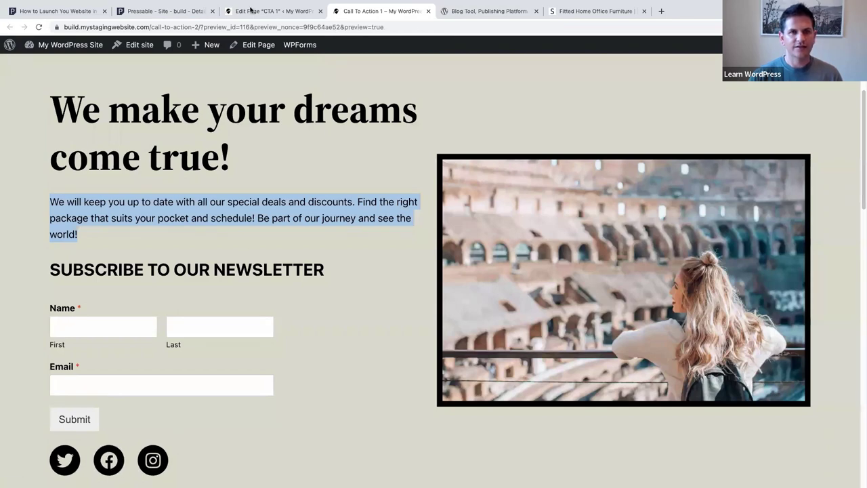
pyautogui.click(250, 9)
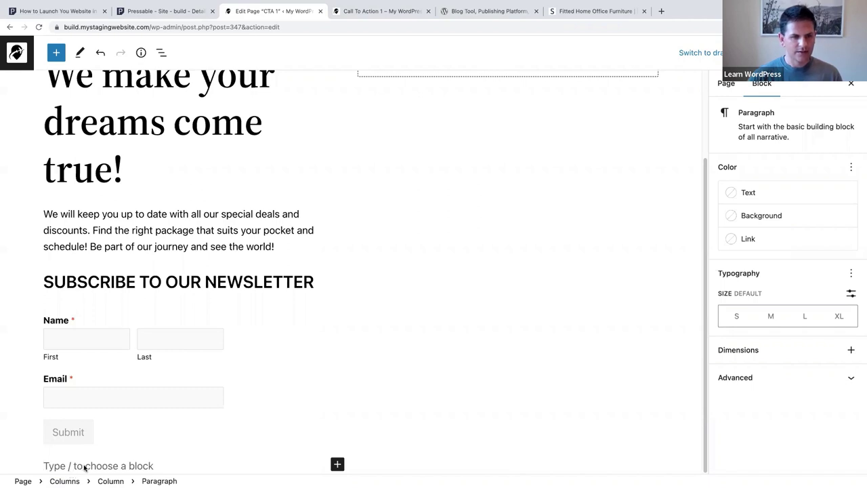
# - Insert a Social Icons block via /soc and add a Twitter icon
pyautogui.write('/soc')
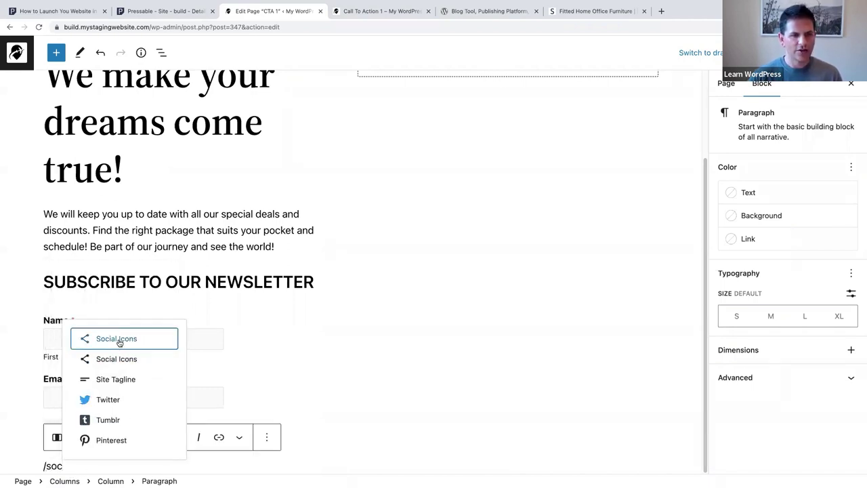
pyautogui.click(120, 342)
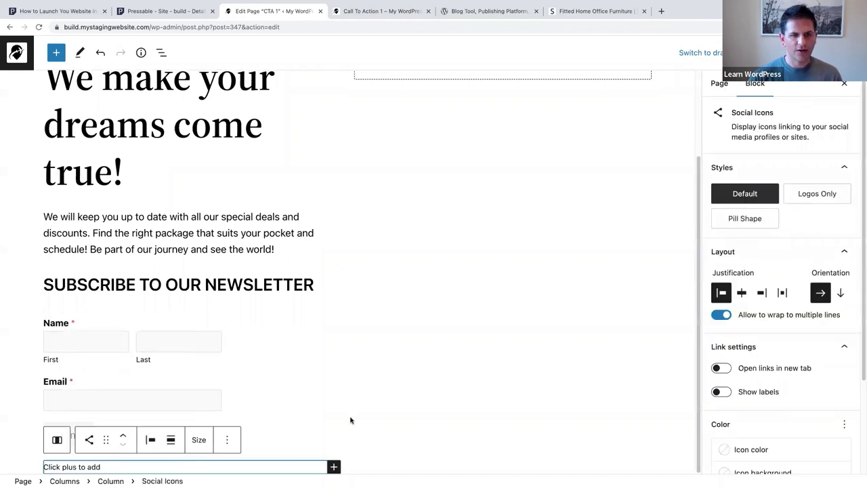
pyautogui.click(334, 469)
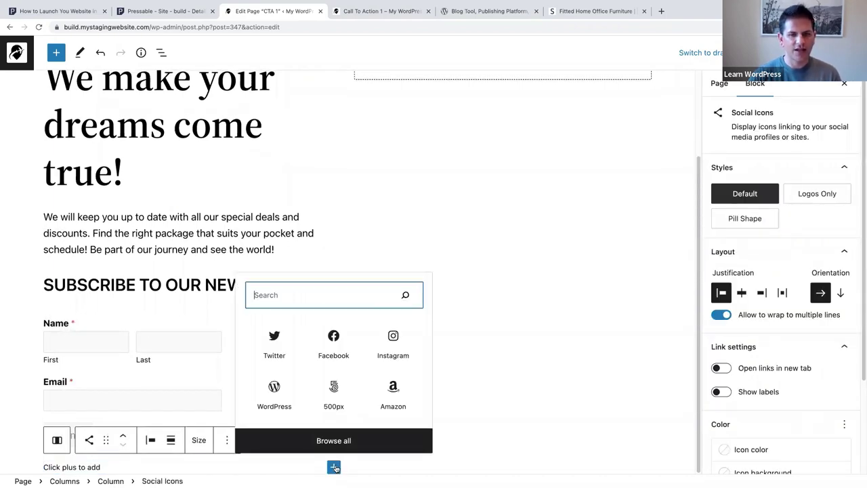
pyautogui.click(274, 342)
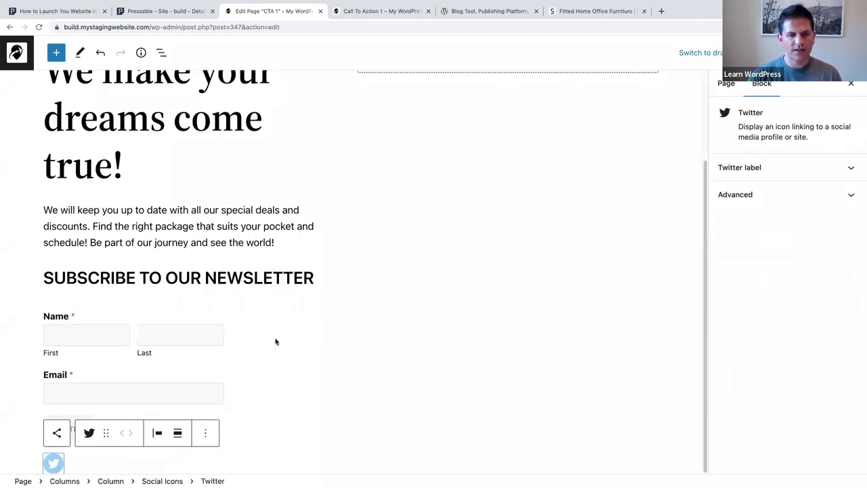
# - Add Facebook and Instagram icons to the Social Icons block
pyautogui.click(58, 434)
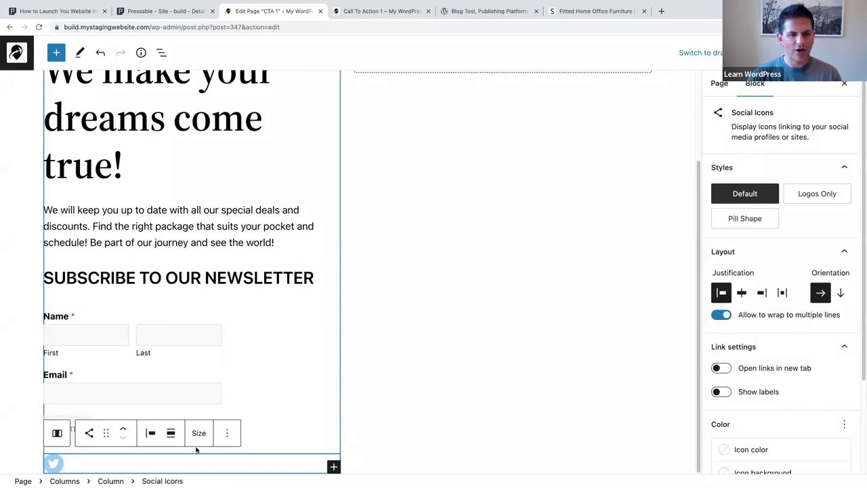
pyautogui.click(332, 467)
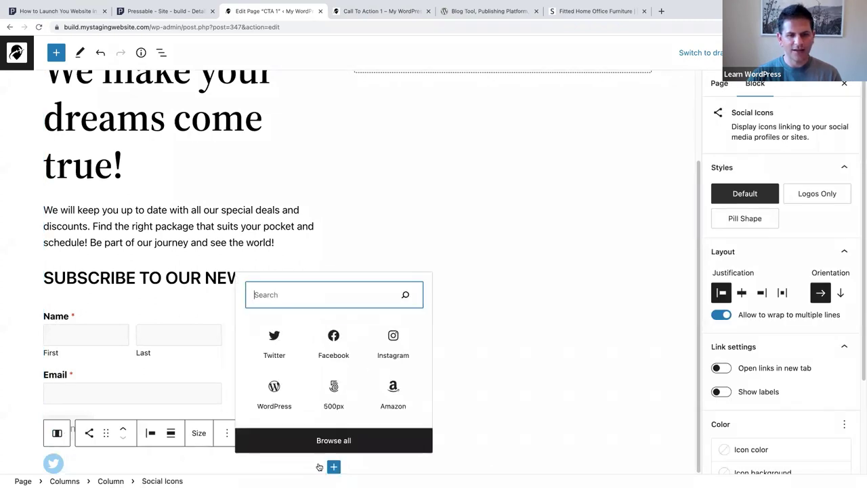
pyautogui.click(332, 340)
pyautogui.click(57, 432)
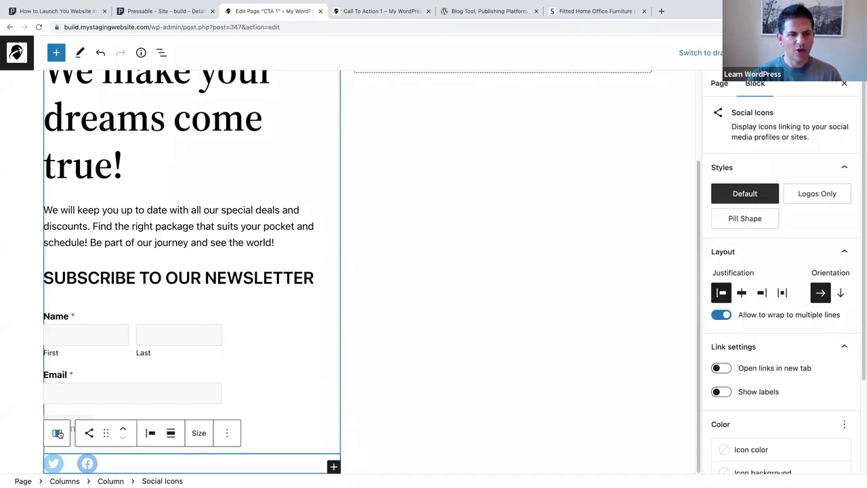
pyautogui.click(334, 466)
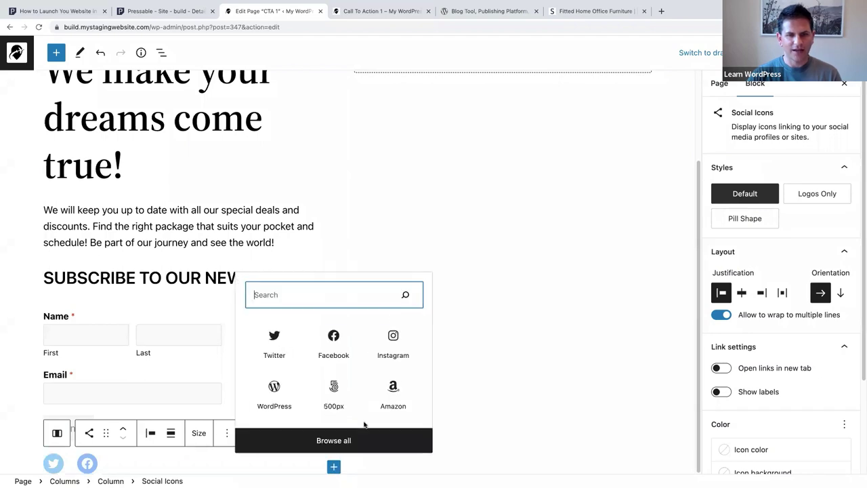
pyautogui.click(394, 341)
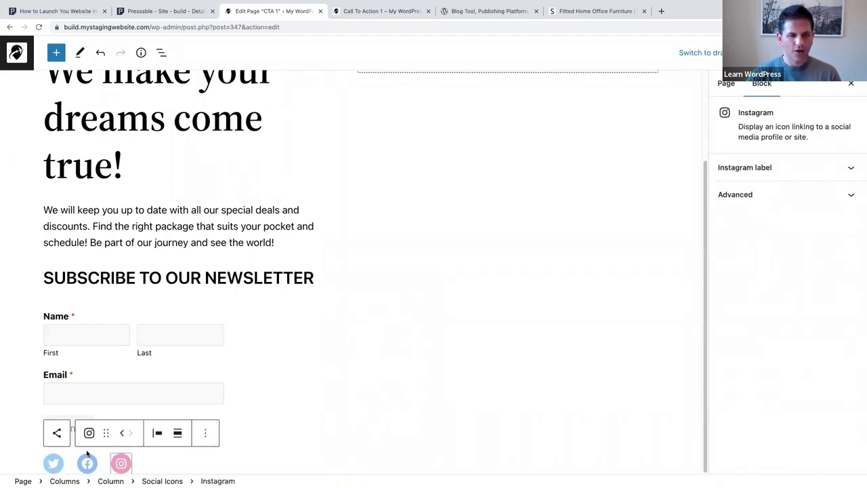
pyautogui.click(153, 465)
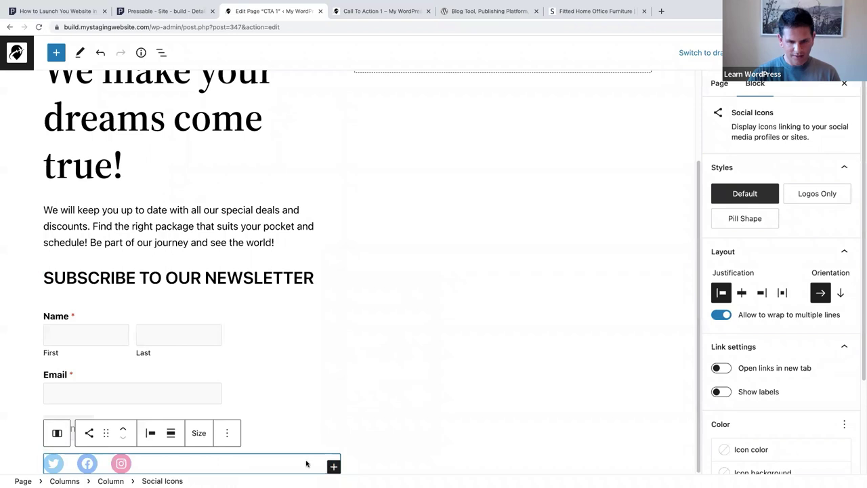
# - Give the Twitter, Facebook and Instagram icons placeholder 'x' links
pyautogui.press('Return')
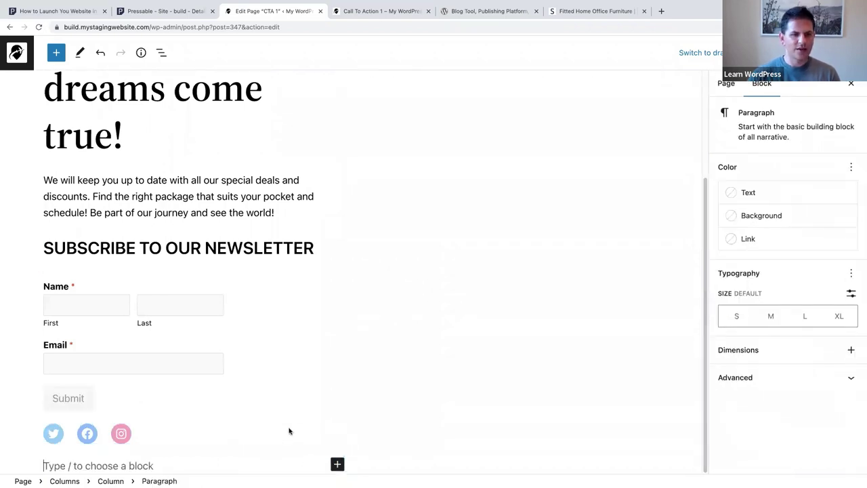
pyautogui.click(57, 435)
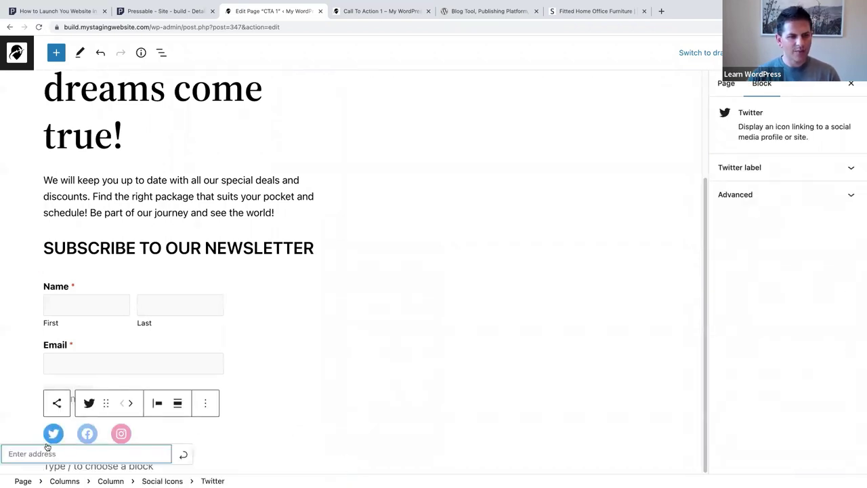
pyautogui.write('x')
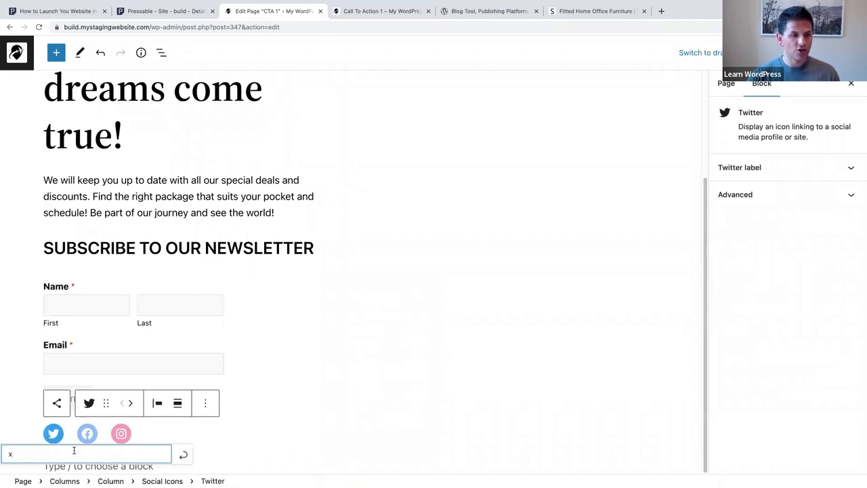
pyautogui.click(184, 454)
pyautogui.click(78, 439)
pyautogui.write('x')
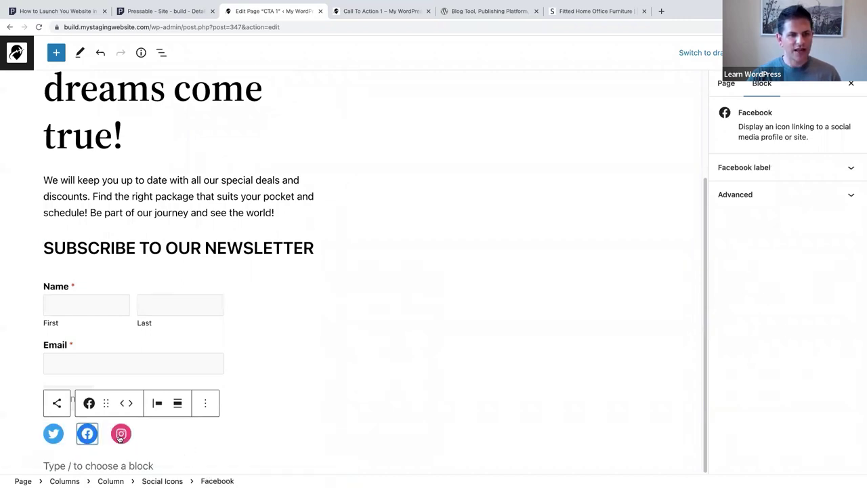
pyautogui.click(121, 434)
pyautogui.write('x')
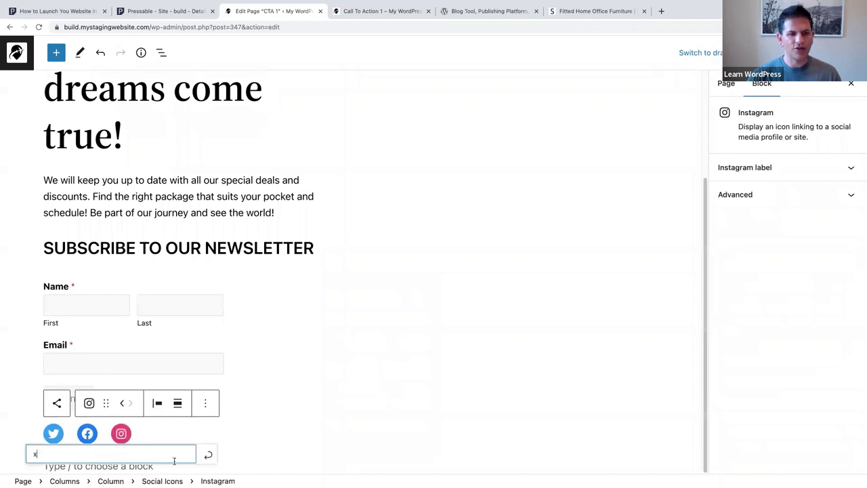
pyautogui.click(208, 456)
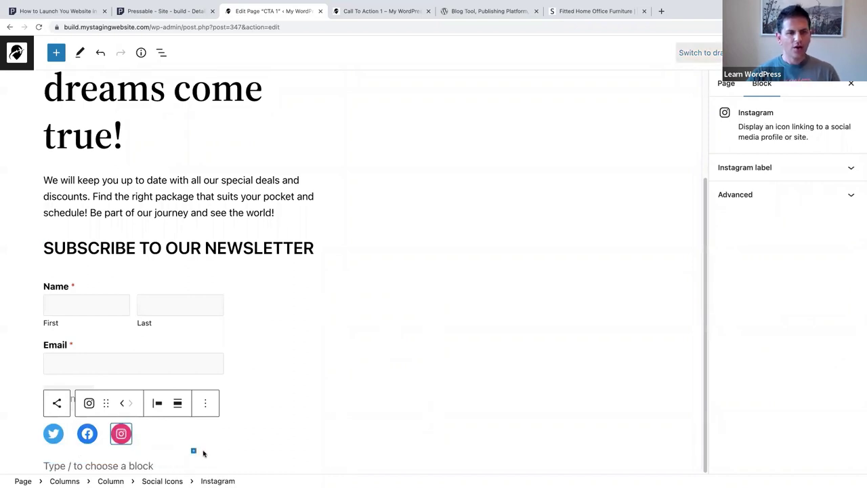
# - Set the Social Icons block's icon size to Large
pyautogui.click(58, 402)
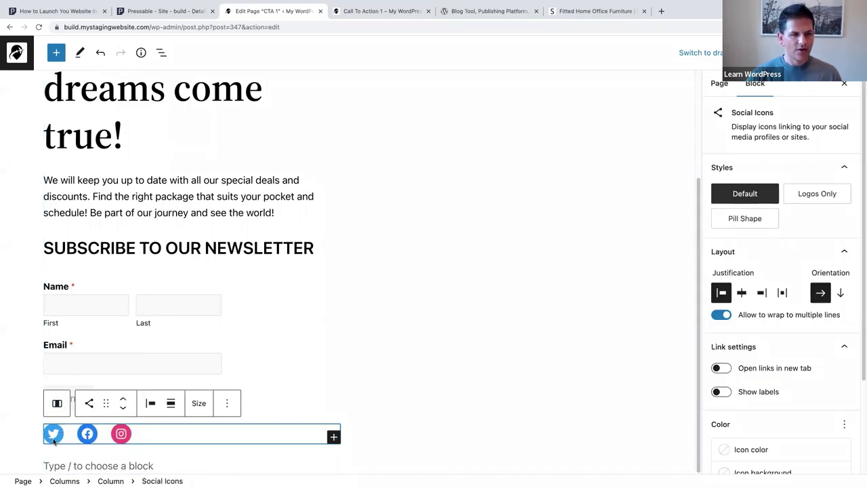
pyautogui.click(198, 405)
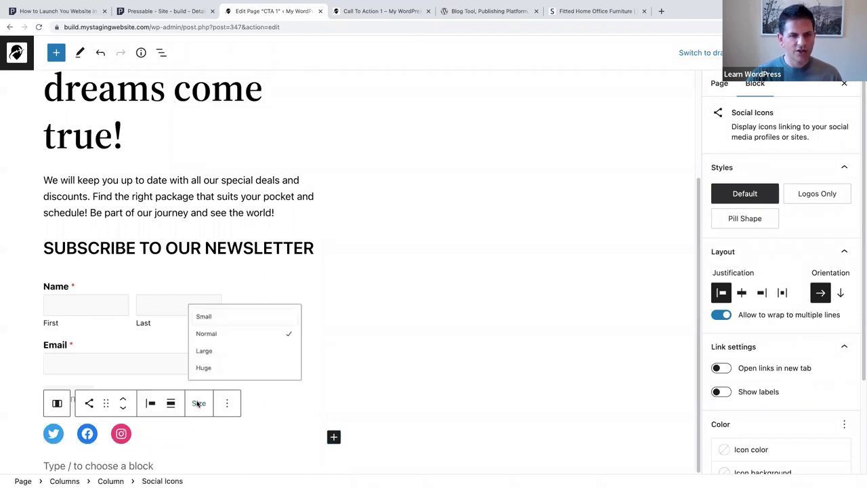
pyautogui.click(210, 348)
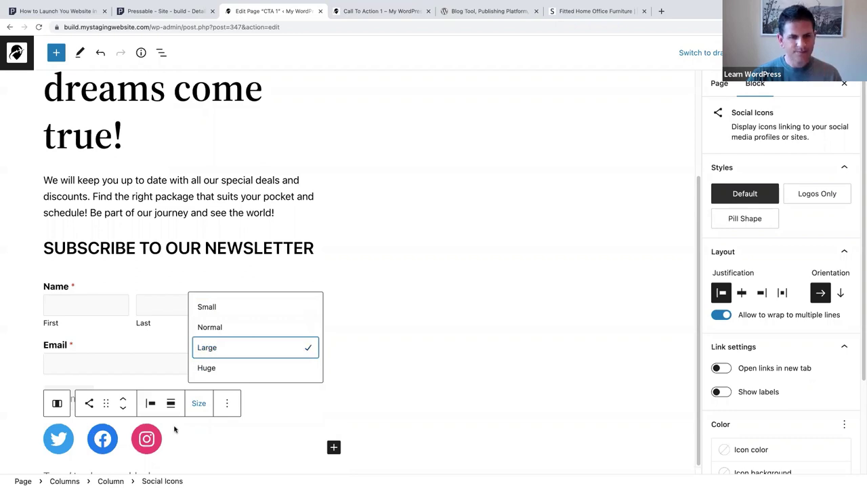
pyautogui.scroll(-1, 182, 441)
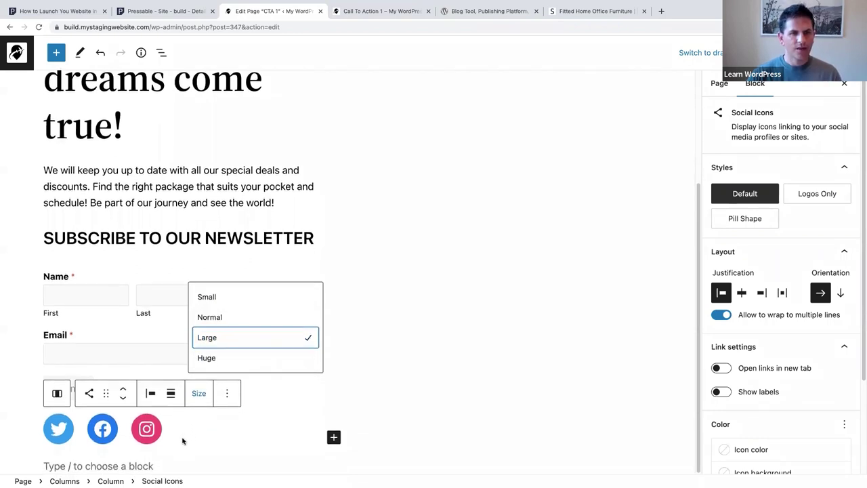
pyautogui.click(223, 444)
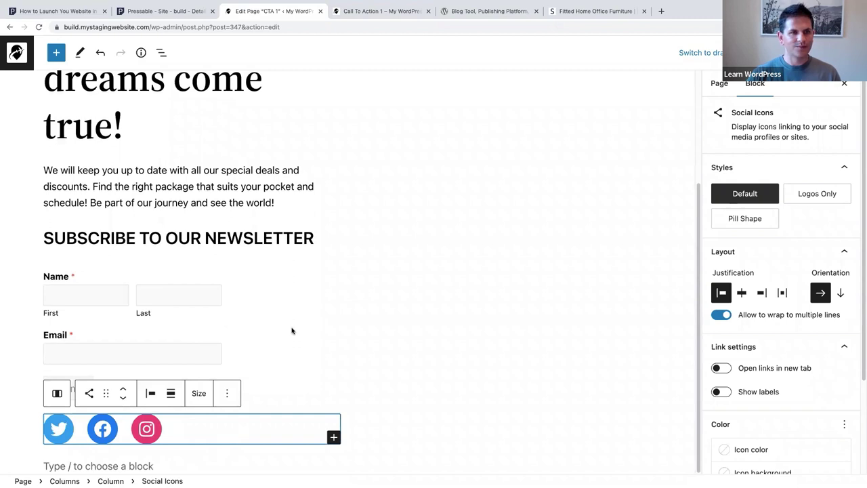
pyautogui.scroll(1, 292, 331)
pyautogui.scroll(3, 292, 338)
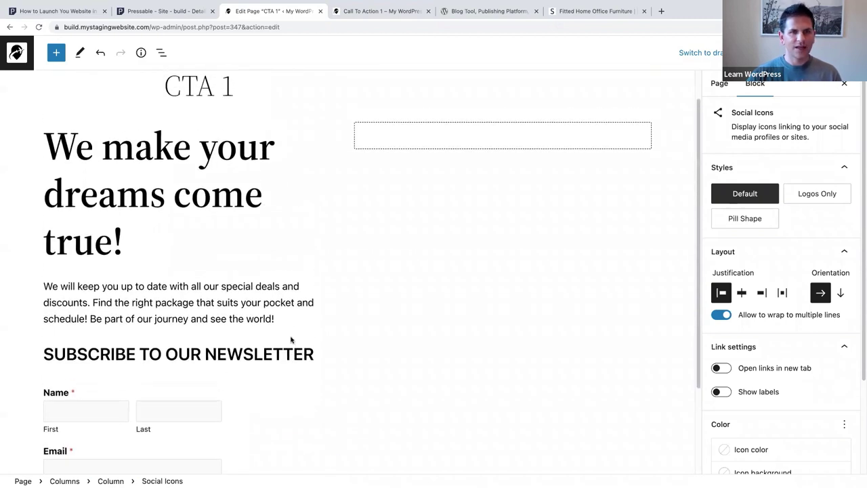
# - Insert an Image block in the right column with the Colosseum photo from the Media Library
pyautogui.click(502, 131)
pyautogui.click(503, 132)
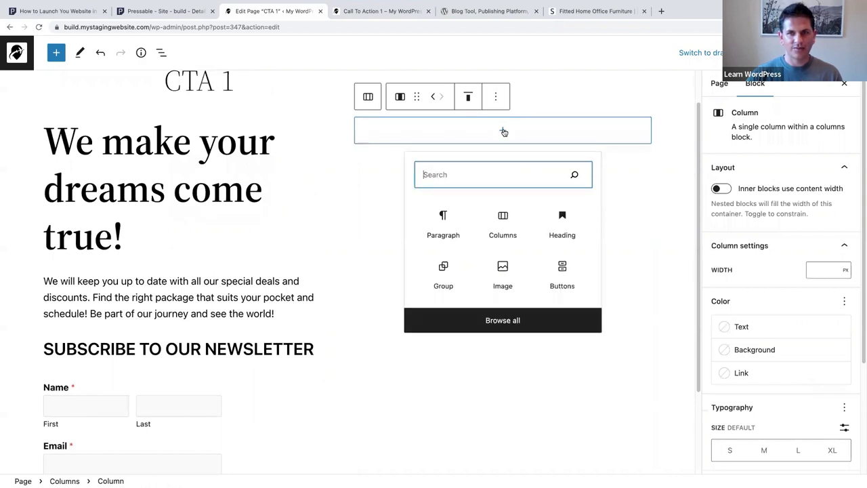
pyautogui.write('image')
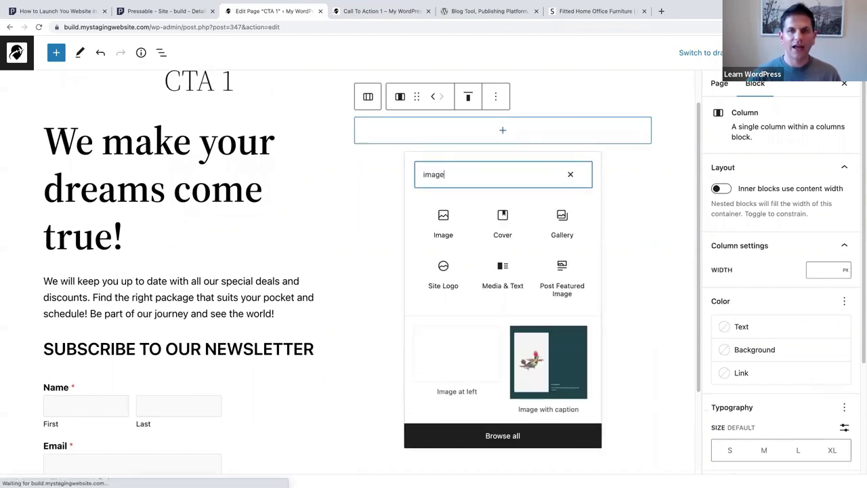
pyautogui.click(441, 222)
pyautogui.scroll(3, 446, 215)
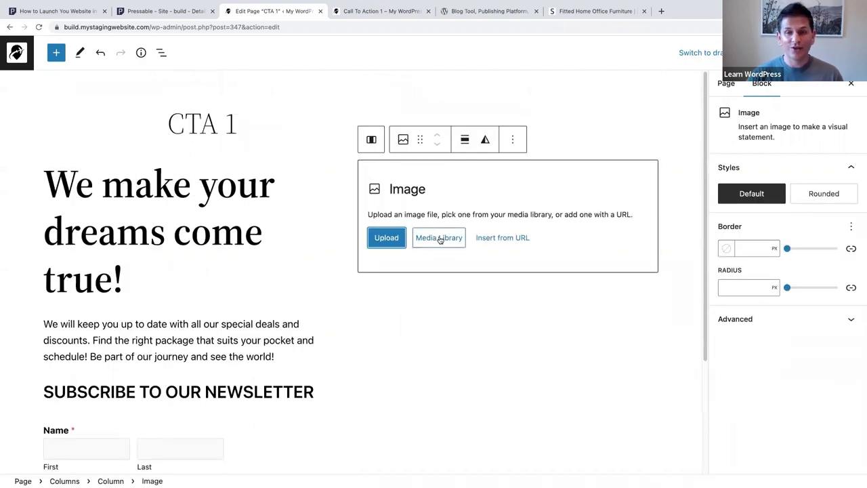
pyautogui.click(439, 238)
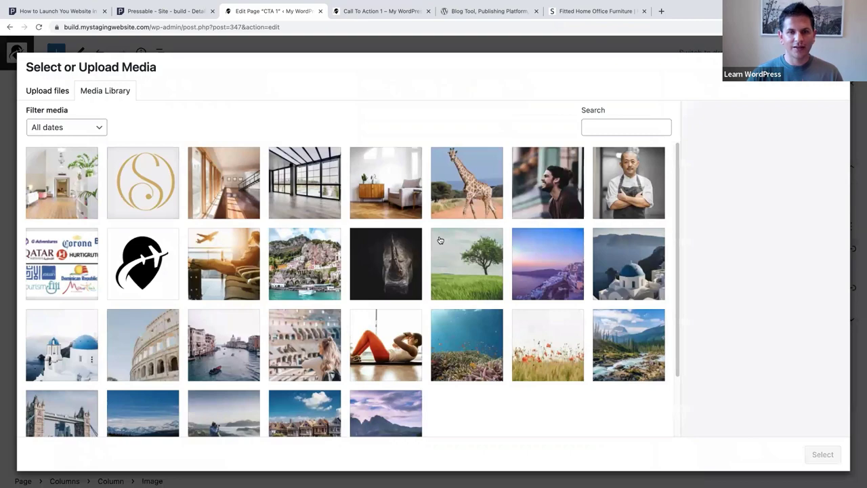
pyautogui.click(304, 349)
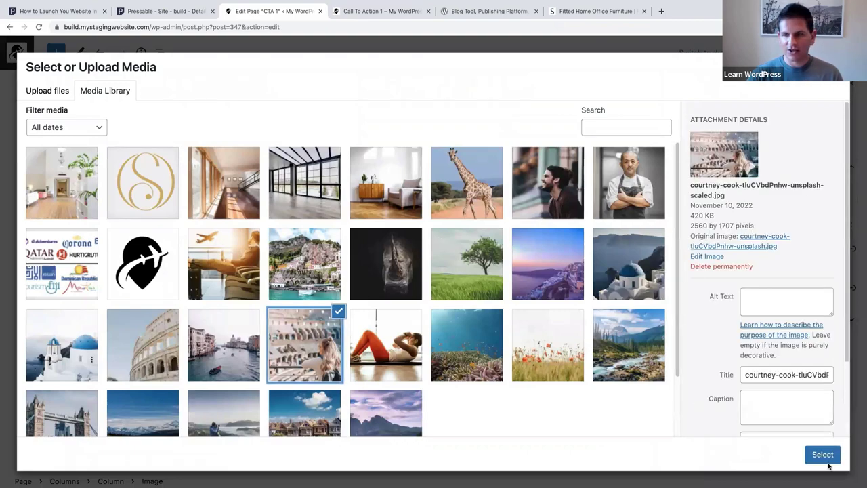
pyautogui.click(822, 456)
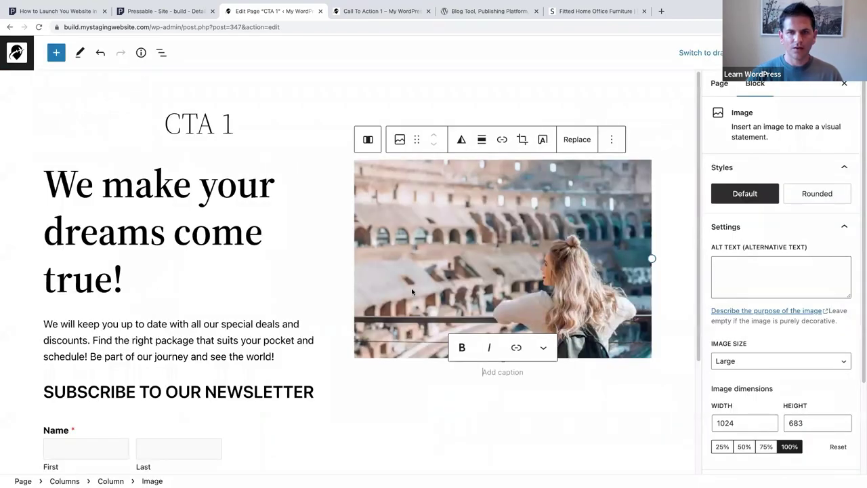
pyautogui.moveTo(264, 30)
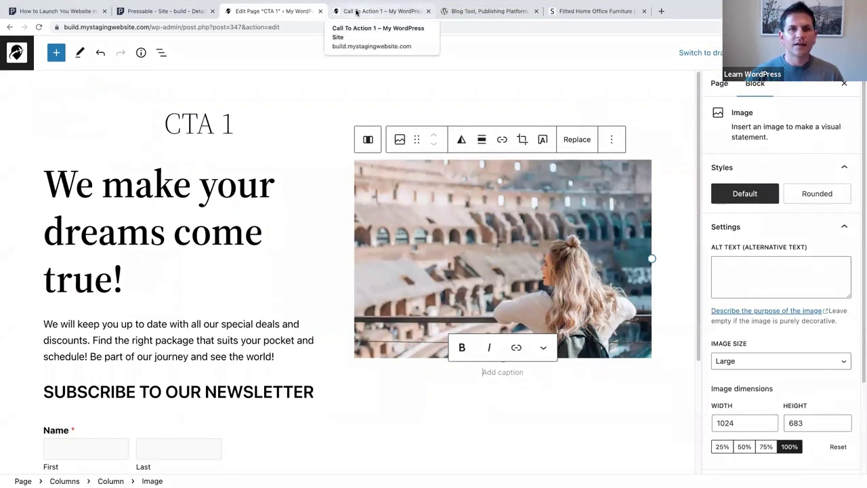
# - Review the Call To Action 1 preview, then select the Colosseum image in the CTA 1 editor
pyautogui.click(357, 12)
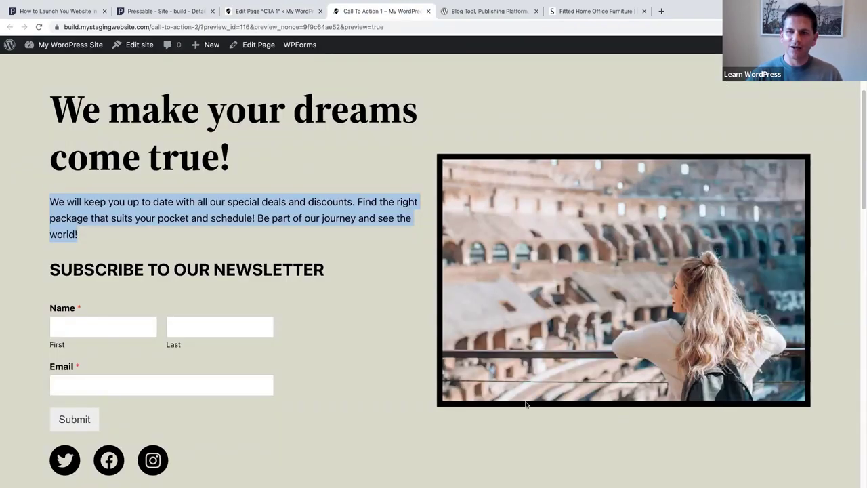
pyautogui.scroll(2, 421, 171)
pyautogui.scroll(-3, 421, 171)
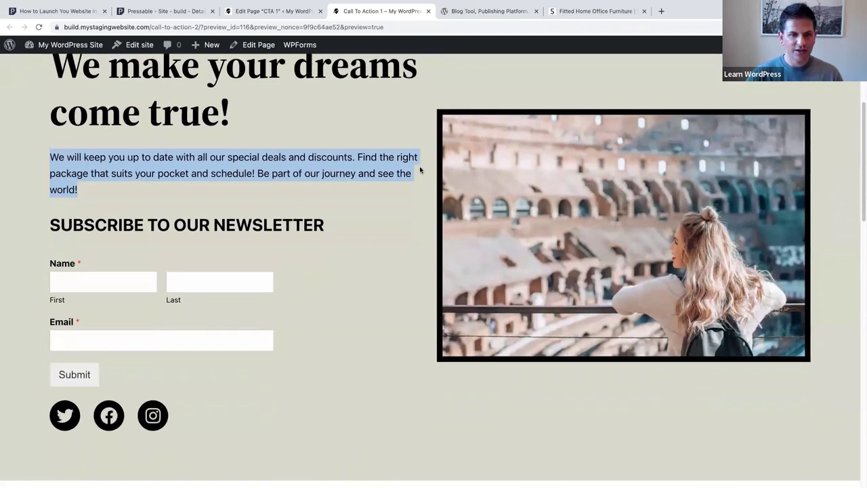
pyautogui.scroll(1, 420, 170)
pyautogui.scroll(-2, 414, 162)
pyautogui.scroll(2, 409, 156)
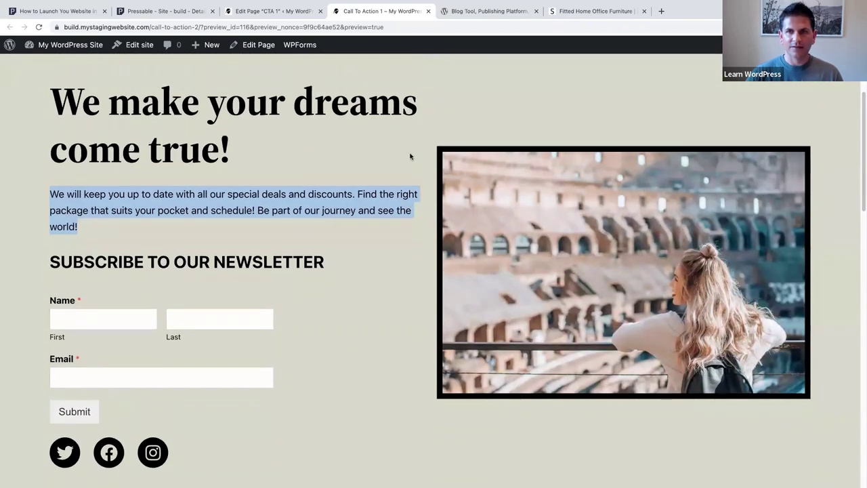
pyautogui.scroll(1, 410, 156)
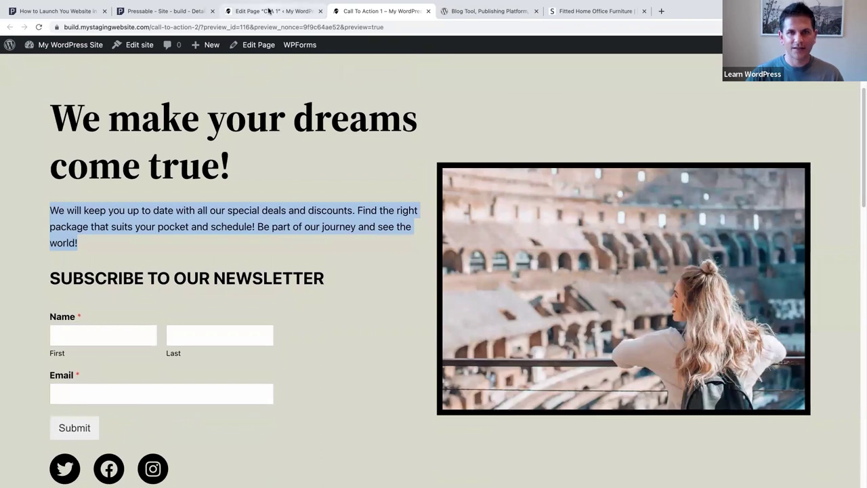
pyautogui.click(269, 11)
pyautogui.click(398, 218)
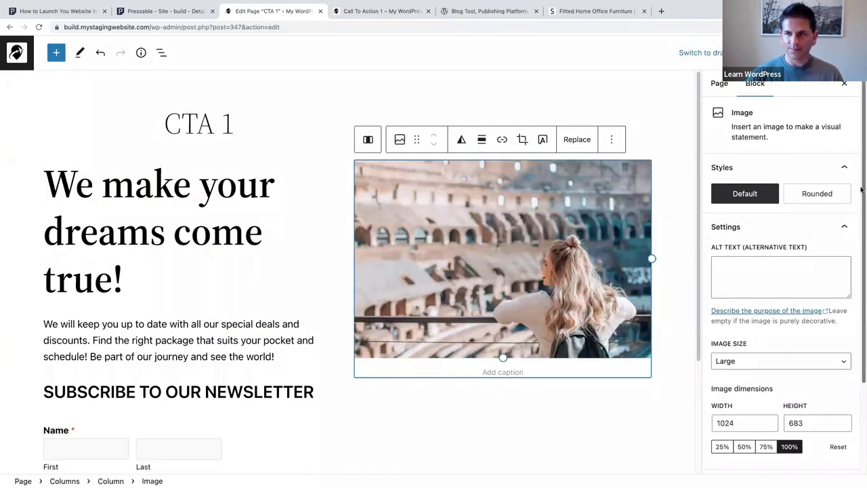
# - Set the Colosseum image's border width to 10 px
pyautogui.scroll(-3, 861, 203)
pyautogui.scroll(-1, 861, 292)
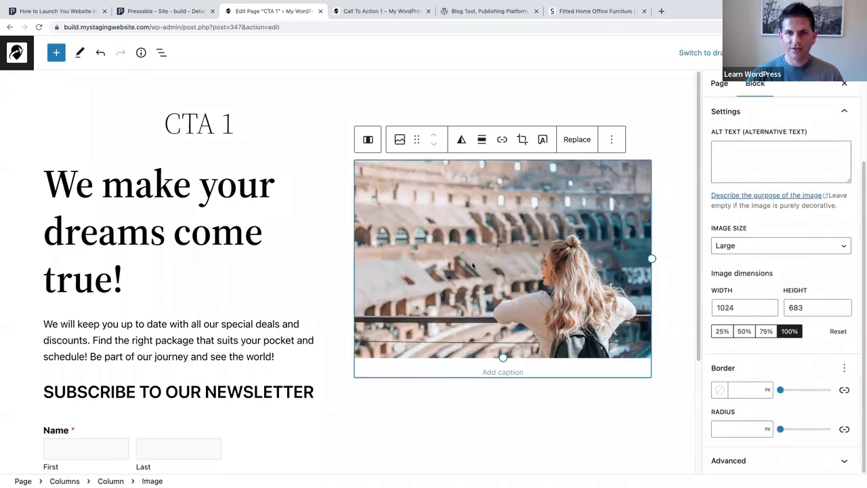
pyautogui.click(738, 391)
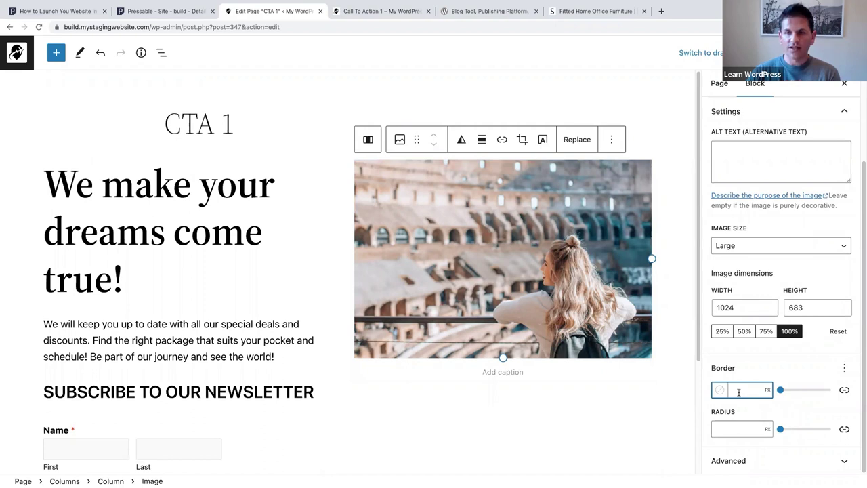
pyautogui.write('1')
pyautogui.press('BackSpace')
pyautogui.write('2')
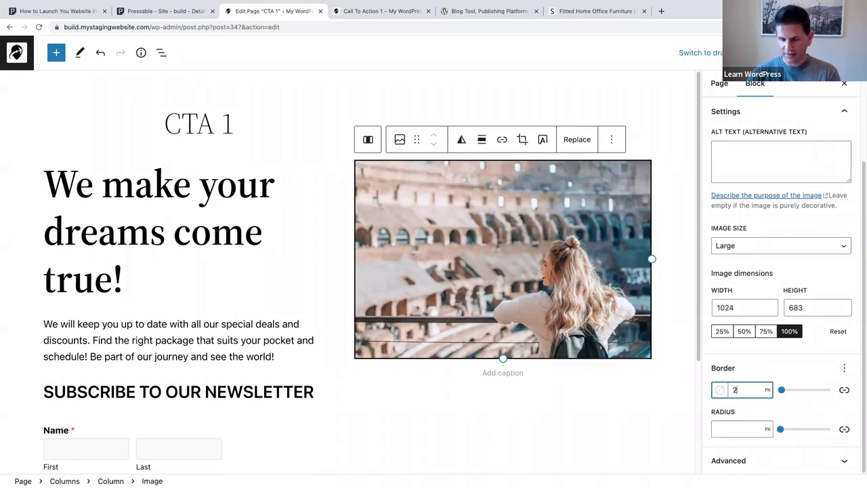
pyautogui.press('BackSpace')
pyautogui.write('10')
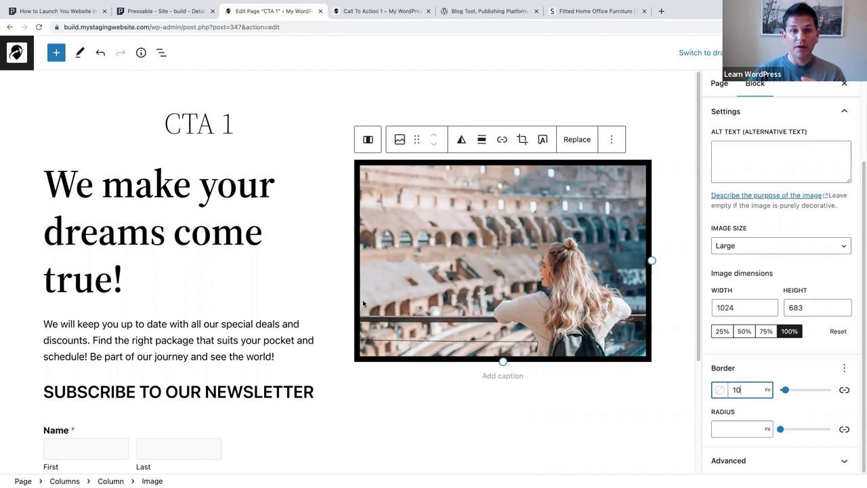
# - Align the image's column to the middle vertically, then close the sidebar and List View
pyautogui.click(161, 54)
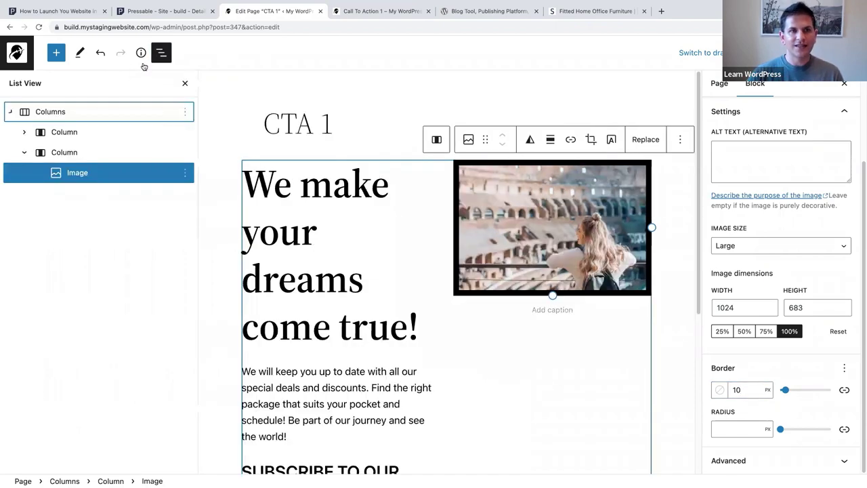
pyautogui.click(59, 153)
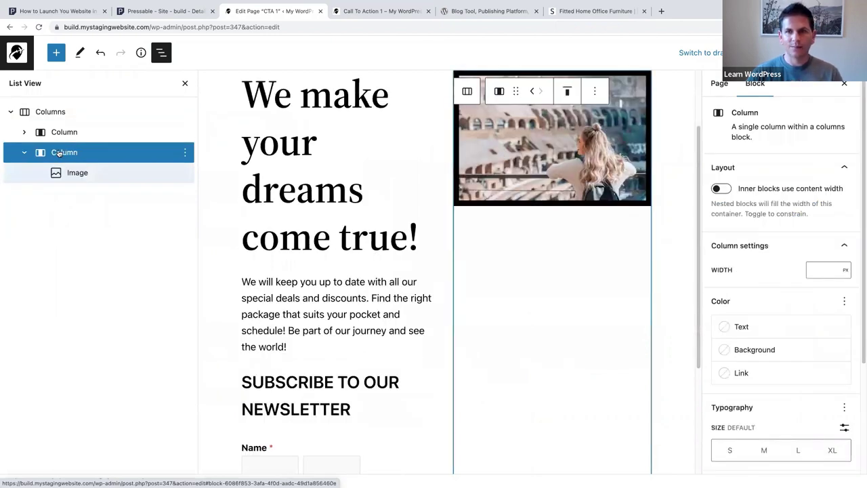
pyautogui.click(568, 92)
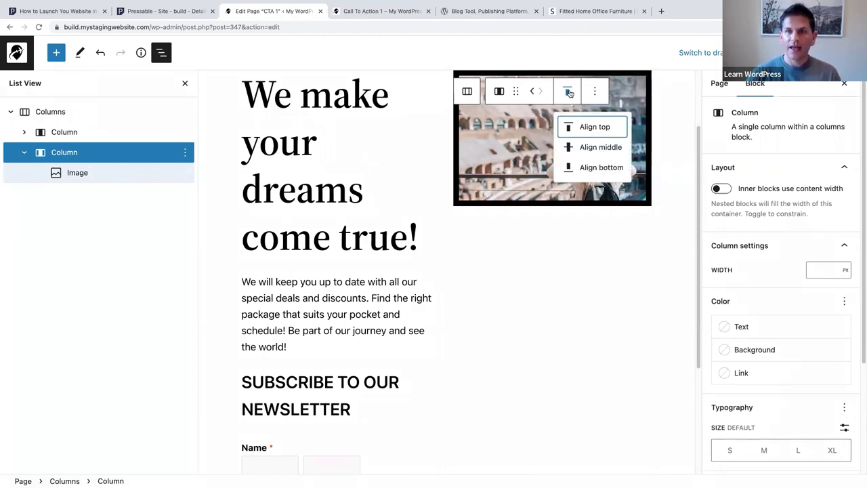
pyautogui.click(588, 149)
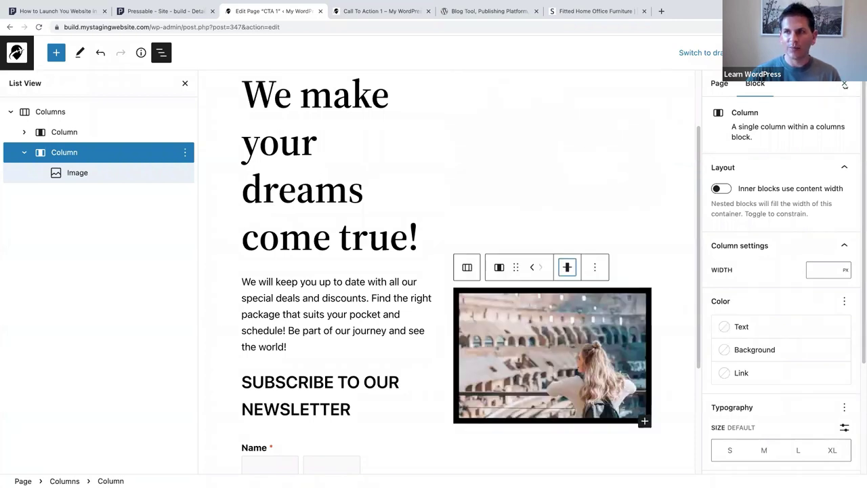
pyautogui.click(845, 84)
pyautogui.click(185, 83)
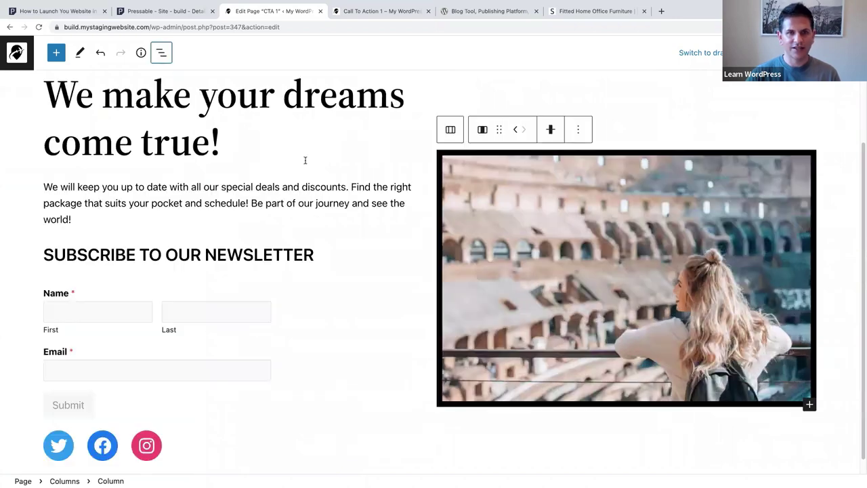
pyautogui.scroll(2, 308, 224)
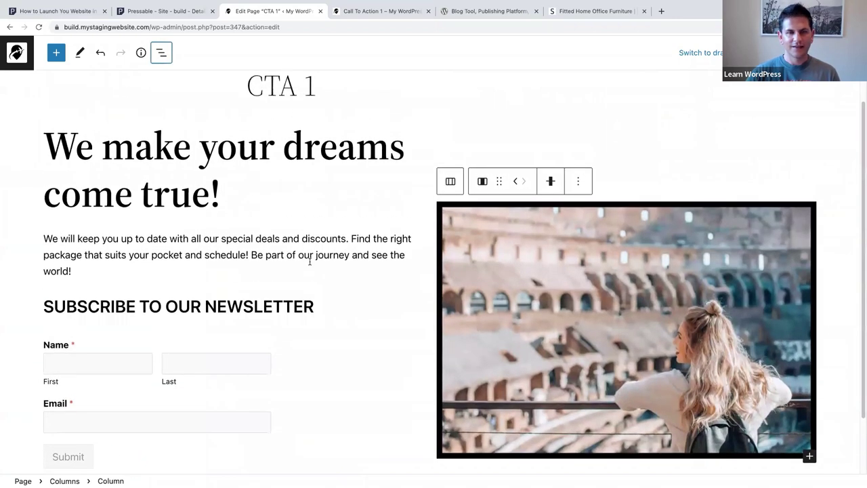
pyautogui.scroll(-2, 310, 262)
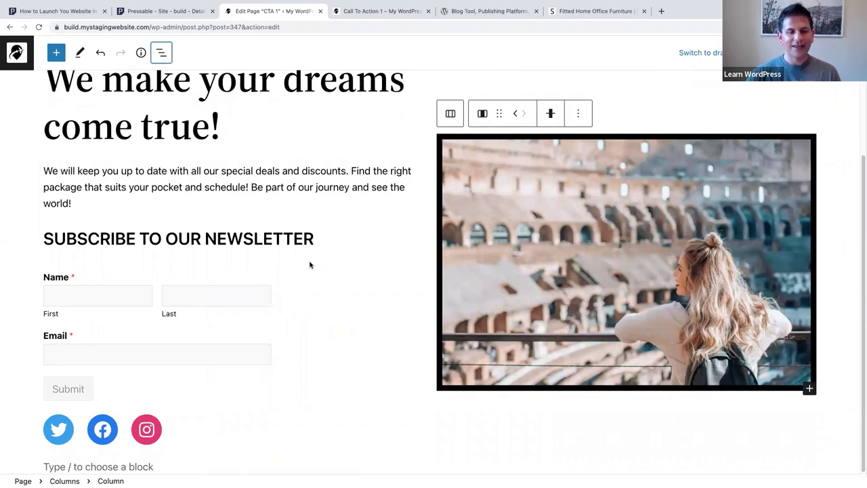
pyautogui.scroll(1, 310, 264)
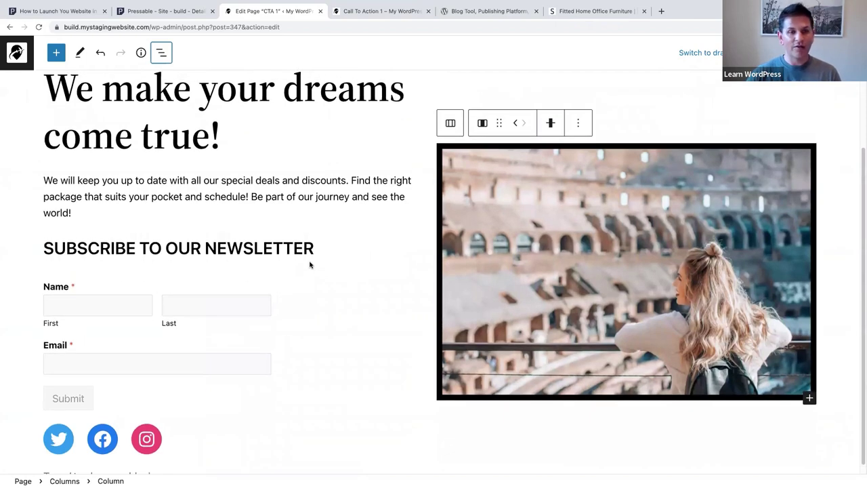
# - Select the Columns block and open a custom background colour picker for it
pyautogui.scroll(1, 309, 264)
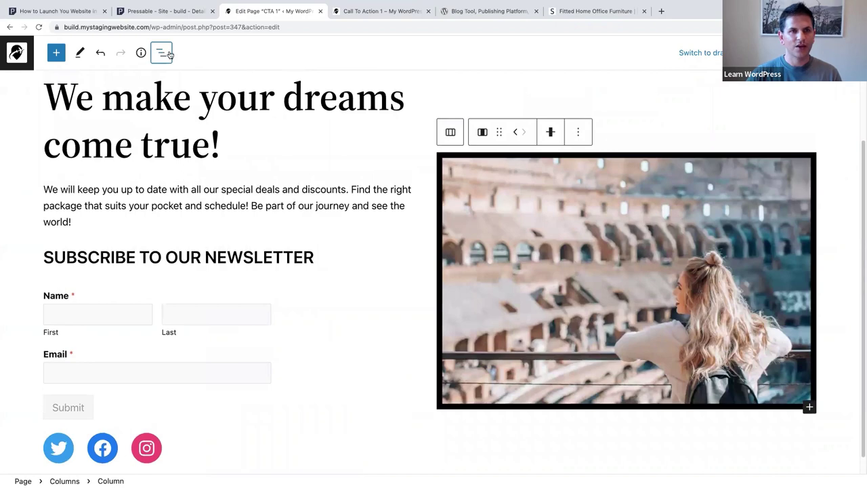
pyautogui.click(161, 52)
pyautogui.click(30, 112)
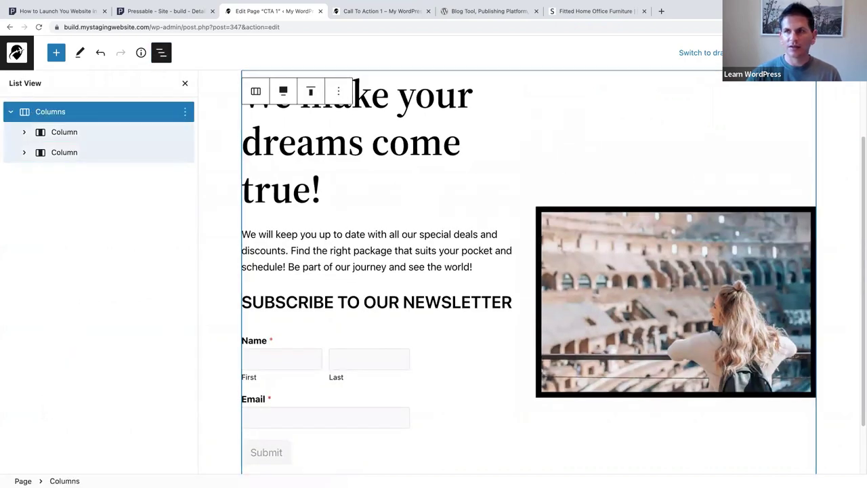
pyautogui.hotkey('ctrl', 'shift', ',')
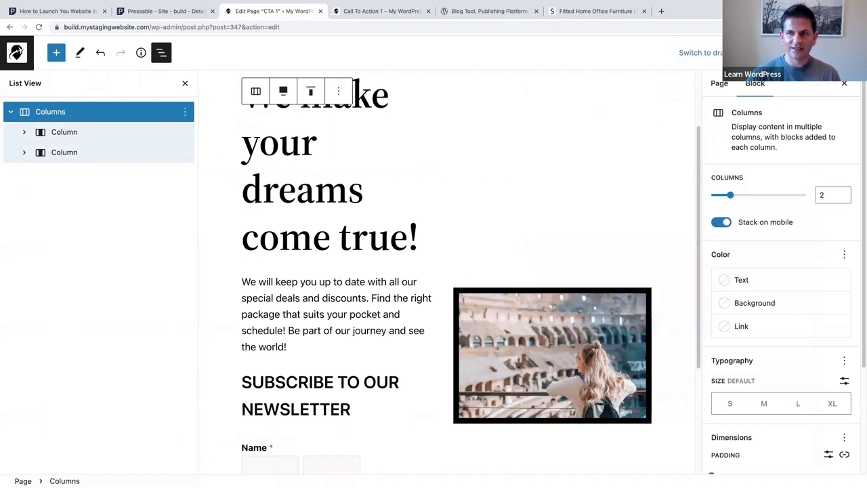
pyautogui.scroll(-2, 760, 227)
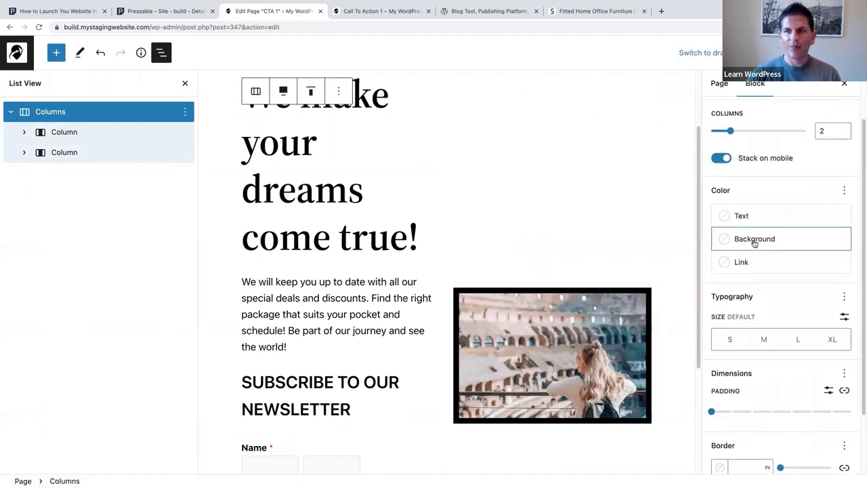
pyautogui.click(752, 240)
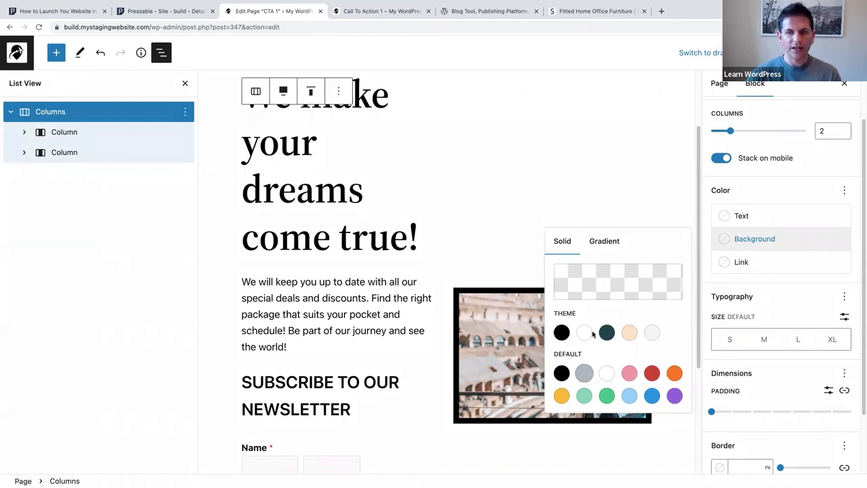
pyautogui.click(598, 285)
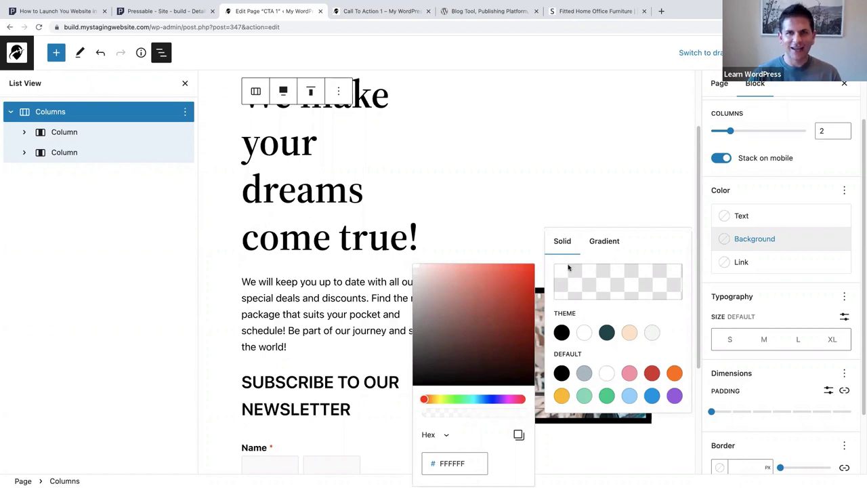
# - Check the preview's background, then enter hex D9D8C8 as the Columns background
pyautogui.click(366, 13)
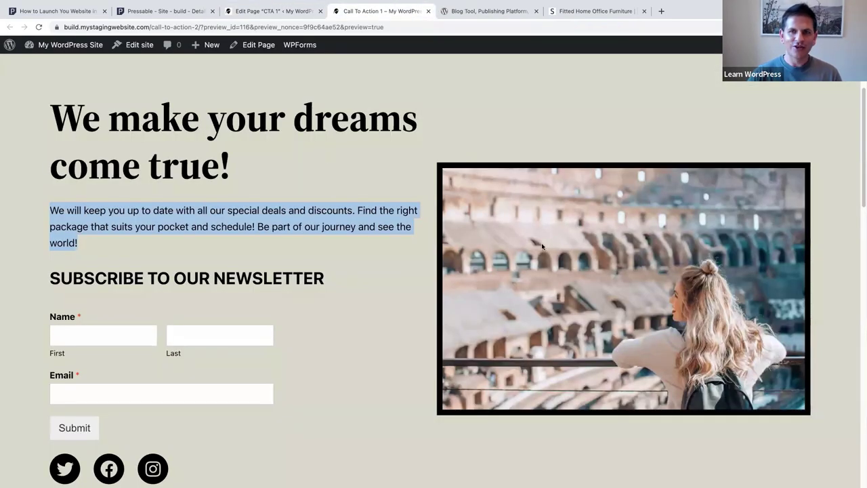
pyautogui.click(261, 13)
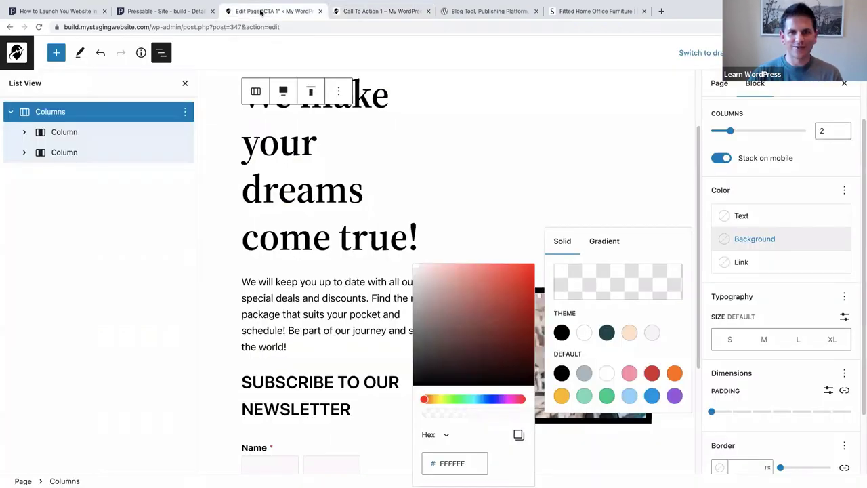
pyautogui.moveTo(473, 467); pyautogui.dragTo(436, 462)
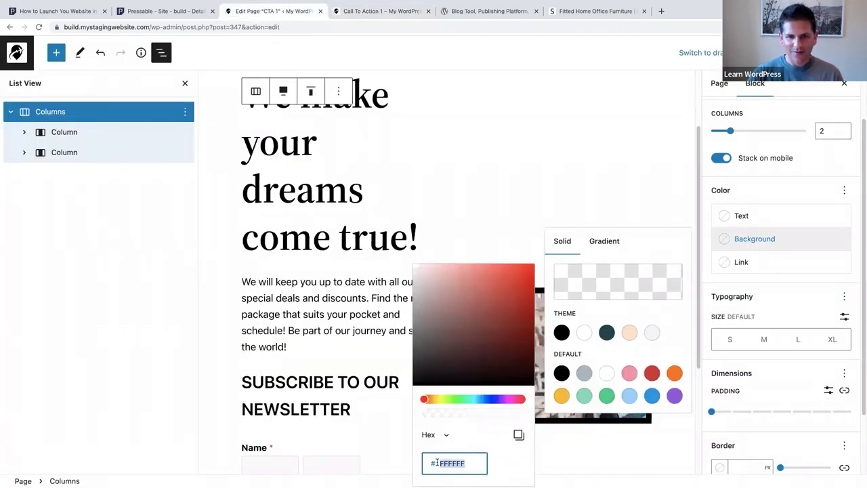
pyautogui.press('BackSpace')
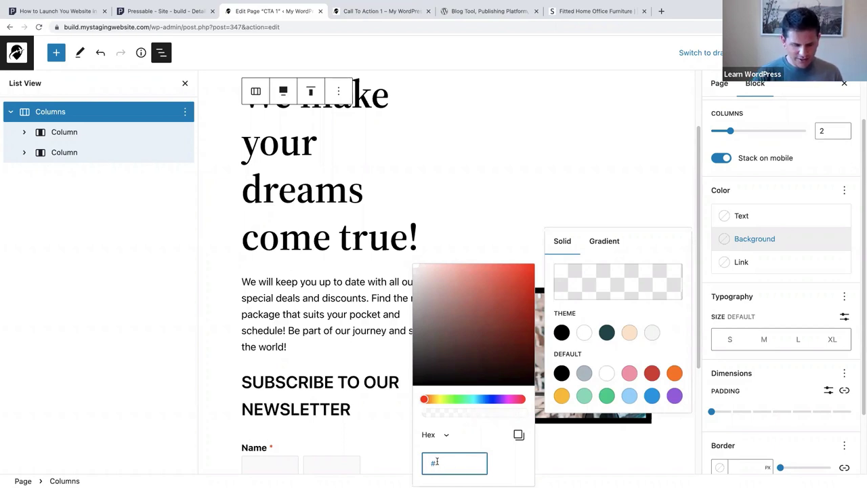
pyautogui.write('D9D8')
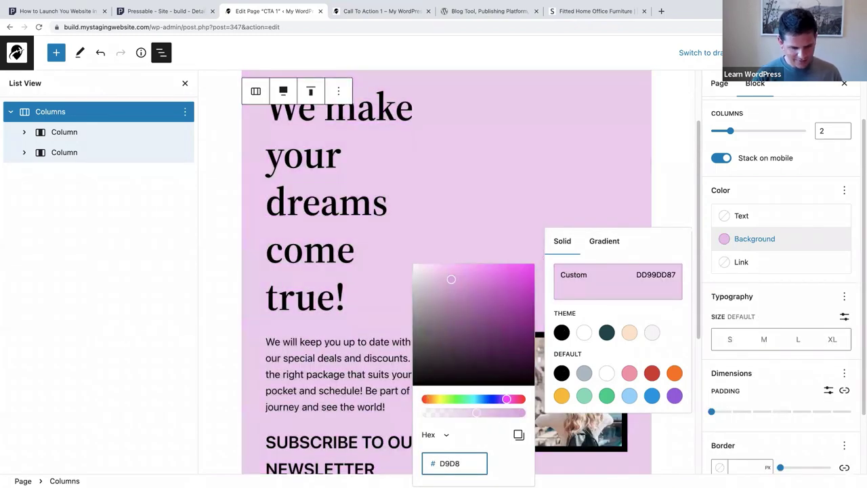
pyautogui.write('C8')
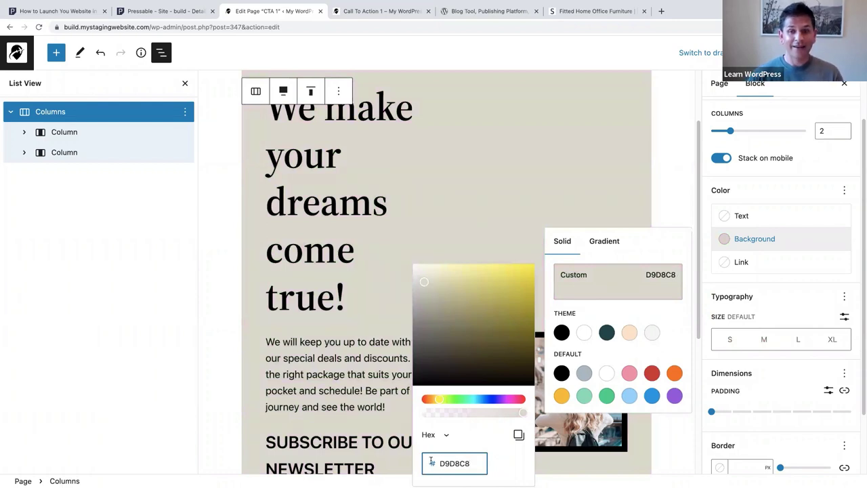
pyautogui.click(519, 435)
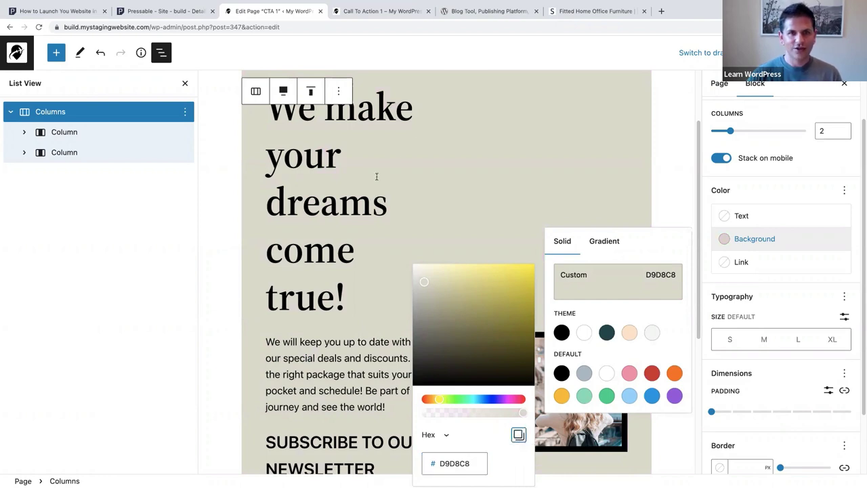
pyautogui.click(666, 139)
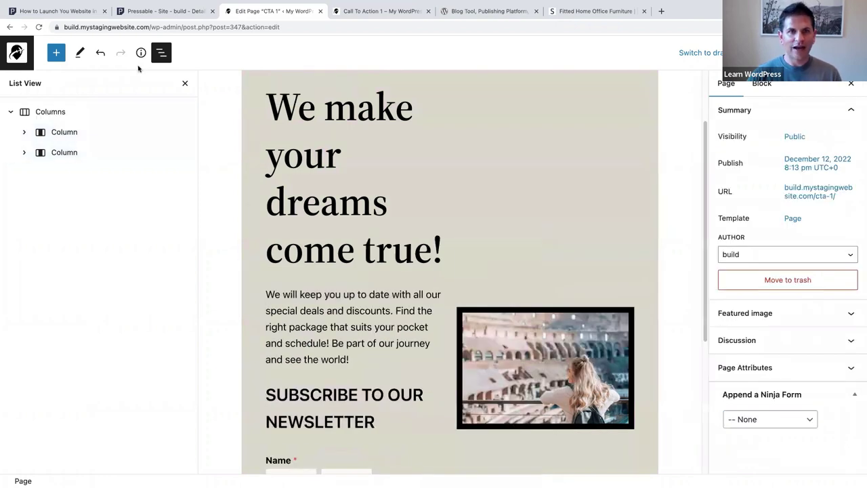
# - Close List View and select the Social Icons block
pyautogui.click(186, 84)
pyautogui.scroll(1, 238, 195)
pyautogui.scroll(-1, 238, 195)
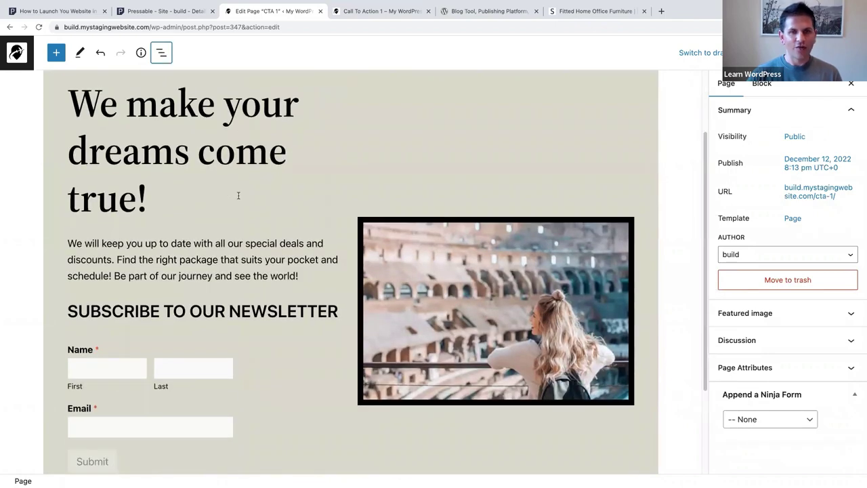
pyautogui.scroll(-2, 238, 195)
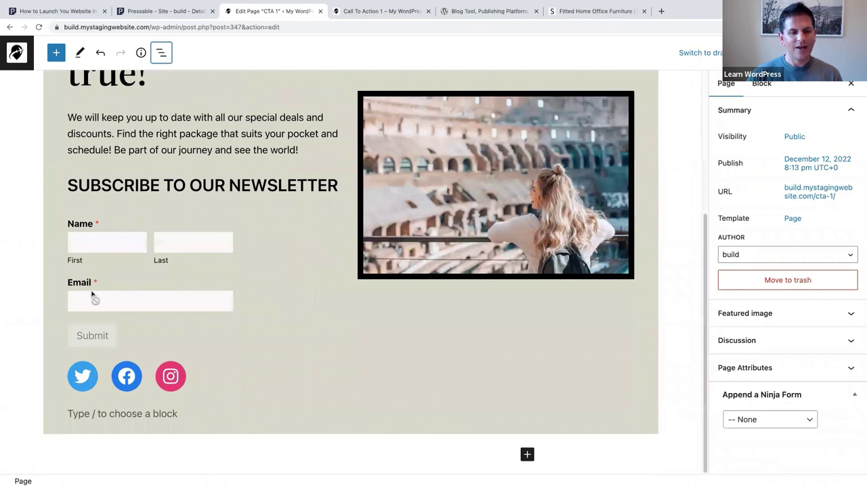
pyautogui.click(84, 383)
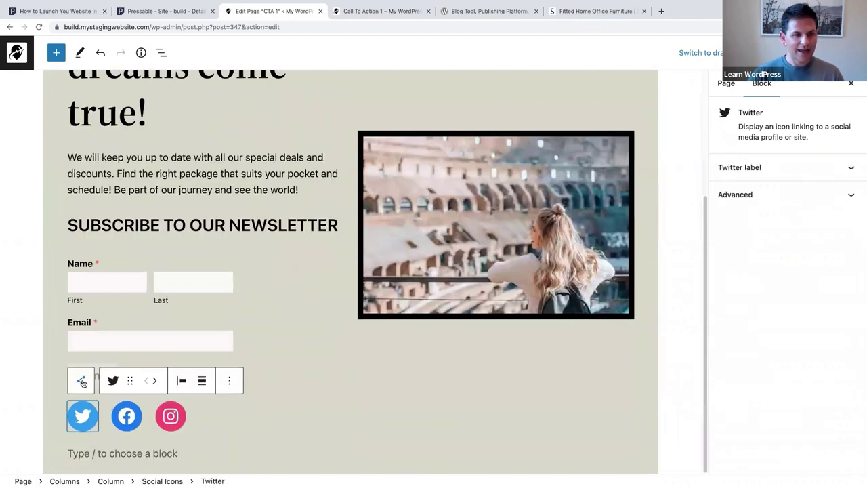
pyautogui.click(75, 453)
pyautogui.click(76, 452)
pyautogui.click(80, 420)
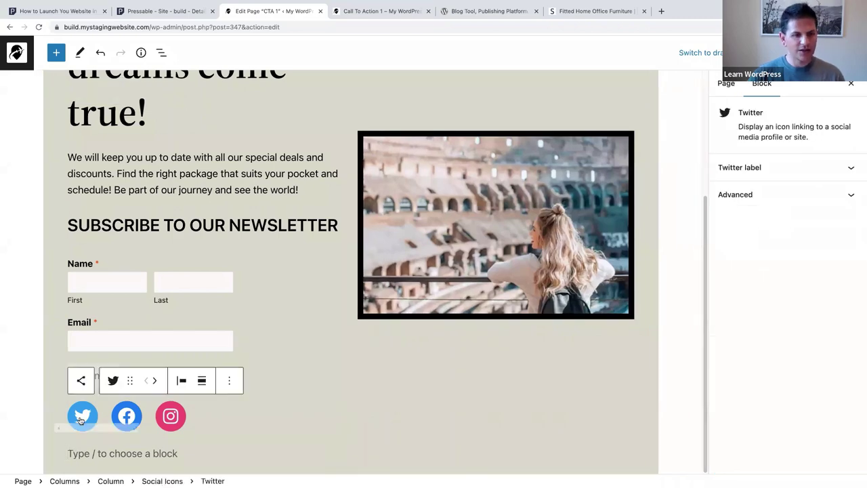
pyautogui.click(81, 381)
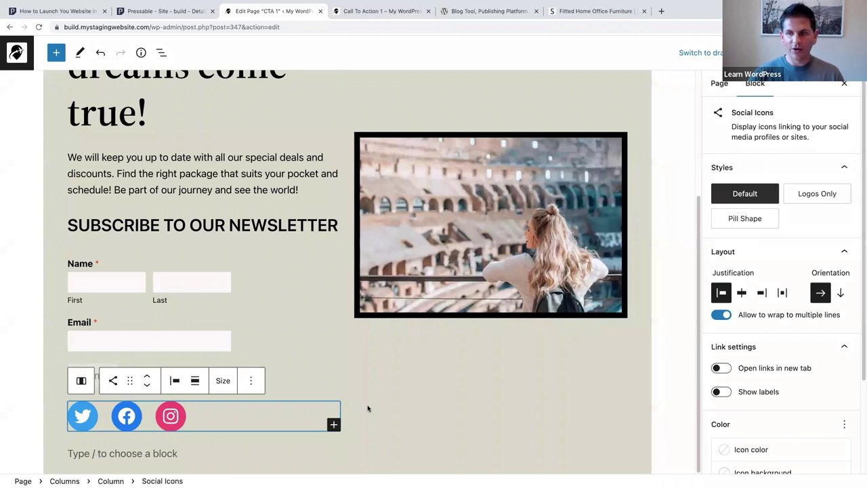
# - Set the social icons' icon colour to hex D9D8C8
pyautogui.scroll(-4, 862, 245)
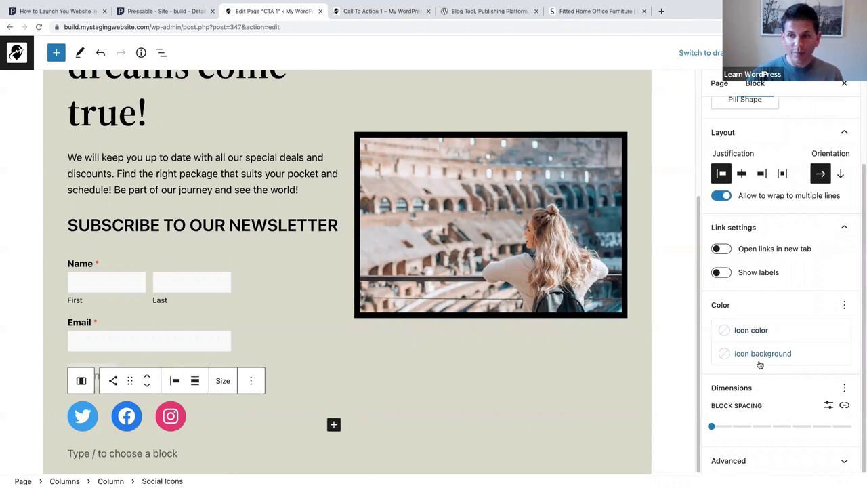
pyautogui.click(751, 332)
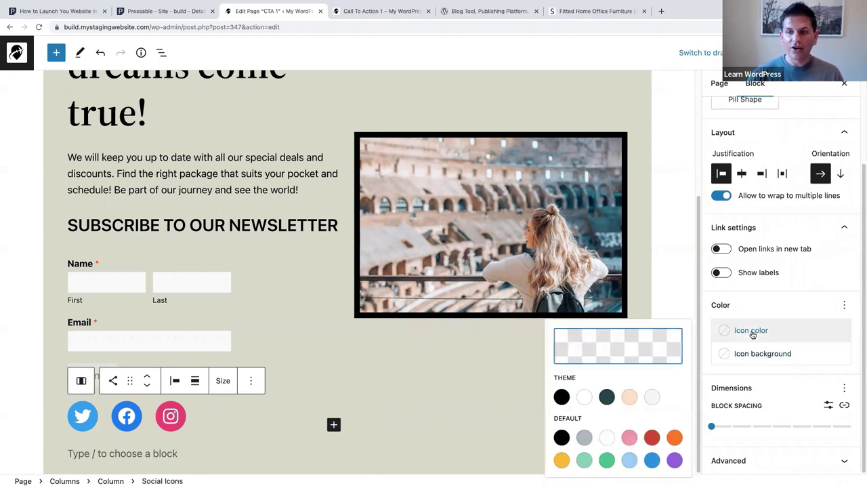
pyautogui.click(612, 346)
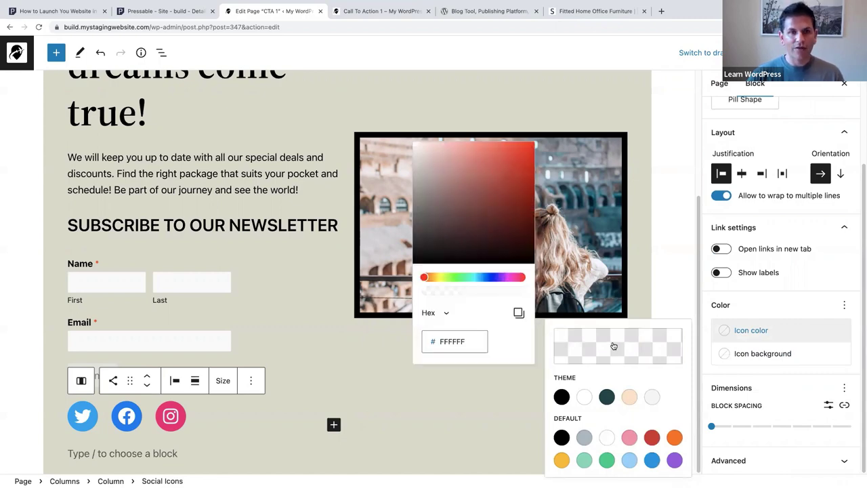
pyautogui.doubleClick(448, 342)
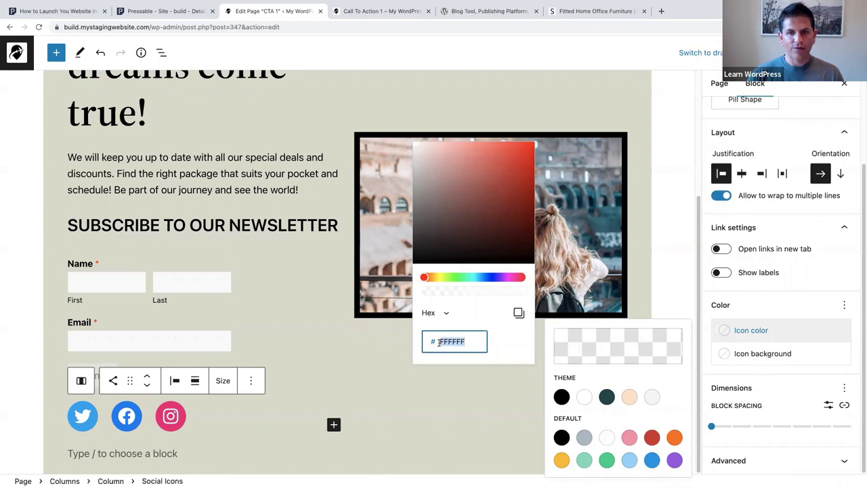
pyautogui.press('BackSpace')
pyautogui.hotkey('ctrl', 'v')
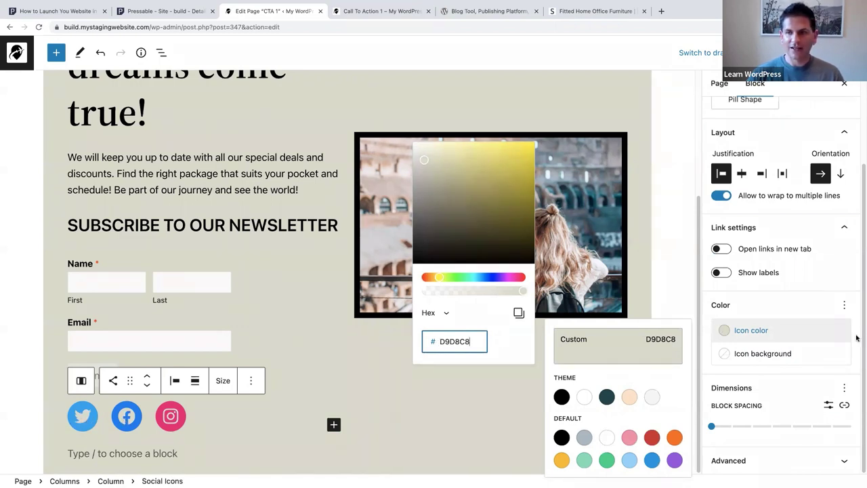
# - Make the icon backgrounds black and close the settings sidebar
pyautogui.click(759, 354)
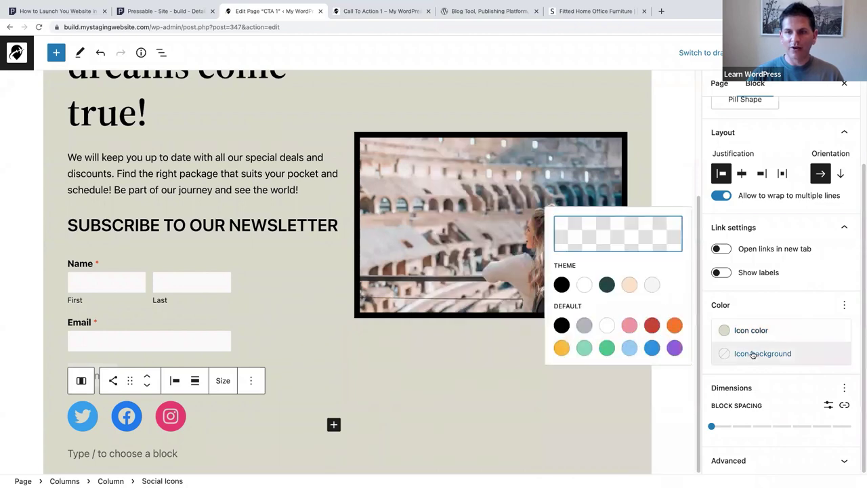
pyautogui.click(563, 326)
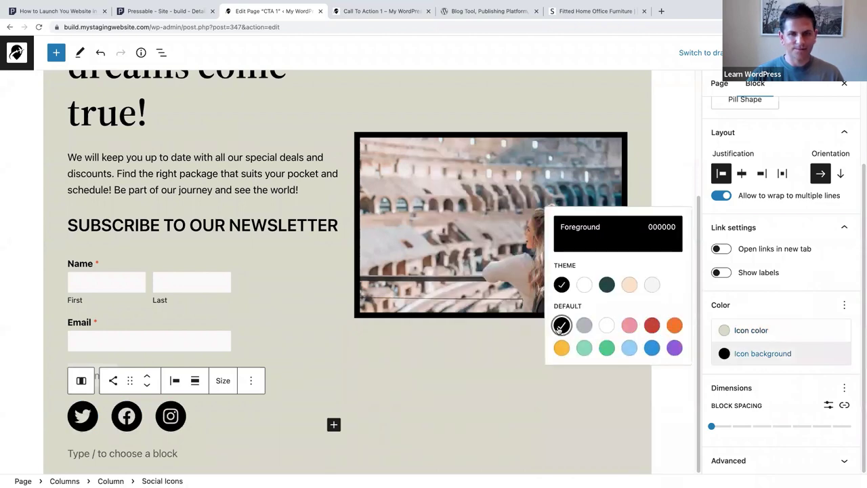
pyautogui.click(847, 88)
pyautogui.click(846, 88)
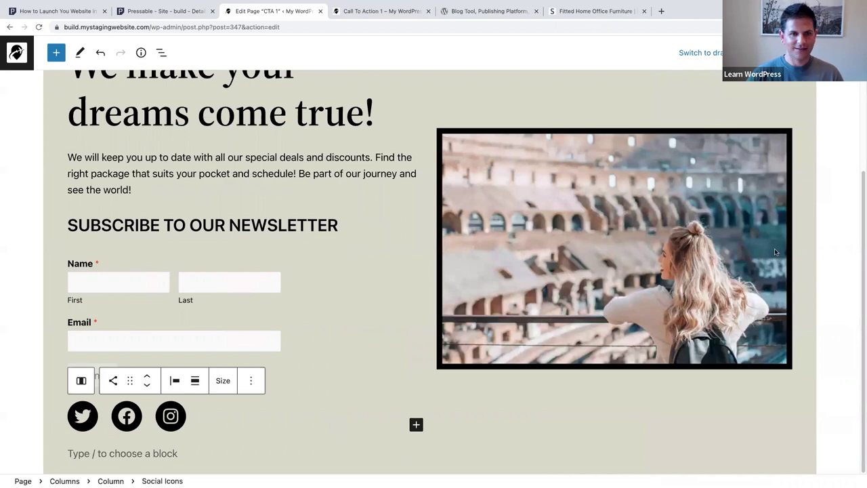
# - Delete the empty paragraph below the social icons and save the page
pyautogui.click(153, 453)
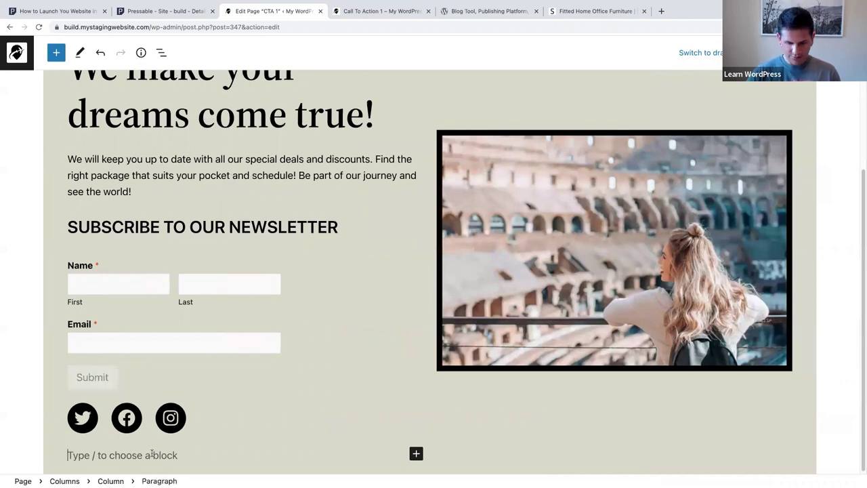
pyautogui.press('BackSpace')
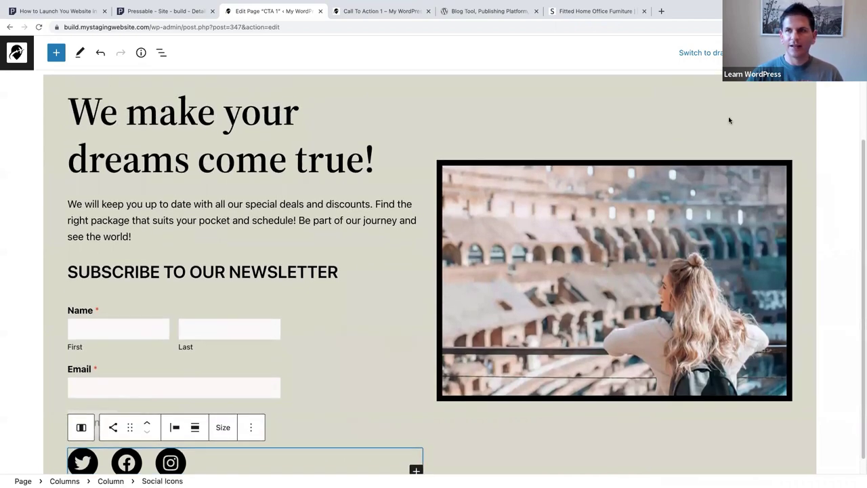
pyautogui.hotkey('ctrl', 's')
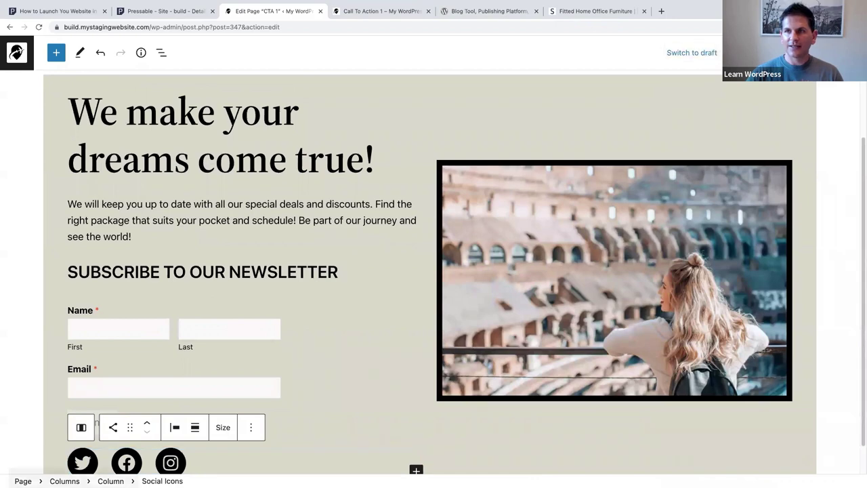
# - Preview the CTA 1 page in a new tab
pyautogui.click(744, 52)
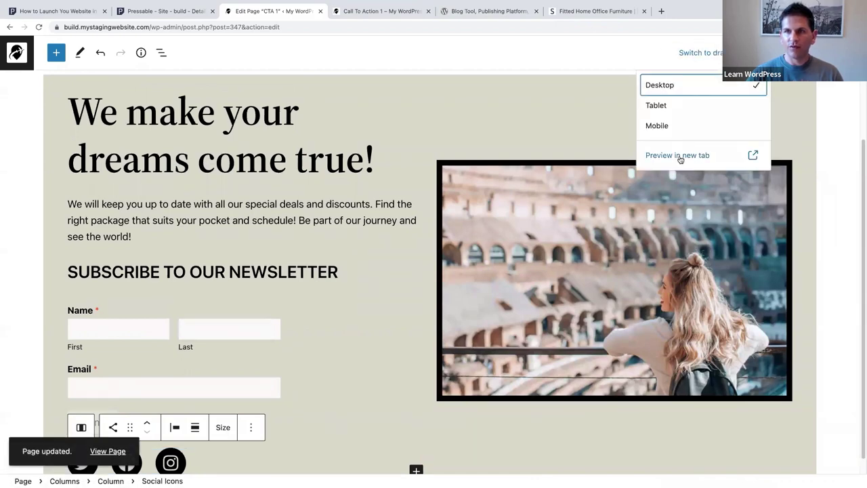
pyautogui.click(679, 160)
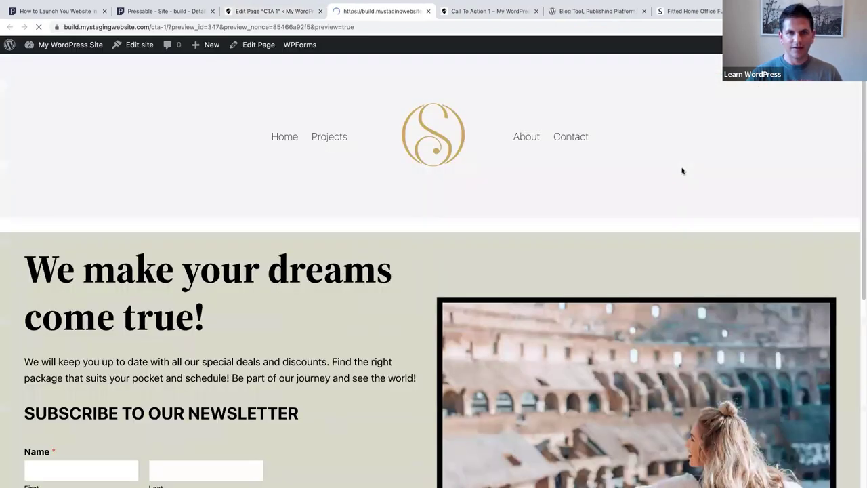
pyautogui.scroll(-5, 681, 166)
pyautogui.scroll(-2, 681, 168)
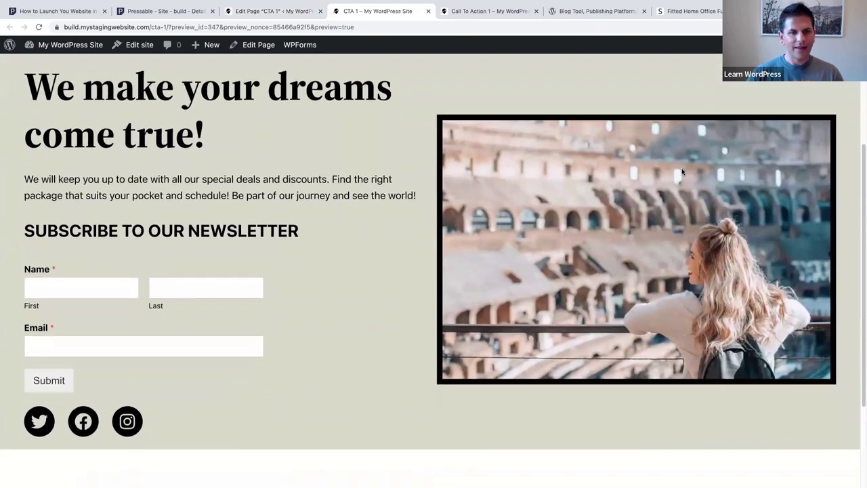
pyautogui.scroll(1, 681, 168)
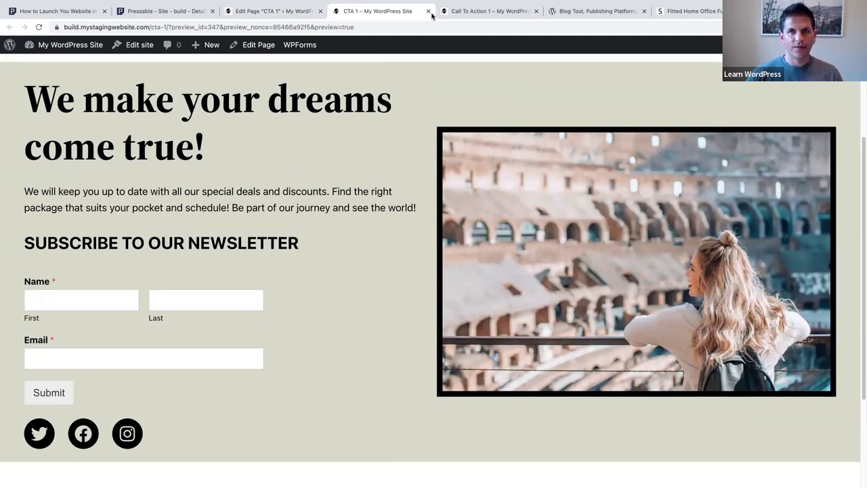
# - Close the CTA 1 preview tab
pyautogui.click(287, 12)
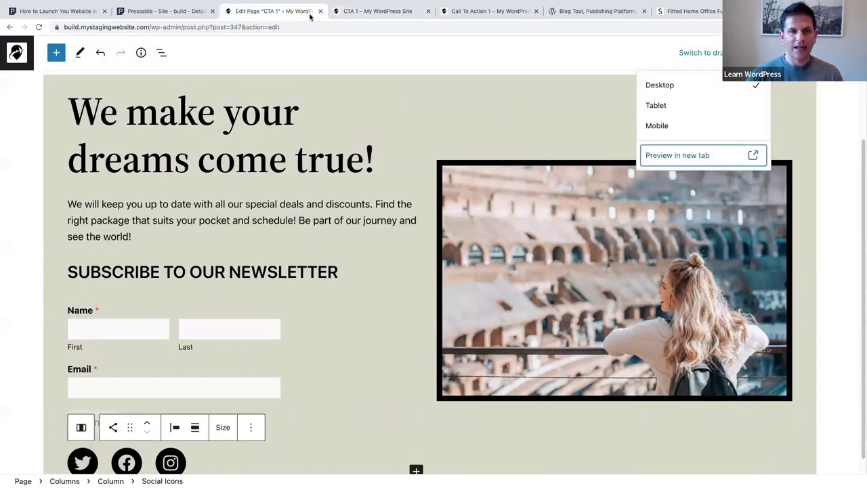
pyautogui.click(386, 12)
pyautogui.click(428, 11)
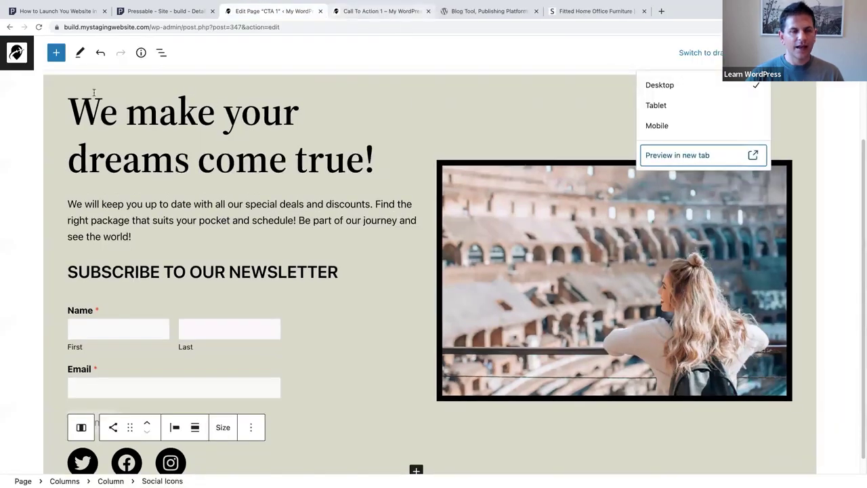
# - Set the Columns block's padding to 6 and save the page
pyautogui.click(52, 105)
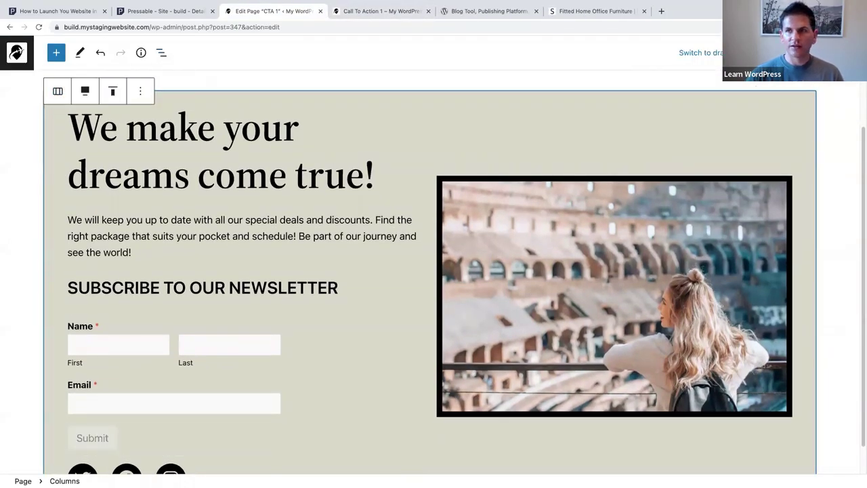
pyautogui.hotkey('ctrl', 'shift', ',')
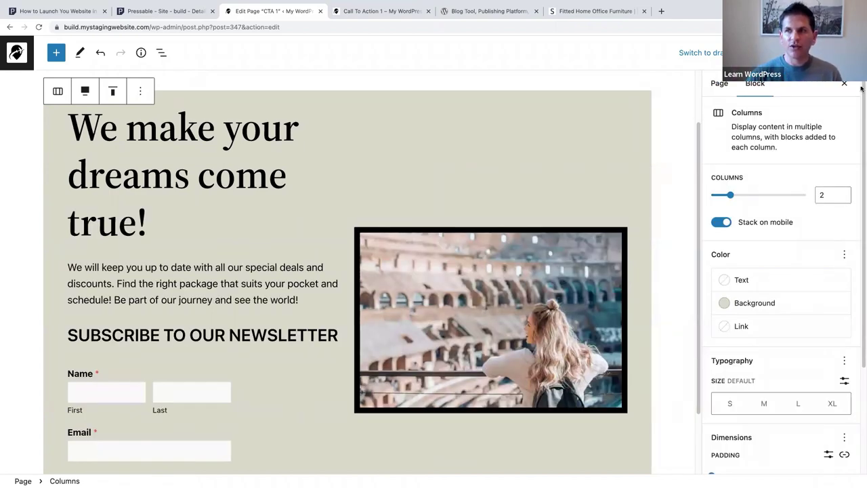
pyautogui.scroll(-5, 853, 234)
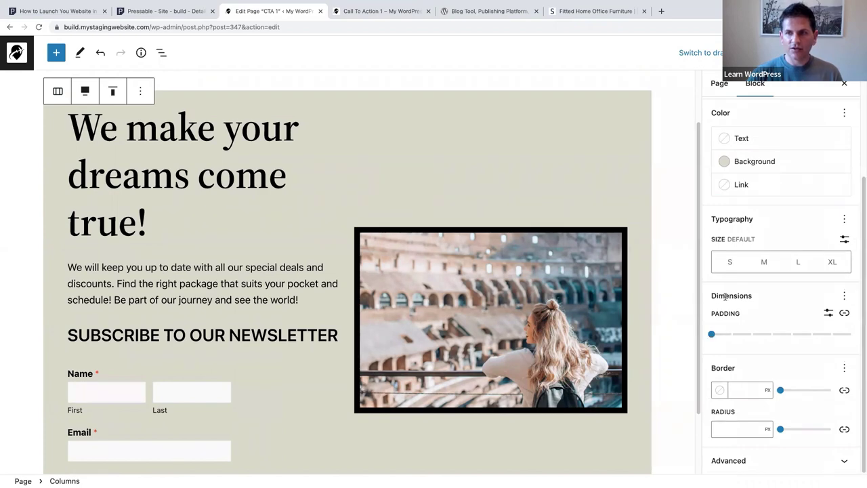
pyautogui.moveTo(711, 334); pyautogui.dragTo(825, 333)
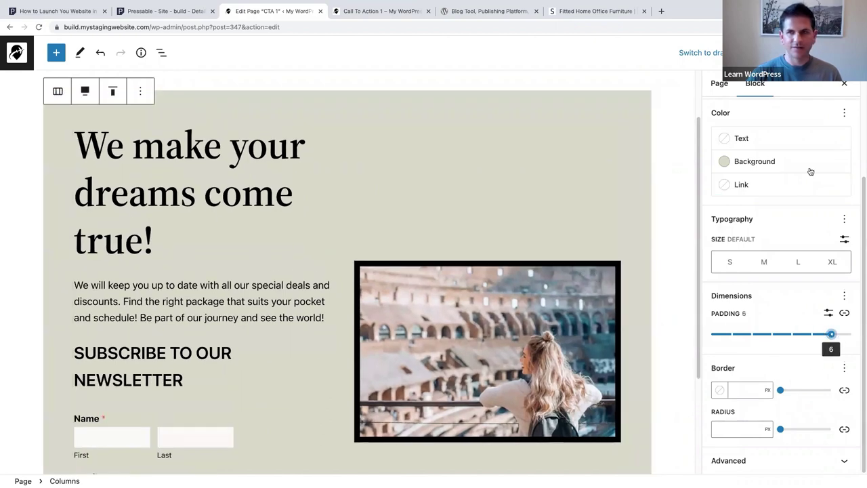
pyautogui.click(748, 52)
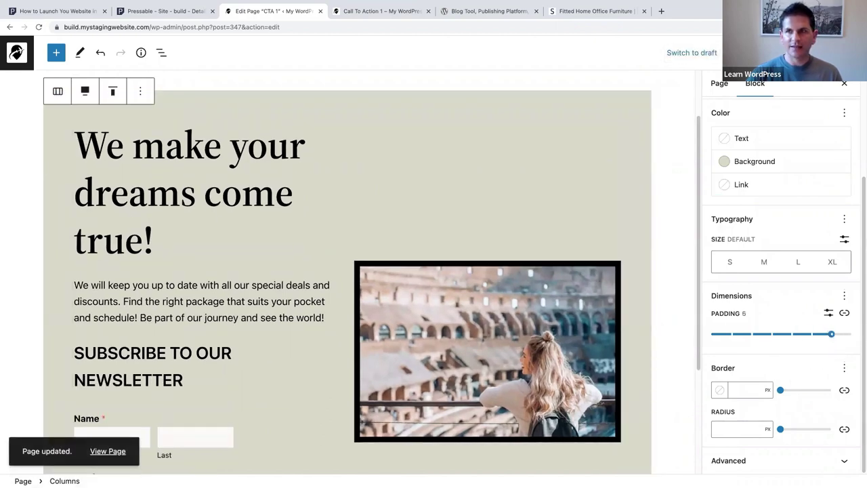
pyautogui.click(745, 52)
# - Preview the padded CTA 1 page in a new tab and scroll through it
pyautogui.click(675, 159)
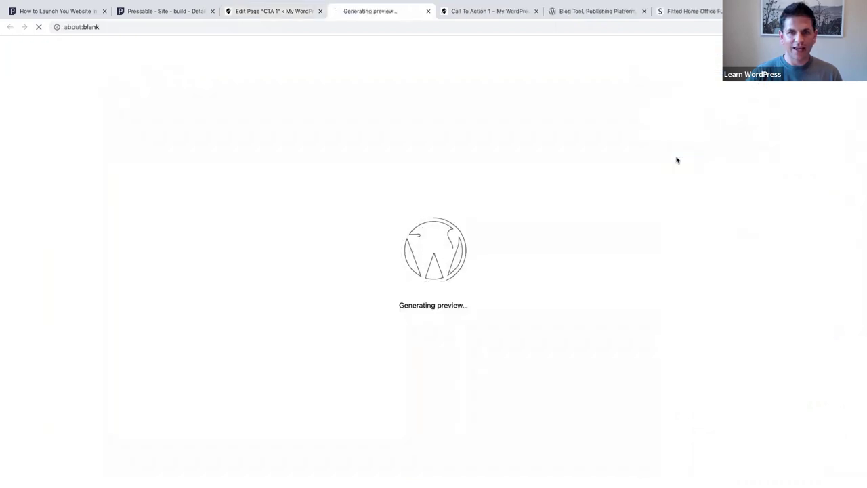
pyautogui.scroll(-3, 686, 219)
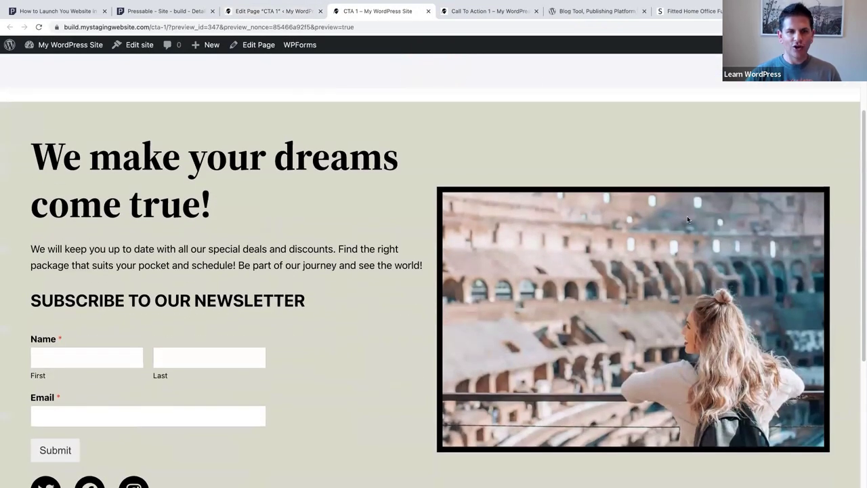
pyautogui.scroll(-2, 687, 219)
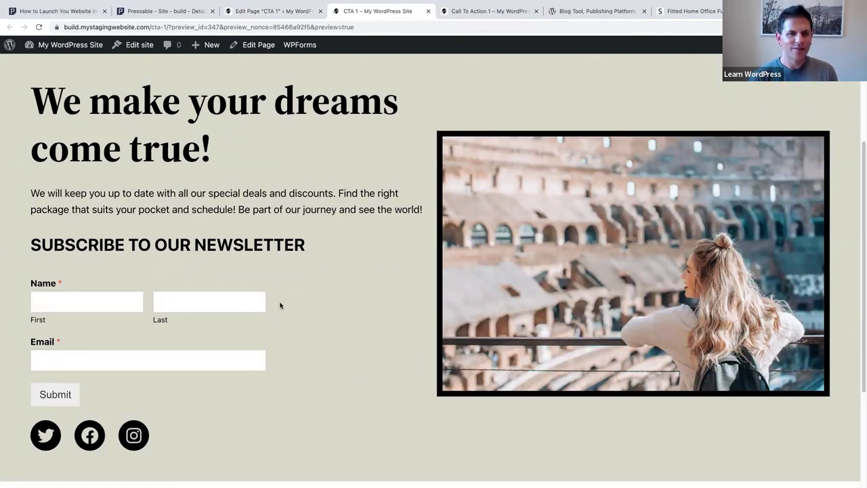
# - Inspect the CTA 1 preview in DevTools responsive mode at a narrow 551 px width
pyautogui.rightClick(474, 88)
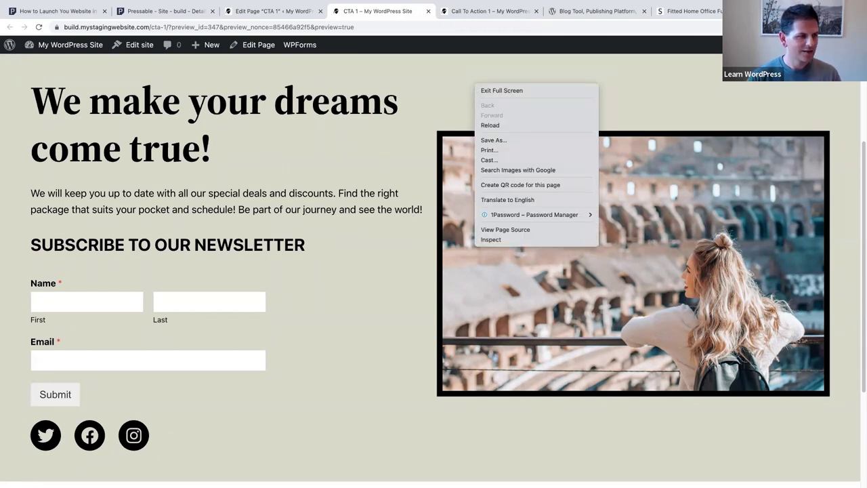
pyautogui.click(489, 240)
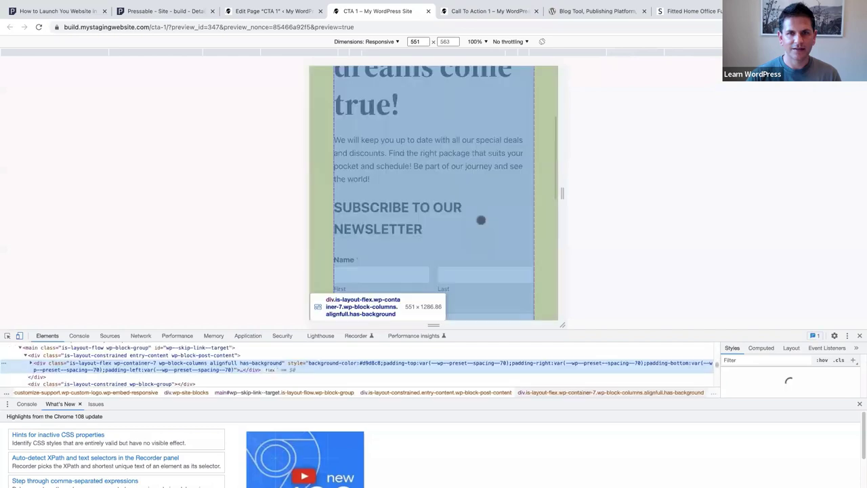
pyautogui.scroll(3, 517, 187)
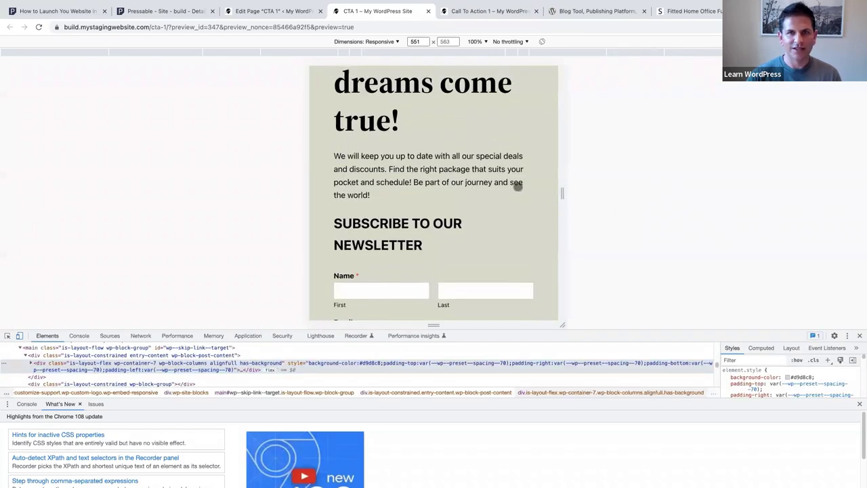
pyautogui.scroll(-2, 517, 187)
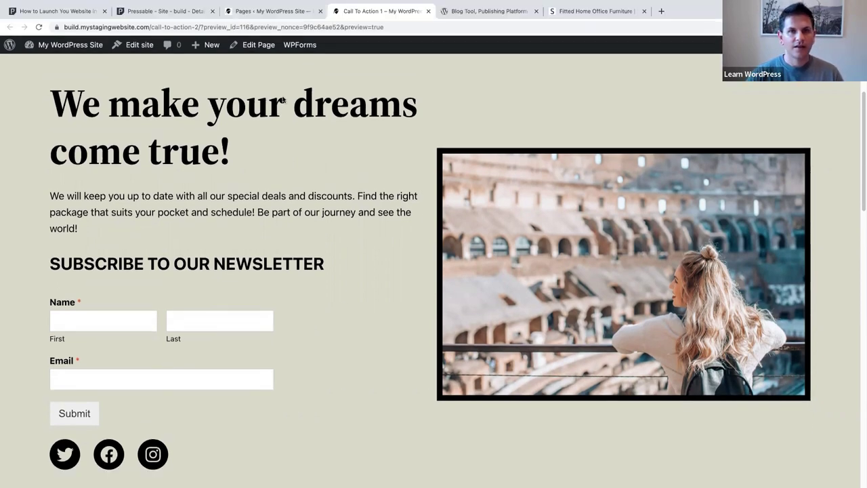
# - Open the Call To Action 2 page from the Pages list for editing
pyautogui.moveTo(260, 14)
pyautogui.click(261, 34)
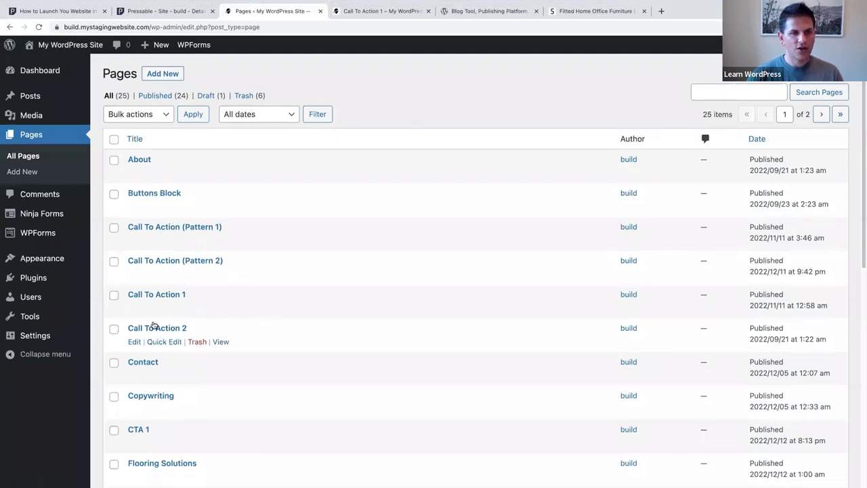
pyautogui.click(154, 330)
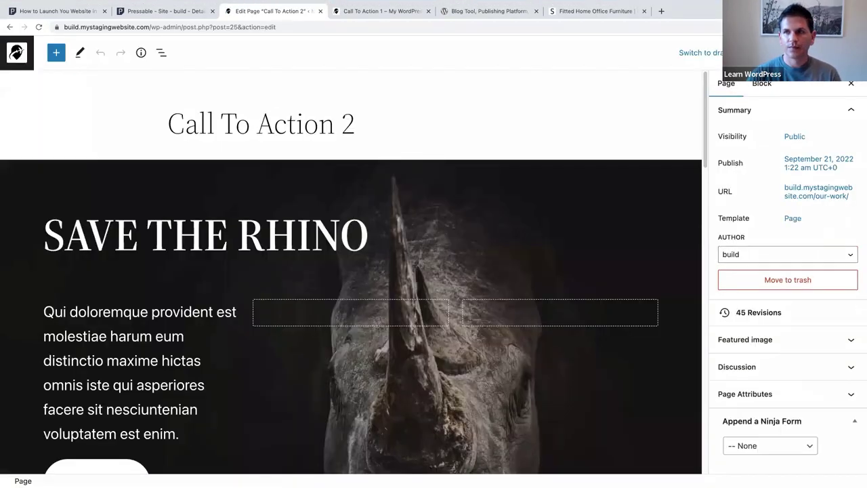
# - Preview Call To Action 2's rhino cover in a new tab, then return to its editor and save
pyautogui.click(748, 52)
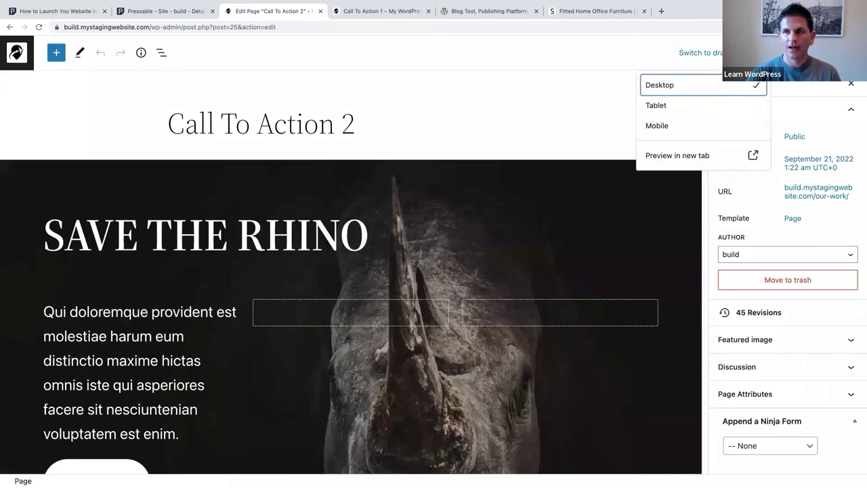
pyautogui.click(690, 156)
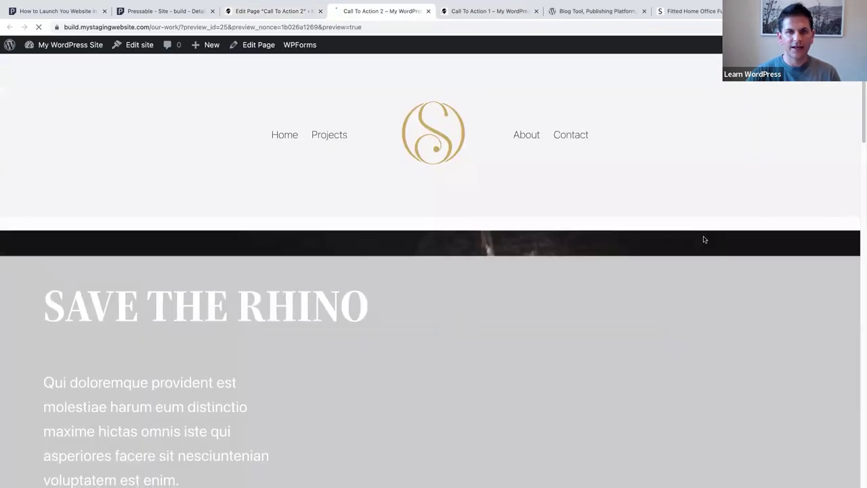
pyautogui.scroll(-3, 704, 239)
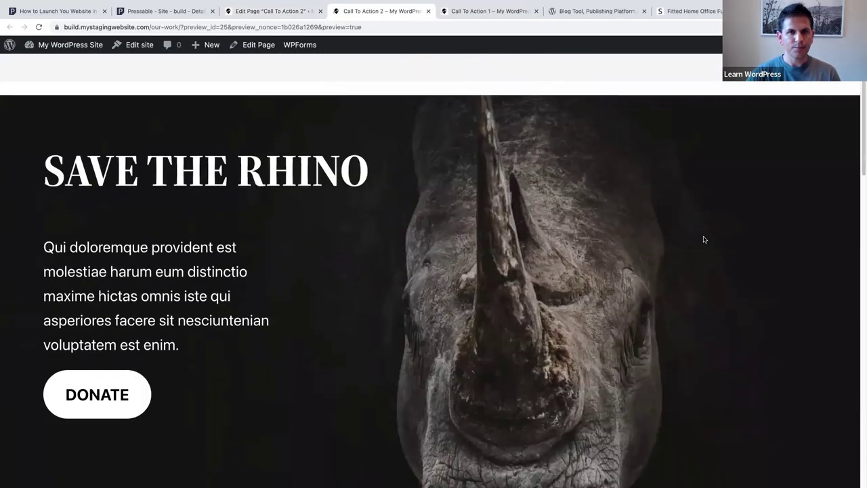
pyautogui.scroll(-2, 703, 239)
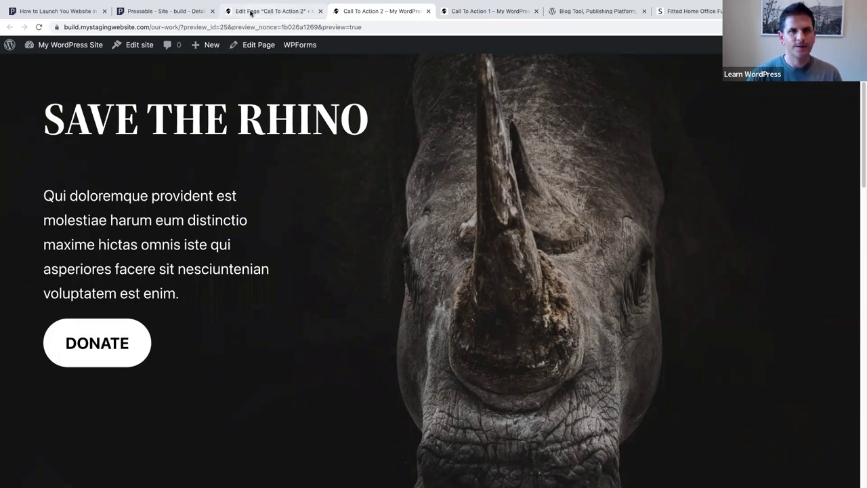
pyautogui.click(270, 13)
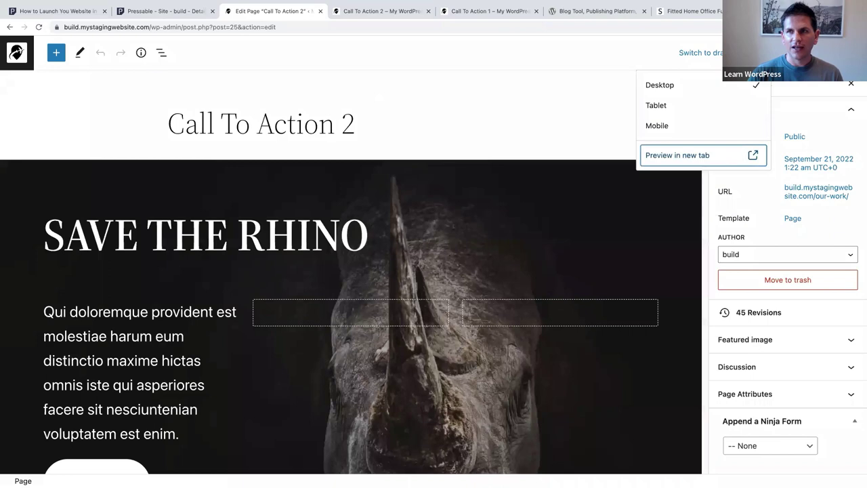
pyautogui.hotkey('ctrl', 's')
# - Create a new page titled 'CTA 2' and insert an empty Cover block via /cover
pyautogui.click(19, 54)
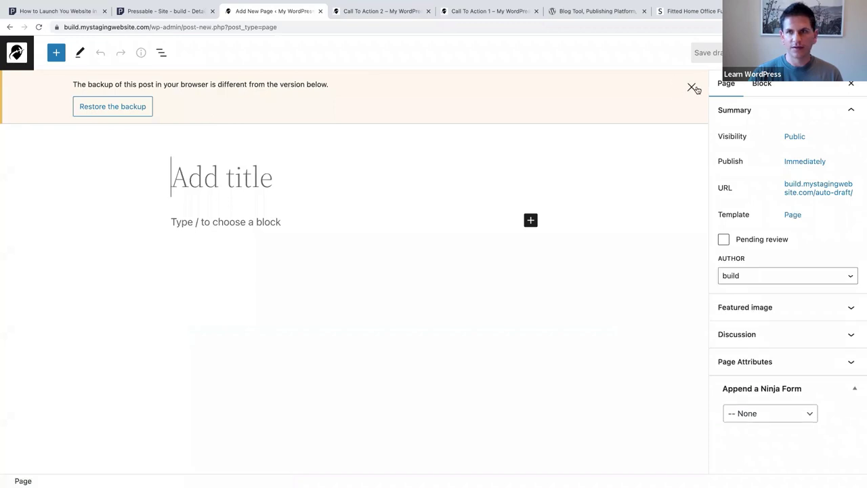
pyautogui.click(692, 87)
pyautogui.click(225, 115)
pyautogui.write('CTS')
pyautogui.press('BackSpace')
pyautogui.write('A 2')
pyautogui.press('Return')
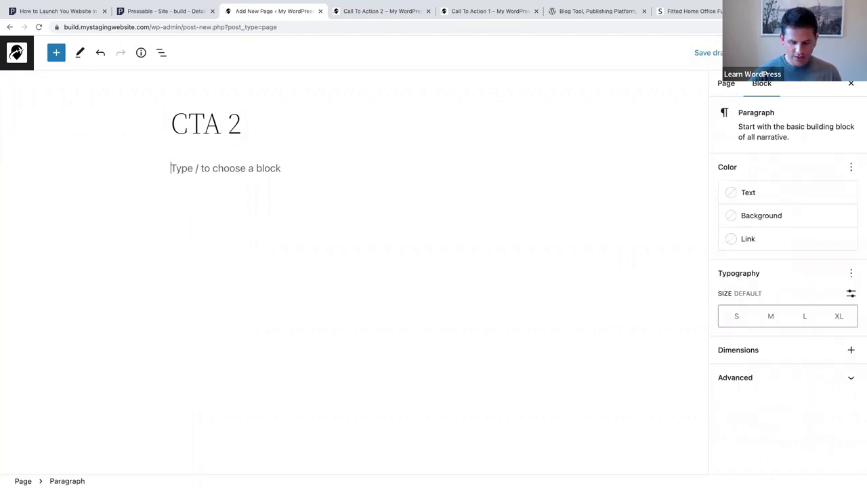
pyautogui.write('/cover')
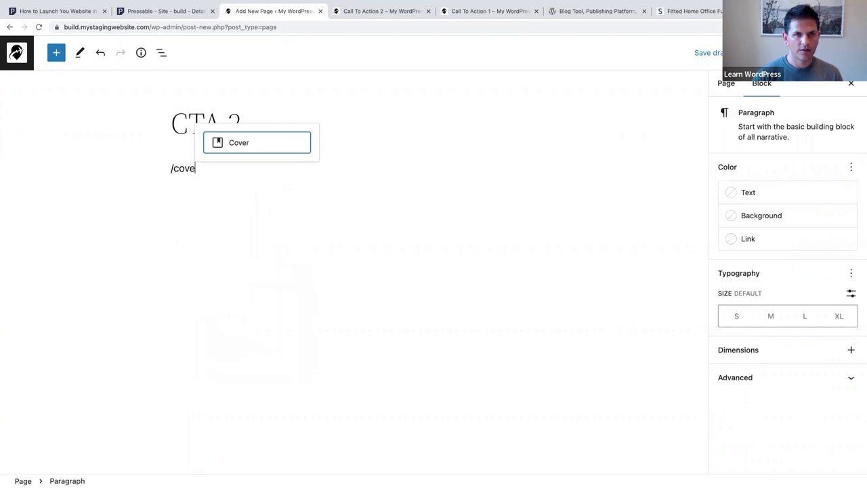
pyautogui.click(247, 147)
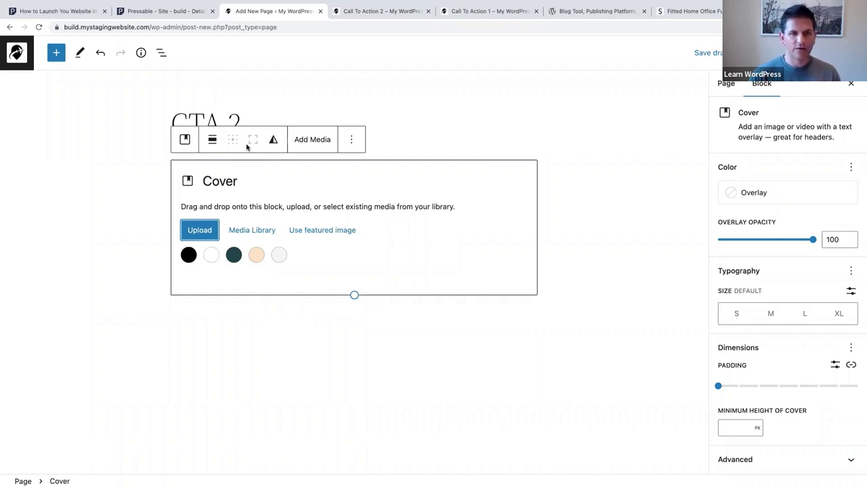
# - Set the cover background to the rhino photo from the Media Library
pyautogui.click(250, 230)
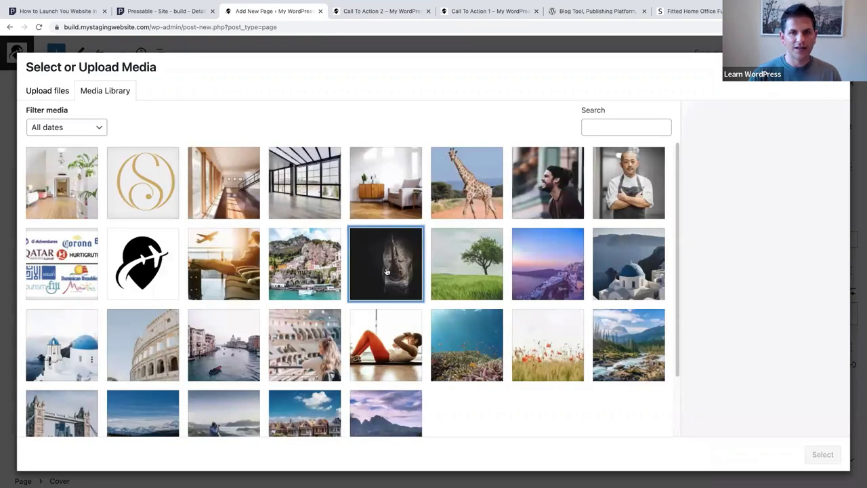
pyautogui.click(386, 272)
pyautogui.click(821, 455)
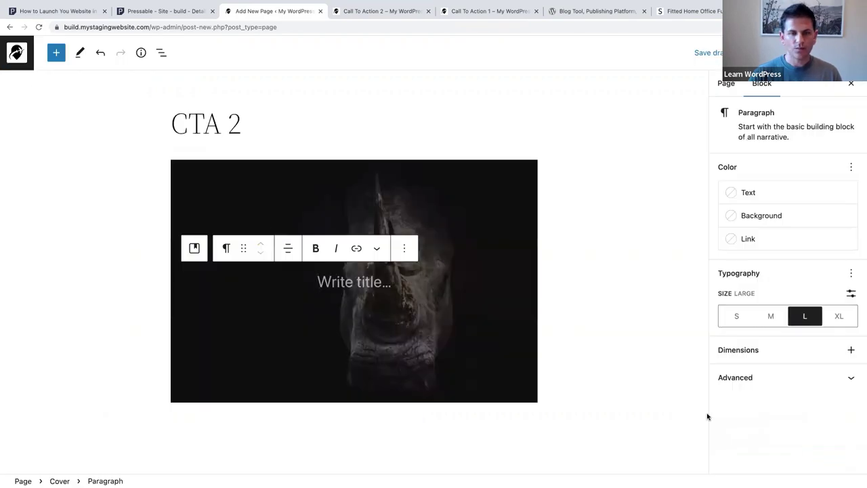
# - Set the Cover block's alignment to Full width
pyautogui.click(194, 179)
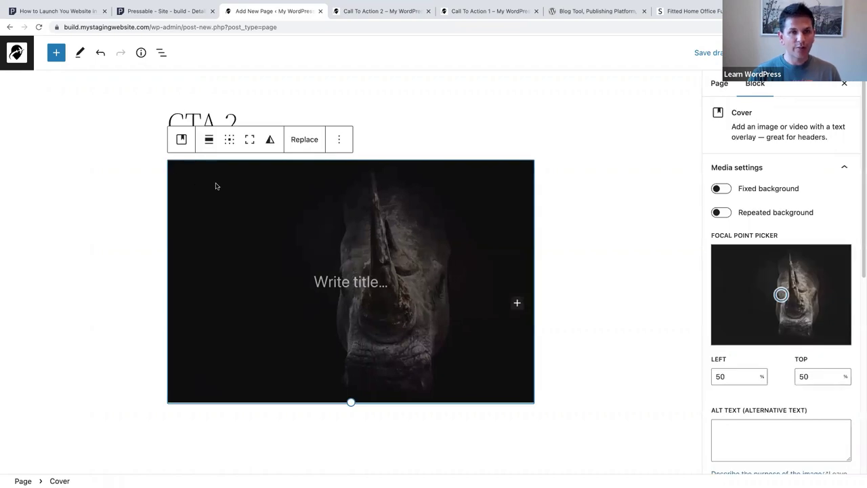
pyautogui.click(210, 141)
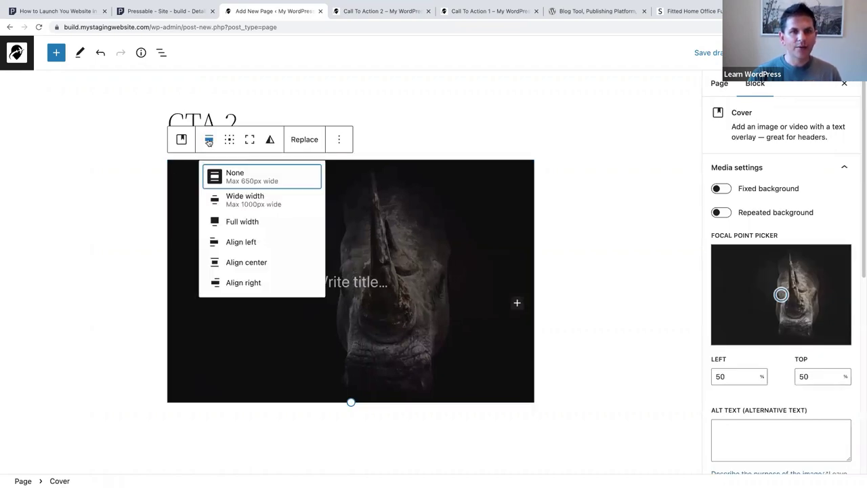
pyautogui.click(236, 222)
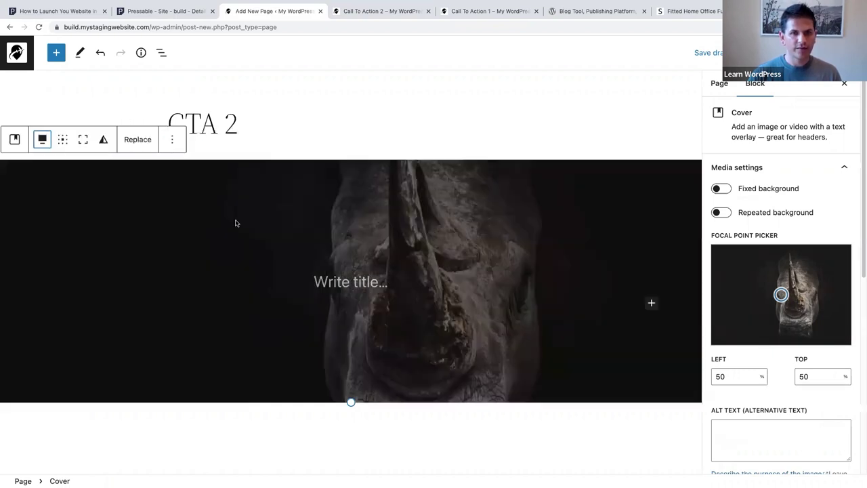
# - Set the cover's content position to Top Left
pyautogui.click(63, 141)
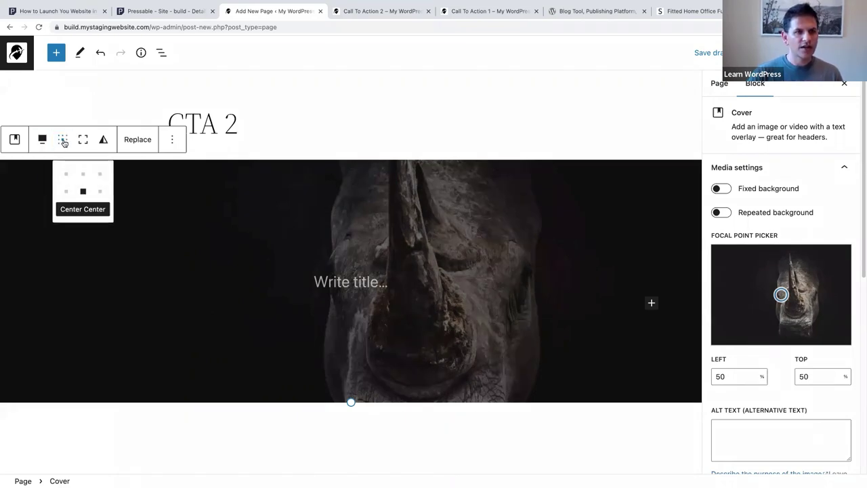
pyautogui.click(67, 176)
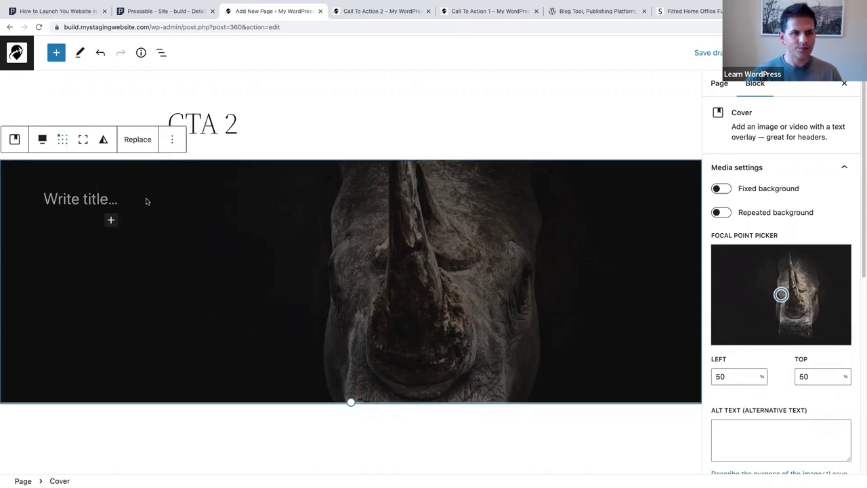
pyautogui.click(86, 200)
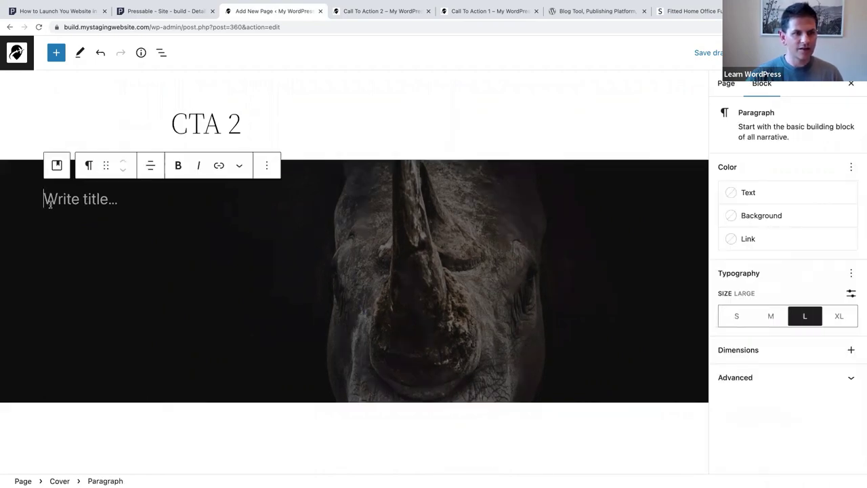
# - Toggle the rhino cover to full height so it fills the window
pyautogui.click(24, 183)
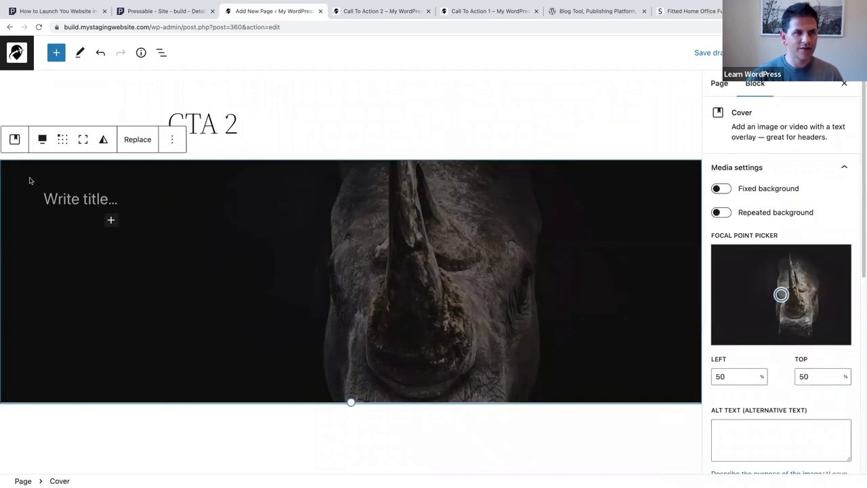
pyautogui.click(84, 140)
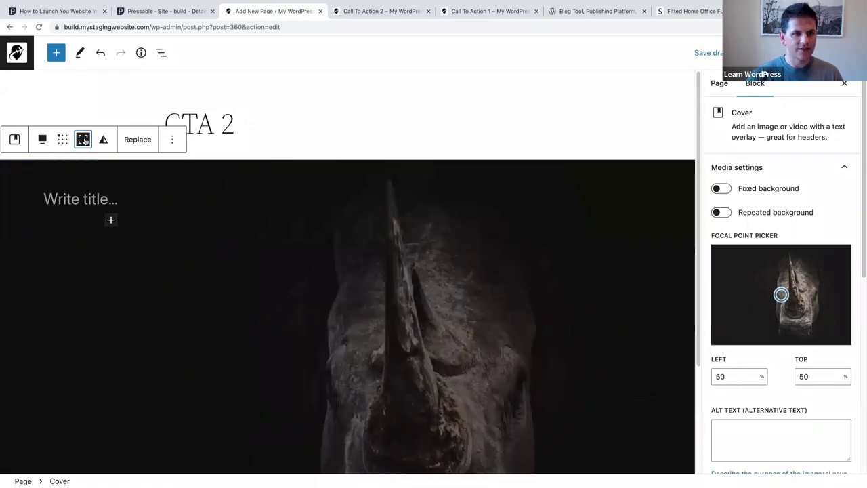
pyautogui.scroll(-3, 171, 282)
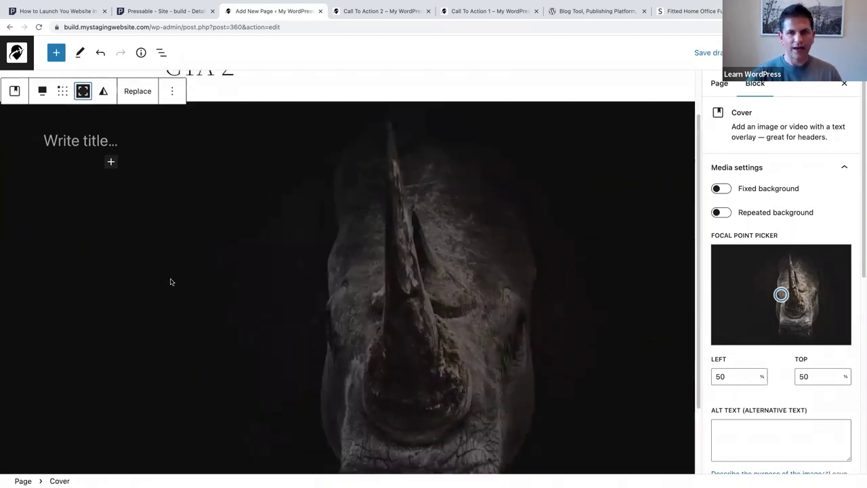
pyautogui.scroll(2, 170, 282)
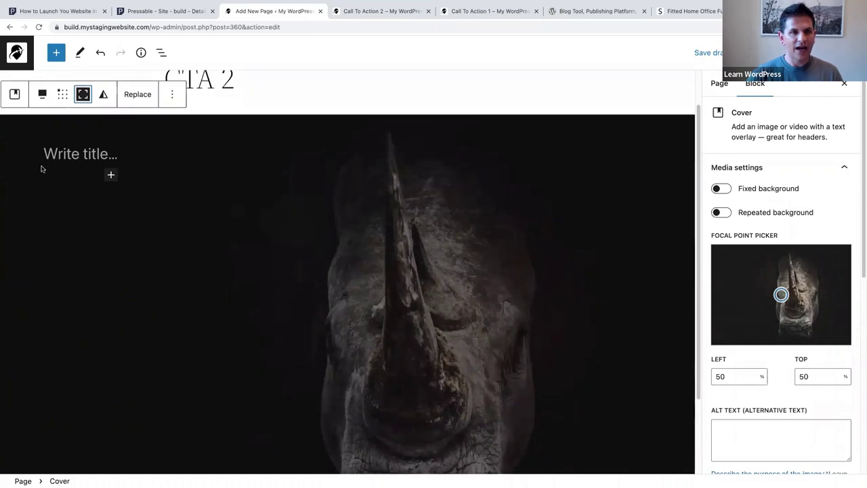
pyautogui.click(62, 153)
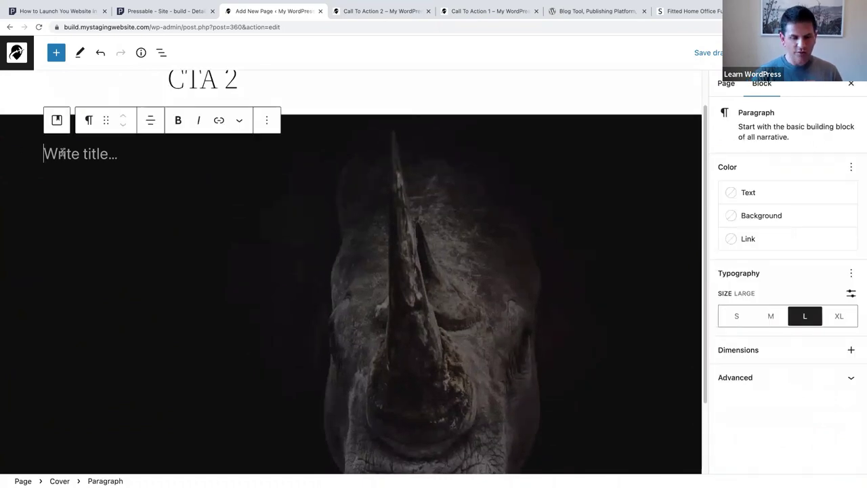
# - Write 'SAVE THE RHINO' as the cover title and make it bold
pyautogui.write('SAVE THE RHINO')
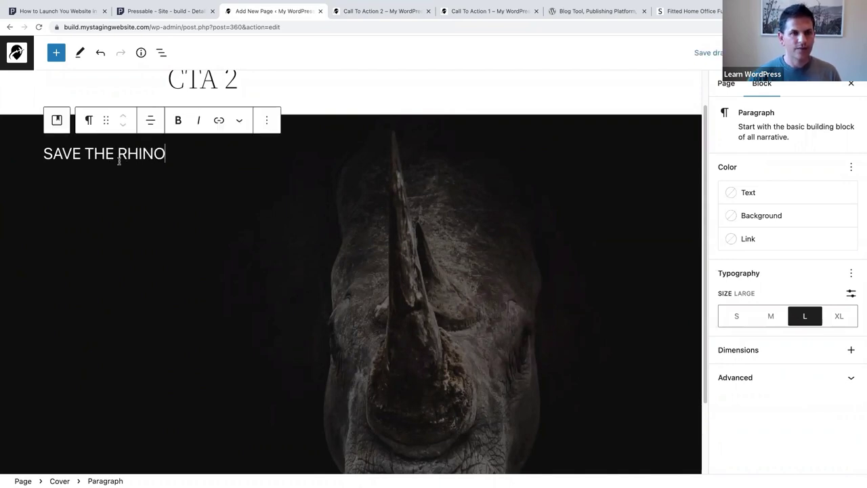
pyautogui.click(163, 169)
pyautogui.click(118, 156)
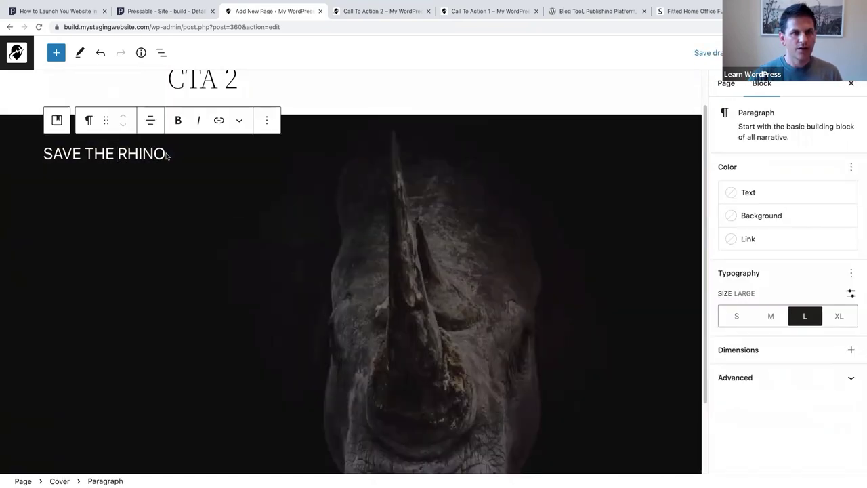
pyautogui.moveTo(166, 155); pyautogui.dragTo(42, 155)
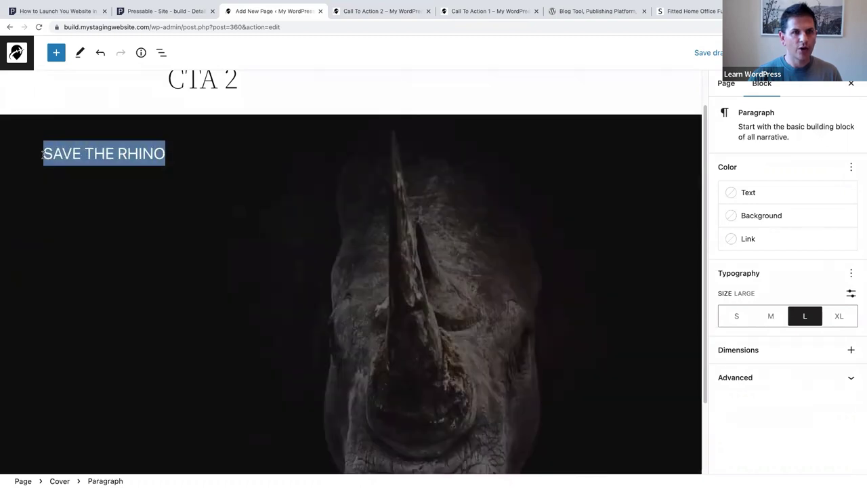
pyautogui.click(178, 120)
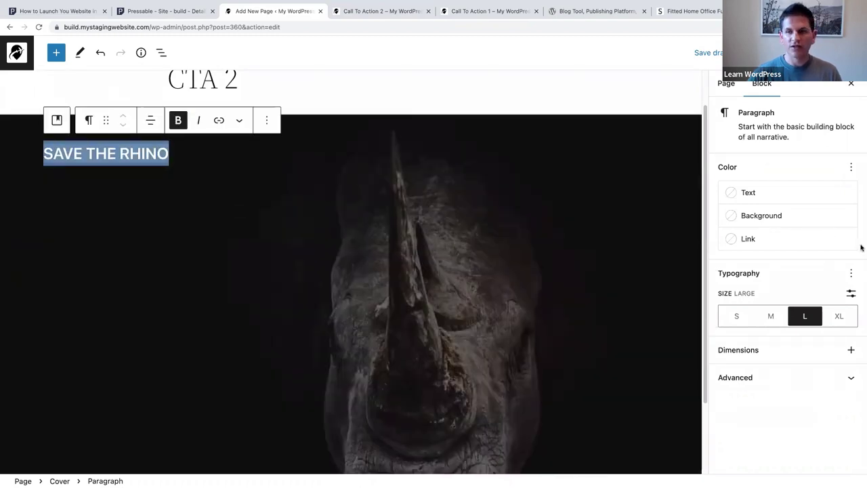
# - Set the heading's custom font size to 80 px
pyautogui.click(851, 294)
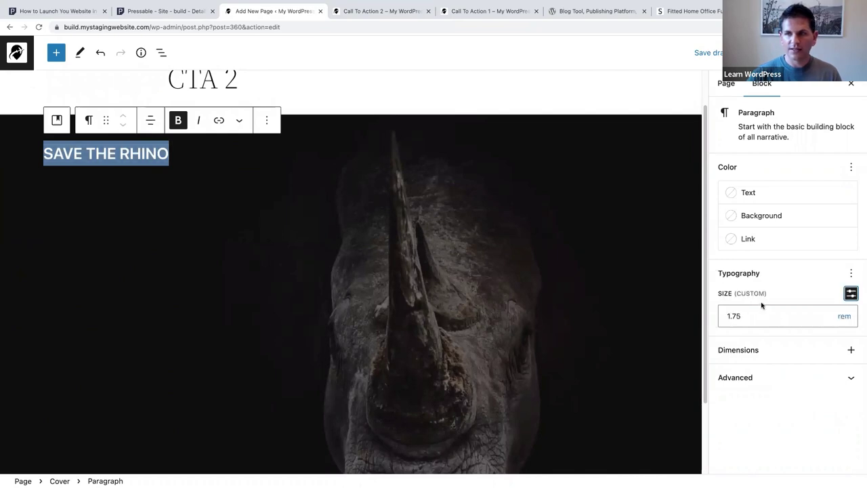
pyautogui.click(844, 319)
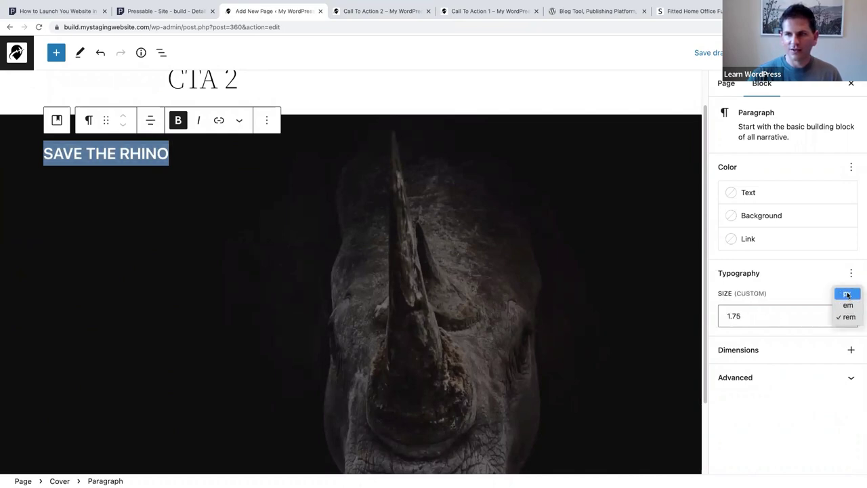
pyautogui.click(847, 293)
pyautogui.doubleClick(762, 316)
pyautogui.write('80')
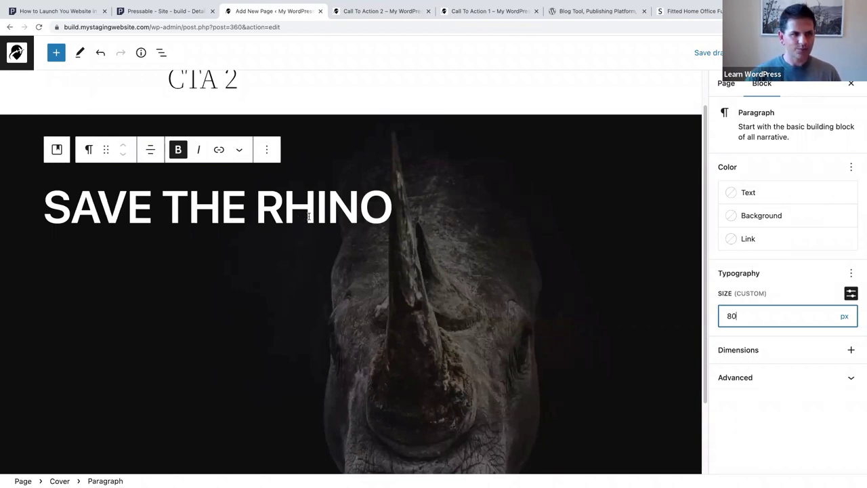
pyautogui.scroll(-1, 366, 210)
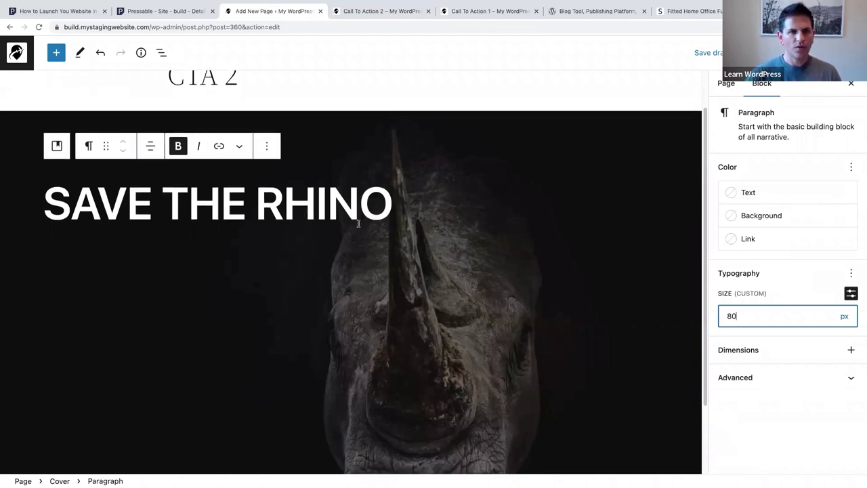
# - Add a new empty block below the SAVE THE RHINO heading
pyautogui.click(387, 201)
pyautogui.click(387, 200)
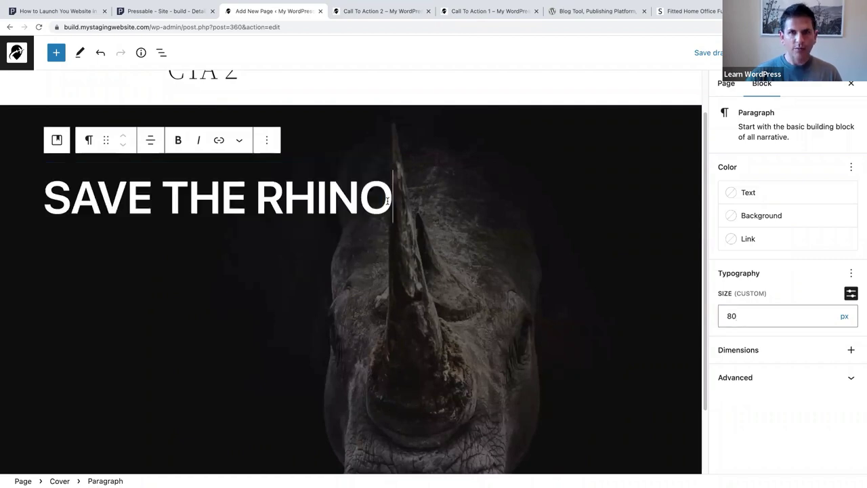
pyautogui.press('Return')
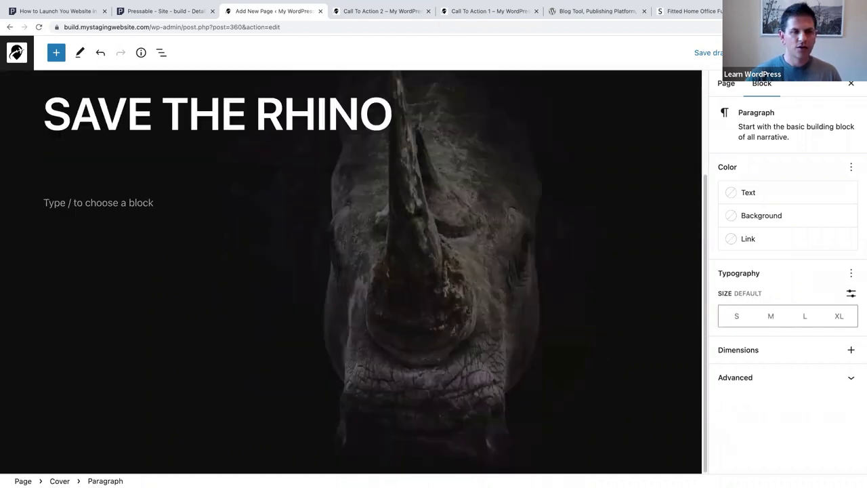
pyautogui.click(376, 13)
pyautogui.moveTo(186, 296); pyautogui.dragTo(43, 196)
pyautogui.hotkey('ctrl', 'c')
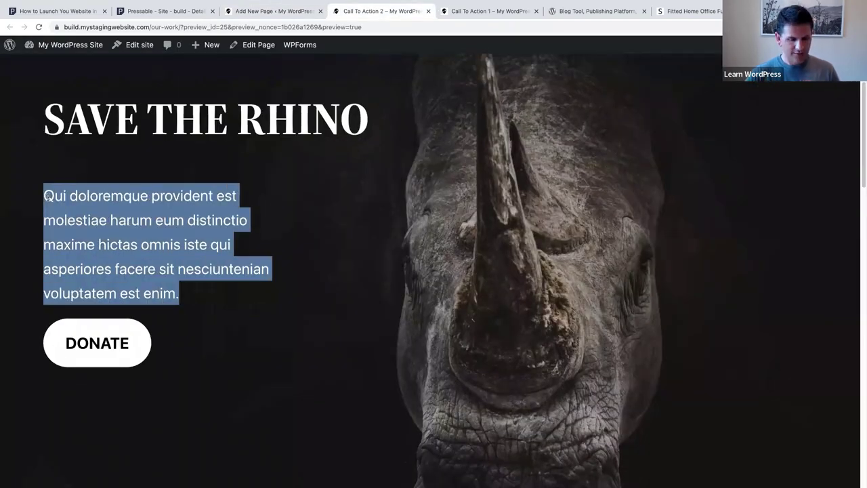
pyautogui.click(258, 14)
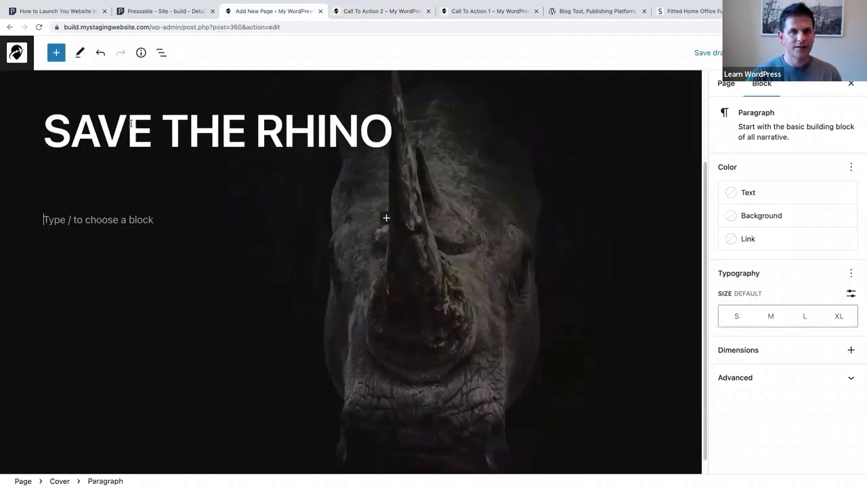
pyautogui.hotkey('ctrl', 'v')
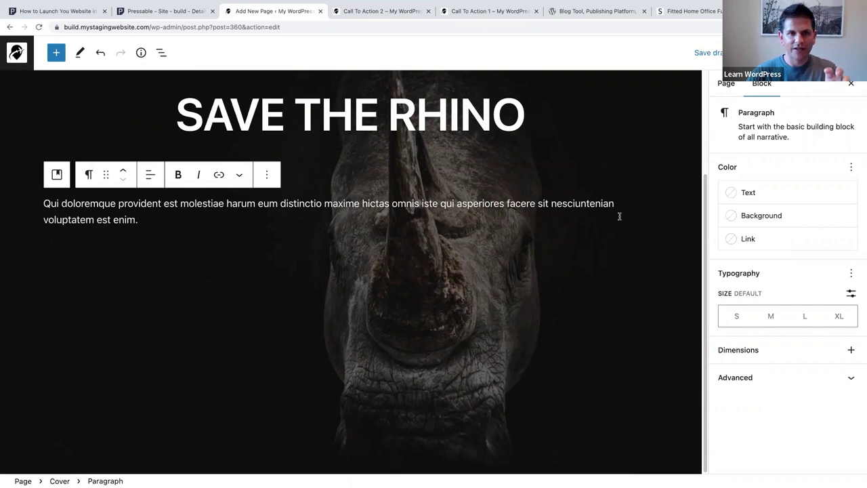
pyautogui.click(100, 54)
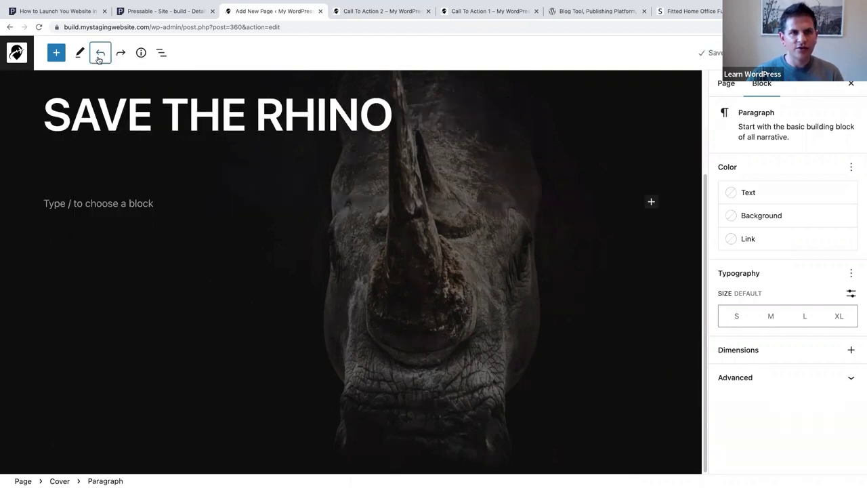
pyautogui.click(52, 202)
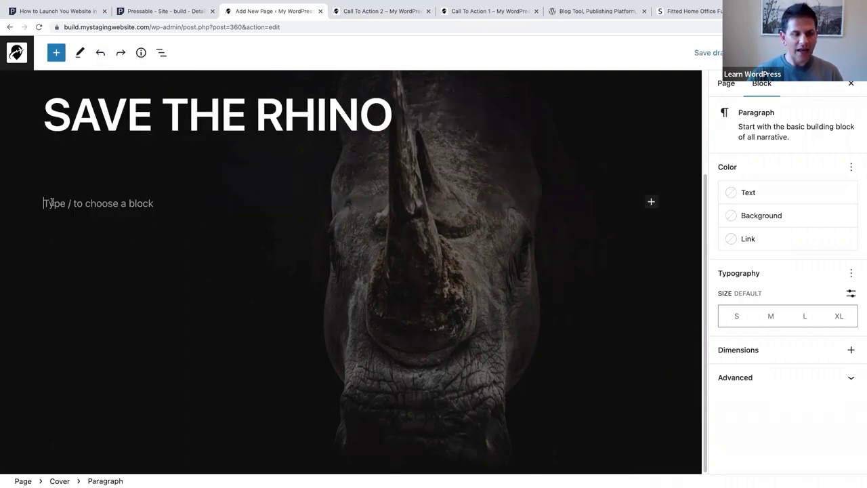
# - Insert a Columns block with three equal-split columns under the heading
pyautogui.write('/co;u')
pyautogui.press('BackSpace')
pyautogui.press('BackSpace')
pyautogui.write('lu')
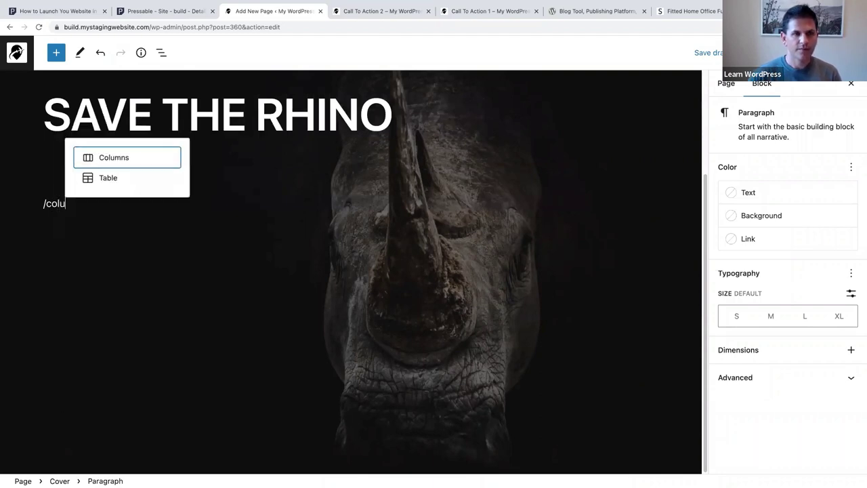
pyautogui.click(105, 160)
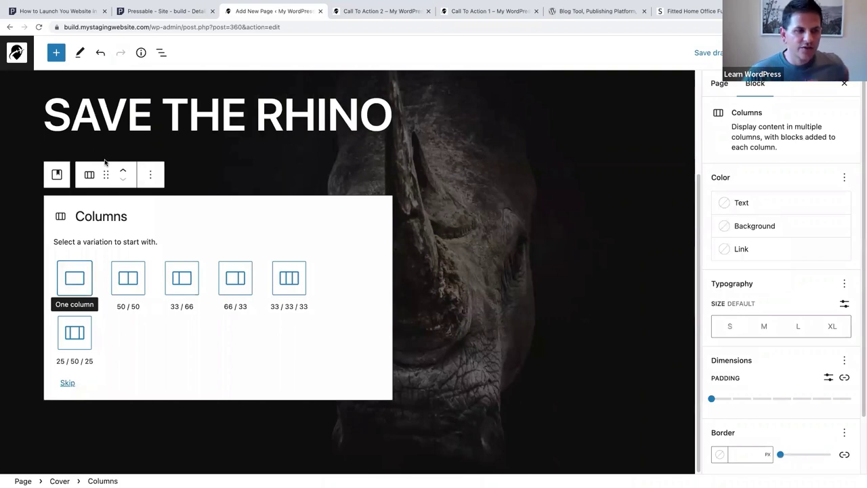
pyautogui.click(288, 282)
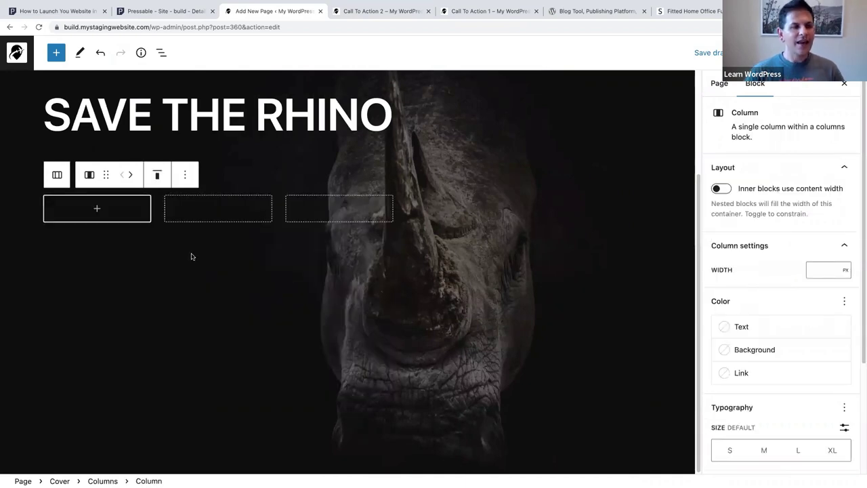
# - Add a paragraph to the first column holding the pasted lorem-ipsum text
pyautogui.click(95, 209)
pyautogui.click(42, 298)
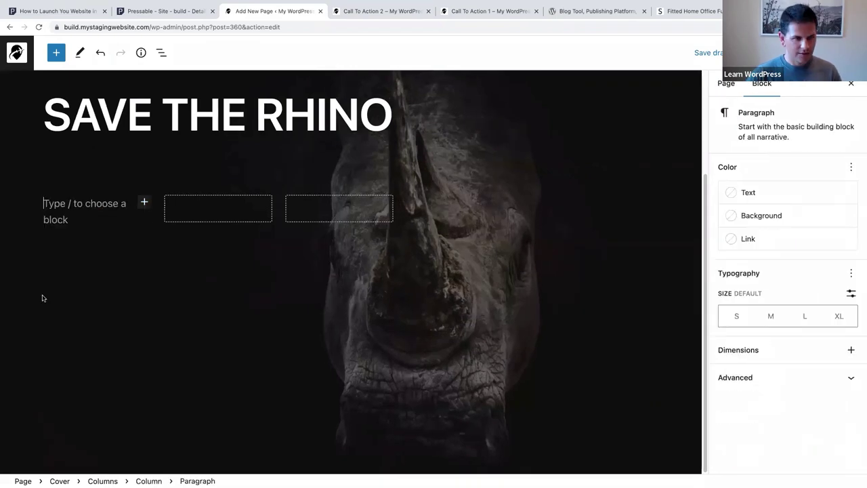
pyautogui.hotkey('ctrl', 'v')
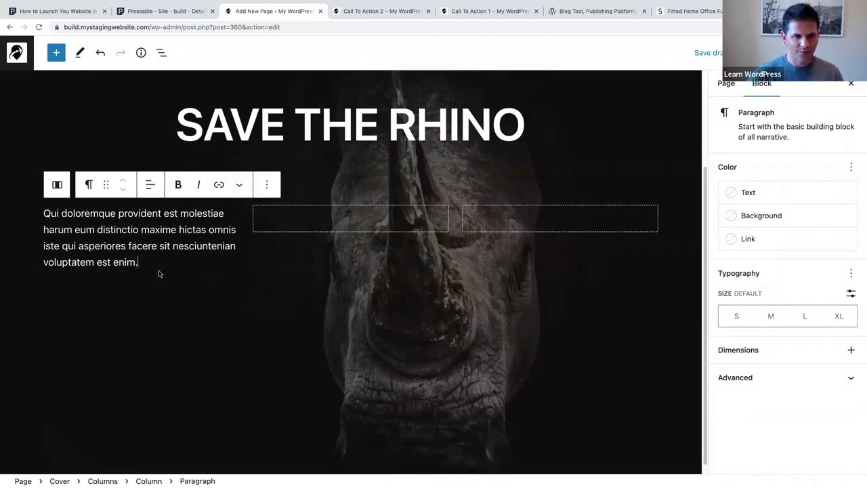
# - Insert an empty Buttons block below the first-column paragraph
pyautogui.press('Return')
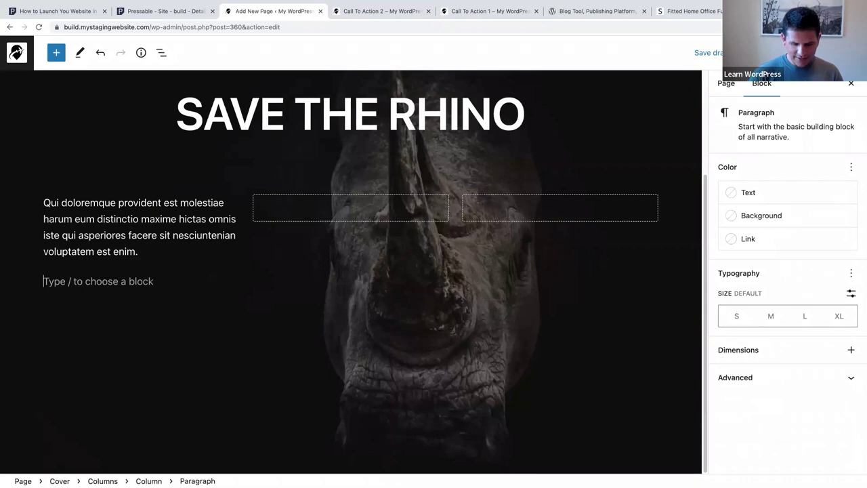
pyautogui.write('/')
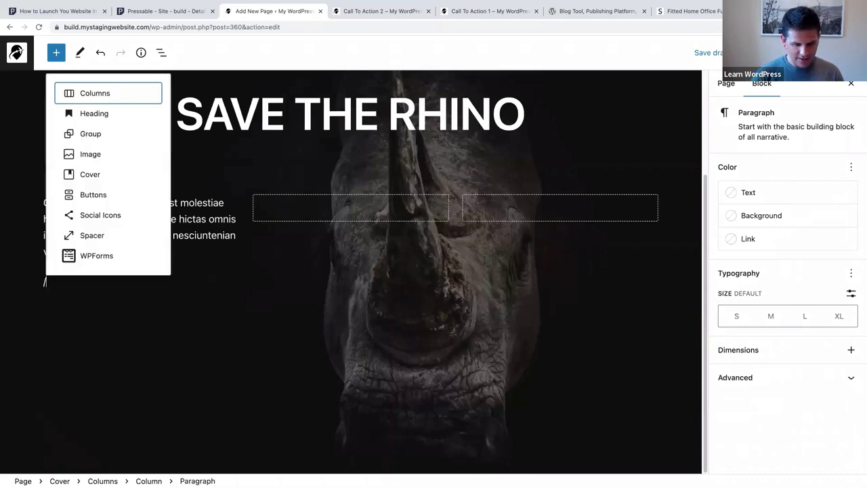
pyautogui.write('bu')
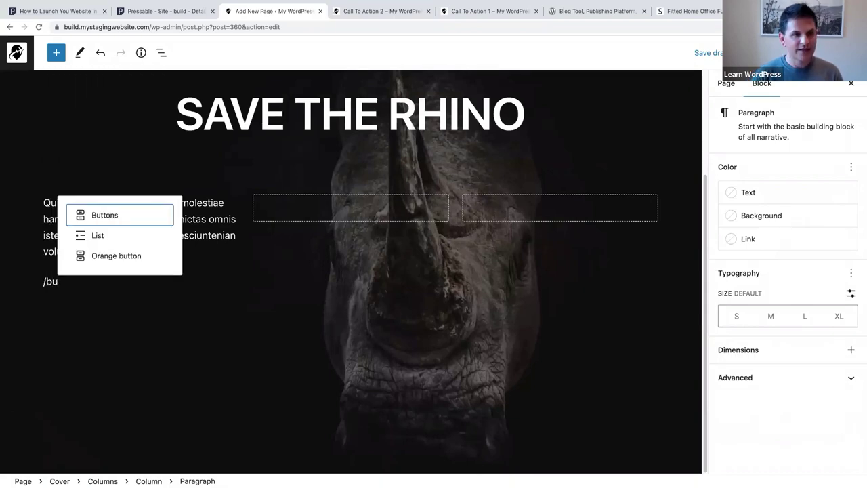
pyautogui.click(103, 215)
# - Set the first-column paragraph's custom font size to 27 px
pyautogui.click(101, 228)
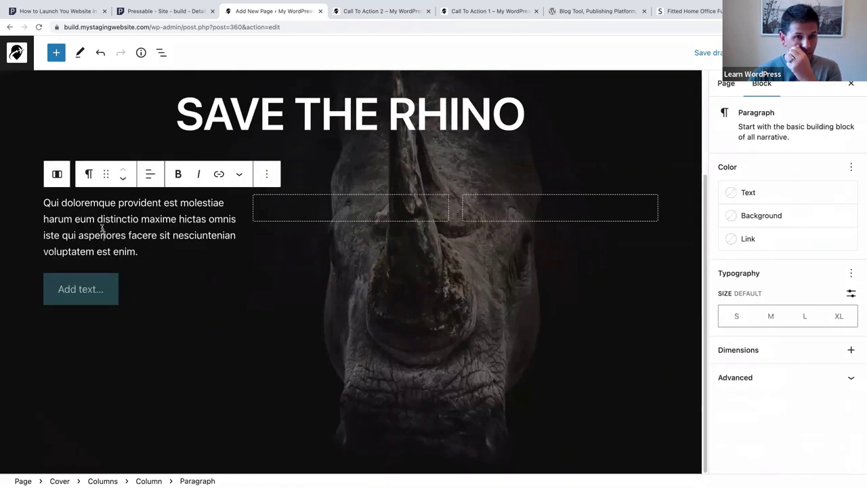
pyautogui.moveTo(138, 251); pyautogui.dragTo(45, 205)
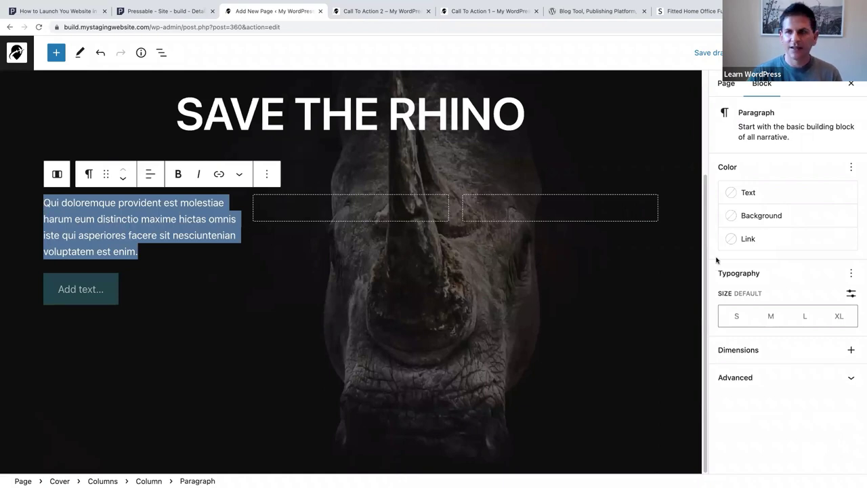
pyautogui.click(850, 293)
pyautogui.click(751, 317)
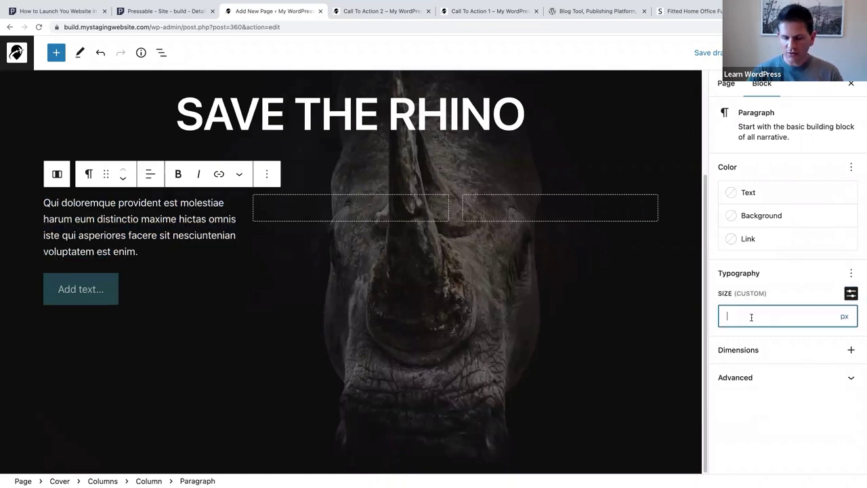
pyautogui.write('27')
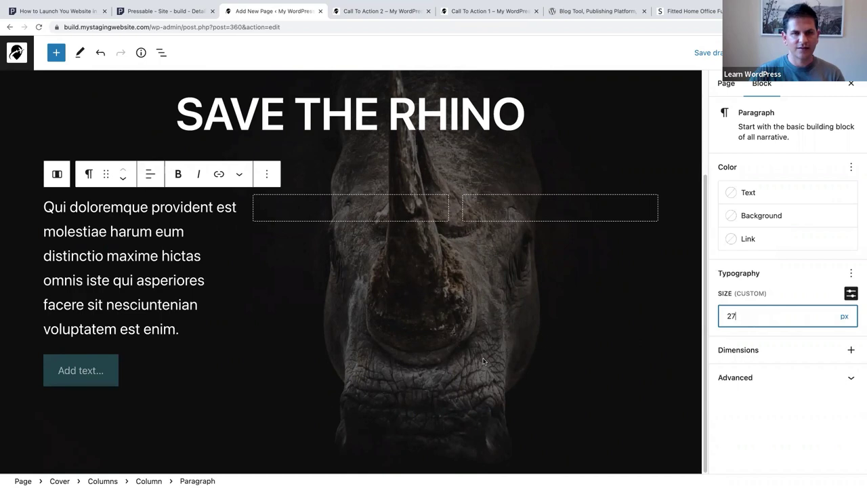
pyautogui.click(68, 369)
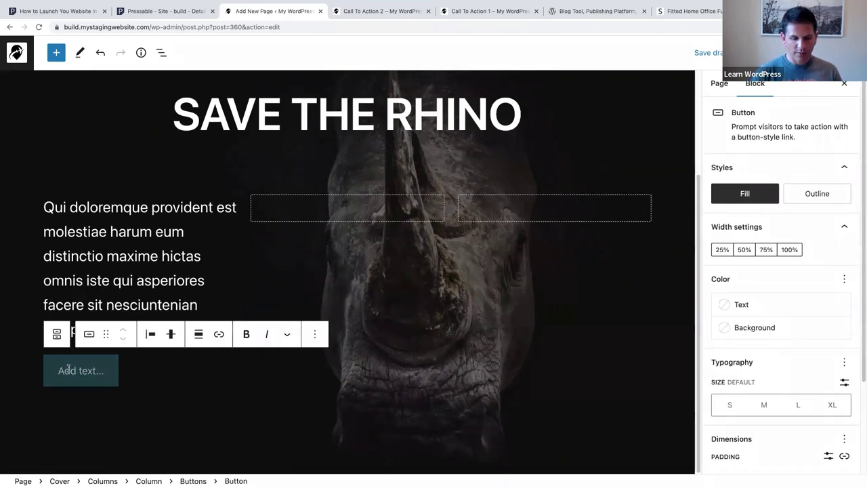
# - Label the button DONATE with a white background and black text
pyautogui.write('D')
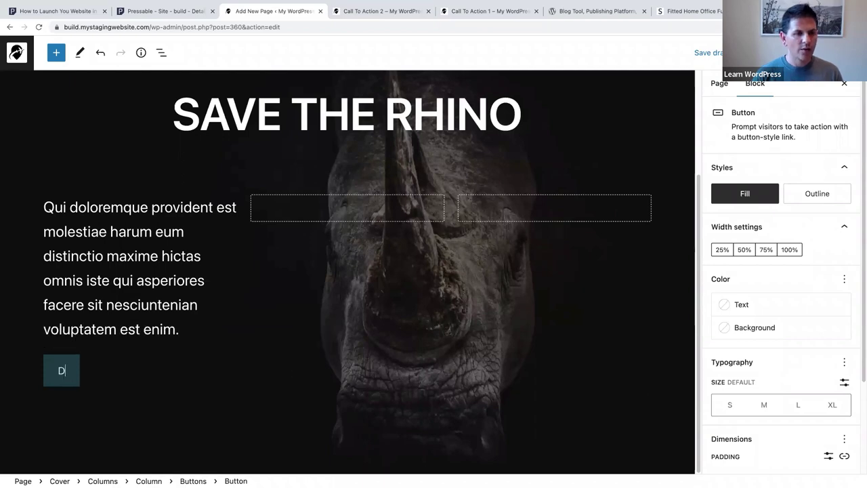
pyautogui.write('ONATE')
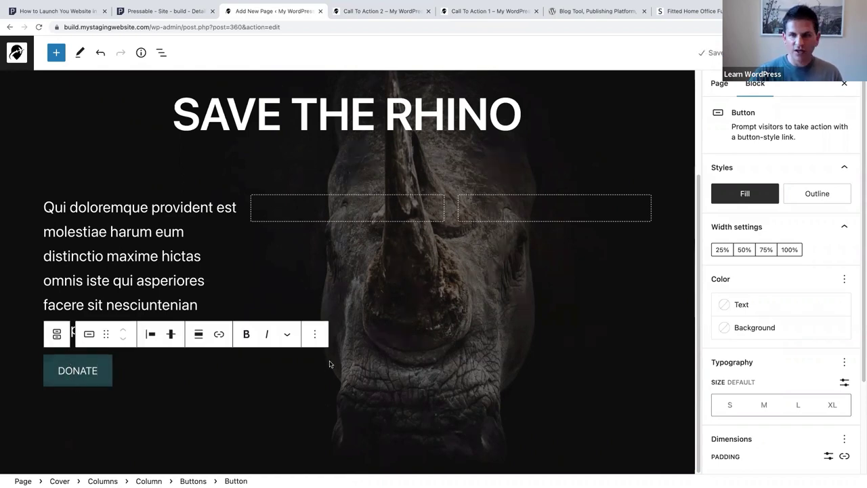
pyautogui.click(746, 328)
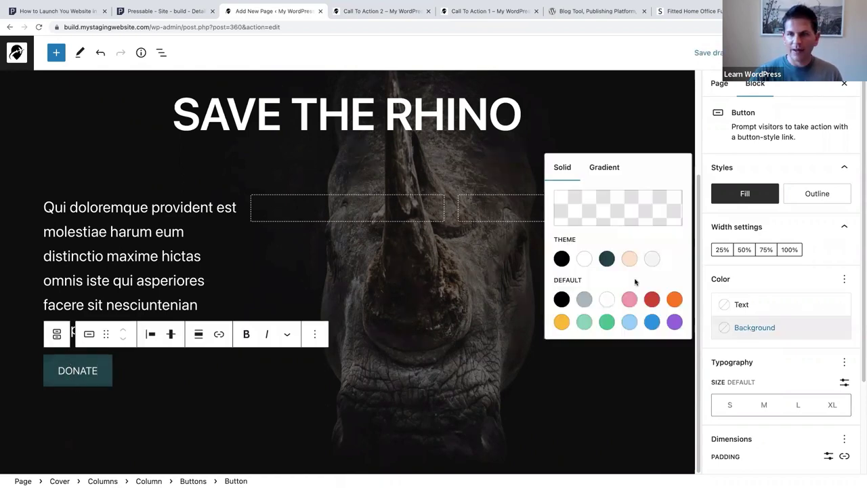
pyautogui.click(583, 258)
pyautogui.click(765, 304)
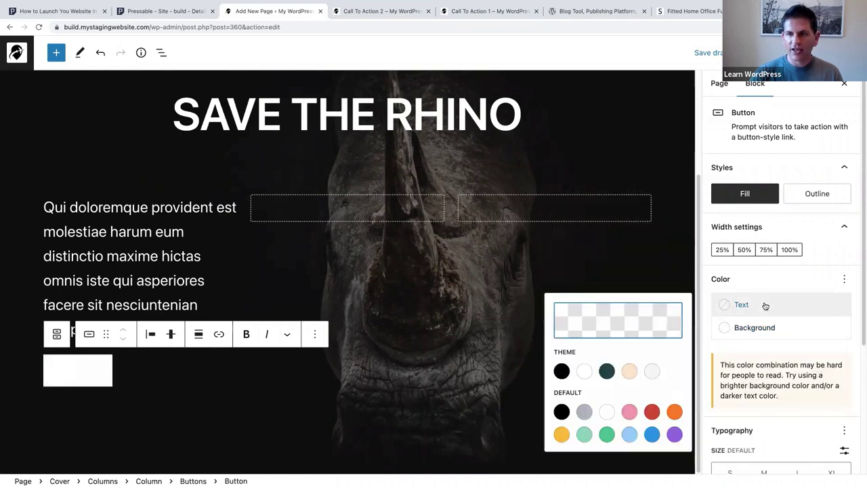
pyautogui.click(560, 371)
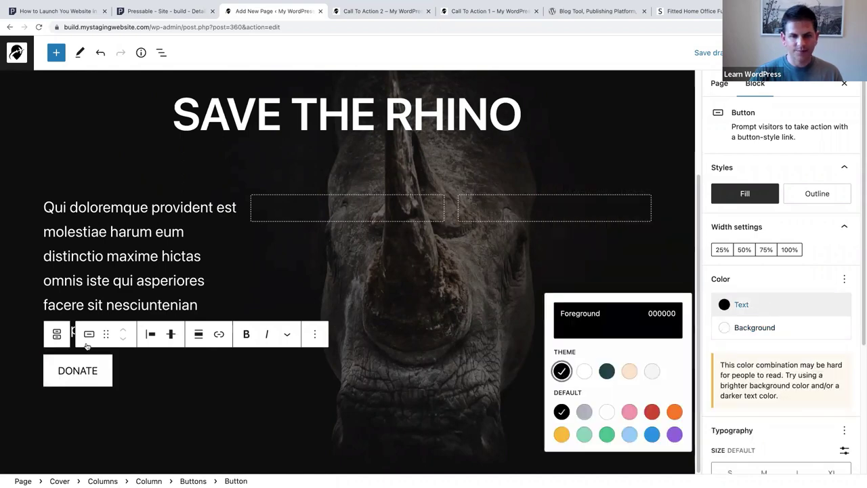
pyautogui.click(58, 370)
# - Make the DONATE label bold and set the button size to Large
pyautogui.moveTo(59, 370); pyautogui.dragTo(100, 371)
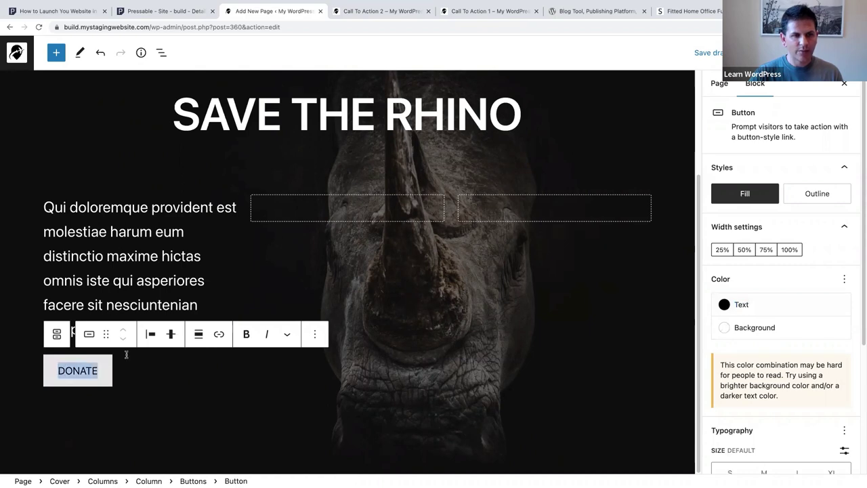
pyautogui.click(246, 333)
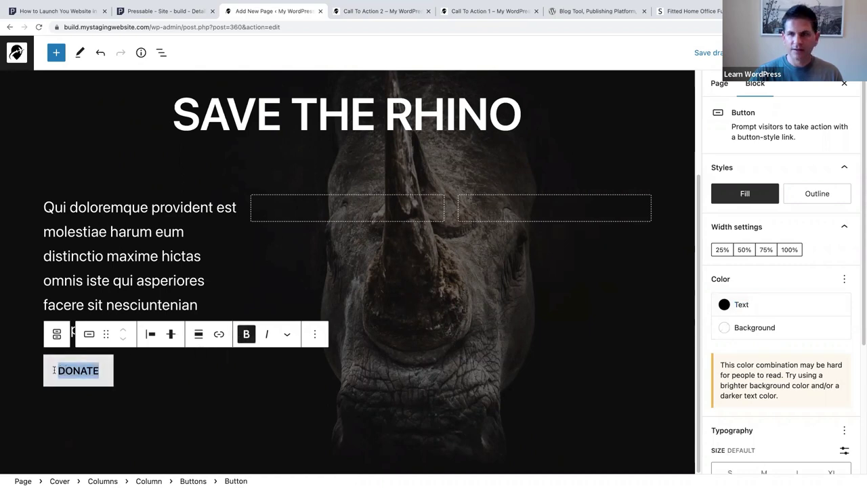
pyautogui.click(47, 371)
pyautogui.scroll(-1, 861, 269)
pyautogui.scroll(-5, 861, 269)
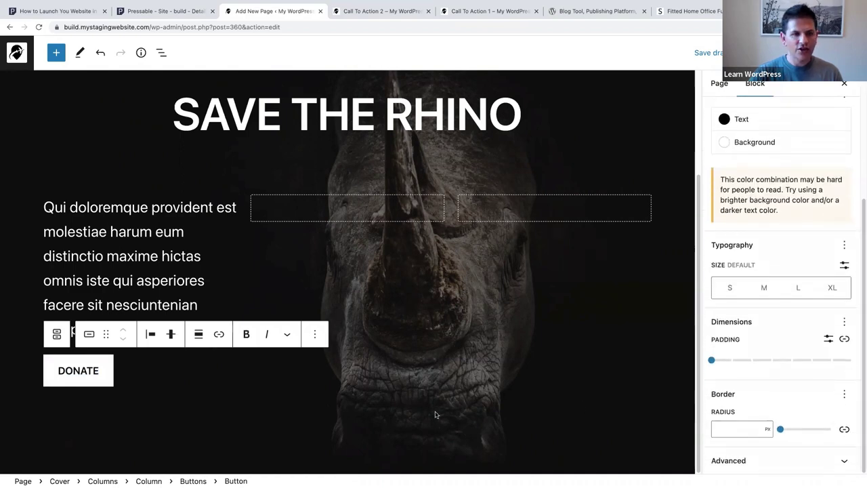
pyautogui.click(764, 288)
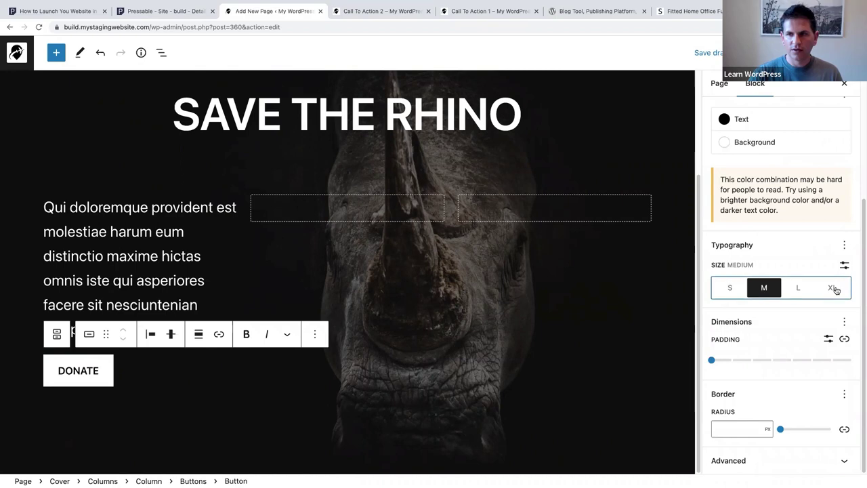
pyautogui.click(799, 289)
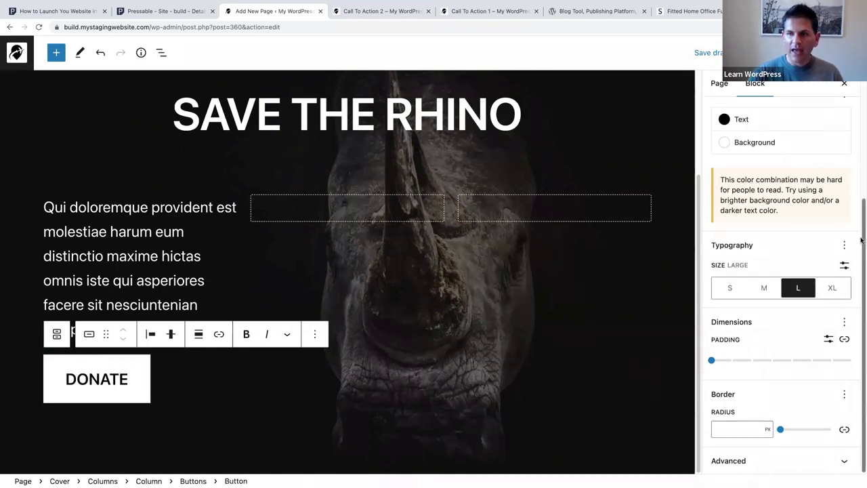
# - Set the DONATE button's border radius to 100 px
pyautogui.click(725, 429)
pyautogui.write('1')
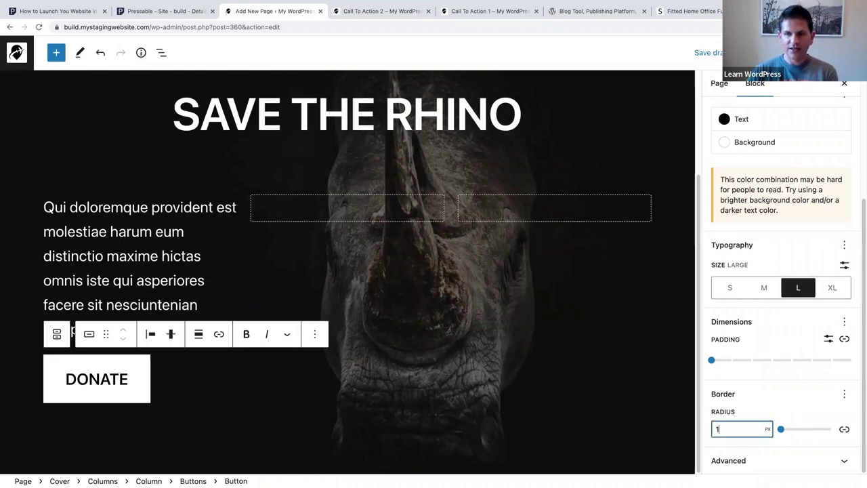
pyautogui.write('0')
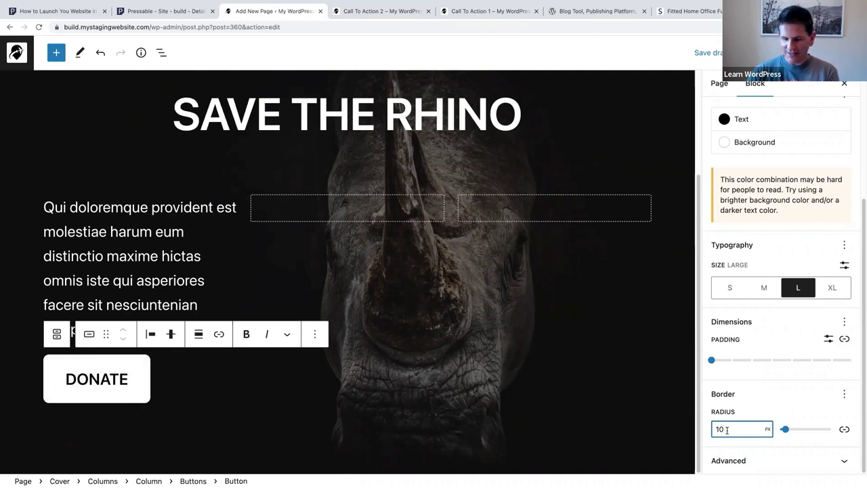
pyautogui.write('0')
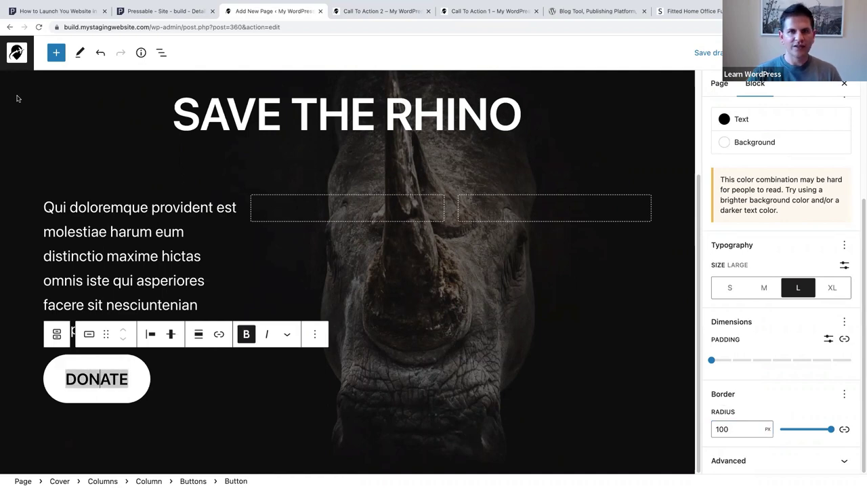
# - Left-align the SAVE THE RHINO heading
pyautogui.click(163, 115)
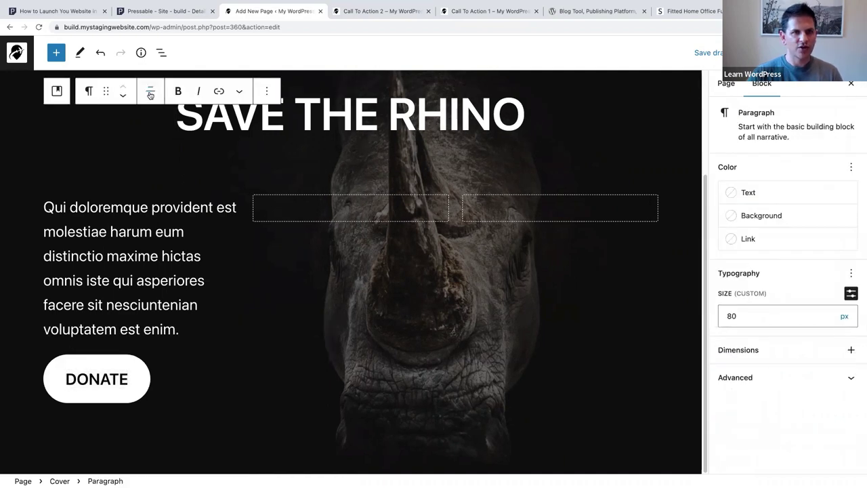
pyautogui.click(150, 92)
pyautogui.click(183, 127)
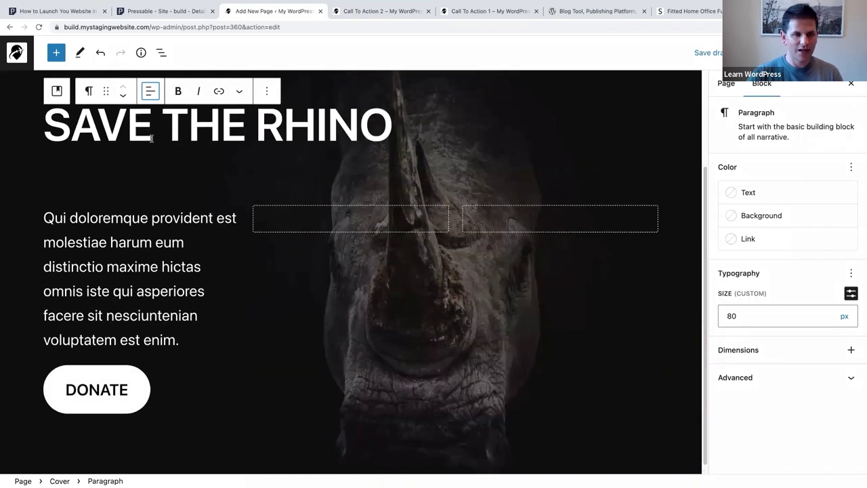
# - Select the heading and Columns in List View and group them into a Stack
pyautogui.scroll(1, 139, 179)
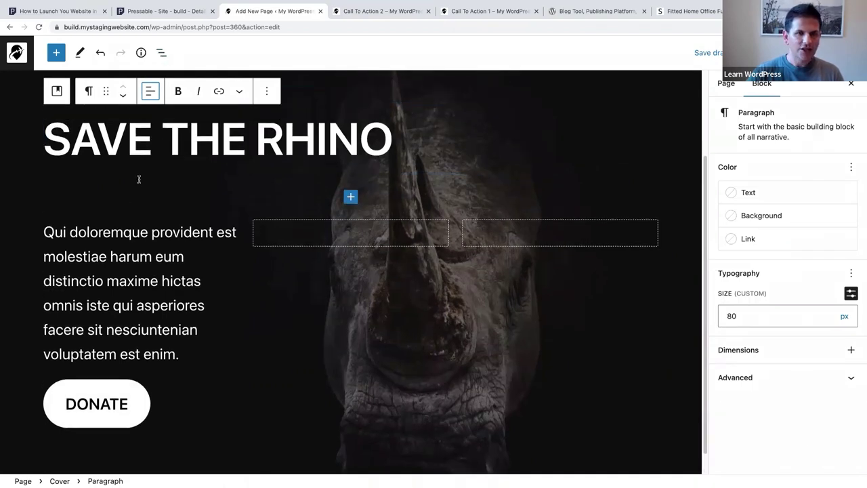
pyautogui.scroll(3, 139, 180)
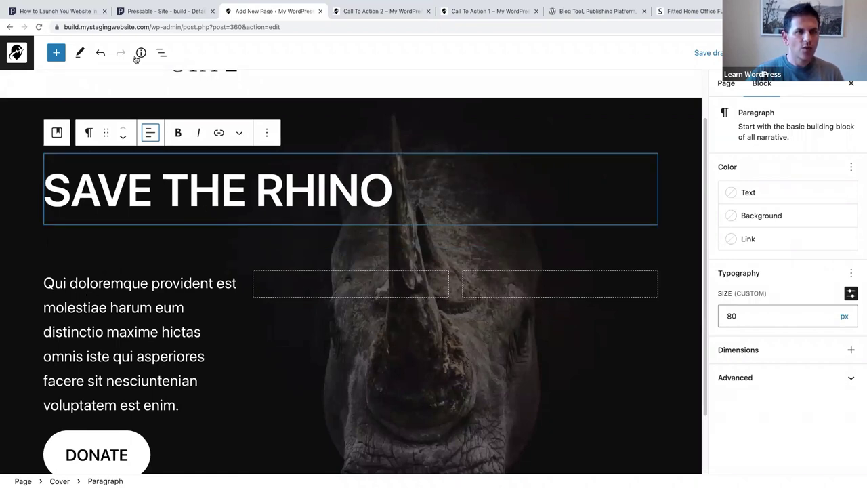
pyautogui.click(161, 52)
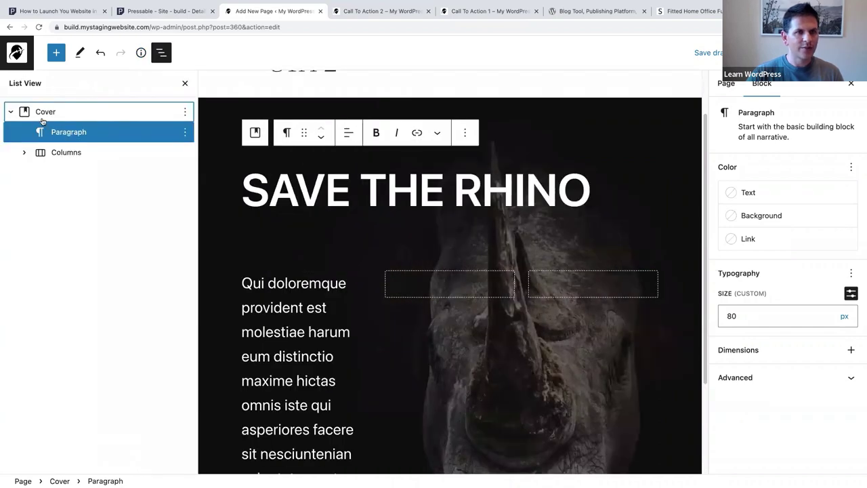
pyautogui.keyDown('shift'); pyautogui.click(57, 152); pyautogui.keyUp('shift')
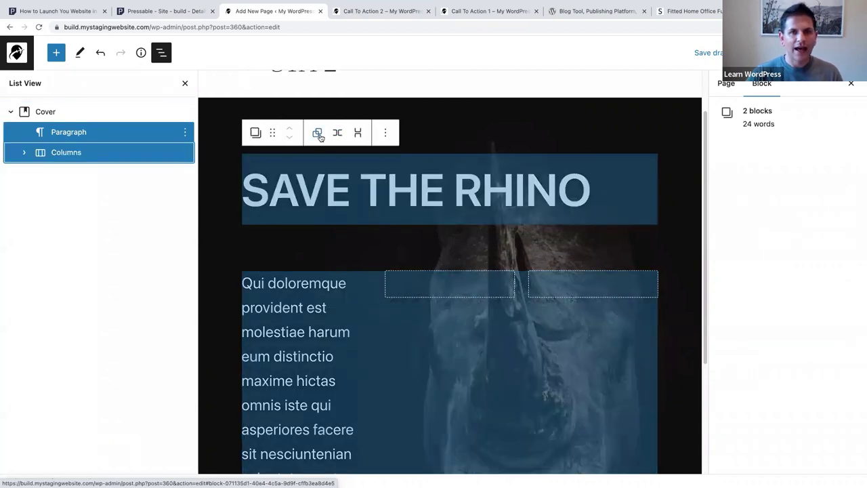
pyautogui.click(358, 134)
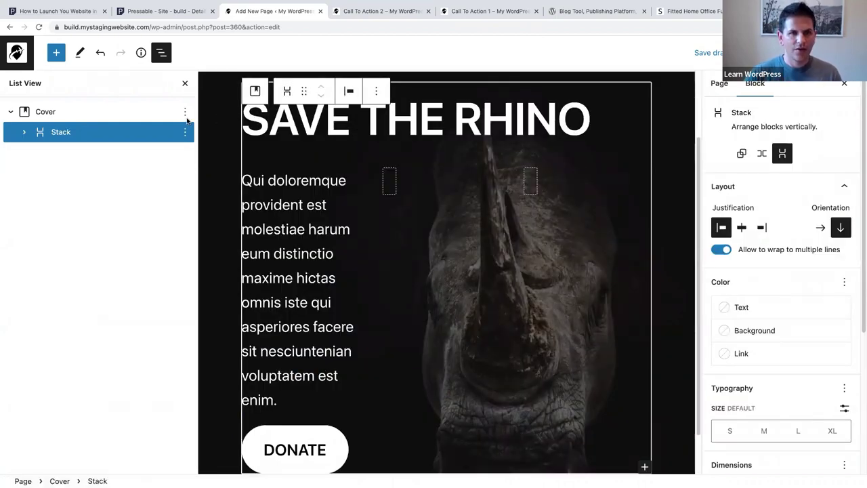
# - Set the rhino cover's overlay opacity to 20 and its padding to 7
pyautogui.click(56, 113)
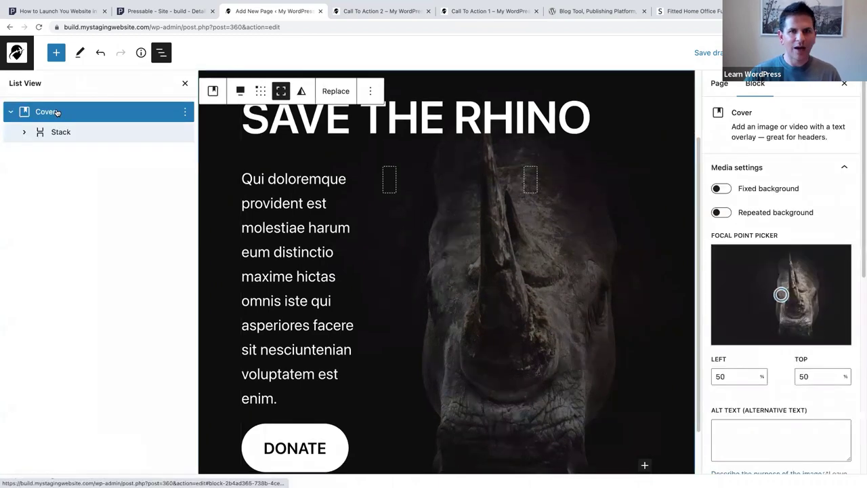
pyautogui.moveTo(860, 184); pyautogui.dragTo(861, 349)
pyautogui.scroll(-2, 861, 349)
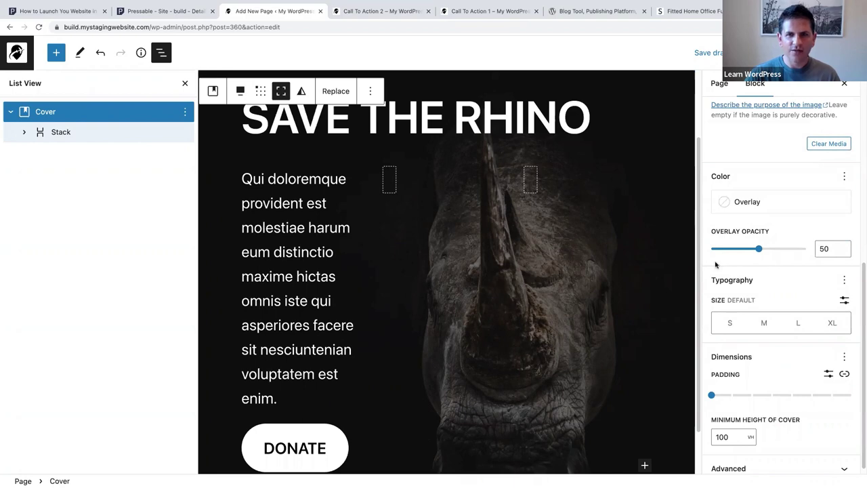
pyautogui.moveTo(759, 249); pyautogui.dragTo(718, 258)
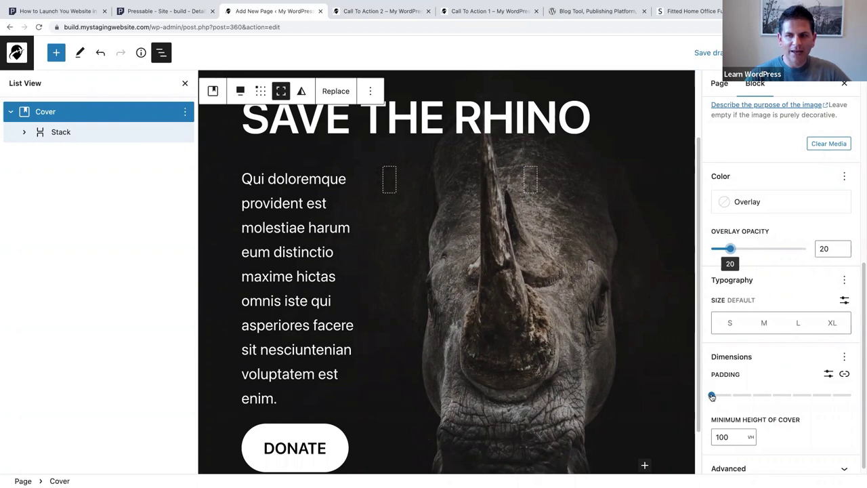
pyautogui.moveTo(712, 396); pyautogui.dragTo(848, 393)
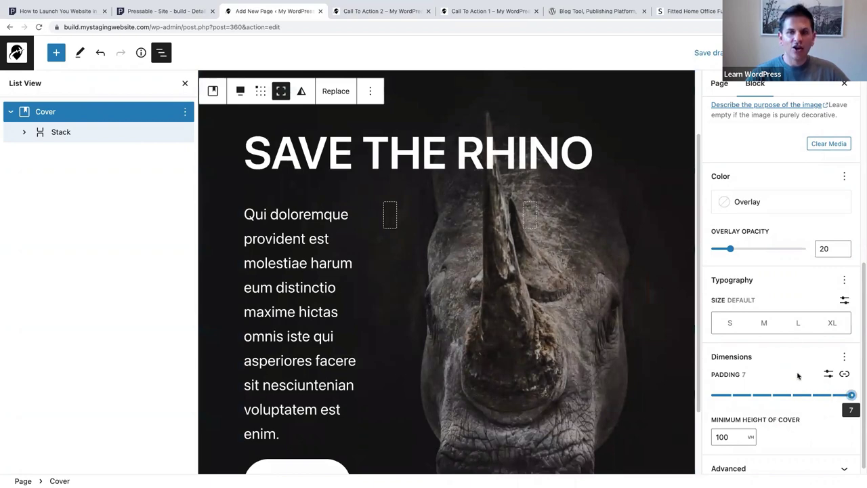
# - Shift the cover image's focal point left to 35% left, 52% top
pyautogui.scroll(2, 783, 293)
pyautogui.scroll(10, 782, 292)
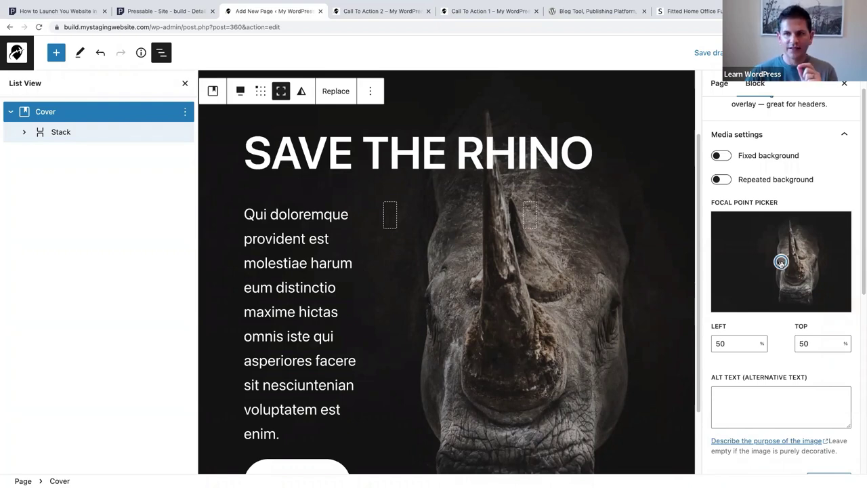
pyautogui.moveTo(781, 262); pyautogui.dragTo(760, 262)
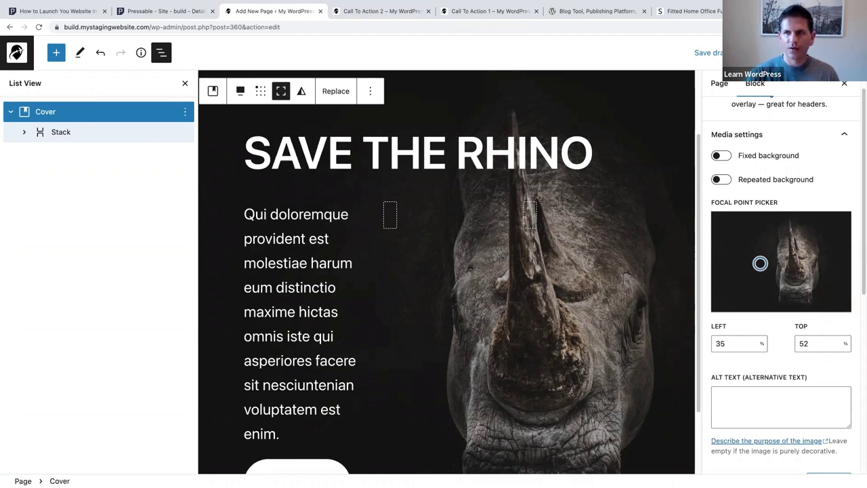
# - Publish the CTA 2 page, then close the settings sidebar and List View
pyautogui.click(793, 52)
pyautogui.click(742, 54)
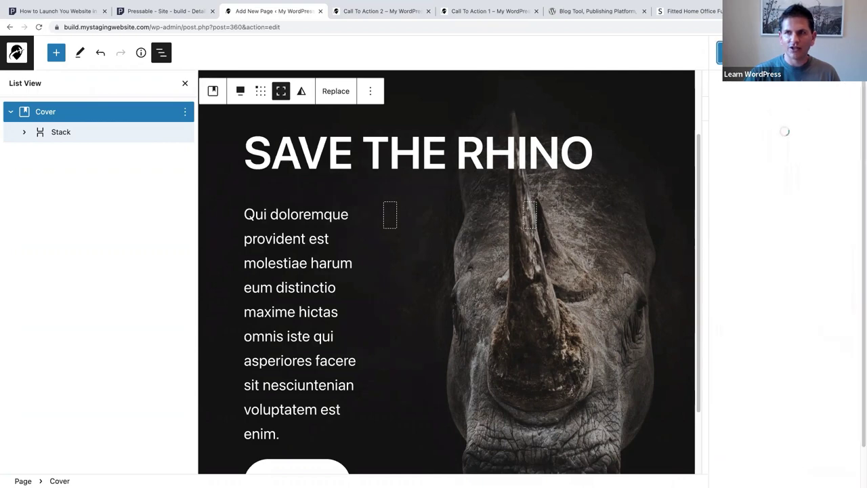
pyautogui.click(850, 53)
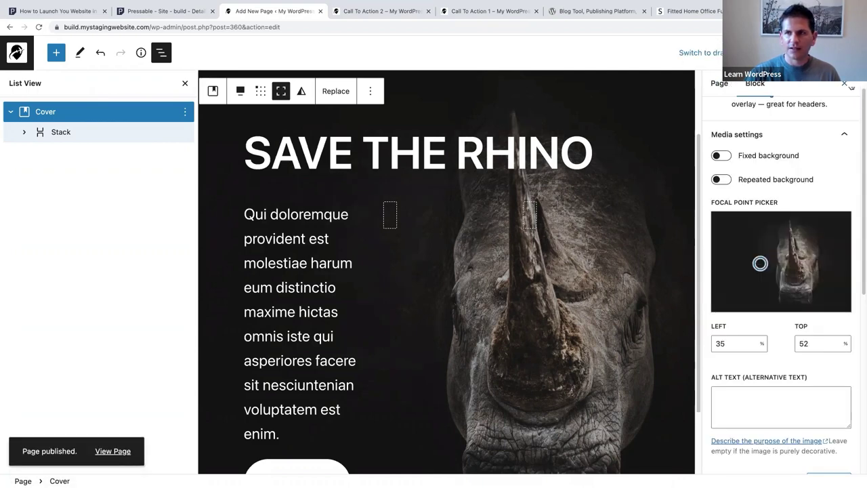
pyautogui.click(846, 52)
pyautogui.click(184, 82)
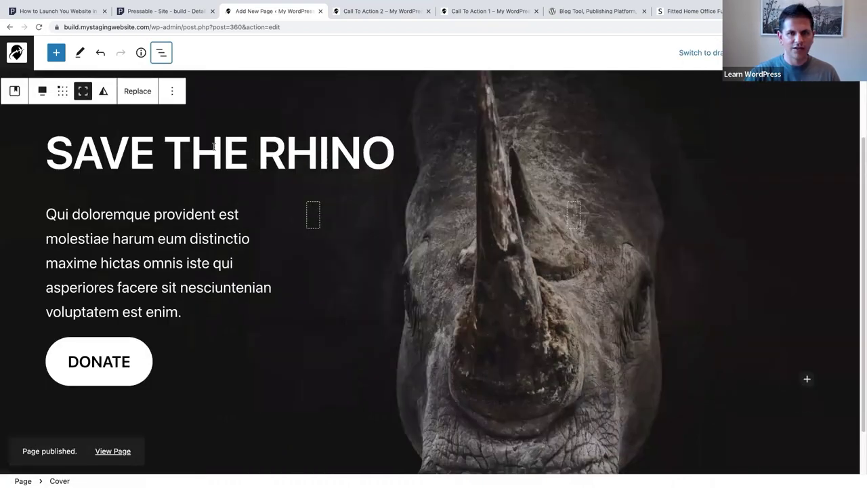
pyautogui.scroll(-1, 283, 283)
pyautogui.scroll(-1, 283, 281)
pyautogui.scroll(3, 288, 277)
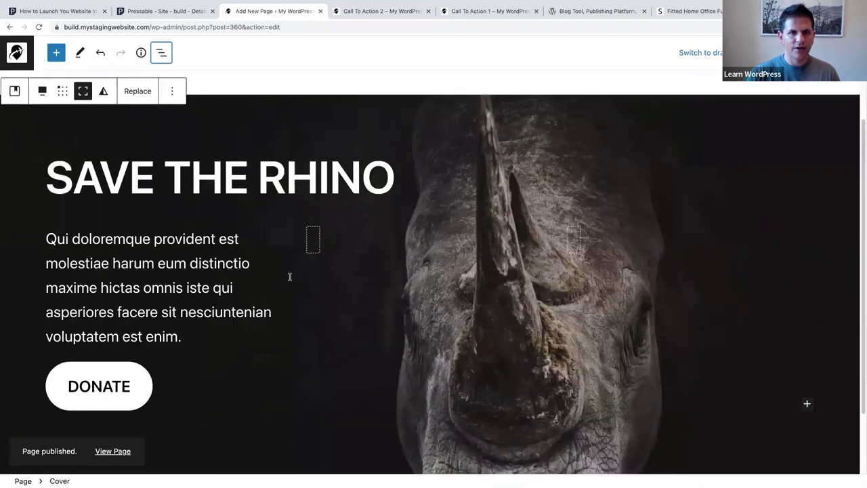
pyautogui.scroll(-1, 288, 279)
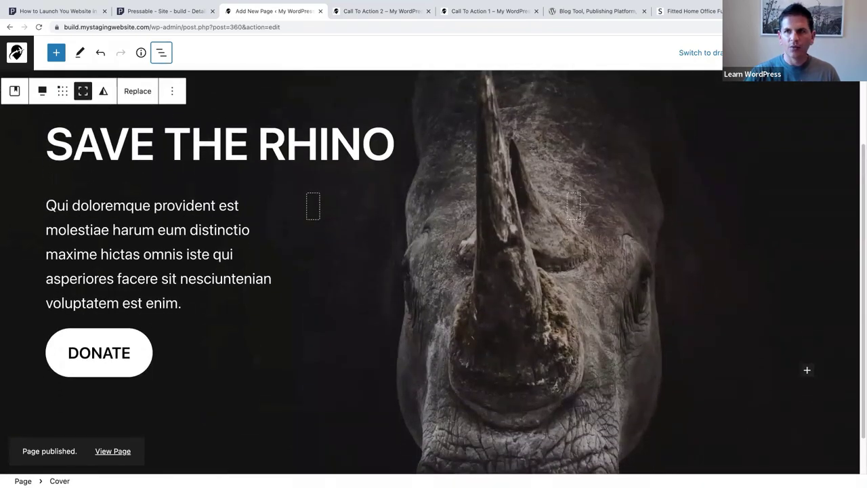
# - Preview the published page in a new browser tab and scroll through it
pyautogui.click(745, 52)
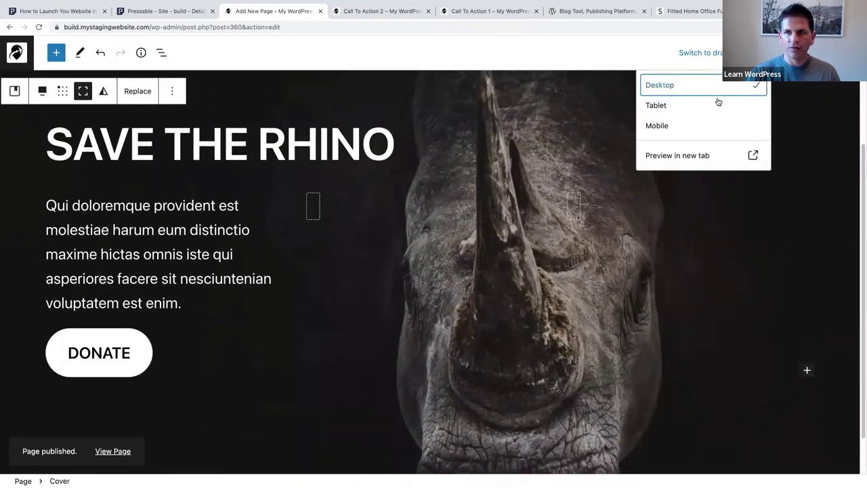
pyautogui.click(671, 156)
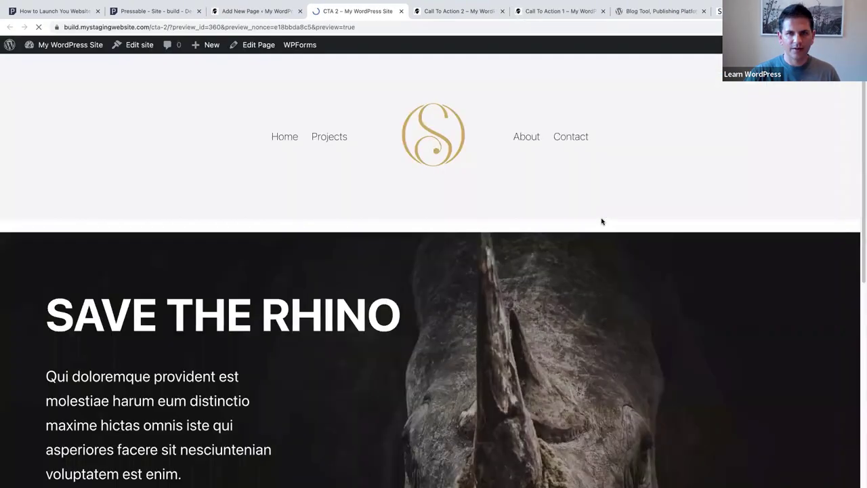
pyautogui.scroll(-2, 601, 221)
pyautogui.scroll(-3, 601, 221)
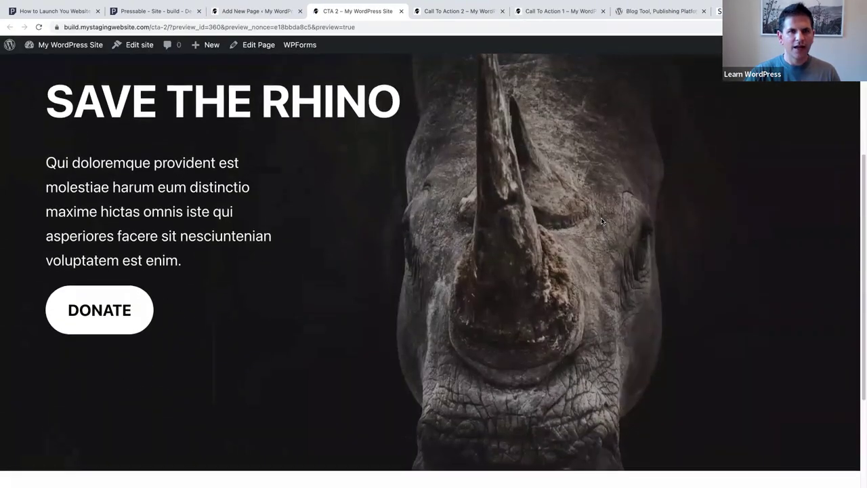
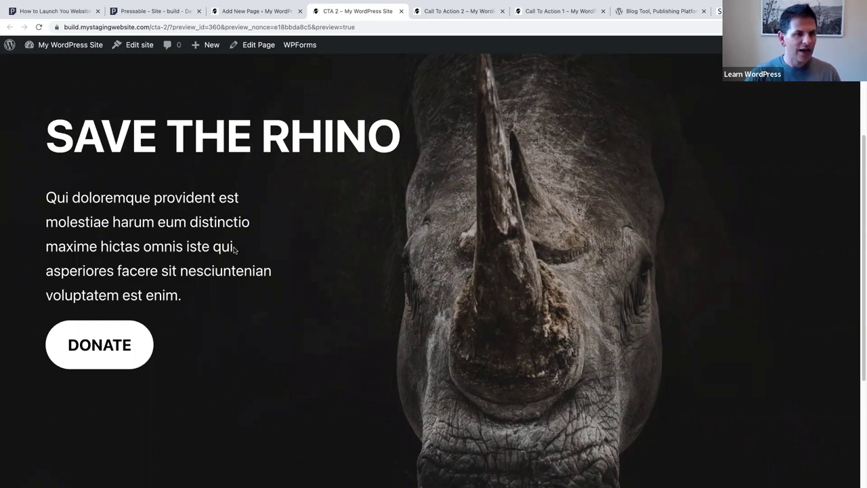
# - Preview the Save the Rhino page in DevTools device mode at a 551px phone width
pyautogui.rightClick(316, 241)
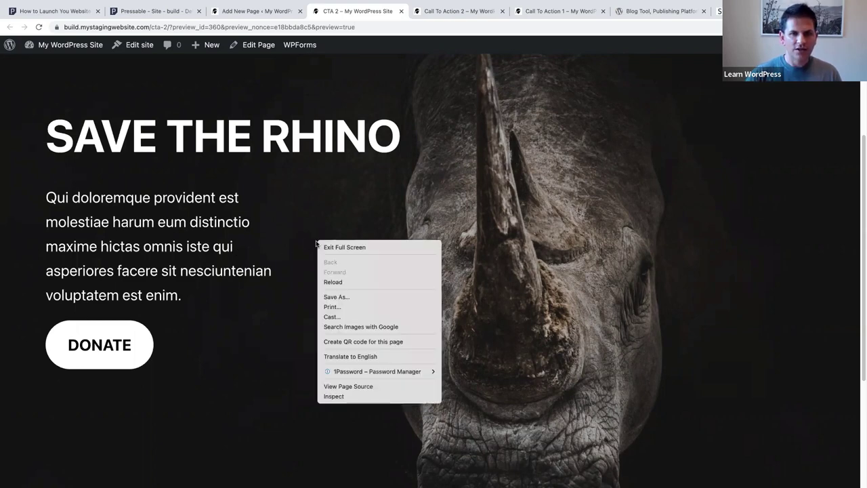
pyautogui.click(341, 397)
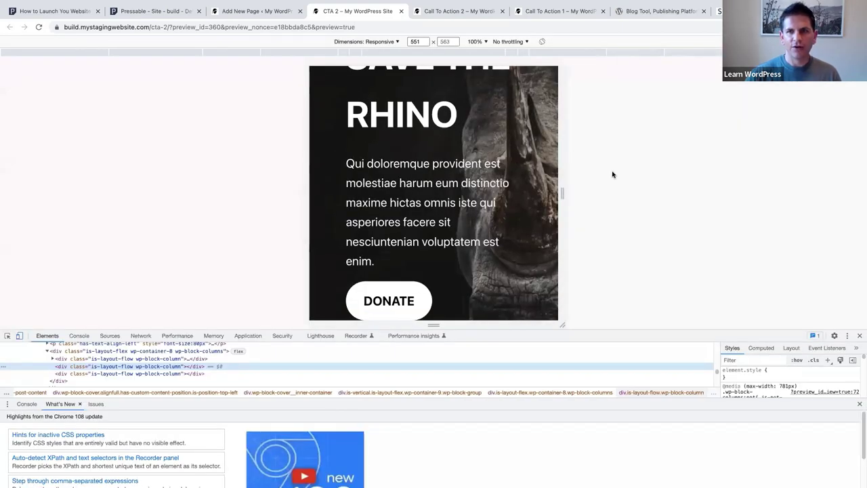
pyautogui.scroll(2, 461, 197)
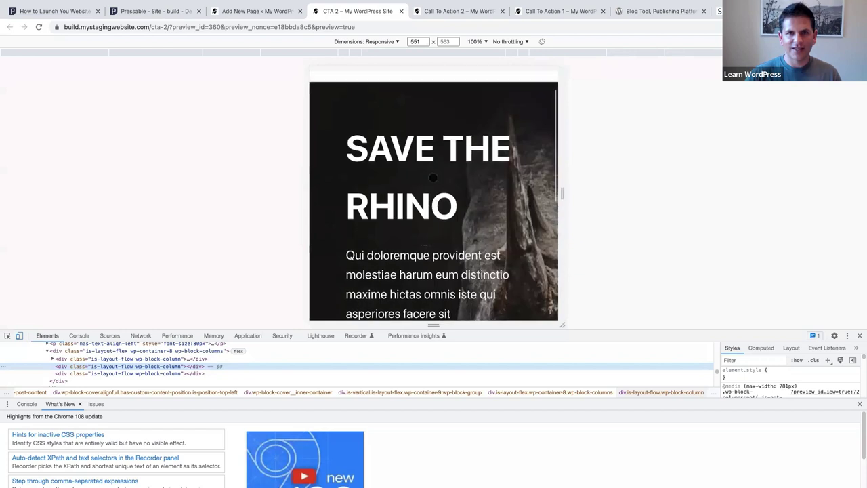
pyautogui.scroll(-2, 460, 196)
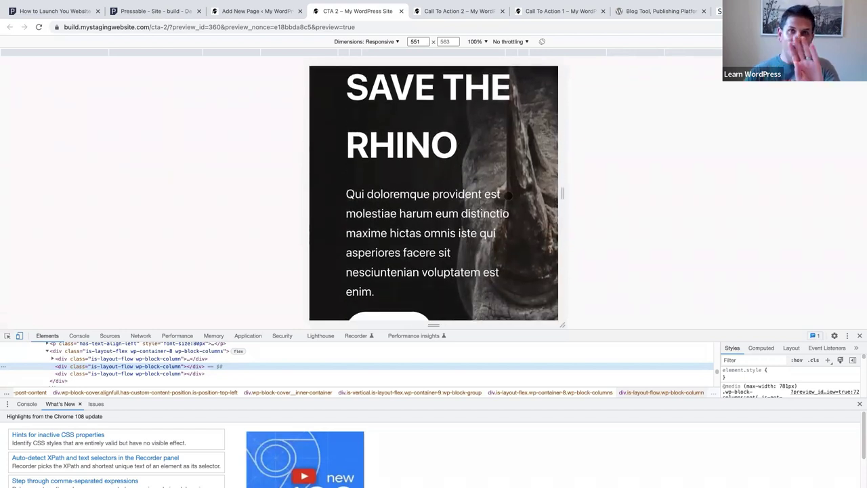
pyautogui.scroll(-1, 474, 188)
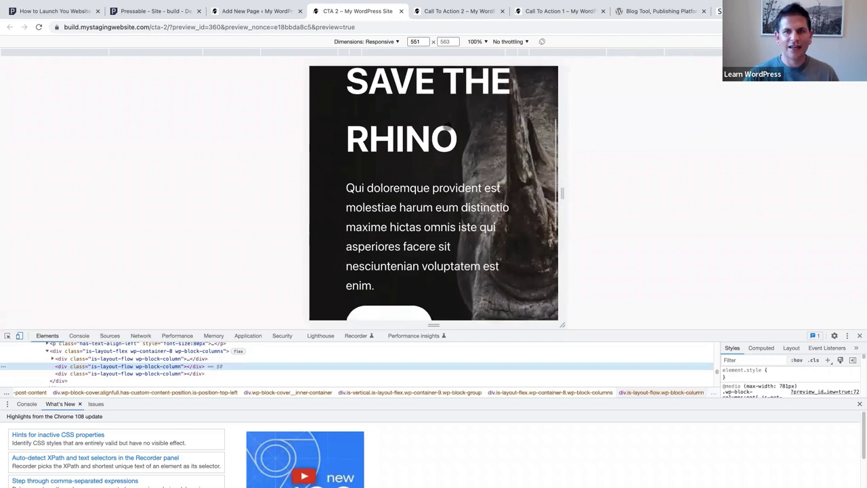
pyautogui.scroll(-2, 425, 177)
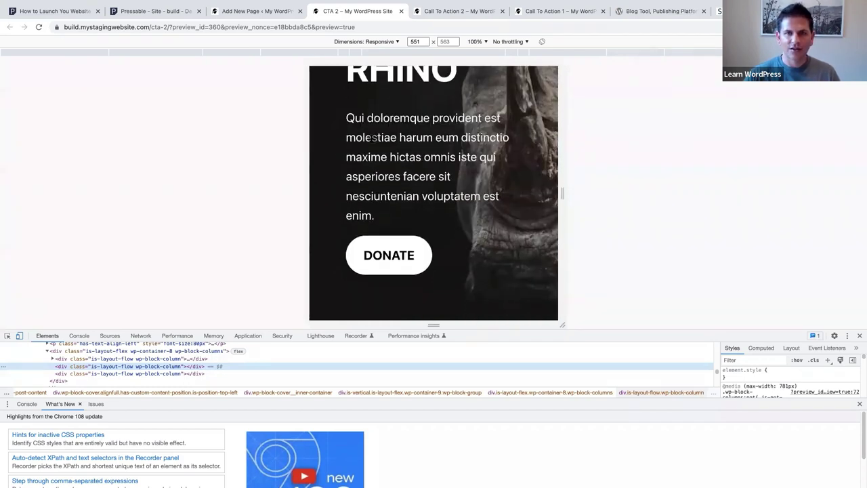
pyautogui.scroll(-1, 404, 161)
pyautogui.scroll(-1, 404, 160)
pyautogui.scroll(3, 404, 162)
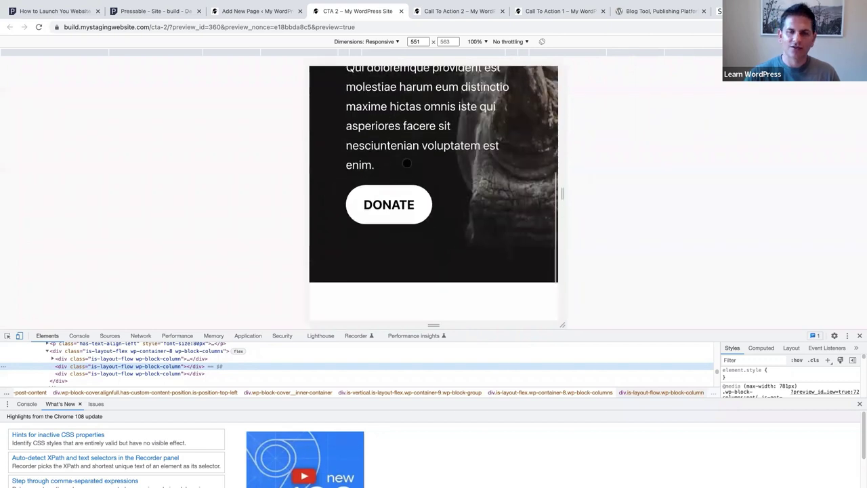
pyautogui.scroll(3, 405, 163)
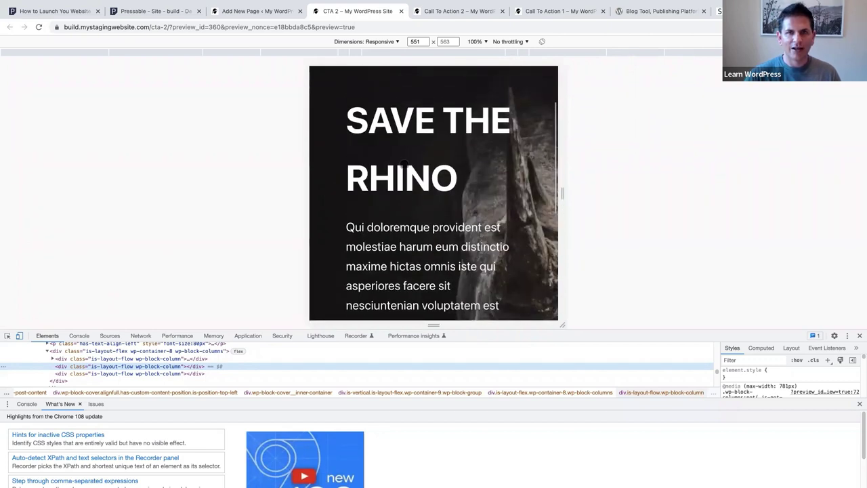
pyautogui.scroll(-2, 403, 165)
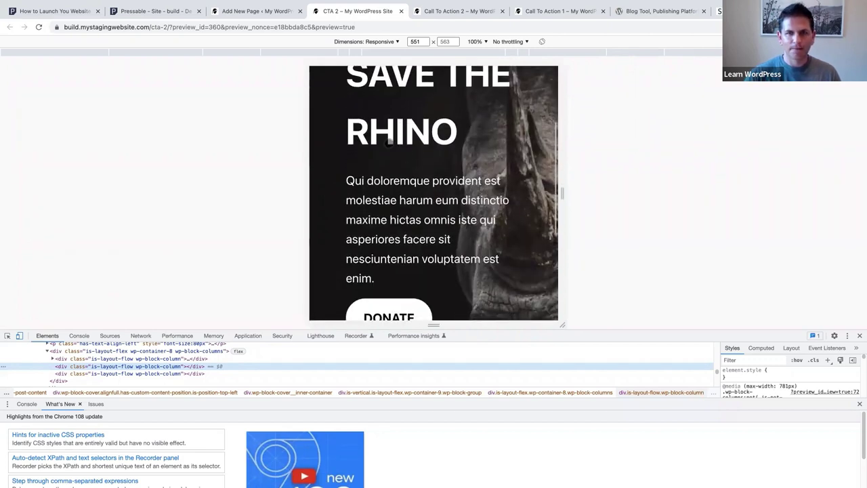
pyautogui.click(260, 13)
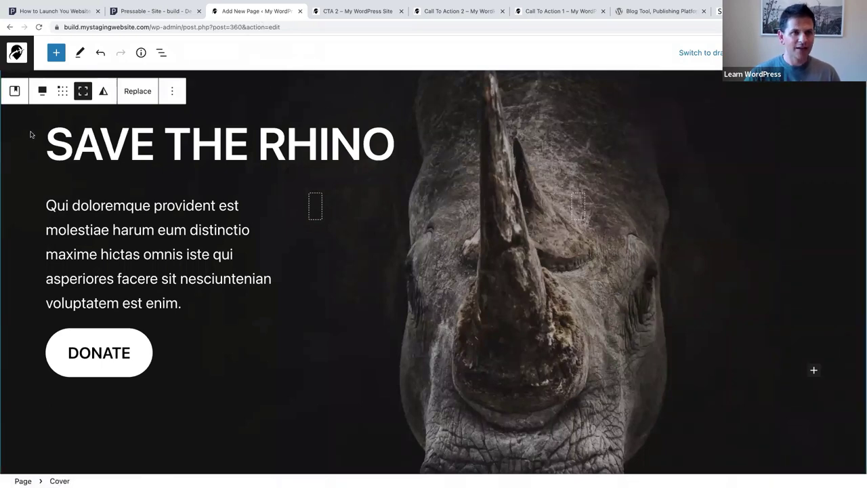
# - Open the Cover block settings and find the Overlay colour option under Color
pyautogui.scroll(3, 30, 134)
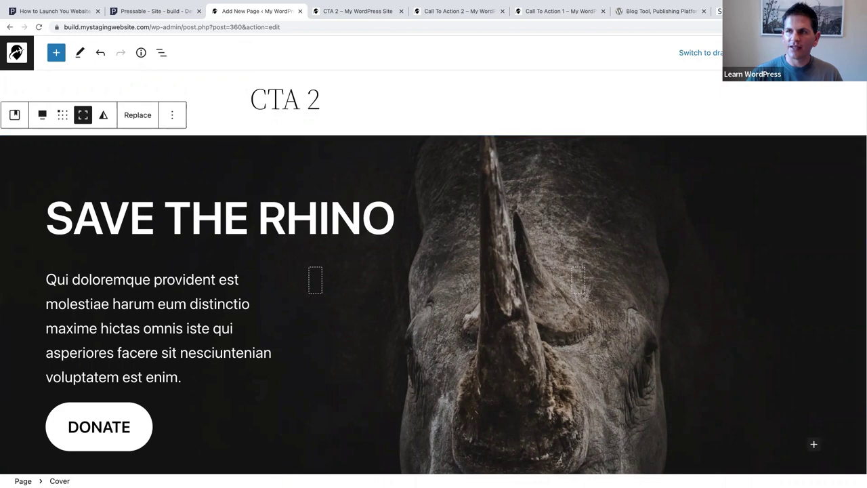
pyautogui.hotkey('ctrl', 'shift', ',')
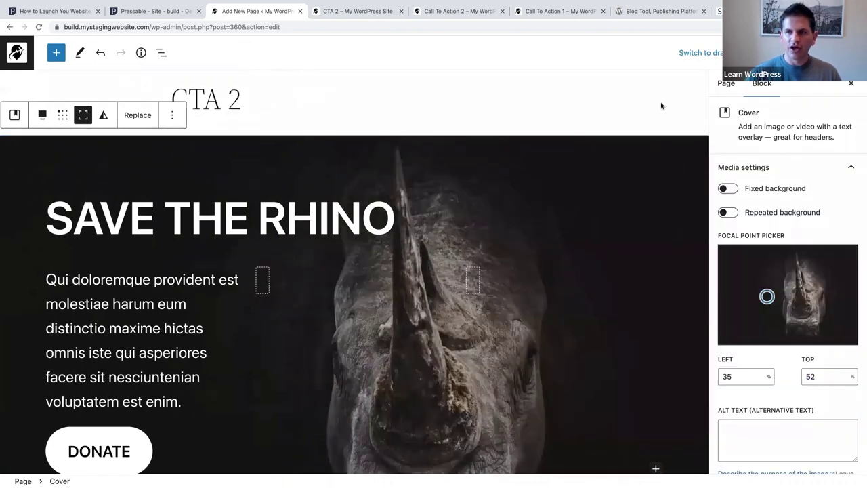
pyautogui.scroll(-1, 768, 287)
pyautogui.scroll(-2, 768, 287)
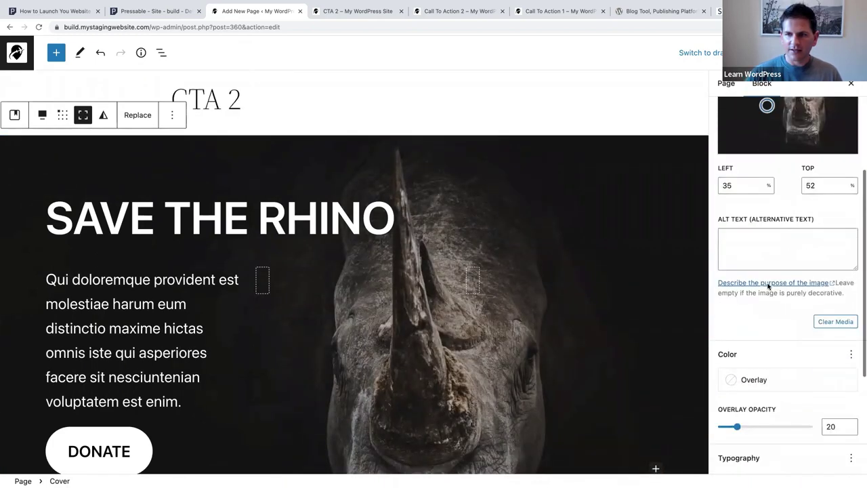
pyautogui.scroll(-1, 767, 287)
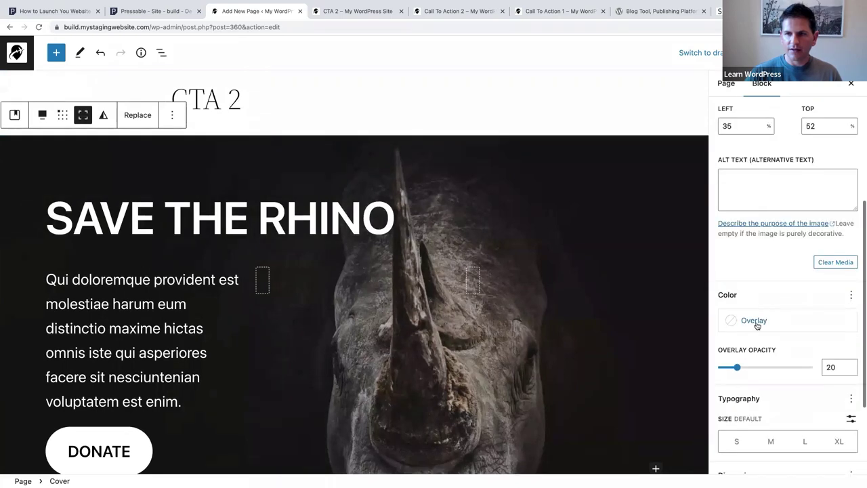
pyautogui.click(757, 325)
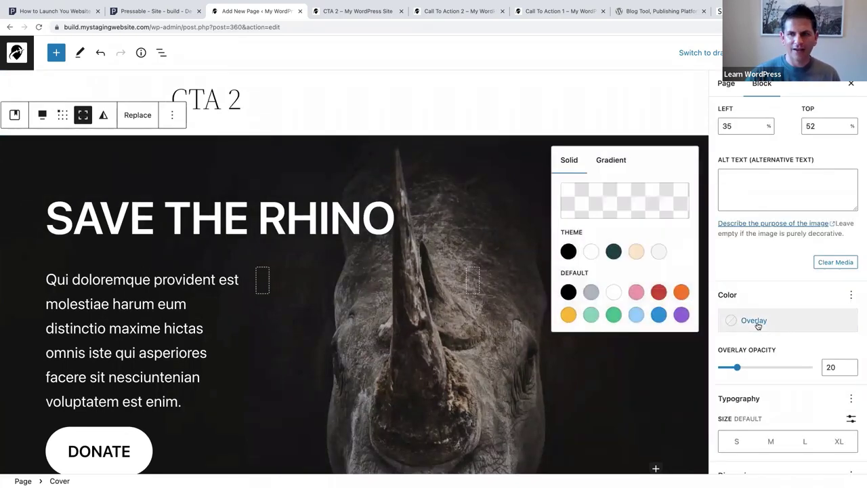
pyautogui.click(765, 272)
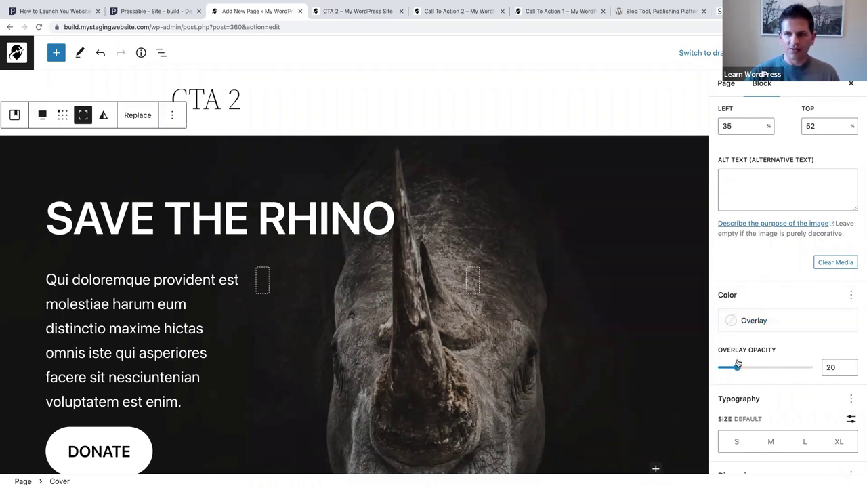
# - Try white and dark teal overlays on the cover, then settle on black
pyautogui.click(751, 322)
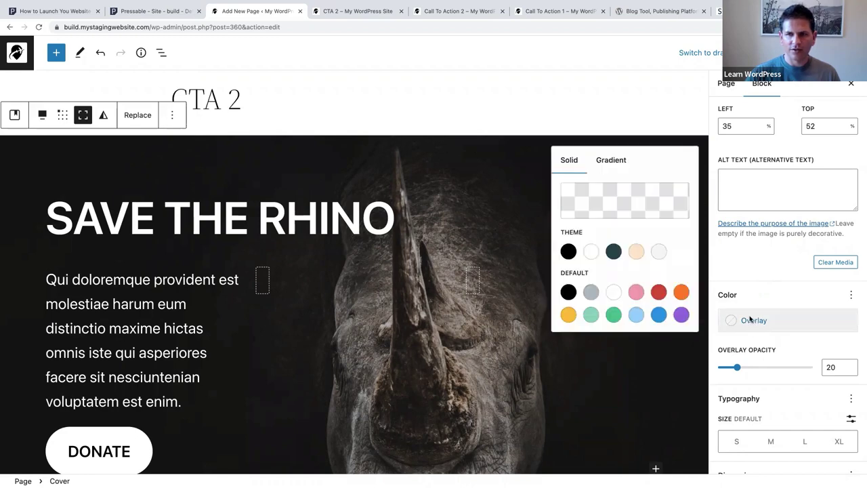
pyautogui.click(568, 252)
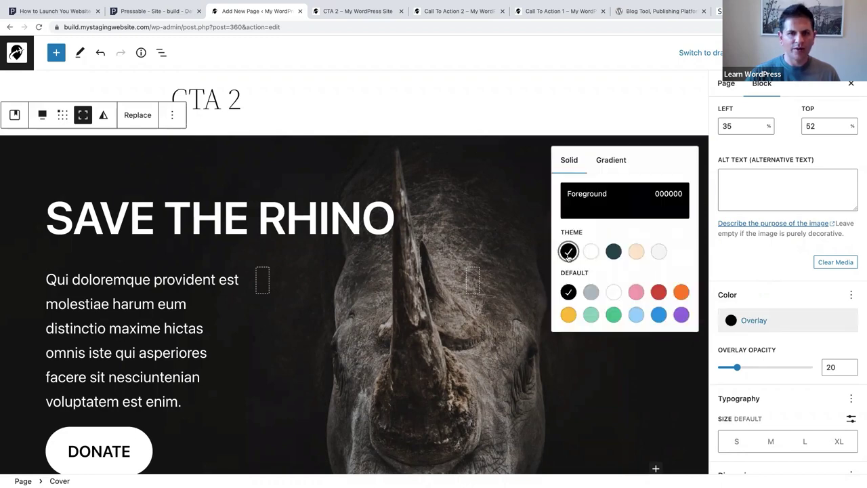
pyautogui.click(592, 252)
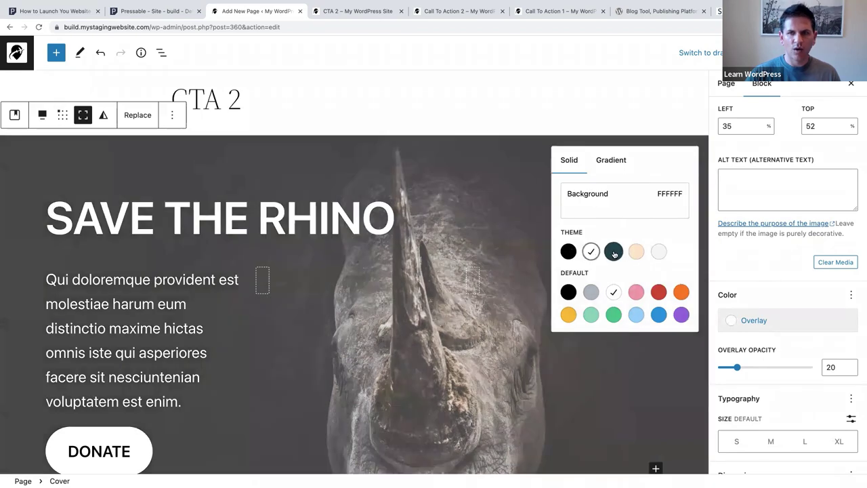
pyautogui.click(613, 251)
pyautogui.click(567, 253)
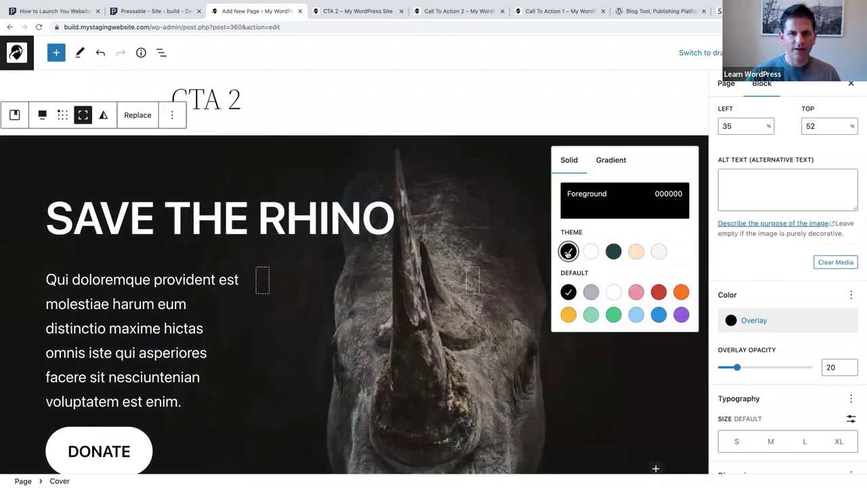
pyautogui.click(757, 262)
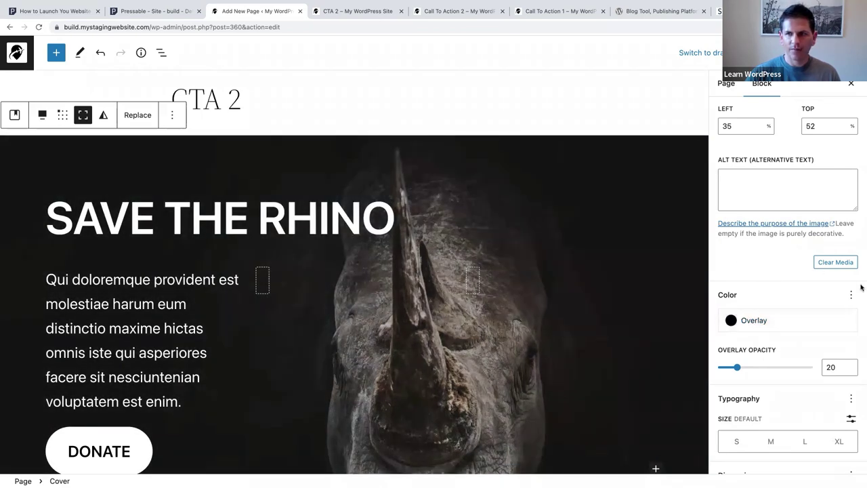
pyautogui.scroll(4, 836, 276)
pyautogui.scroll(2, 823, 276)
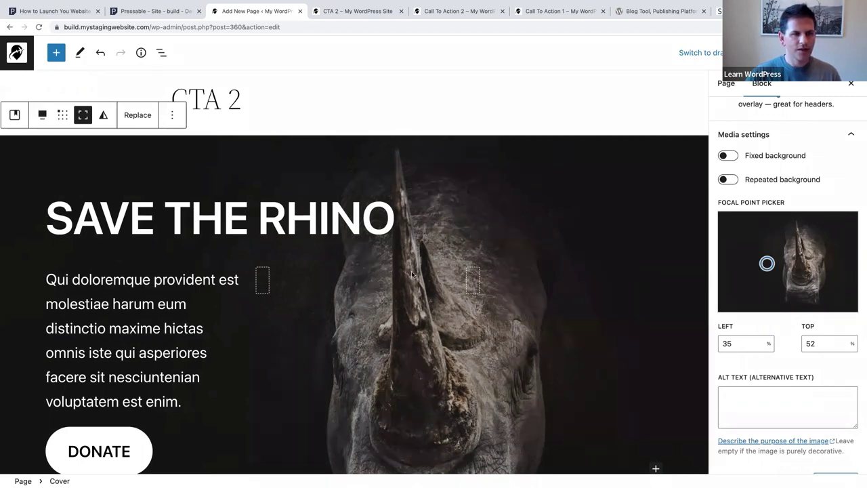
# - Set the SAVE THE RHINO heading's text alignment to Align text left
pyautogui.tripleClick(85, 213)
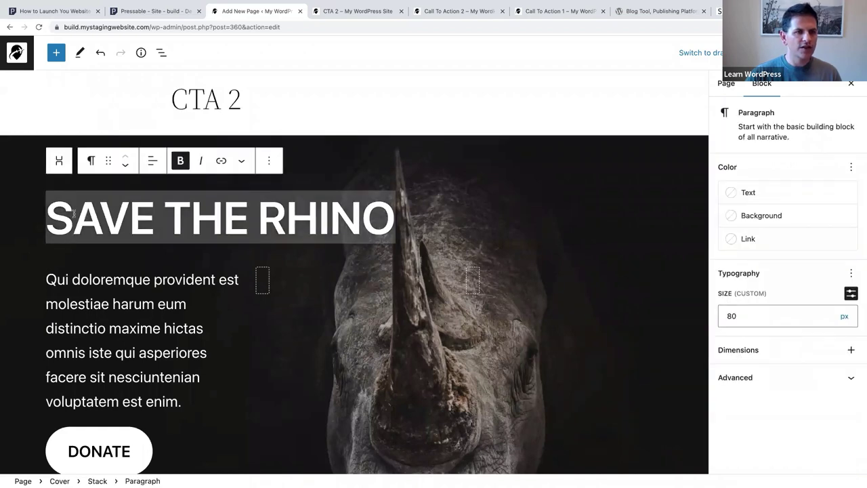
pyautogui.click(56, 214)
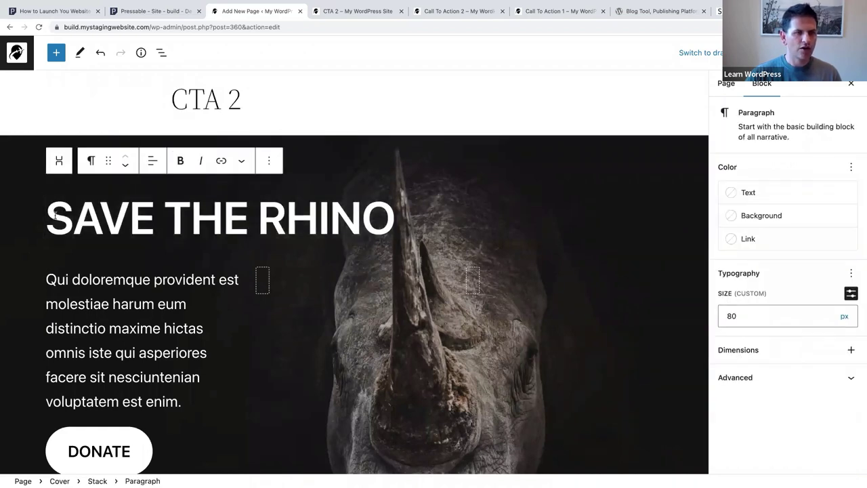
pyautogui.click(152, 164)
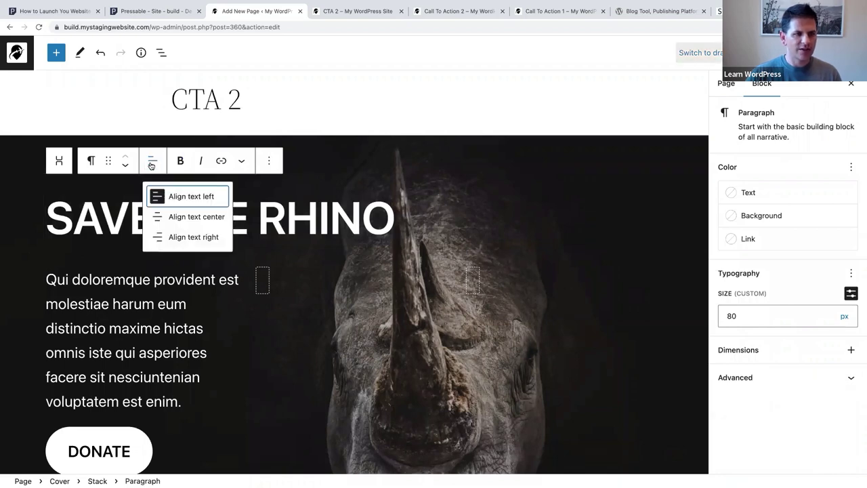
pyautogui.click(151, 165)
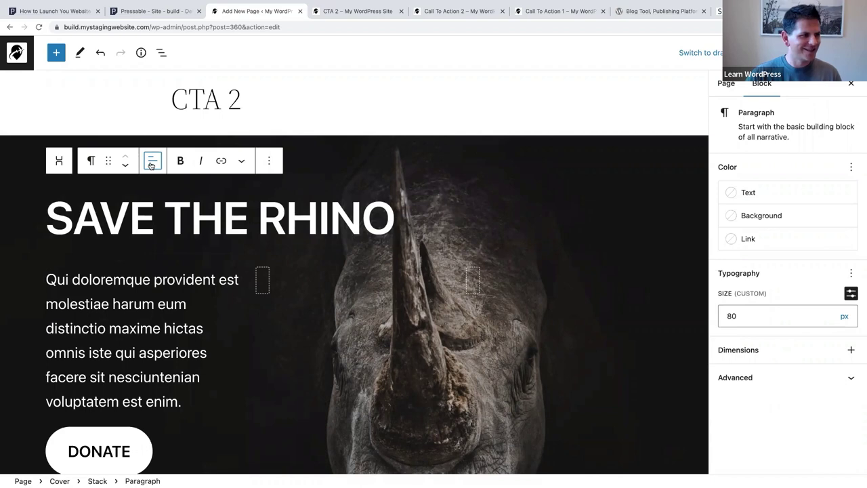
# - Save the updated Save the Rhino page with Ctrl+S
pyautogui.scroll(-1, 598, 234)
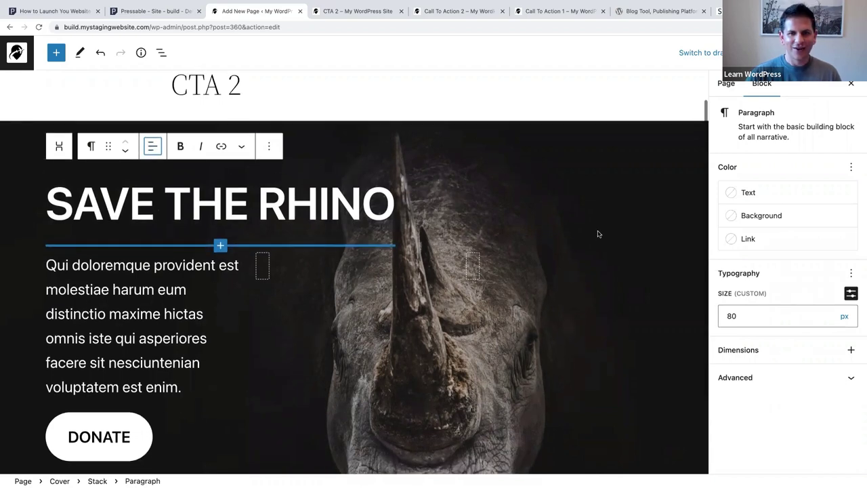
pyautogui.scroll(-3, 598, 233)
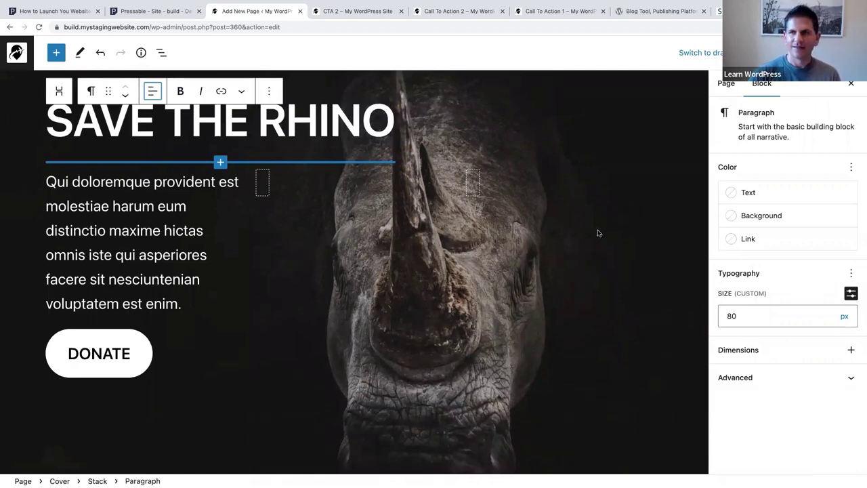
pyautogui.hotkey('ctrl', 's')
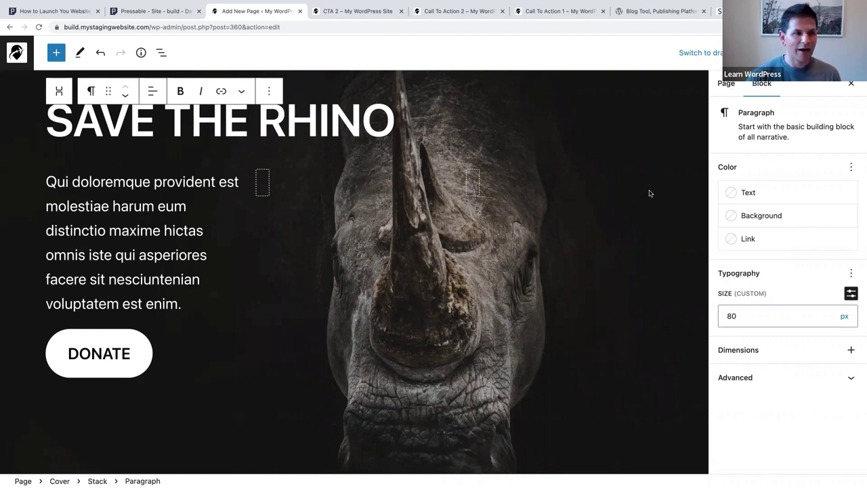
pyautogui.hotkey('ctrl', 'shift', ',')
# - Open the Call To Action (Pattern 1) page from the Pages list
pyautogui.click(19, 52)
pyautogui.moveTo(132, 229)
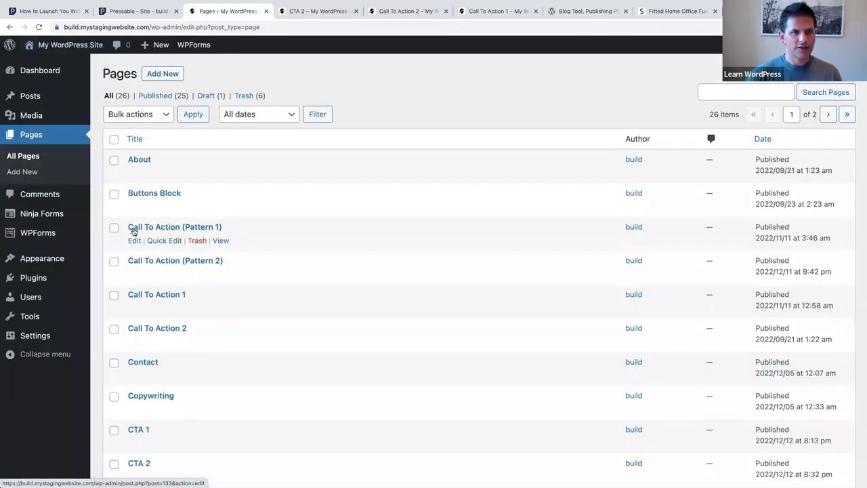
pyautogui.click(166, 229)
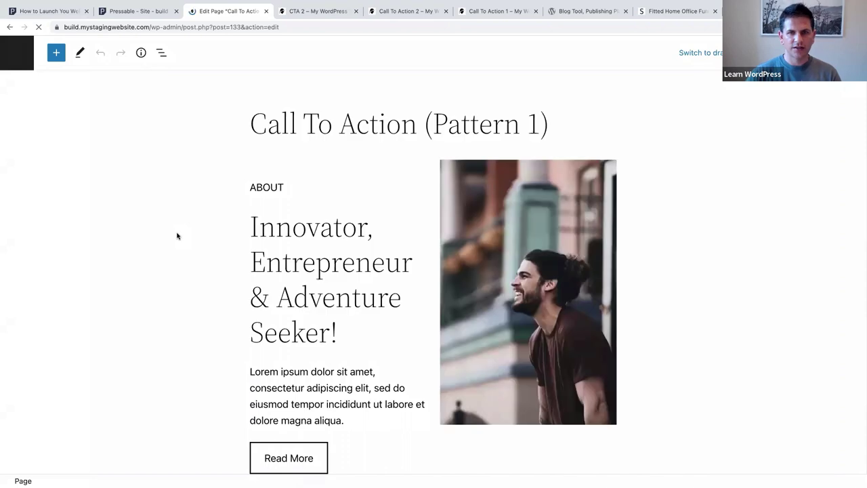
pyautogui.scroll(-1, 177, 236)
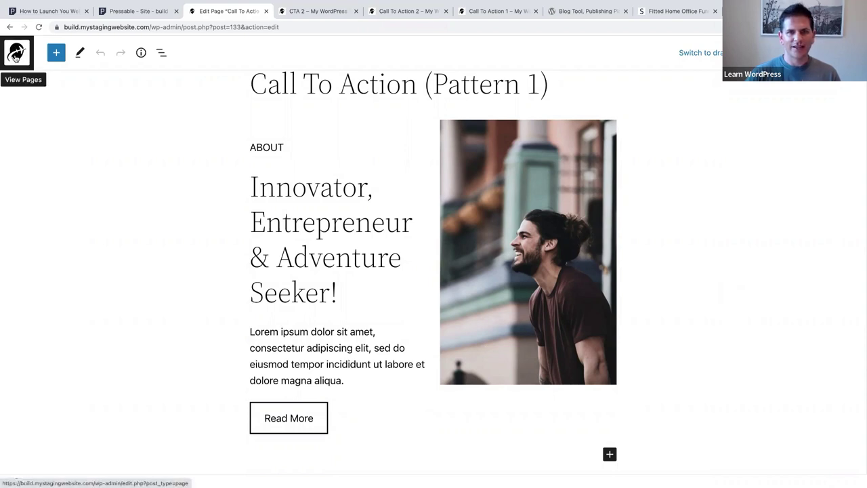
# - Start a new page titled 'Pattern 1'
pyautogui.click(16, 55)
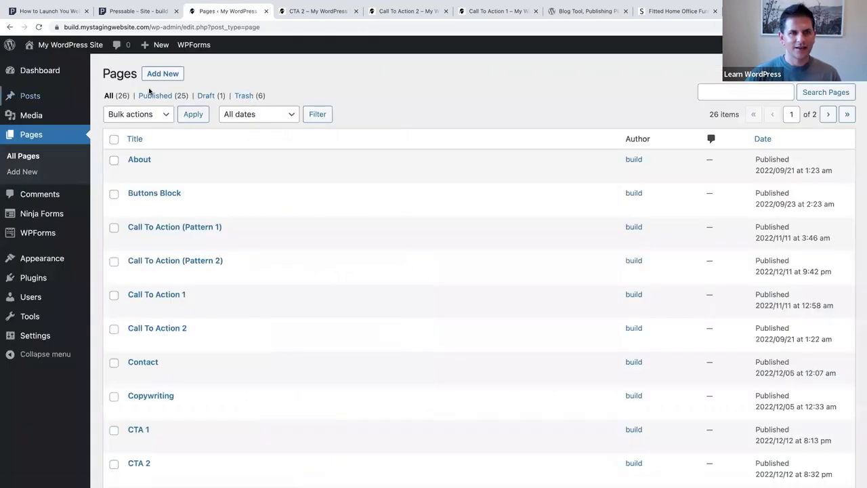
pyautogui.click(163, 75)
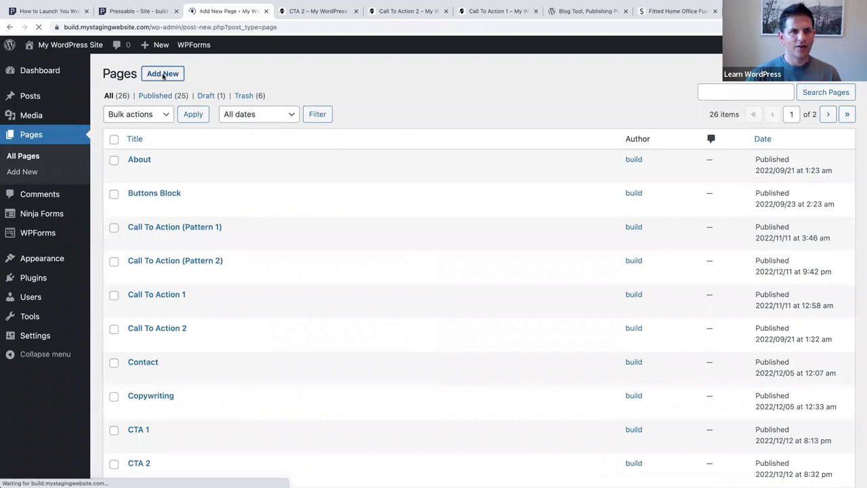
pyautogui.write('Pa')
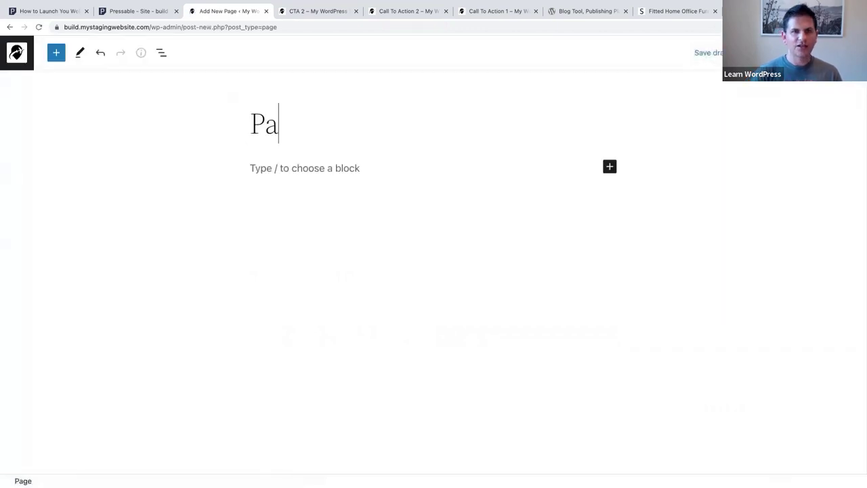
pyautogui.write('ttern 1')
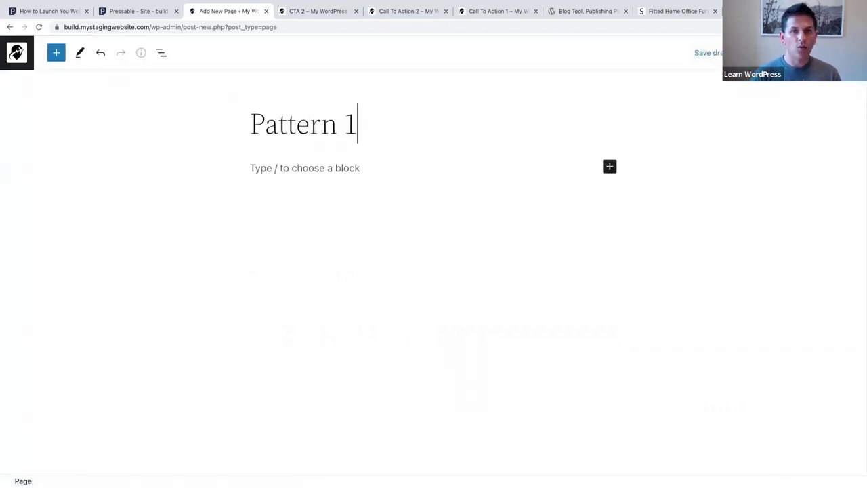
pyautogui.click(581, 12)
# - Search the WordPress.org Pattern Directory for 'call to action'
pyautogui.scroll(3, 404, 234)
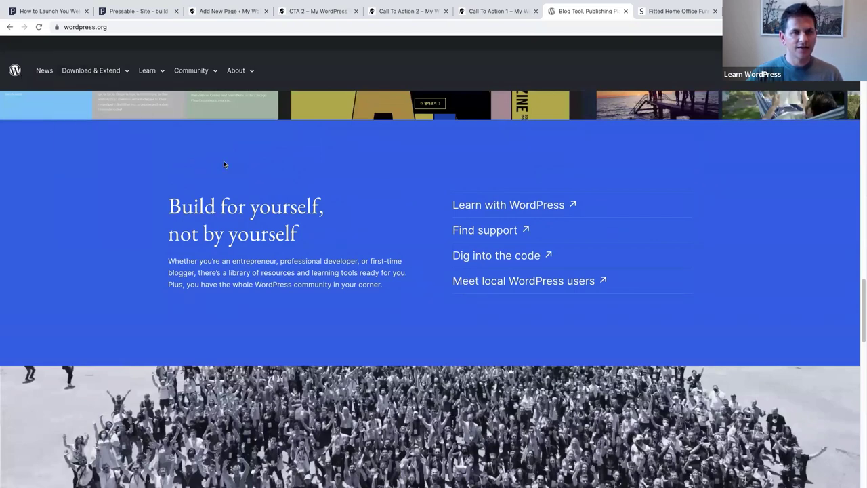
pyautogui.scroll(10, 185, 141)
pyautogui.moveTo(81, 76)
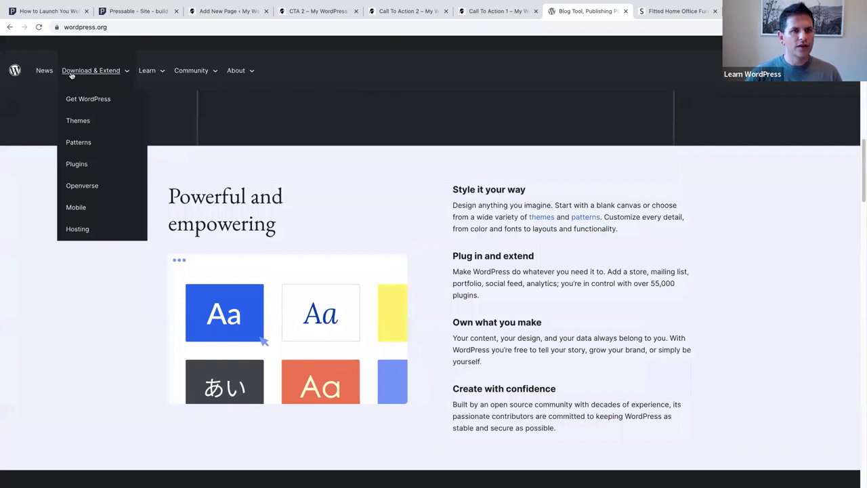
pyautogui.click(78, 144)
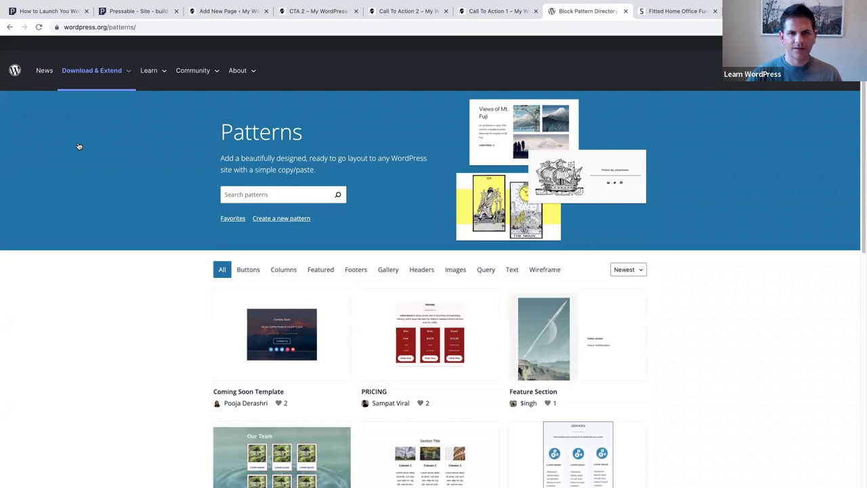
pyautogui.click(244, 195)
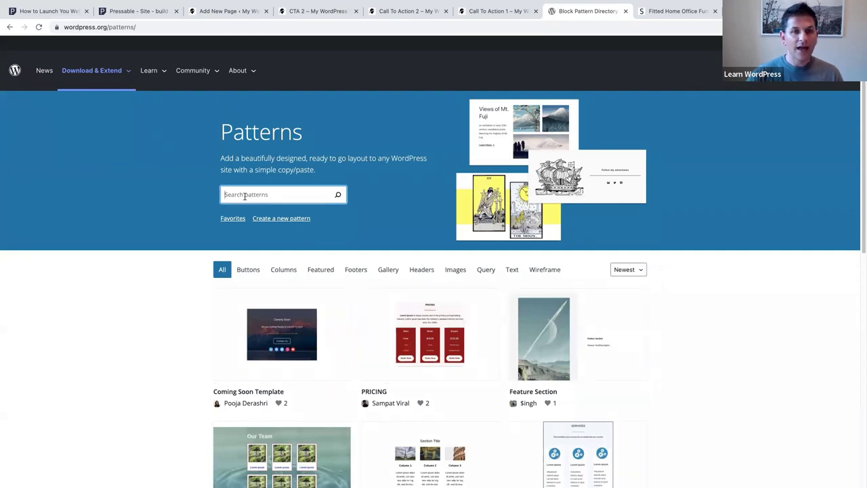
pyautogui.write('call to action')
pyautogui.press('Return')
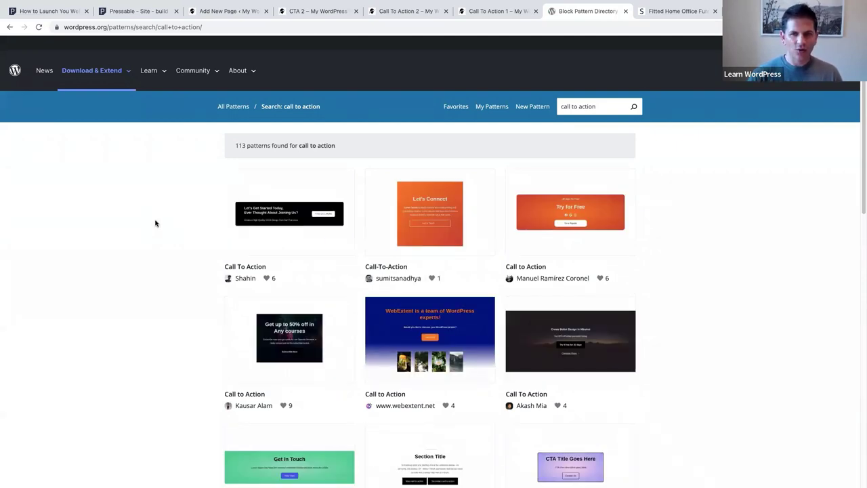
# - Copy the Image & Call To Action pattern from page 2 of the results
pyautogui.scroll(-3, 155, 223)
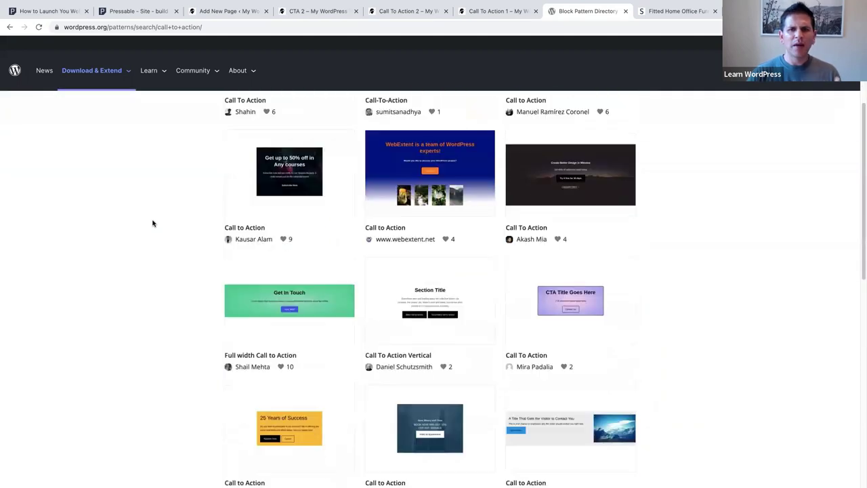
pyautogui.scroll(-3, 152, 223)
pyautogui.scroll(-1, 152, 223)
pyautogui.scroll(-1, 152, 224)
pyautogui.scroll(-3, 152, 224)
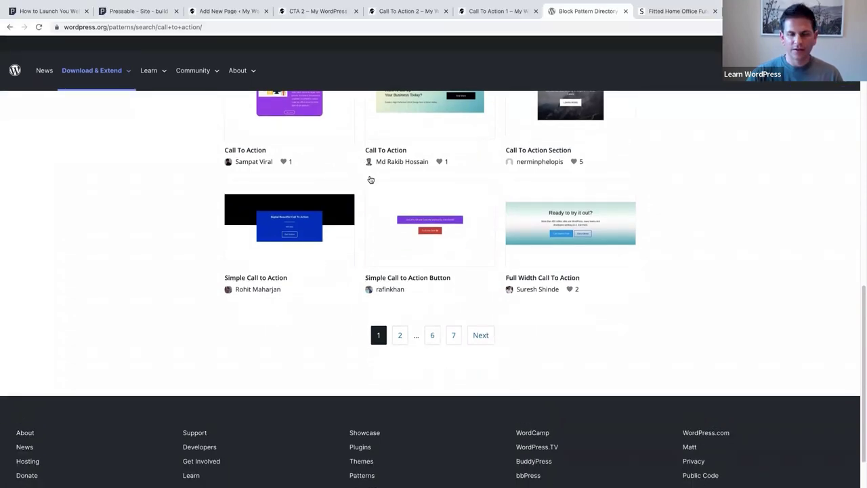
pyautogui.click(400, 336)
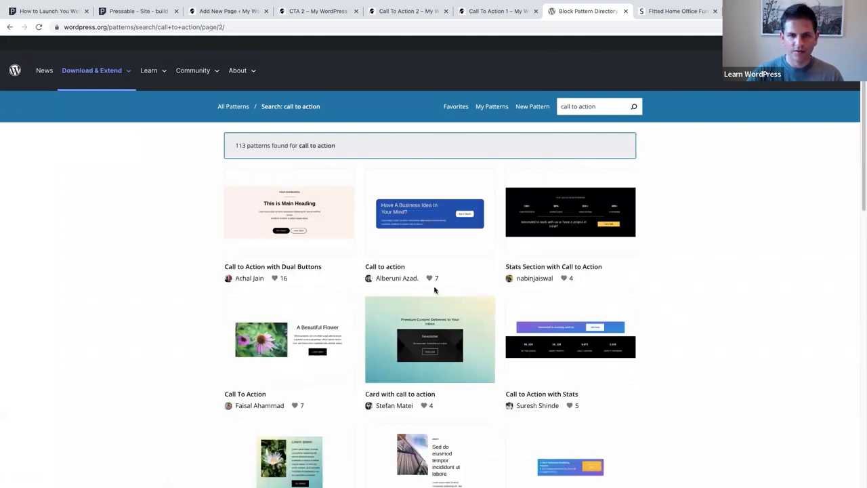
pyautogui.scroll(-3, 434, 290)
pyautogui.scroll(-2, 434, 290)
pyautogui.moveTo(405, 243)
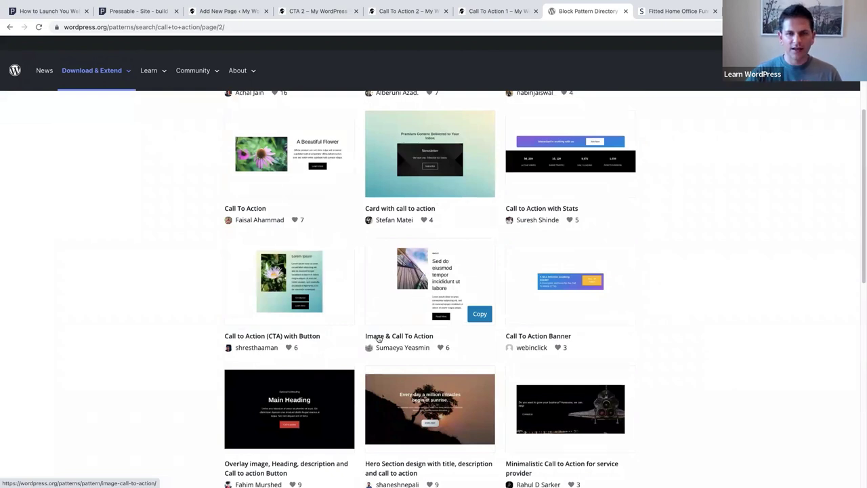
pyautogui.click(478, 315)
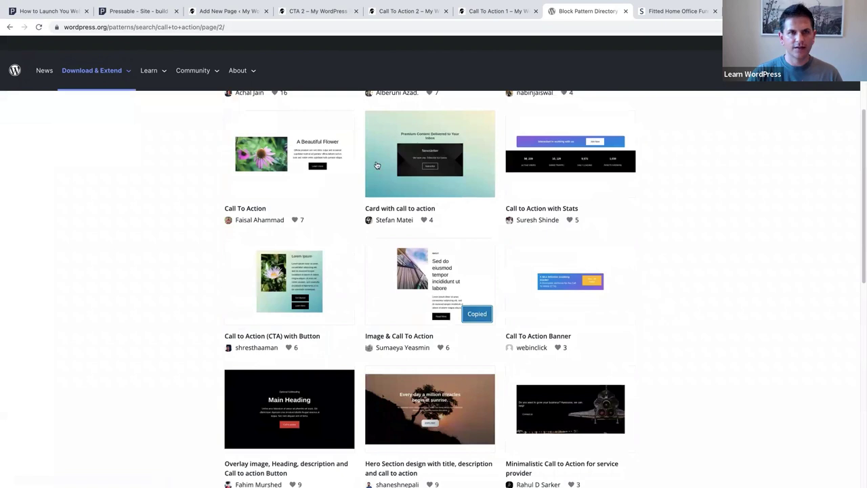
pyautogui.click(229, 11)
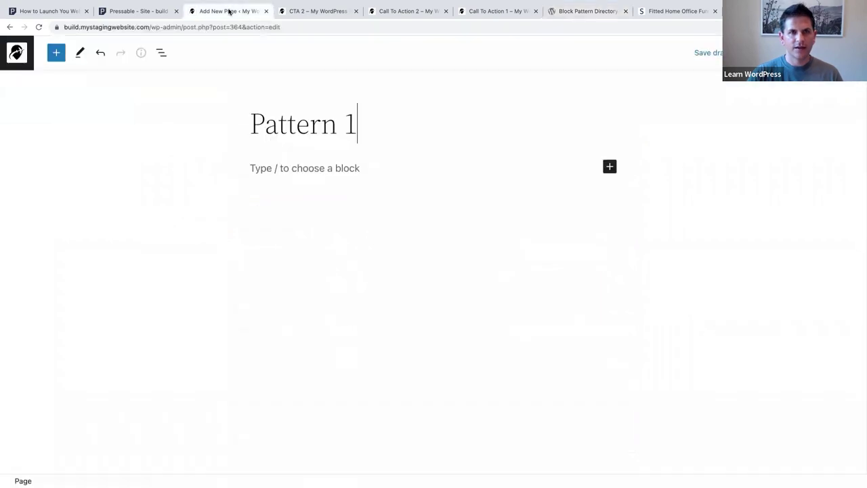
# - Paste the Image & Call To Action pattern into Pattern 1 and remove its empty extra button
pyautogui.click(266, 170)
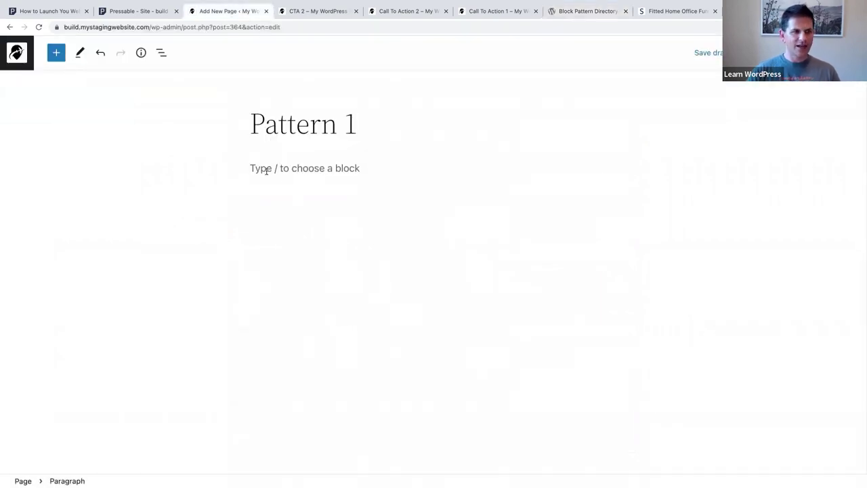
pyautogui.hotkey('ctrl', 'v')
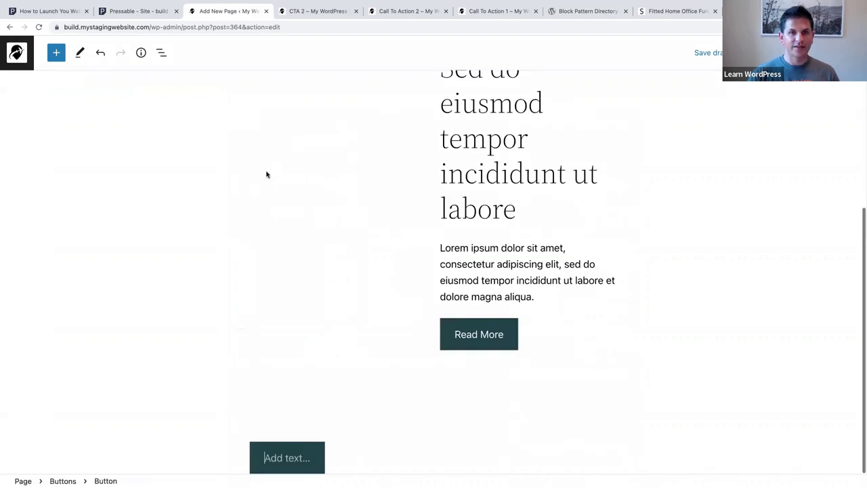
pyautogui.click(541, 421)
pyautogui.click(562, 386)
pyautogui.scroll(1, 573, 386)
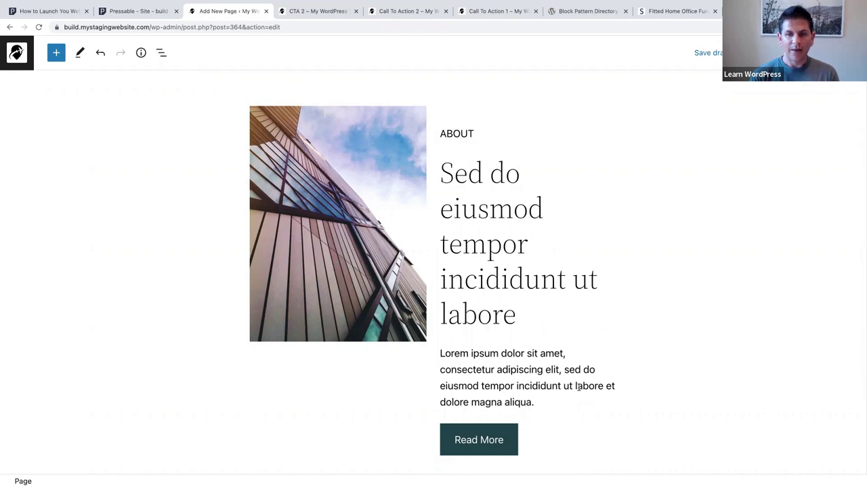
pyautogui.click(328, 191)
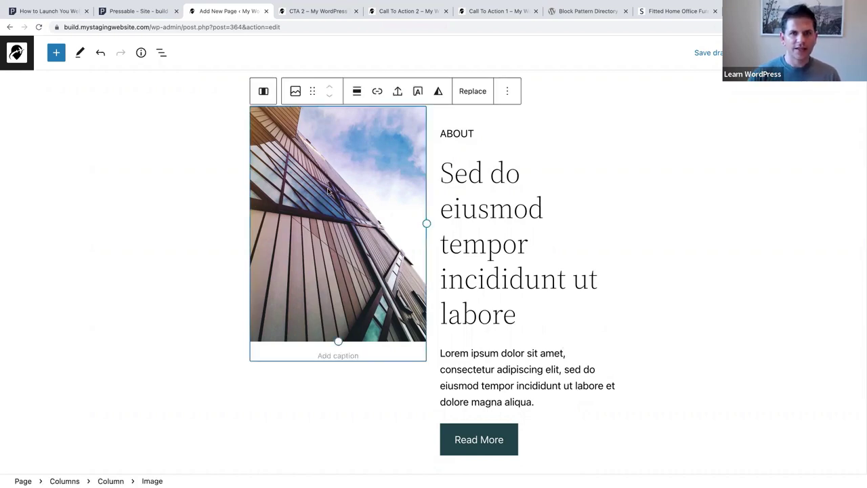
# - Replace the building photo with the laughing man photo from the Media Library
pyautogui.click(466, 94)
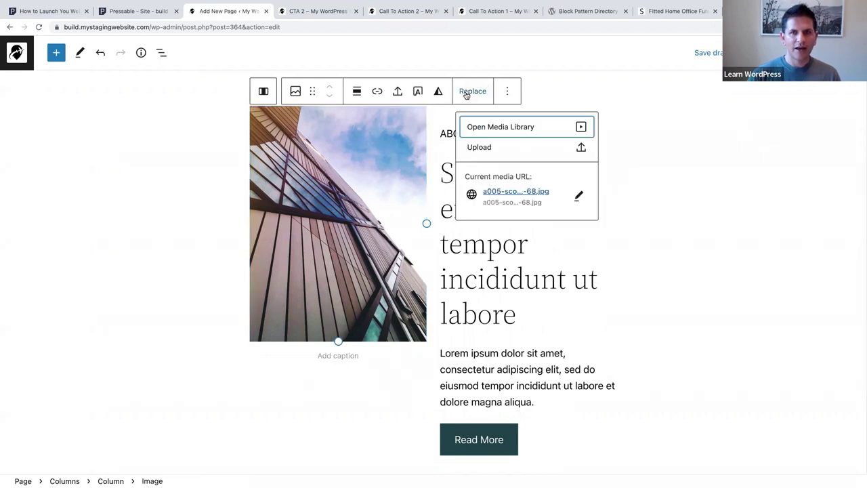
pyautogui.click(483, 128)
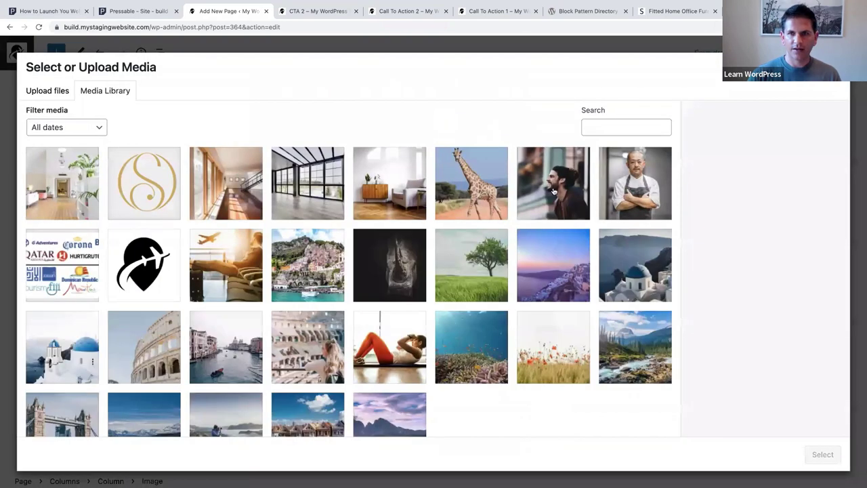
pyautogui.click(553, 191)
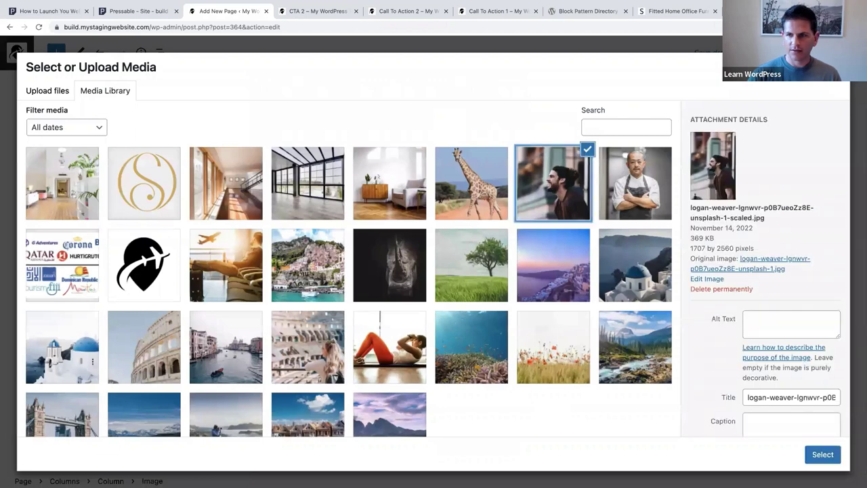
pyautogui.click(820, 455)
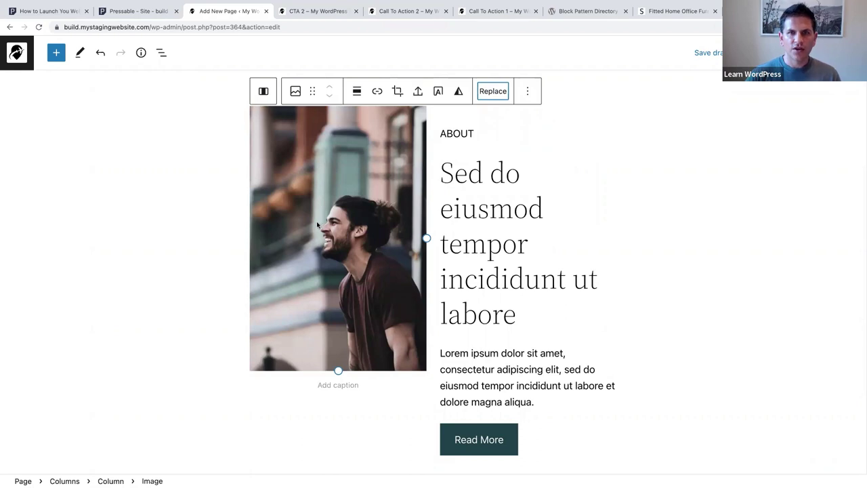
# - Move the image column to the right of the text using List View
pyautogui.click(161, 54)
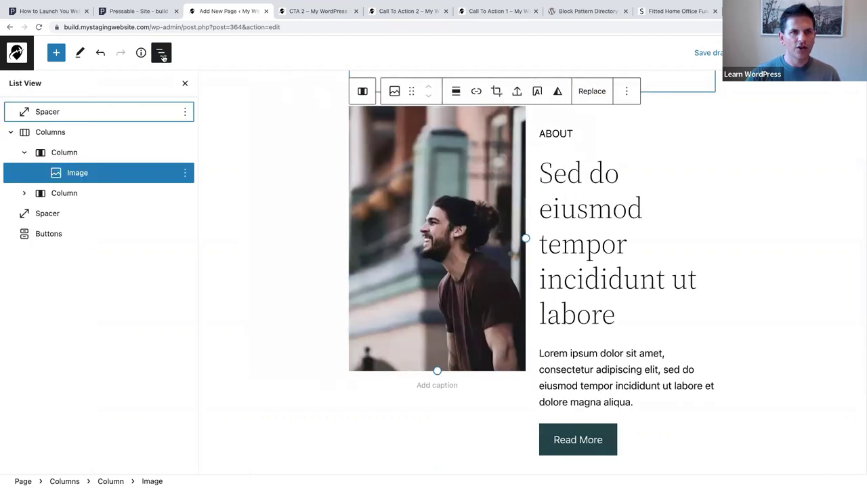
pyautogui.click(61, 153)
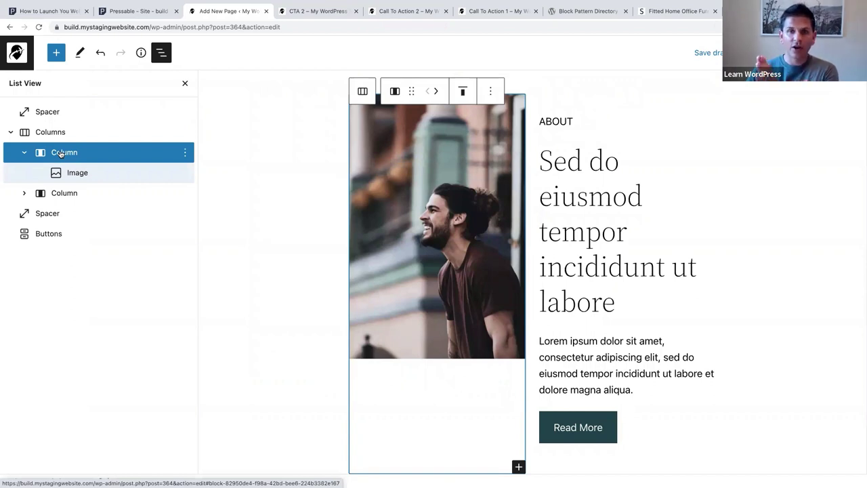
pyautogui.click(437, 92)
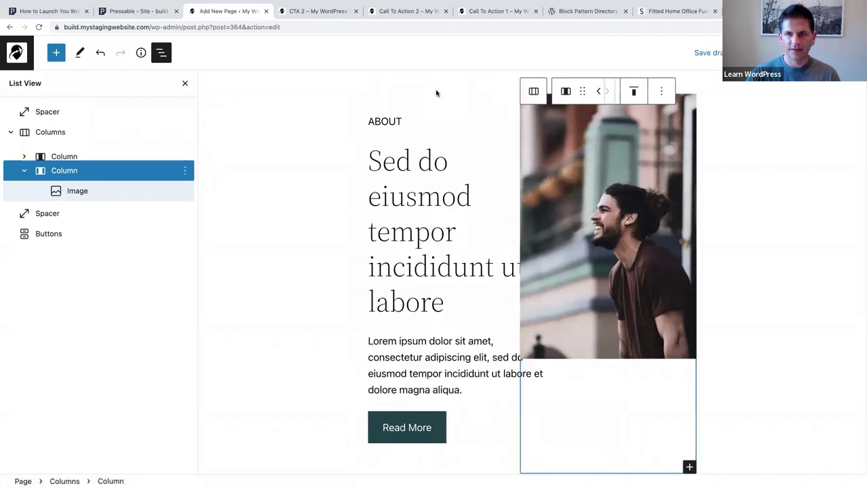
pyautogui.click(436, 298)
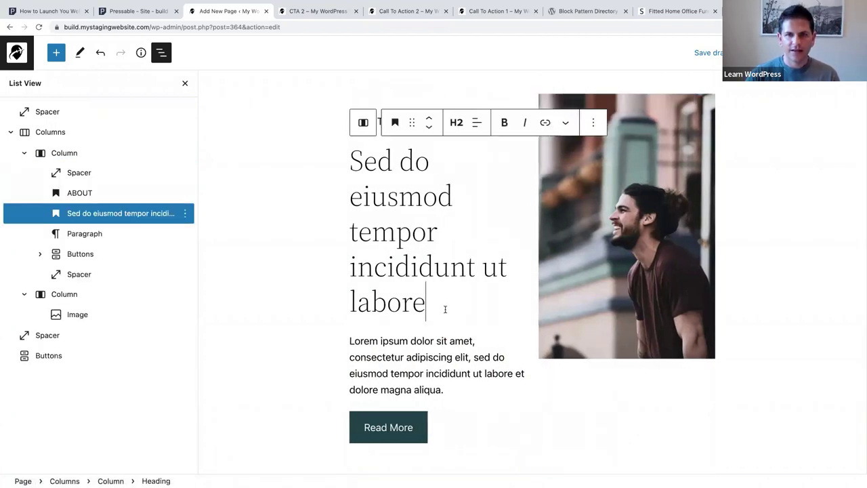
# - Look over the CTA 2 preview and the site's Pages list, then return to Pattern 1
pyautogui.click(320, 11)
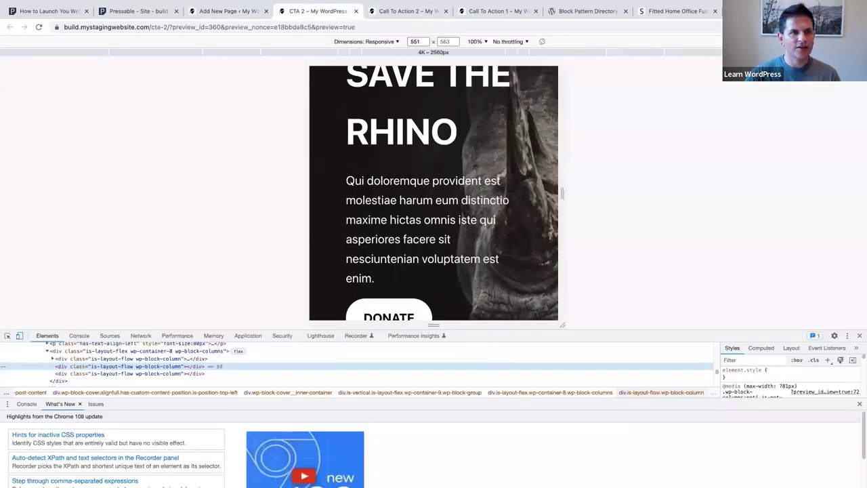
pyautogui.click(390, 13)
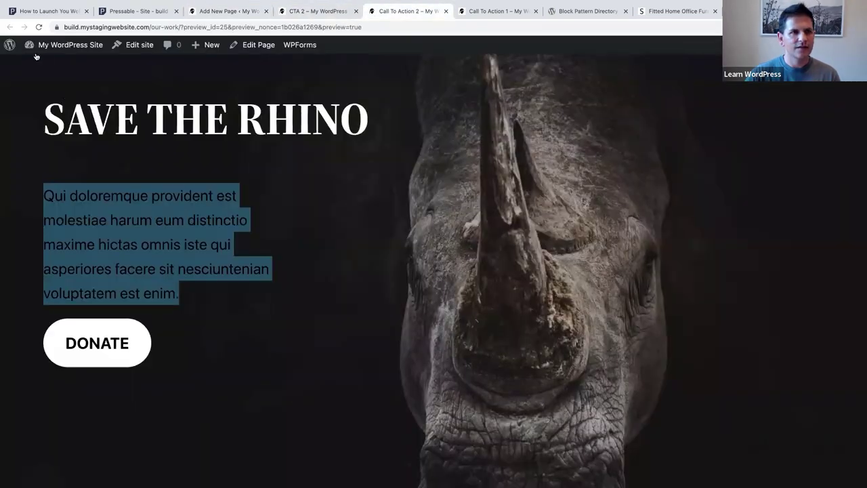
pyautogui.moveTo(67, 43)
pyautogui.click(38, 63)
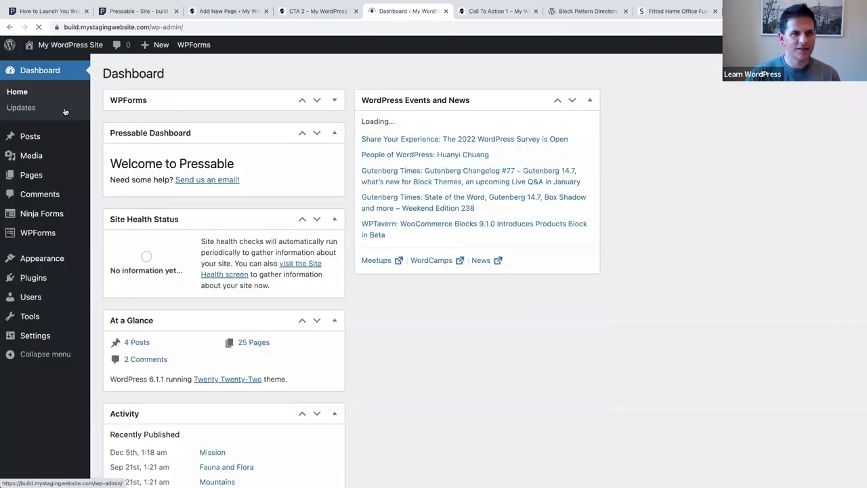
pyautogui.click(34, 176)
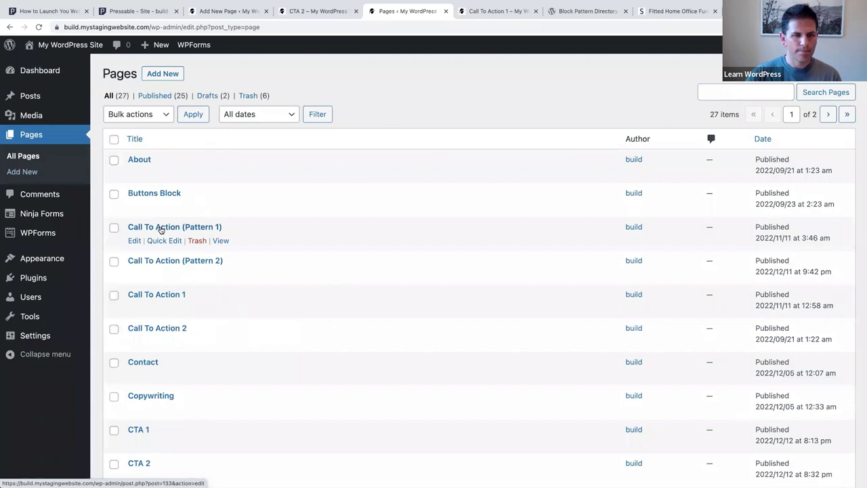
pyautogui.click(234, 11)
# - Change the heading to 'Innovator, Entrepreneur & Adventure Seeker!'
pyautogui.moveTo(425, 302); pyautogui.dragTo(351, 173)
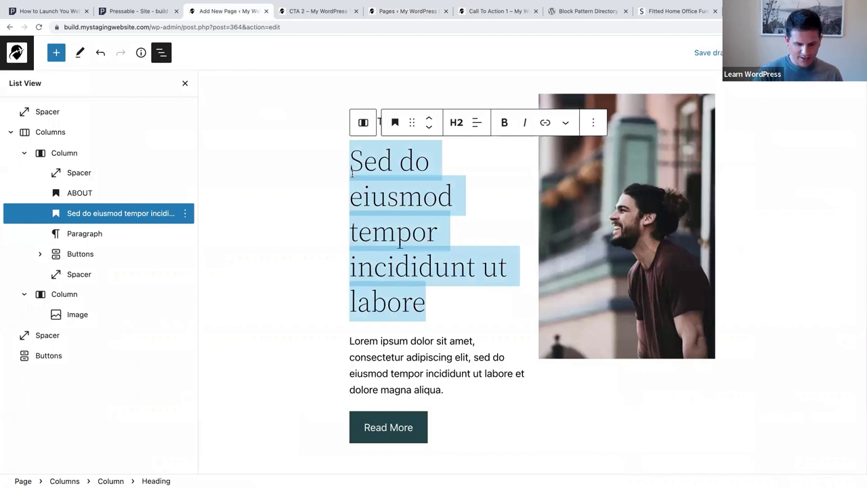
pyautogui.scroll(2, 351, 174)
pyautogui.write('Innovator, S')
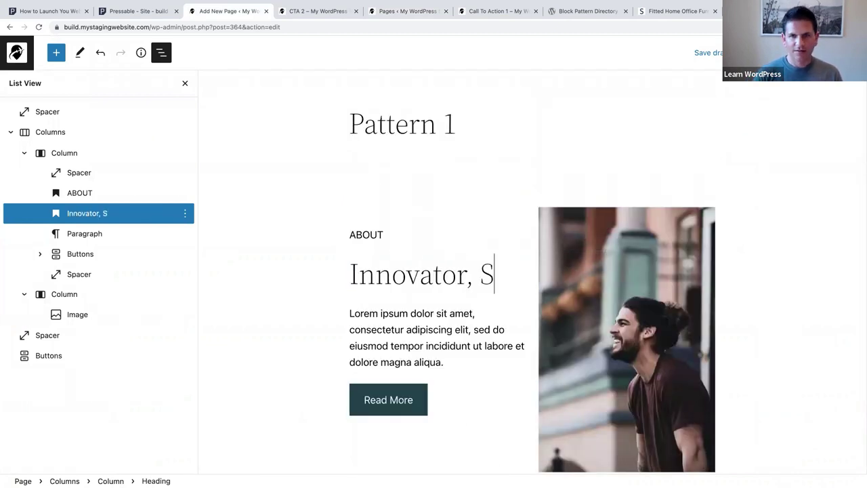
pyautogui.press('BackSpace')
pyautogui.write('En')
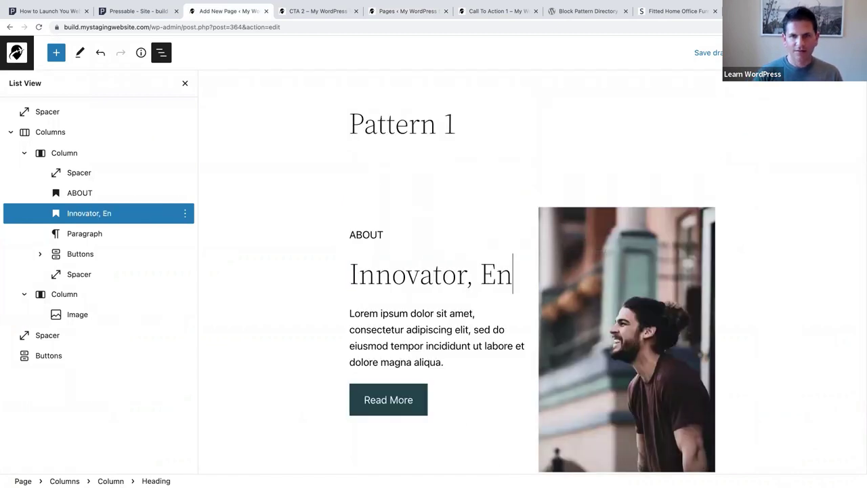
pyautogui.write('trepreneur')
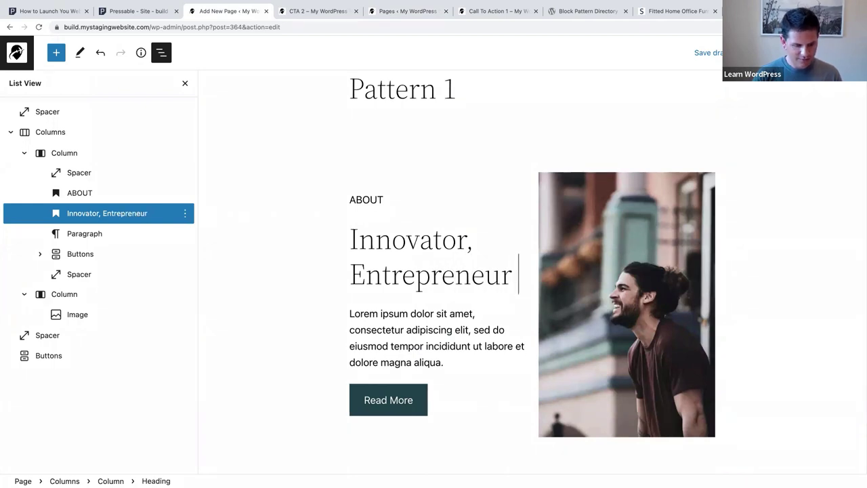
pyautogui.write(' &')
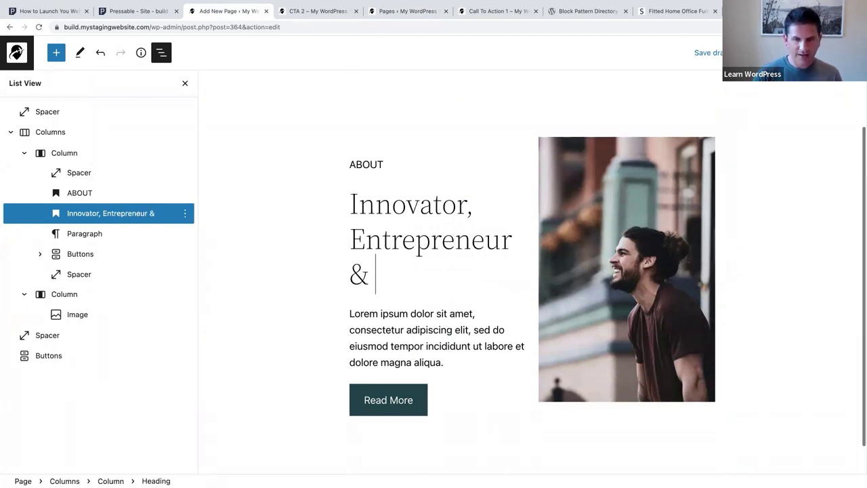
pyautogui.write(' Adventure Seeker!')
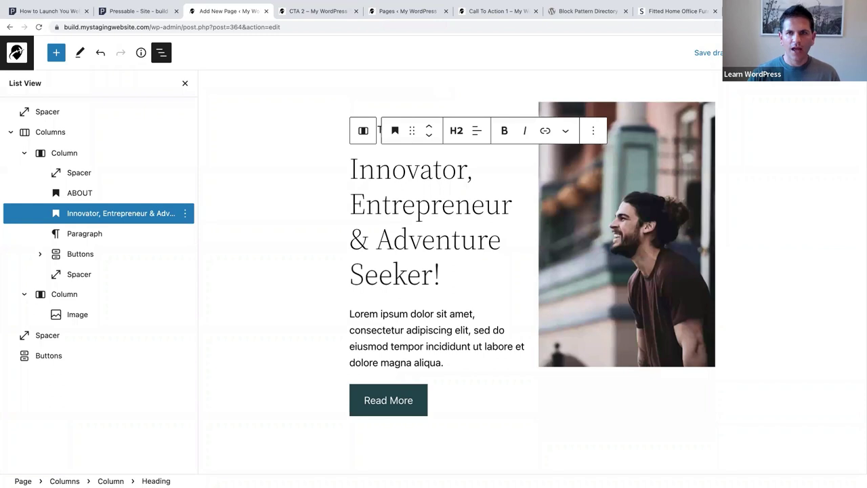
pyautogui.click(369, 400)
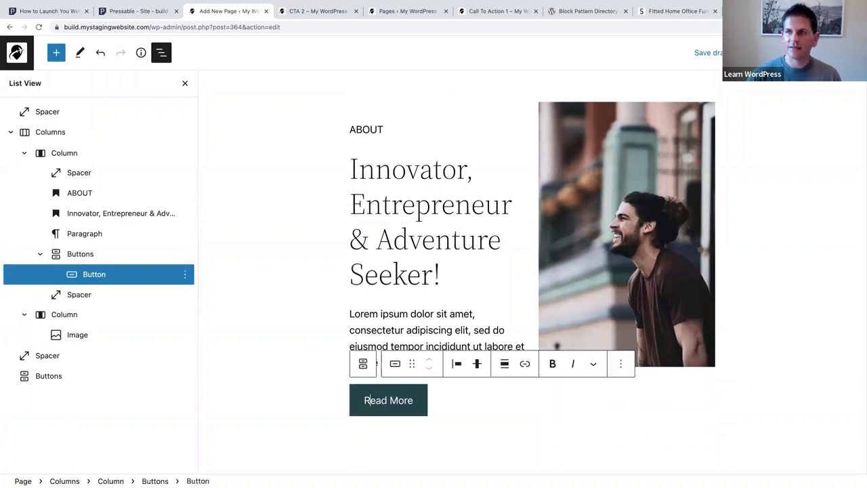
# - Switch the Read More button to the Outline style and close List View and settings
pyautogui.hotkey('ctrl', 'shift', ',')
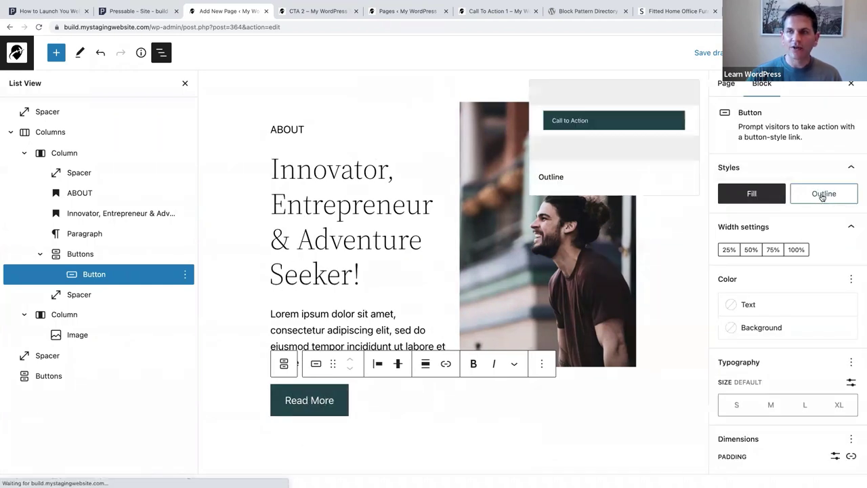
pyautogui.click(823, 195)
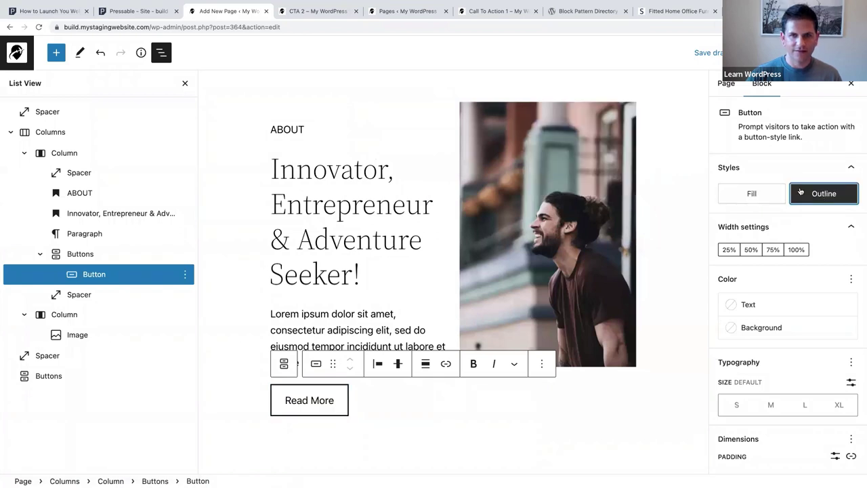
pyautogui.moveTo(325, 146)
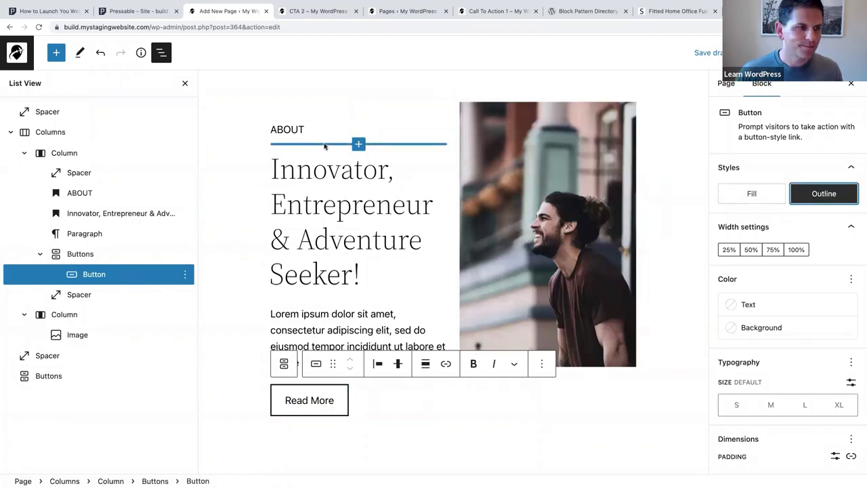
pyautogui.click(184, 84)
pyautogui.press('super+shift+comma')
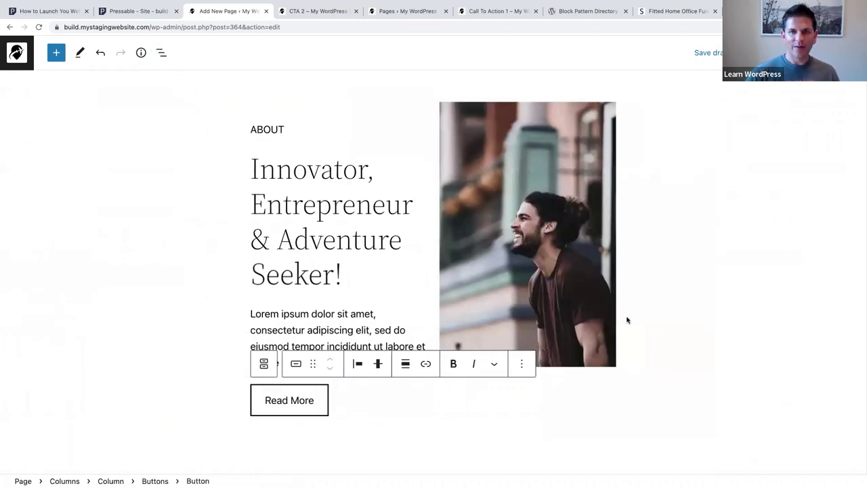
pyautogui.click(662, 326)
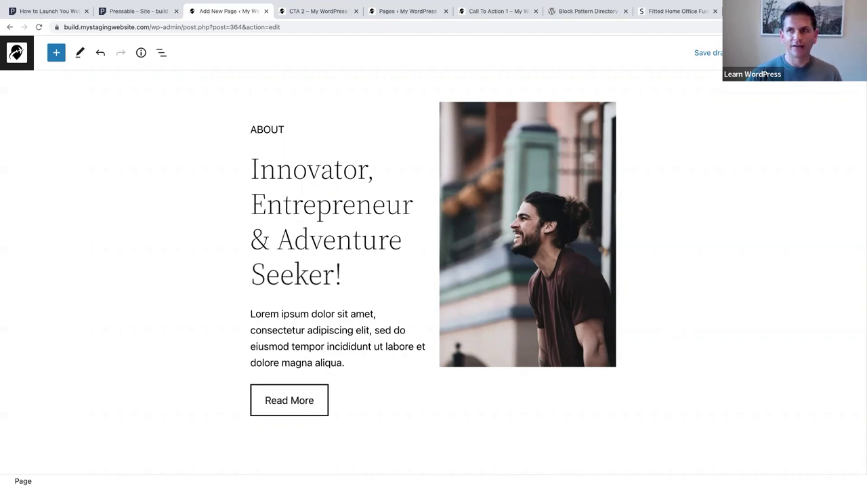
# - Publish the Pattern 1 page and return to the Pages list
pyautogui.click(785, 52)
pyautogui.click(786, 53)
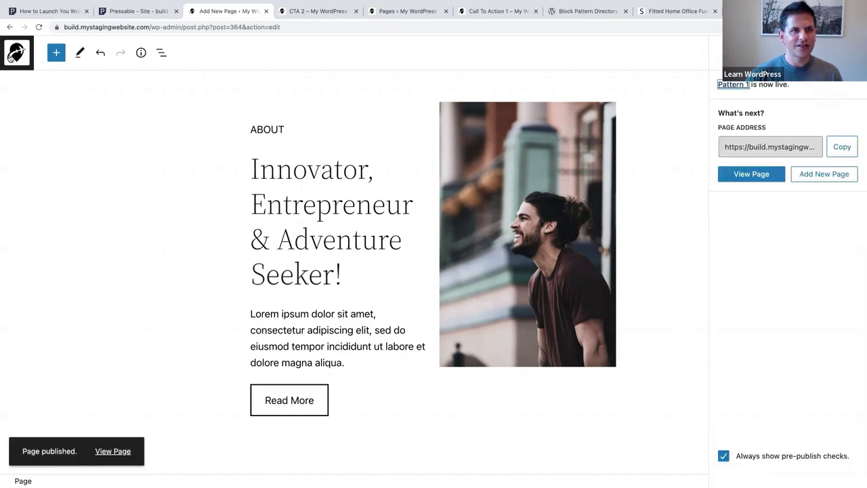
pyautogui.click(11, 57)
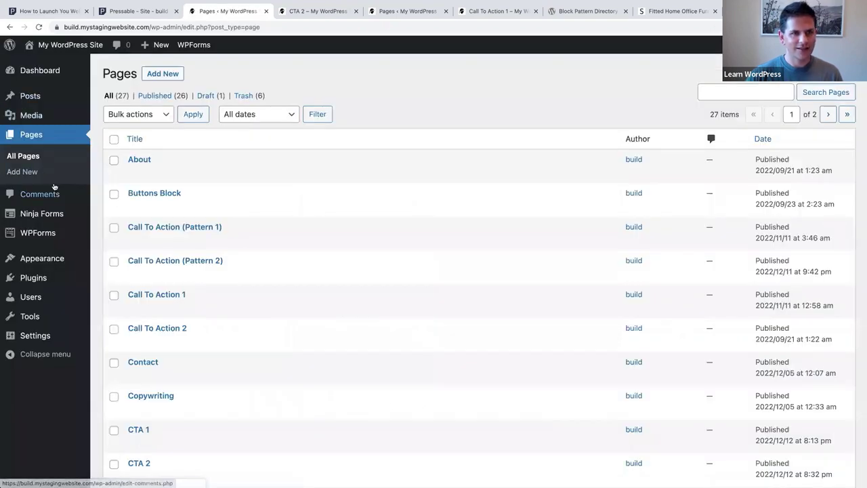
# - Open the Call To Action (Pattern 2) page and select its whole Social Icons group
pyautogui.click(151, 260)
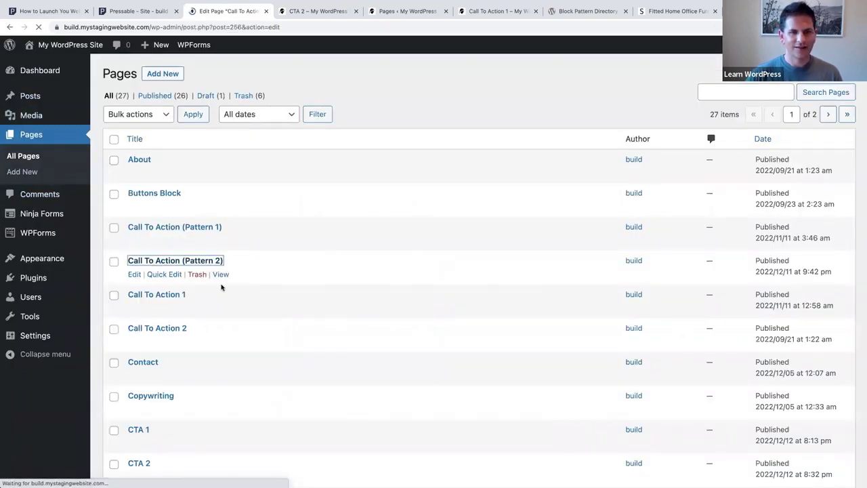
pyautogui.scroll(-2, 397, 303)
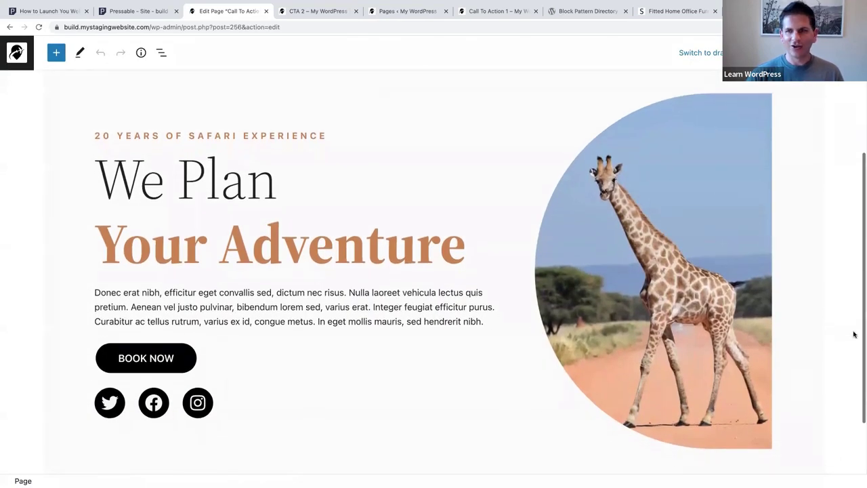
pyautogui.scroll(-1, 825, 335)
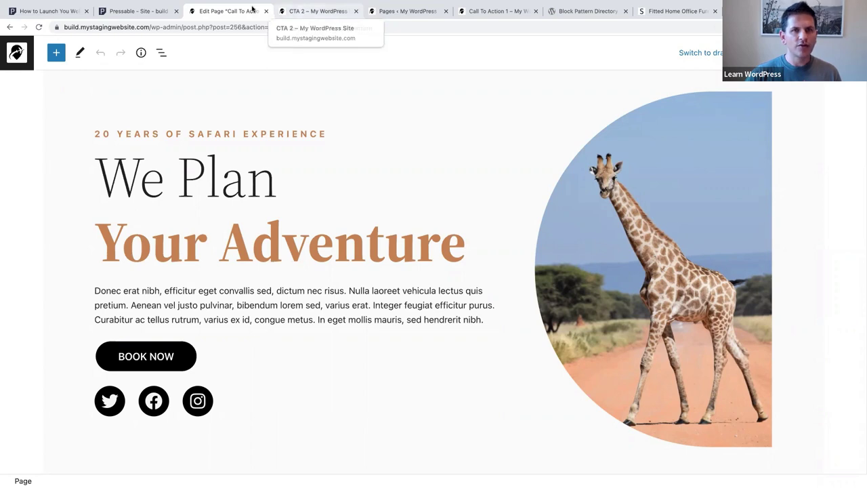
pyautogui.scroll(1, 180, 274)
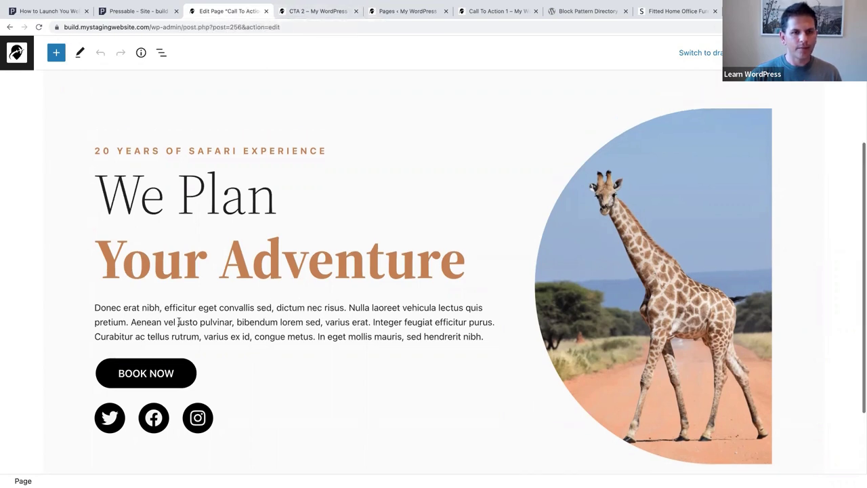
pyautogui.click(198, 429)
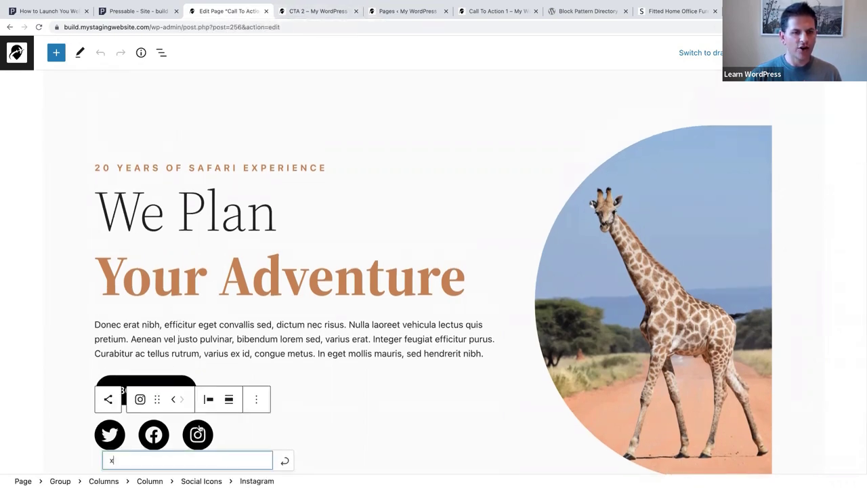
pyautogui.click(108, 399)
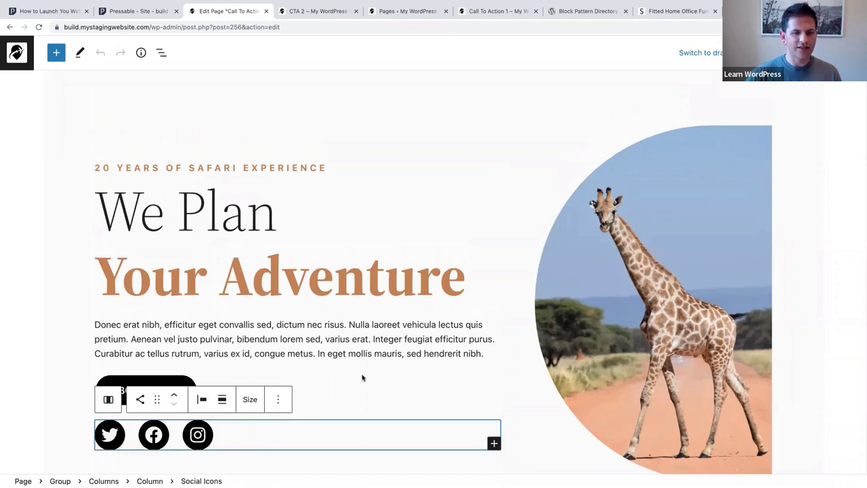
pyautogui.scroll(-2, 348, 362)
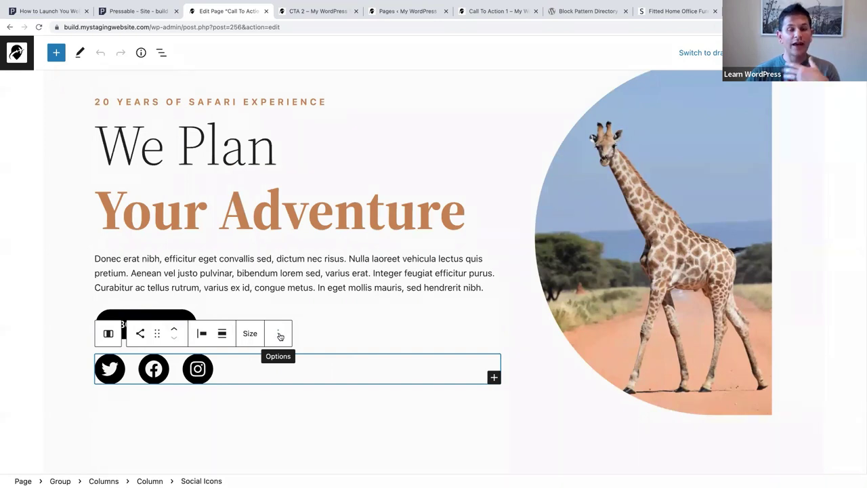
# - Save the Twitter, Facebook and Instagram icons as a reusable block named Social Icons 2
pyautogui.click(279, 334)
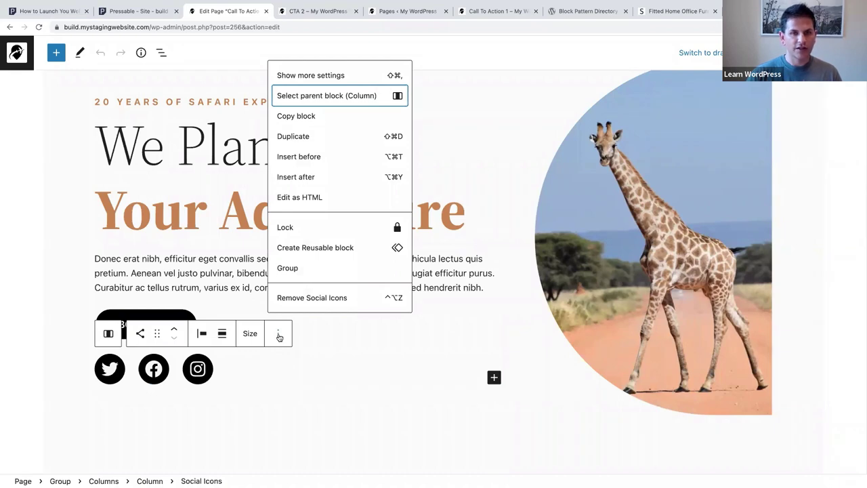
pyautogui.click(303, 249)
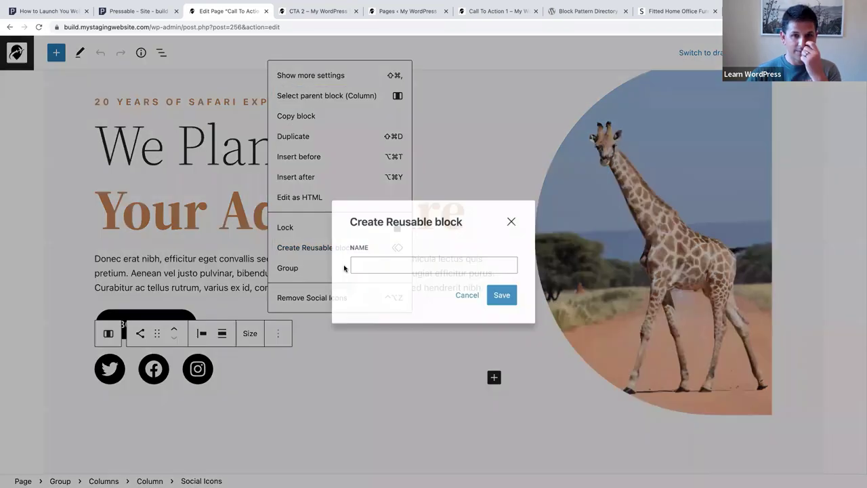
pyautogui.write('So')
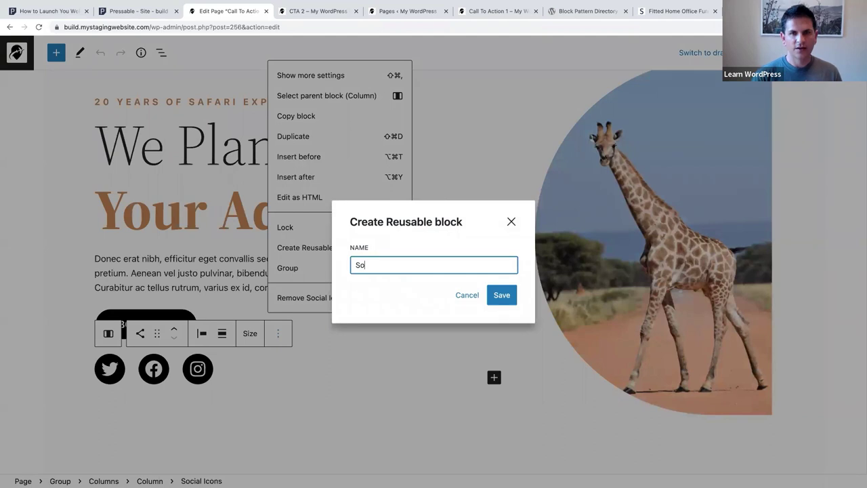
pyautogui.write('cial Icons 2')
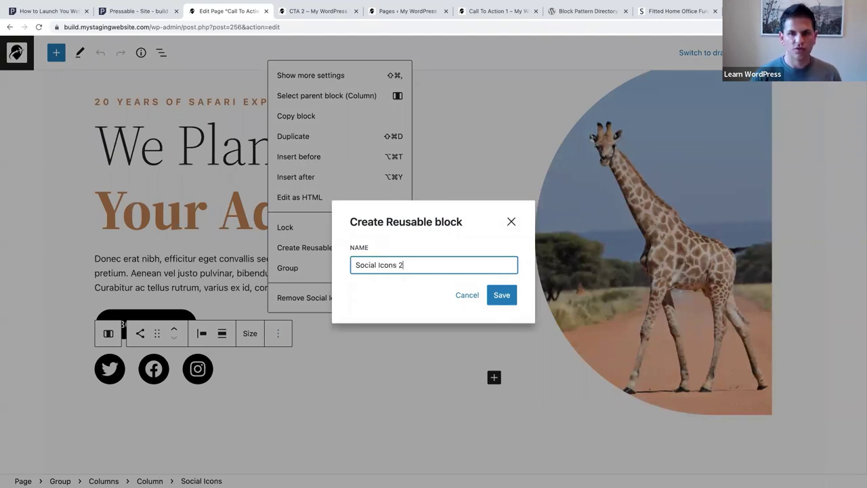
pyautogui.click(501, 295)
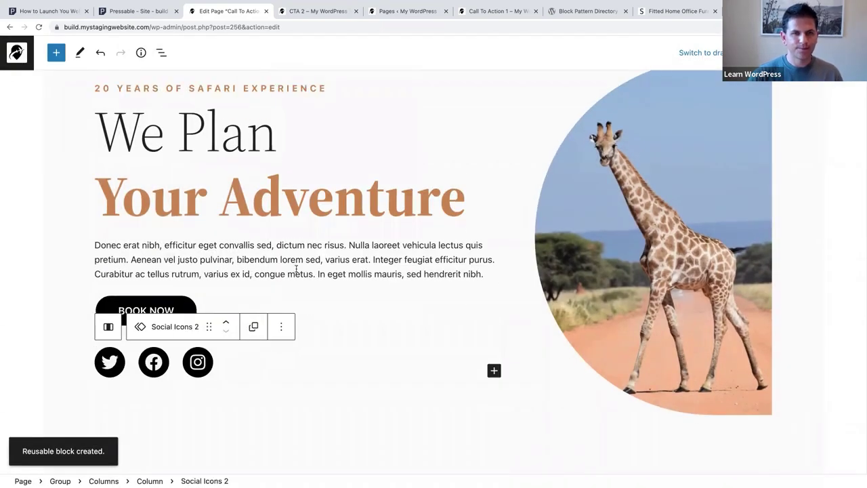
pyautogui.scroll(3, 296, 269)
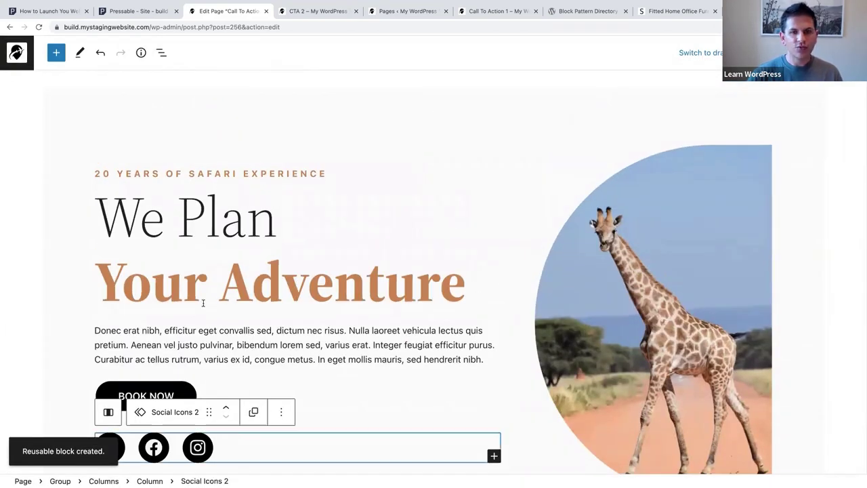
pyautogui.scroll(-2, 254, 264)
# - Leave the current editor and start a new page titled 'Pattern 2'
pyautogui.click(15, 54)
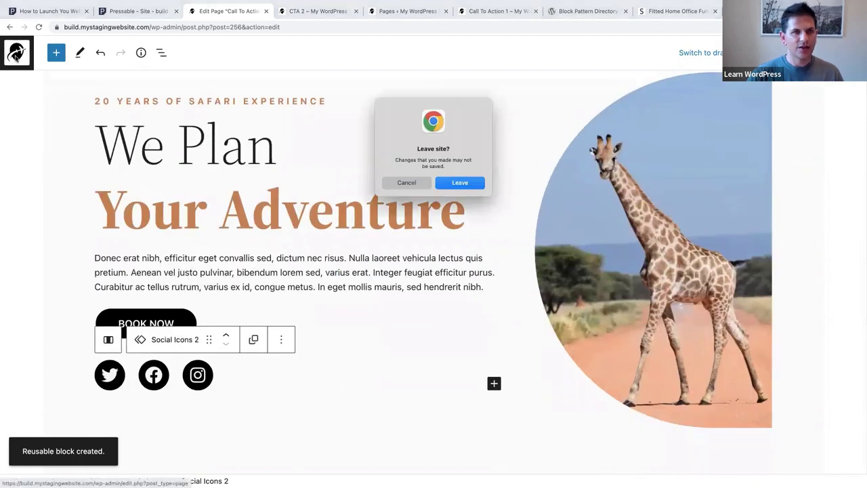
pyautogui.click(462, 184)
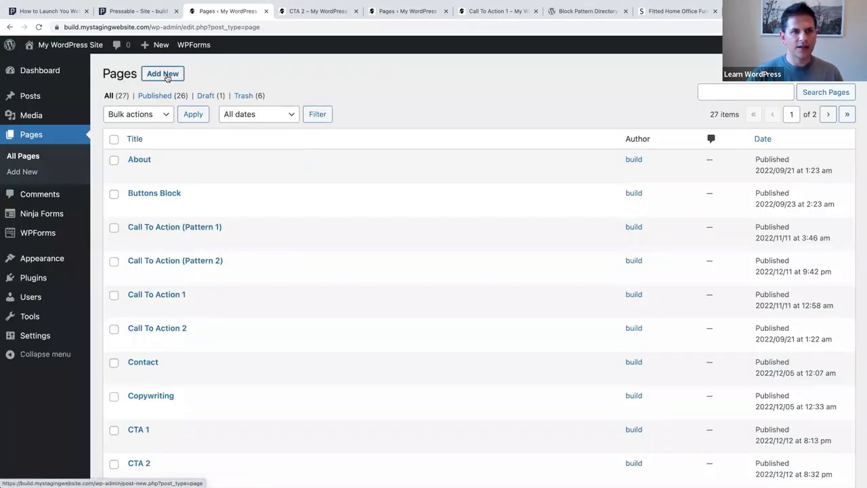
pyautogui.click(165, 75)
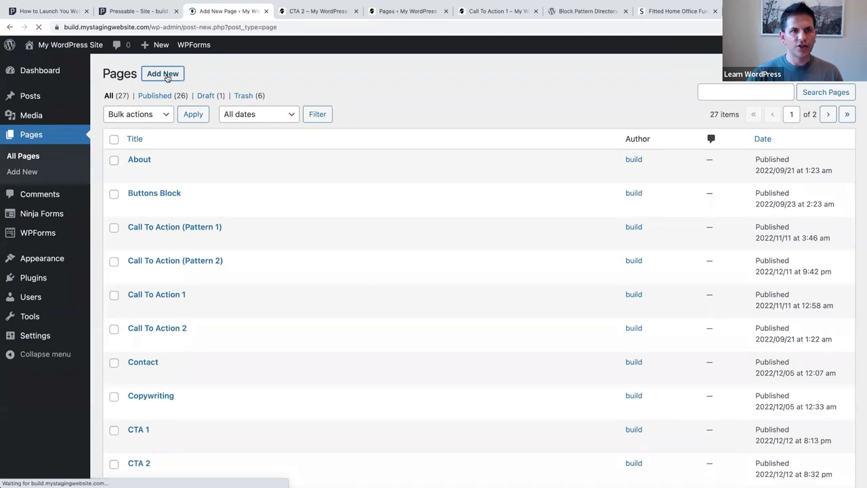
pyautogui.write('Pa')
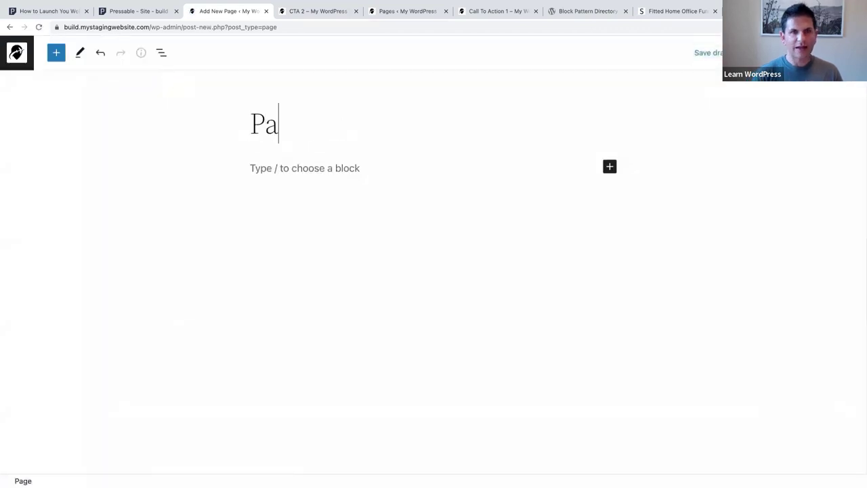
pyautogui.write('ttern 23')
pyautogui.press('BackSpace')
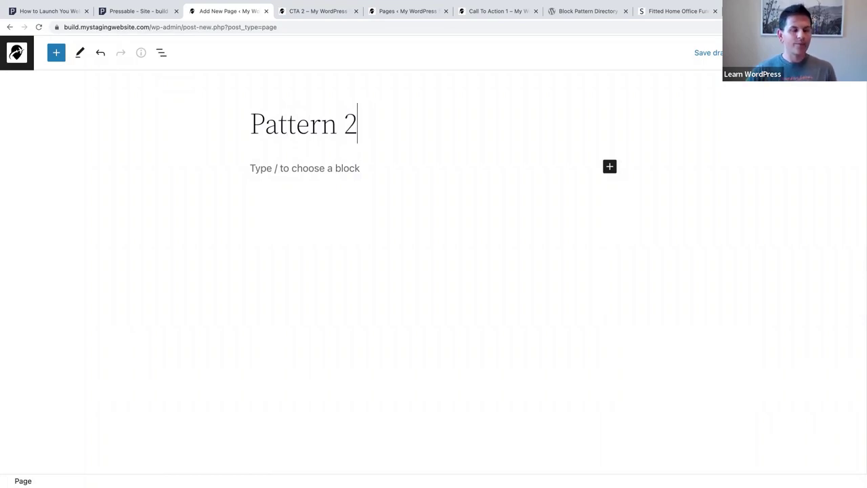
# - Copy the banner pattern with heading, text, call to action button and image from directory page 3
pyautogui.click(584, 13)
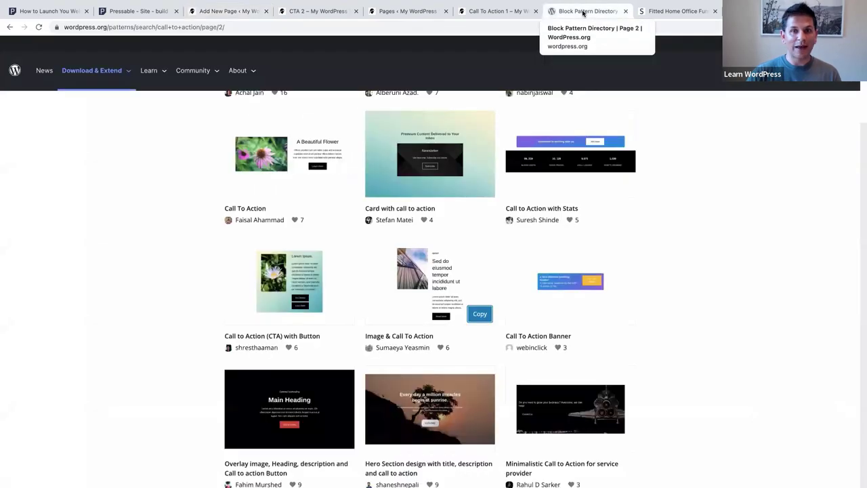
pyautogui.scroll(-6, 656, 255)
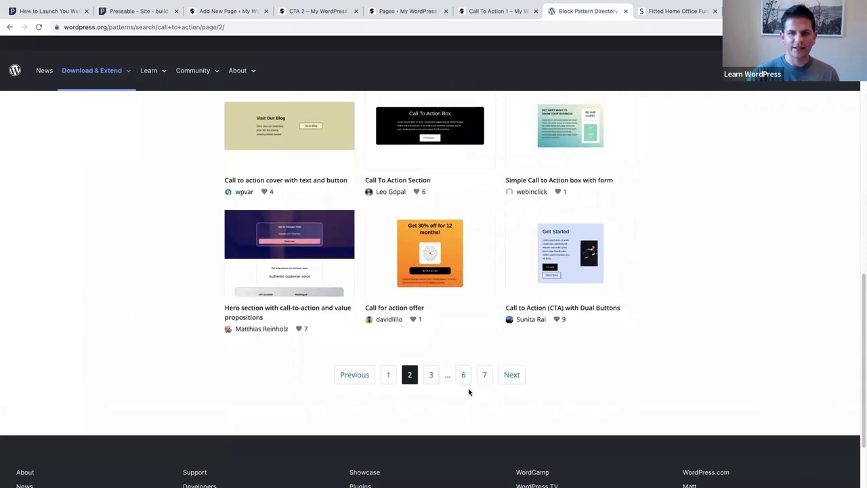
pyautogui.click(431, 377)
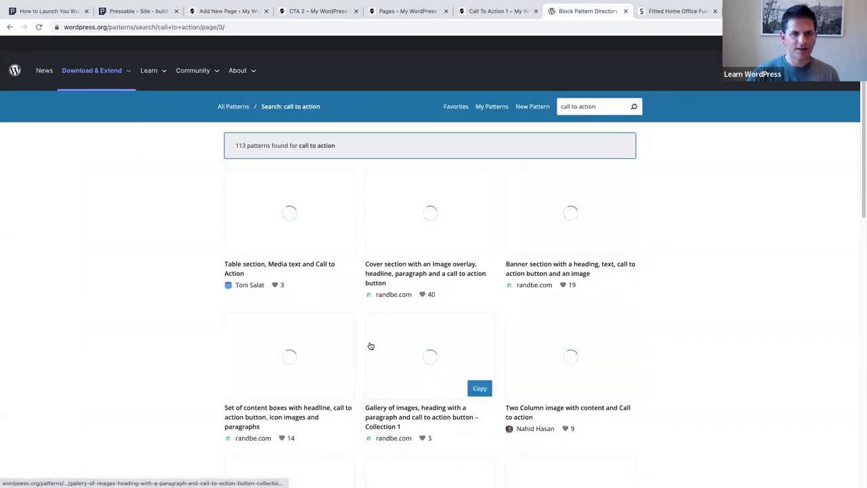
pyautogui.scroll(-1, 199, 278)
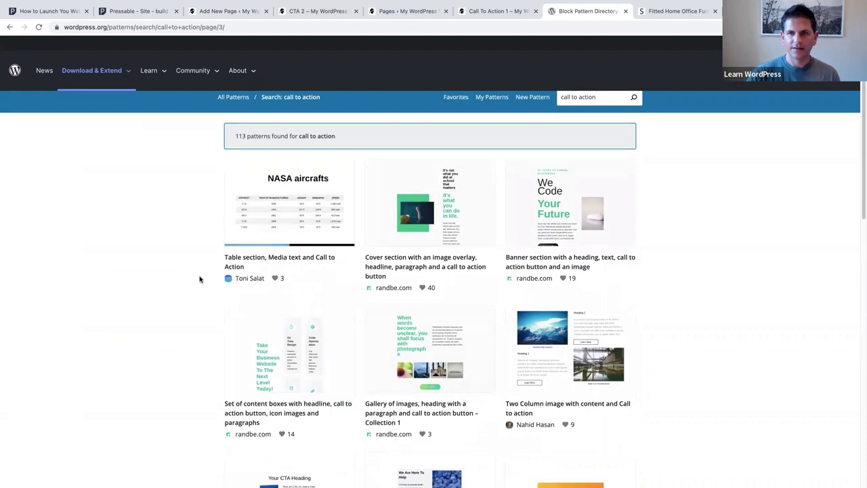
pyautogui.scroll(-1, 199, 278)
pyautogui.moveTo(562, 183)
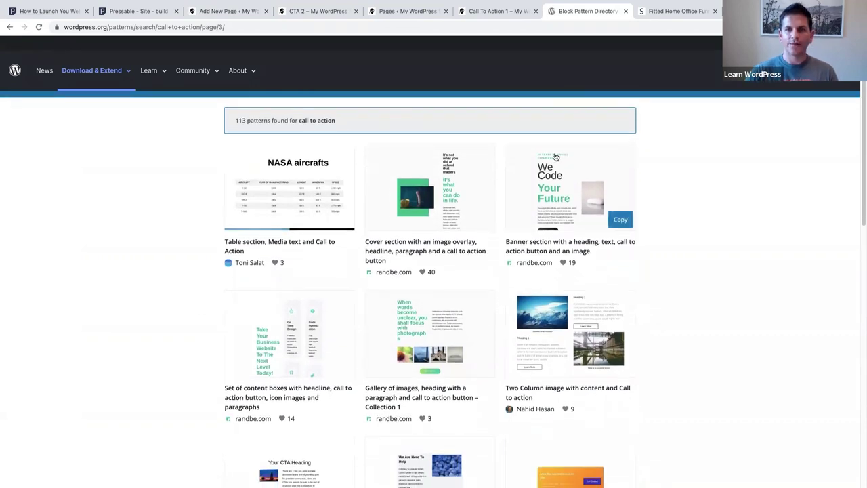
pyautogui.click(620, 220)
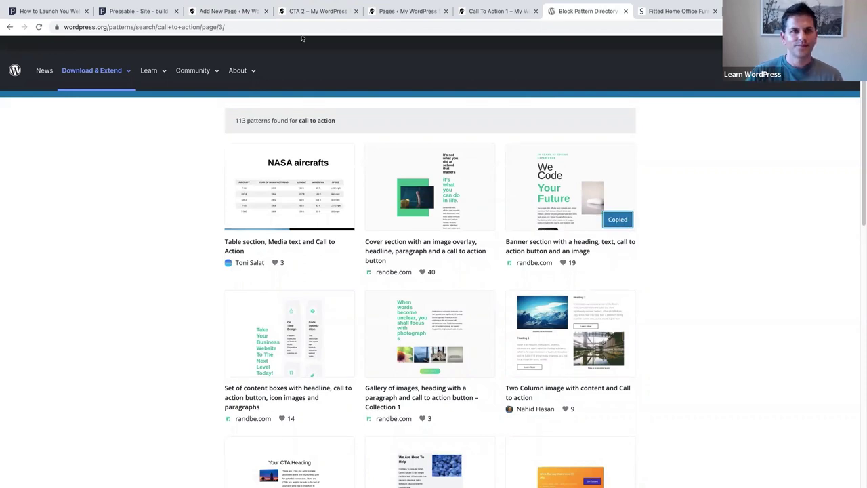
pyautogui.click(229, 12)
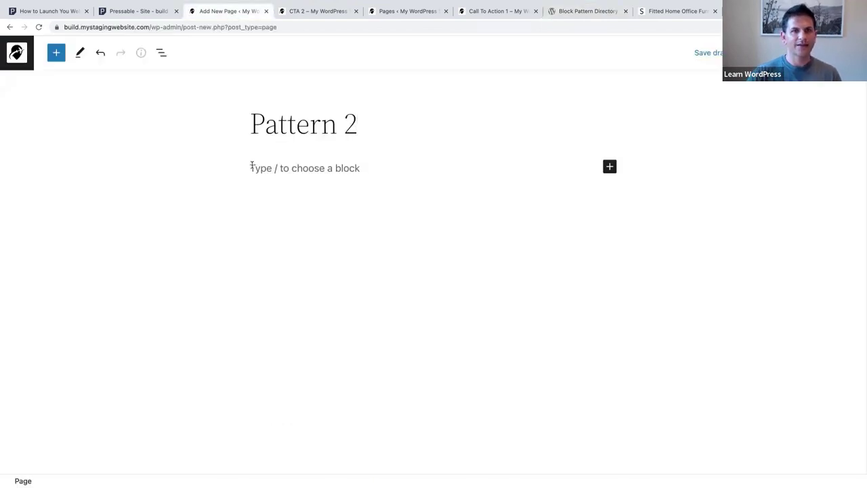
# - Paste the We Code Your Future banner and delete its FACEBOOK - INSTAGRAM - YOUTUBE line
pyautogui.click(250, 167)
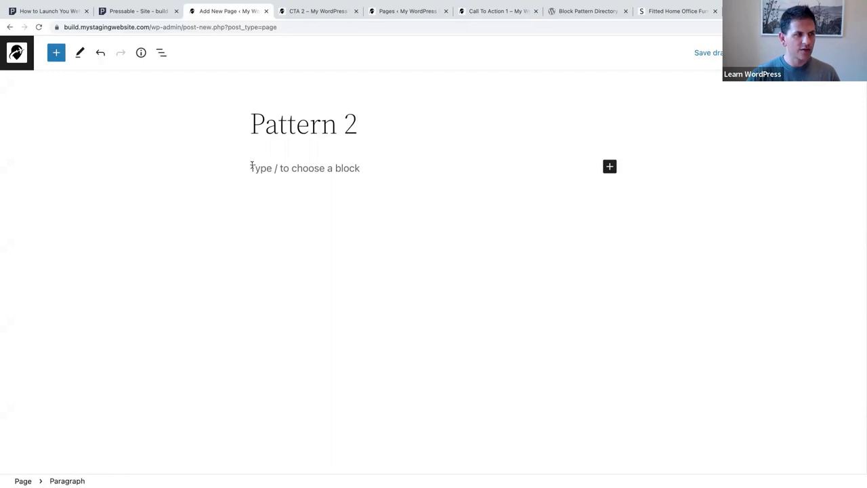
pyautogui.hotkey('ctrl', 'v')
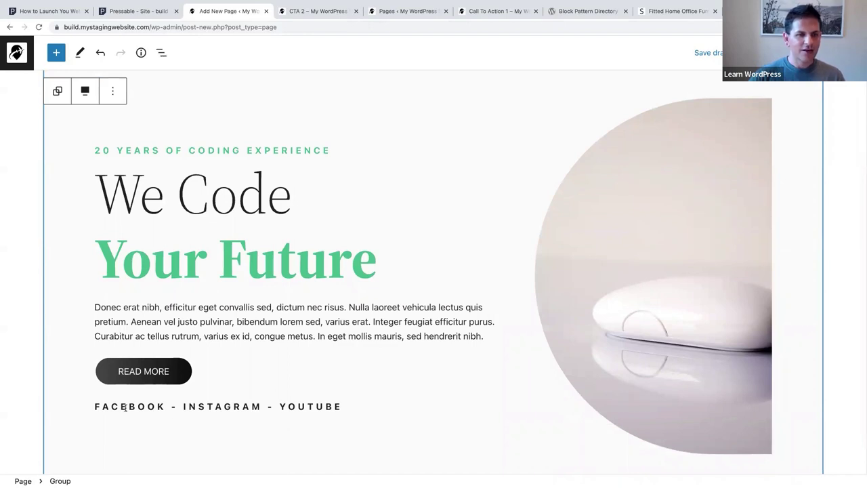
pyautogui.moveTo(94, 409); pyautogui.dragTo(330, 408)
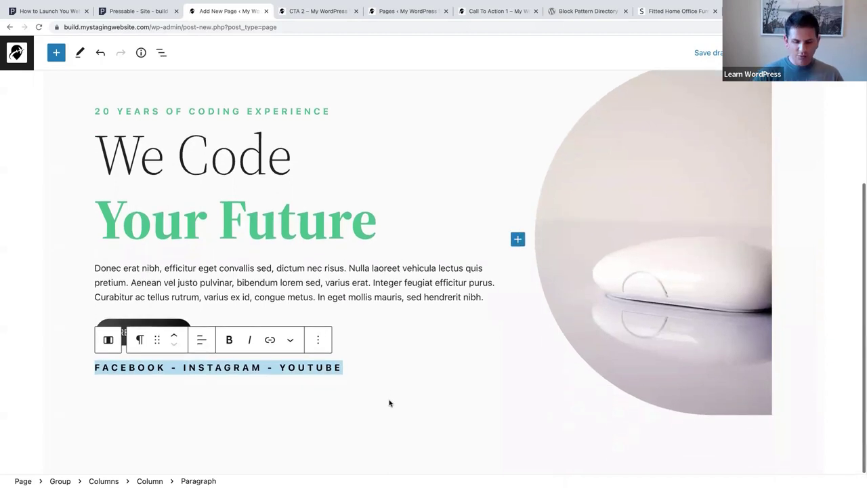
pyautogui.press('BackSpace')
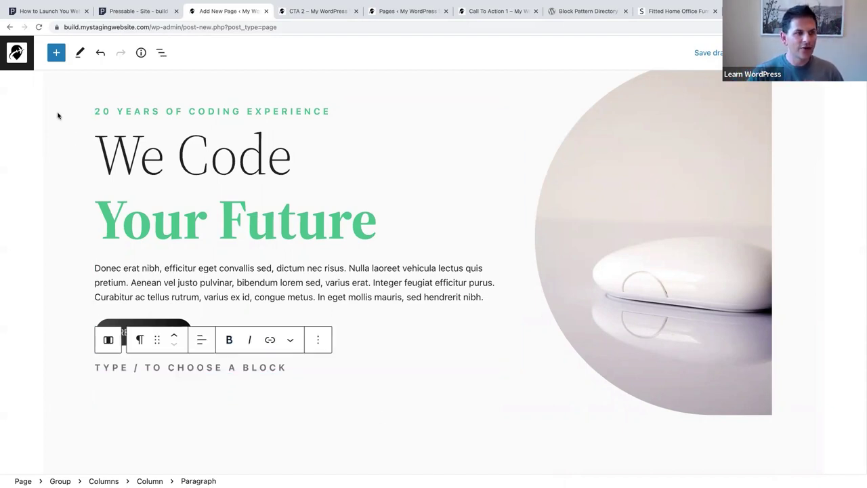
# - Insert the reusable Social Icons 2 block beneath the banner's READ MORE button
pyautogui.click(55, 56)
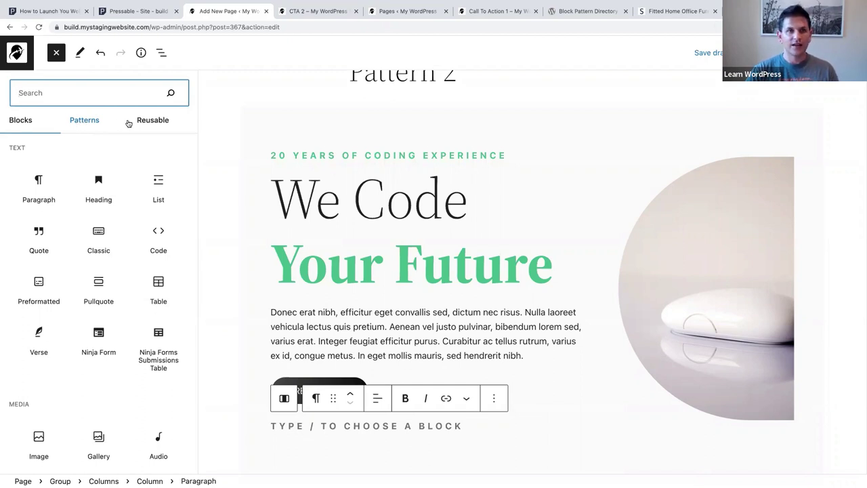
pyautogui.click(150, 121)
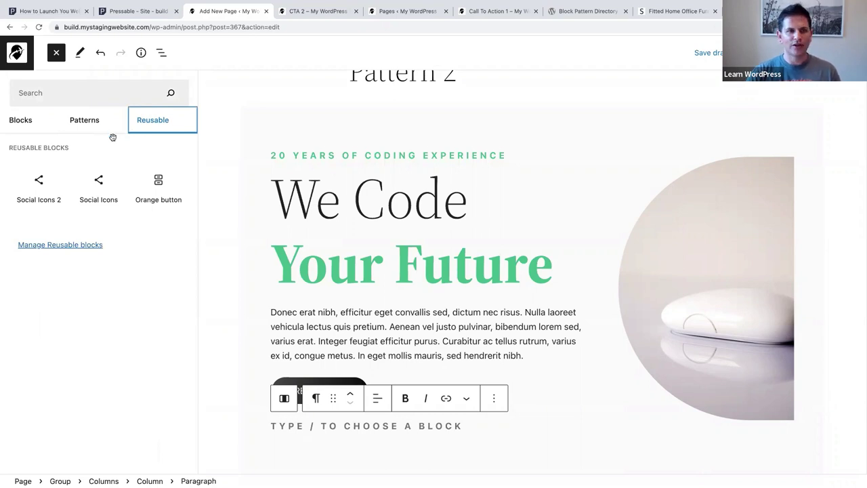
pyautogui.moveTo(39, 184)
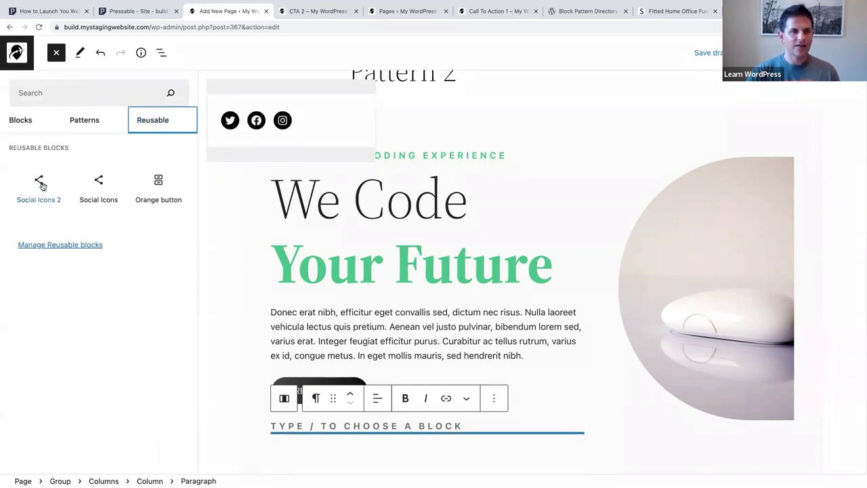
pyautogui.click(40, 185)
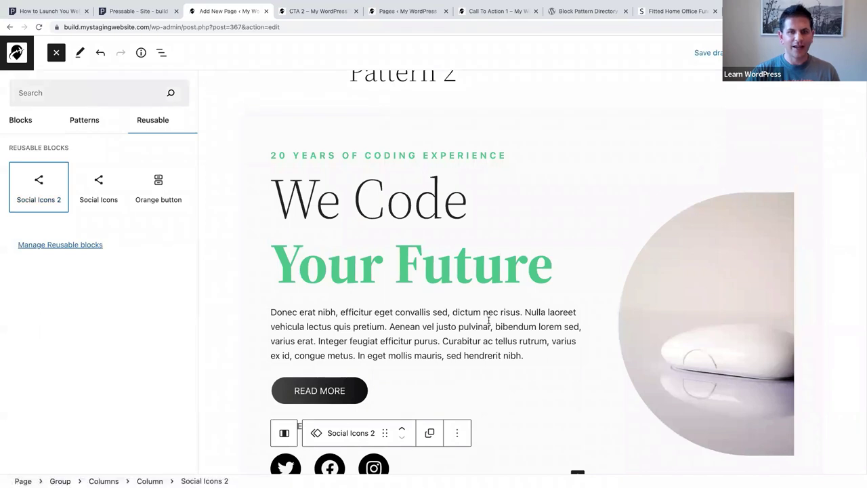
pyautogui.scroll(-2, 495, 325)
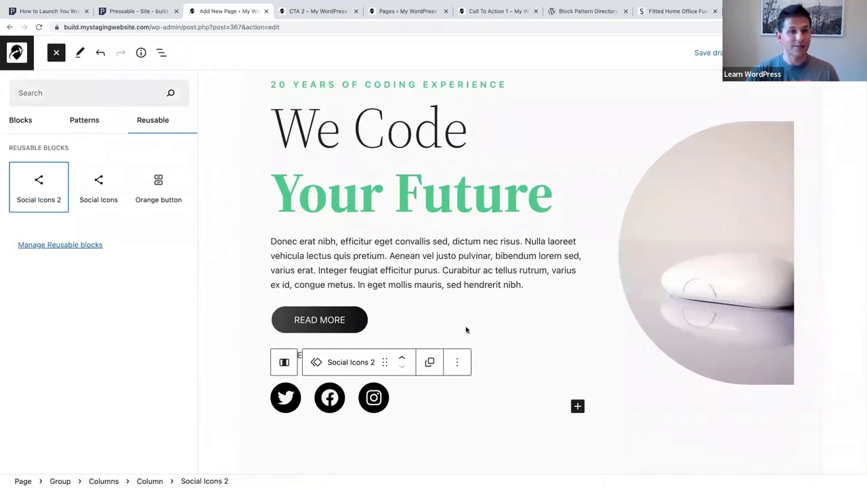
pyautogui.click(217, 101)
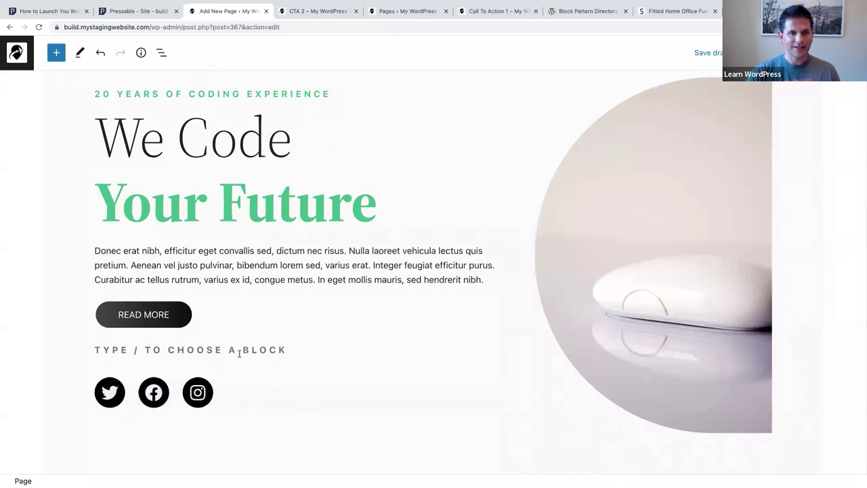
pyautogui.scroll(2, 239, 353)
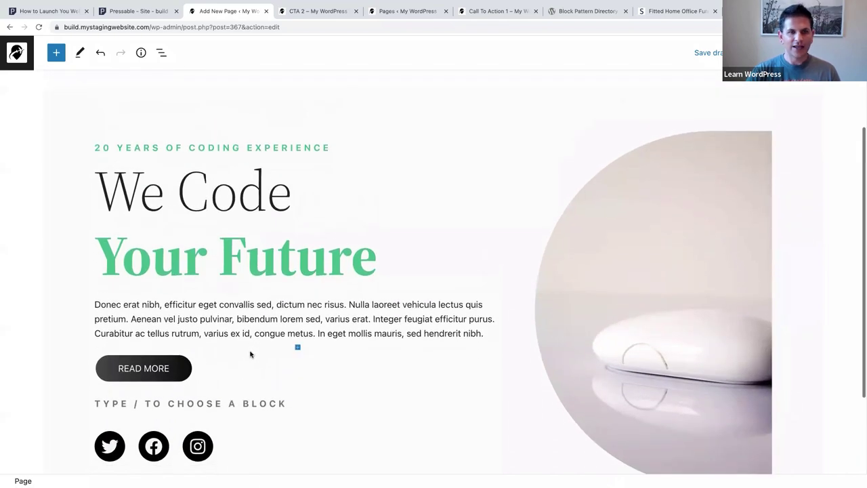
pyautogui.scroll(-1, 250, 354)
# - Replace the banner's round mouse photo with the giraffe picture from the Media Library
pyautogui.click(622, 269)
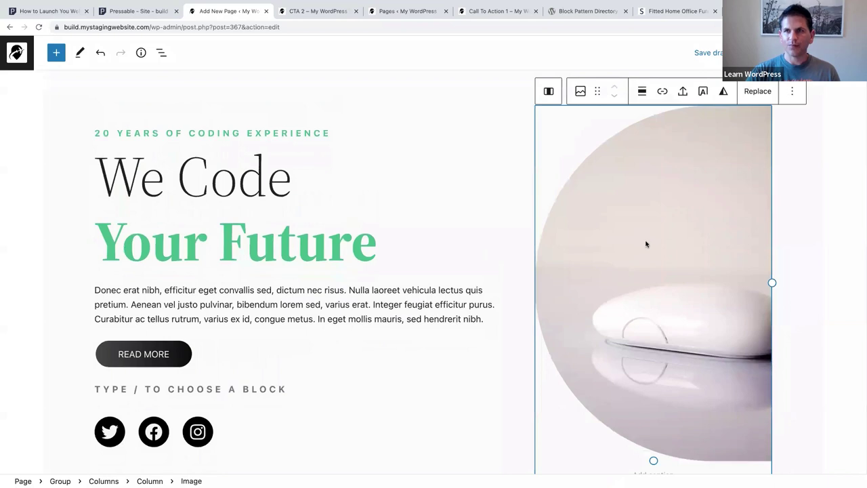
pyautogui.click(757, 92)
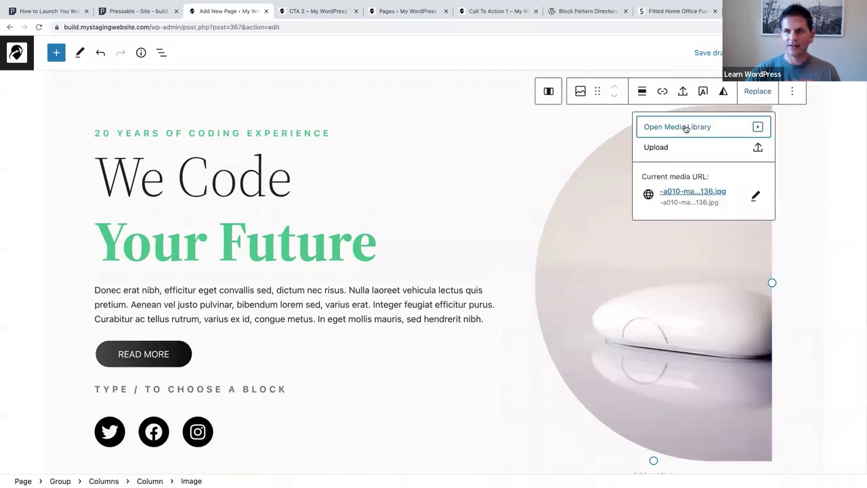
pyautogui.click(686, 128)
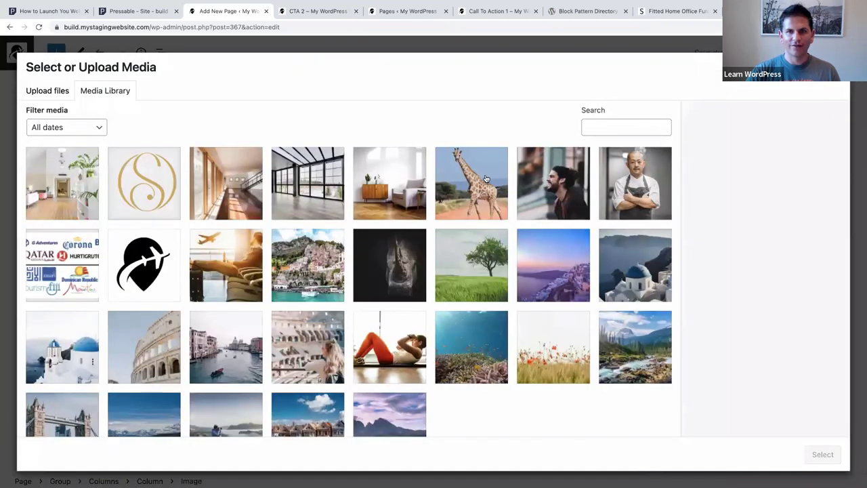
pyautogui.click(484, 179)
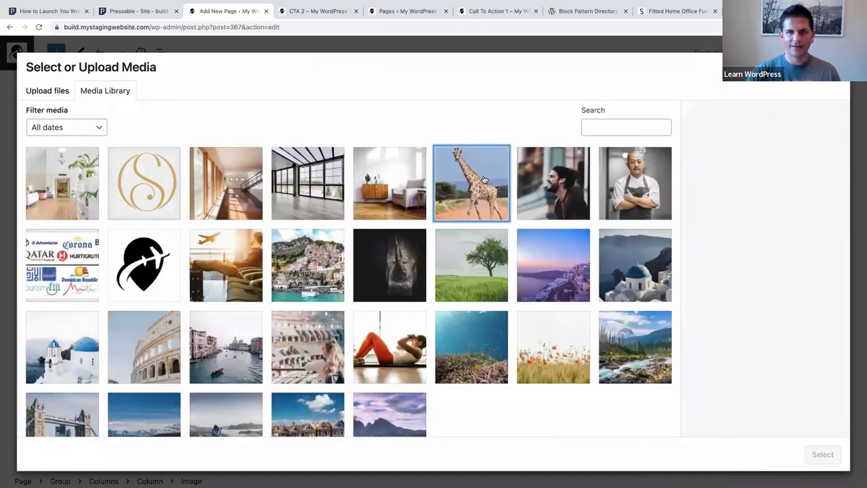
pyautogui.click(830, 451)
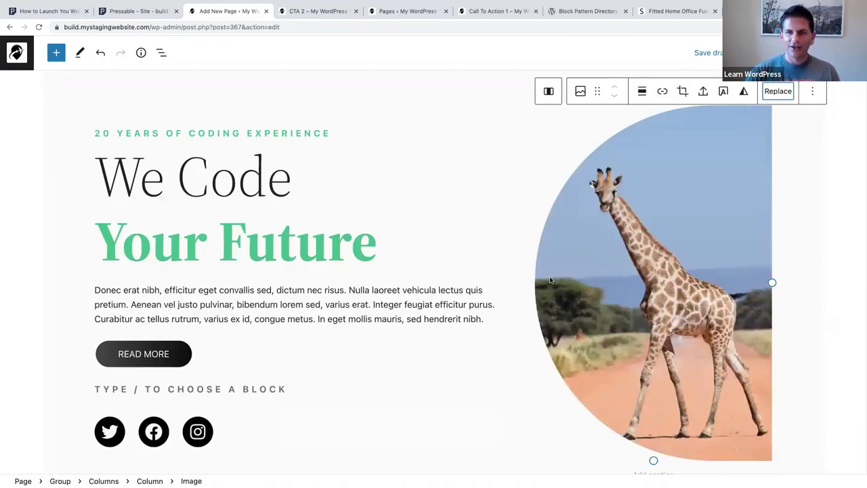
pyautogui.click(606, 236)
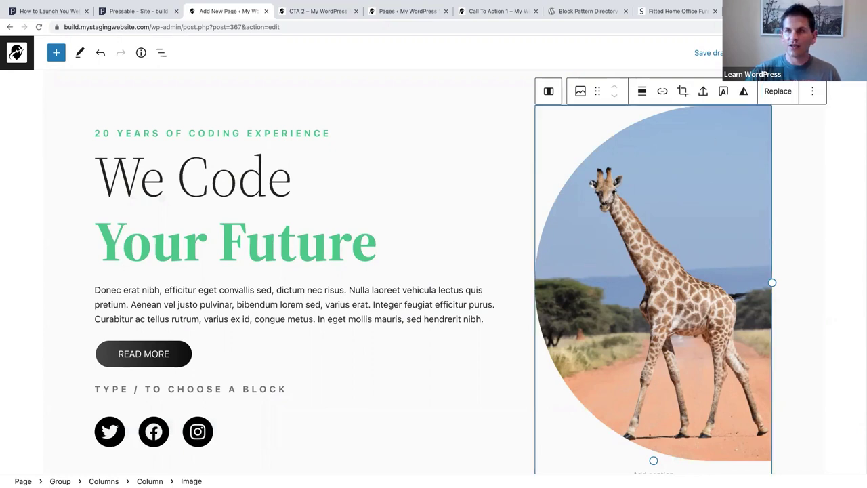
pyautogui.click(847, 52)
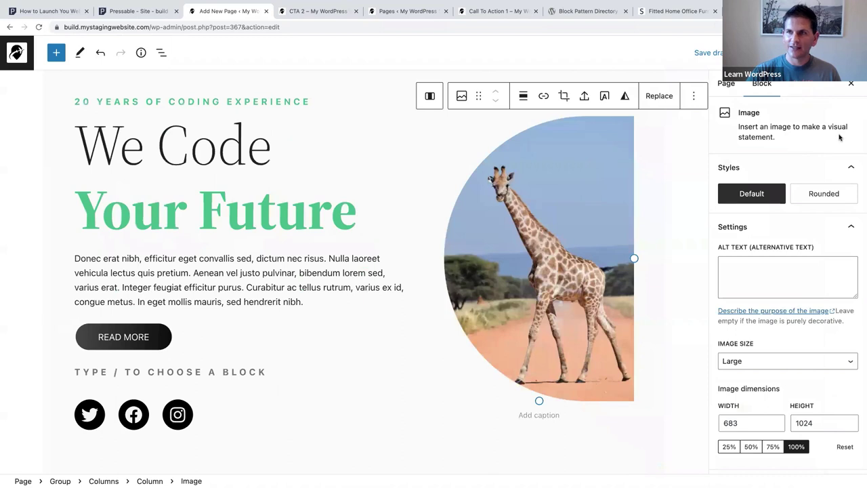
pyautogui.scroll(-1, 812, 214)
pyautogui.scroll(-4, 812, 214)
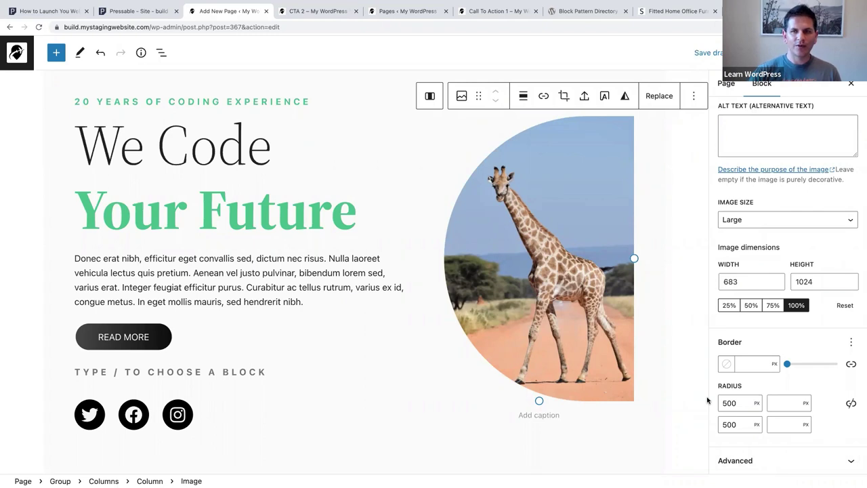
pyautogui.scroll(1, 274, 298)
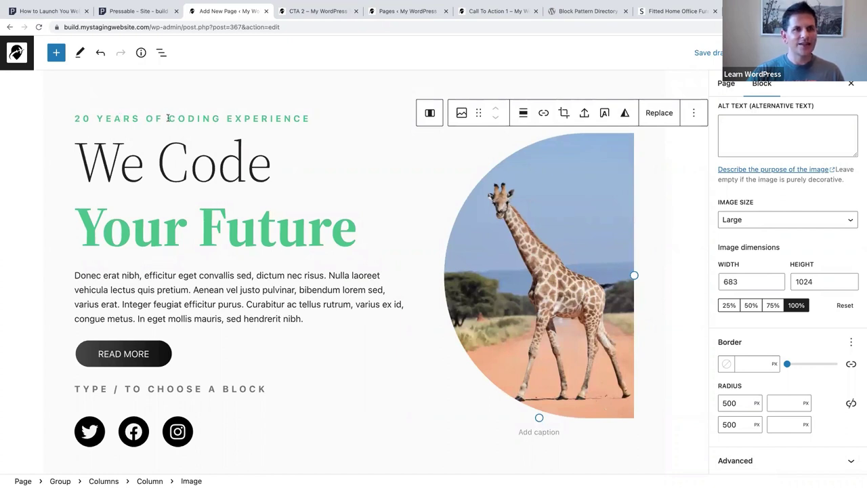
# - Change CODING to SAFARI, Code to Plan, and Future to Adventure in the banner text
pyautogui.doubleClick(204, 119)
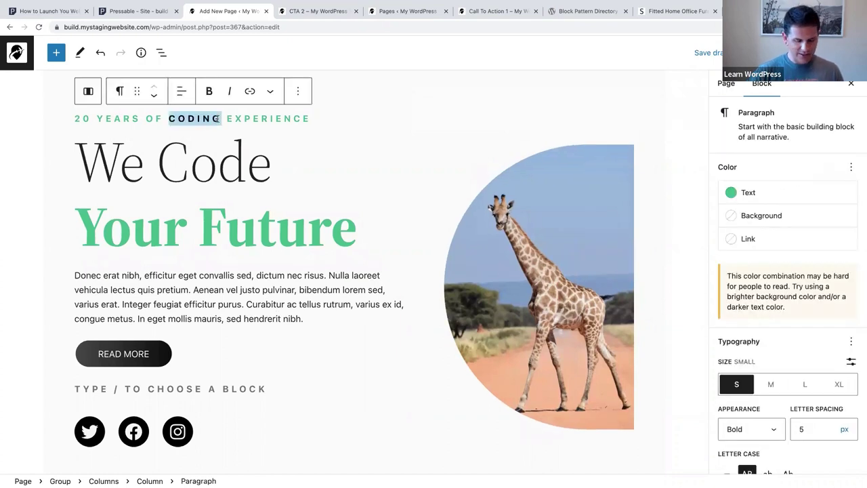
pyautogui.write('SAFA')
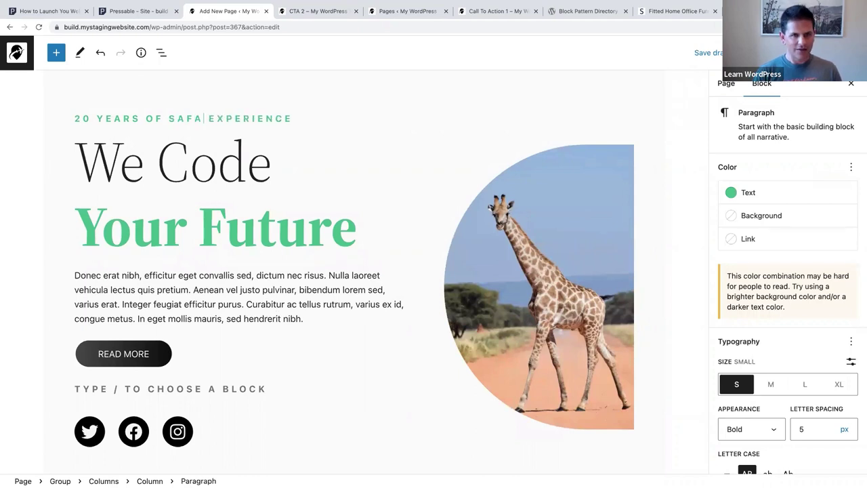
pyautogui.write('RI')
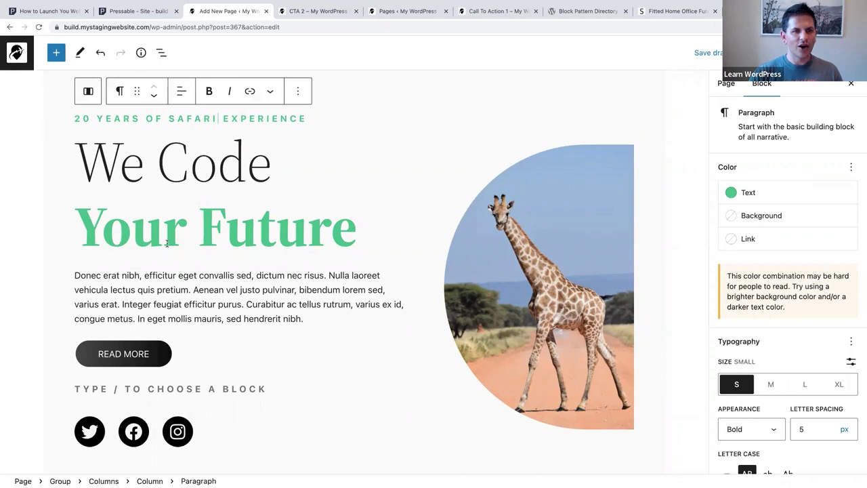
pyautogui.moveTo(159, 162); pyautogui.dragTo(260, 164)
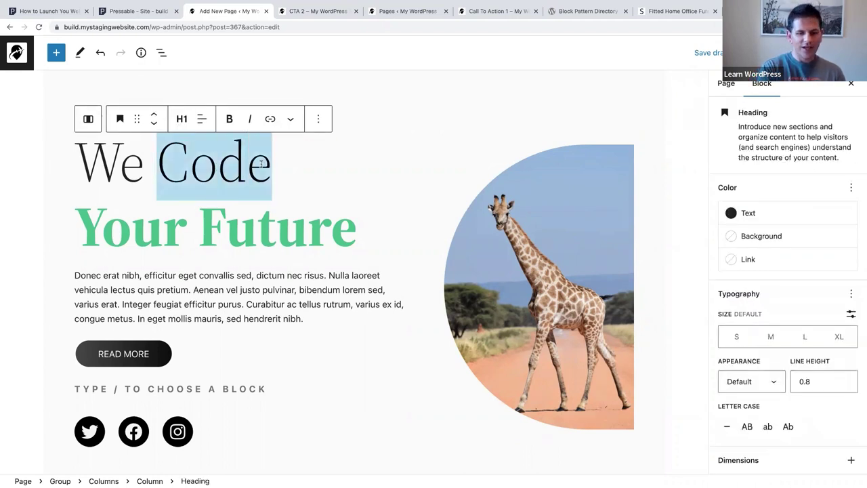
pyautogui.write('Plan')
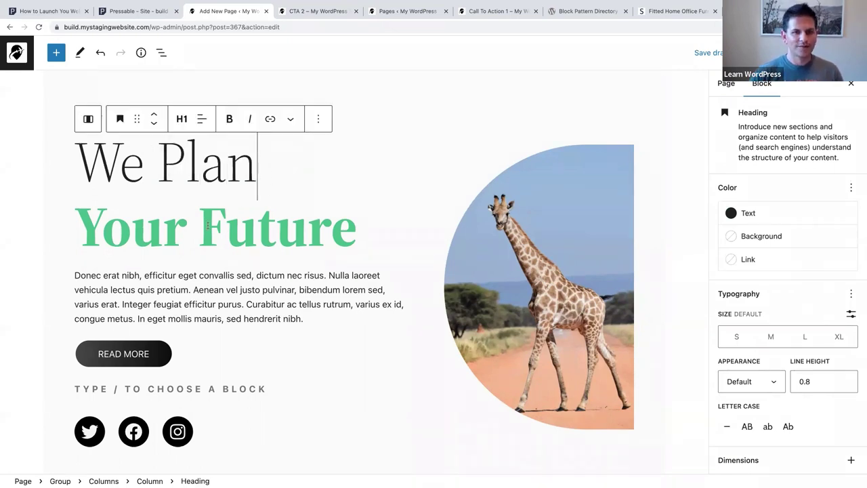
pyautogui.moveTo(201, 227); pyautogui.dragTo(356, 227)
pyautogui.write('Adventure')
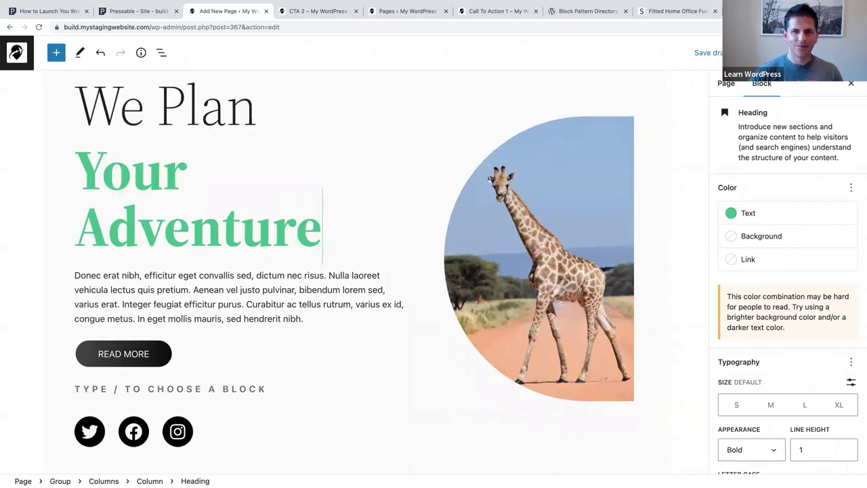
pyautogui.scroll(2, 312, 273)
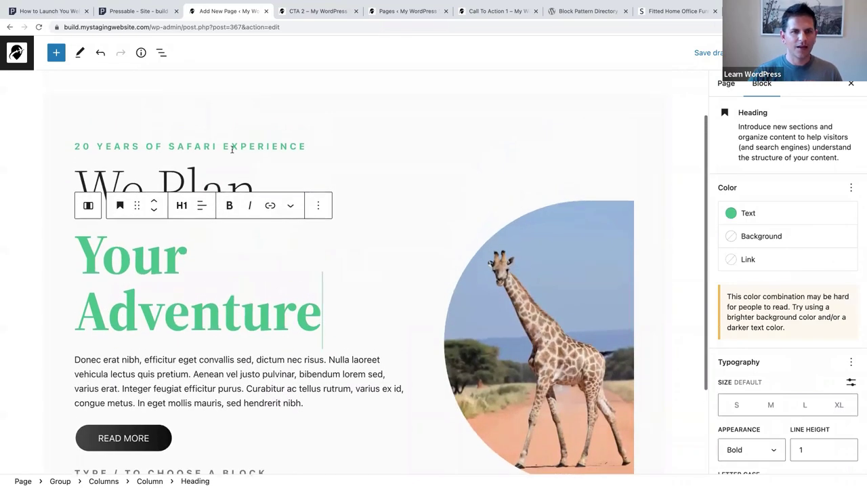
# - Set the 20 YEARS OF SAFARI EXPERIENCE line's text colour to hex C97F4E and copy the code
pyautogui.click(199, 148)
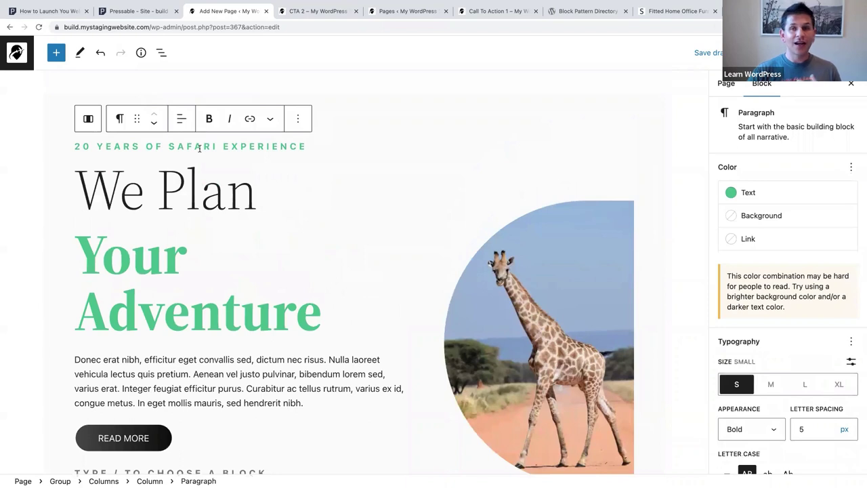
pyautogui.click(750, 195)
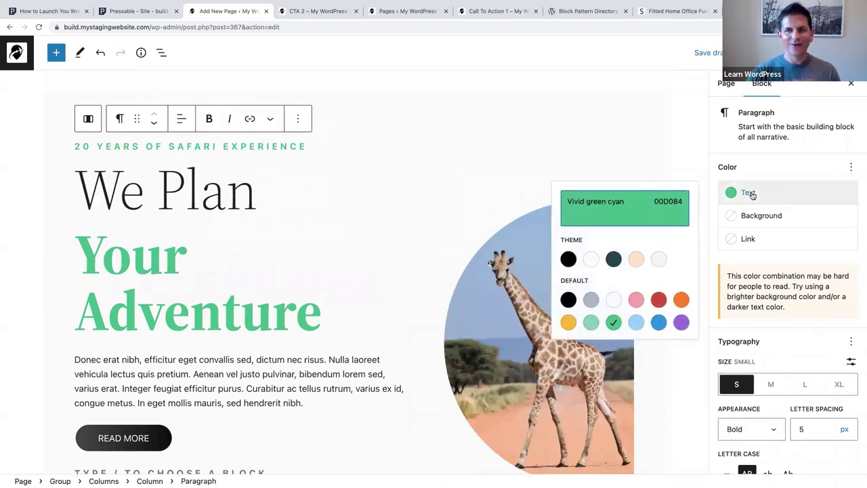
pyautogui.click(627, 213)
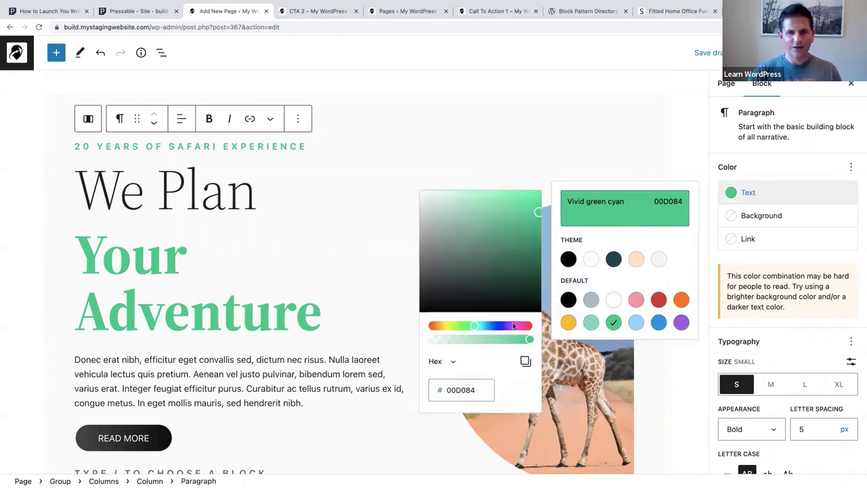
pyautogui.click(444, 388)
pyautogui.doubleClick(445, 388)
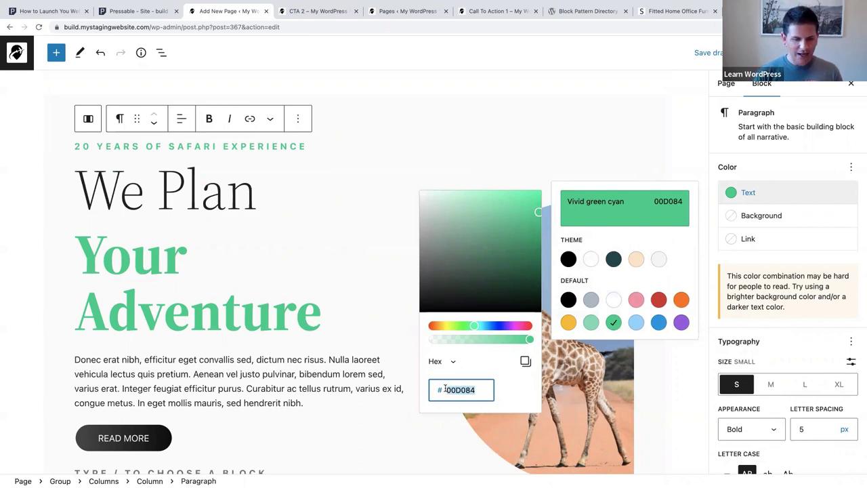
pyautogui.press('BackSpace')
pyautogui.write('C9')
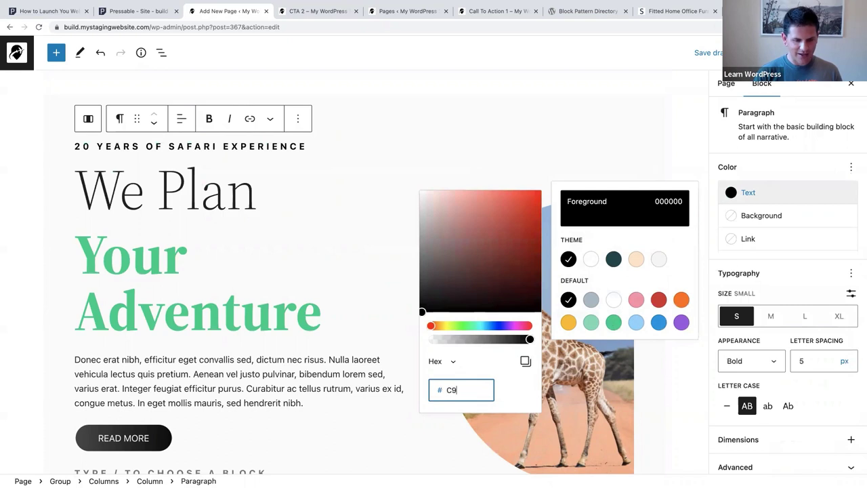
pyautogui.write('7')
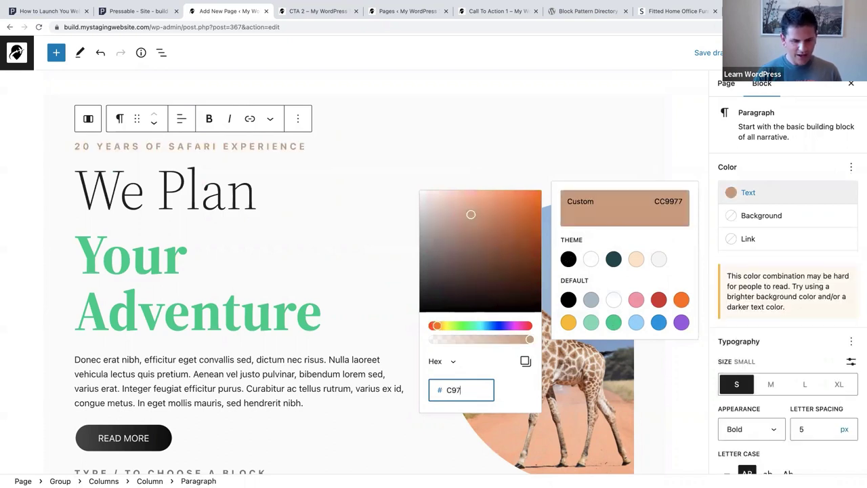
pyautogui.write('F4E')
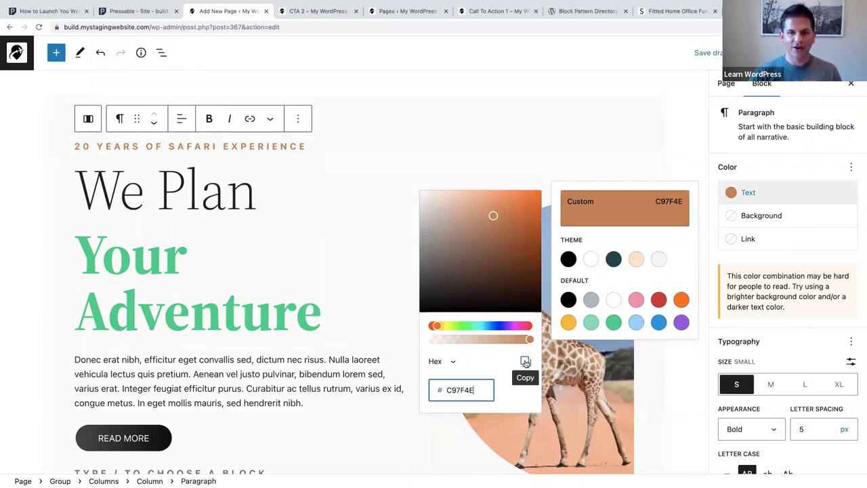
pyautogui.click(525, 363)
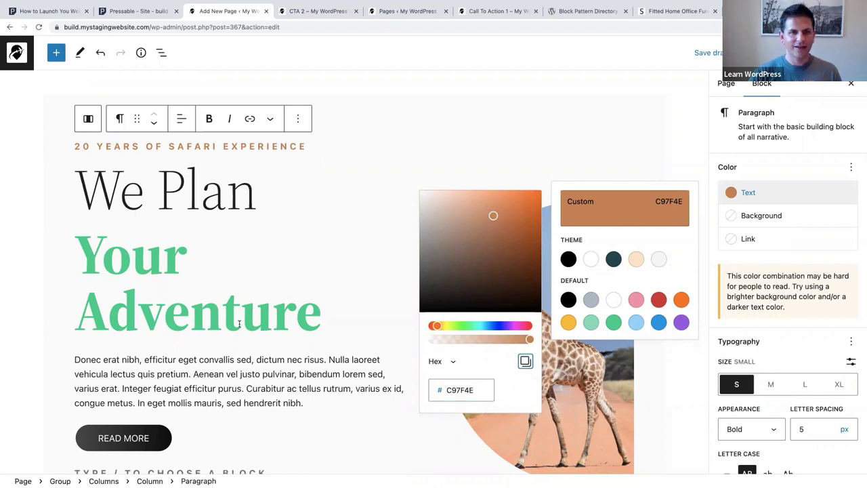
# - Paste C97F4E as the Your Adventure heading's custom text colour
pyautogui.click(131, 258)
pyautogui.moveTo(323, 315); pyautogui.dragTo(75, 264)
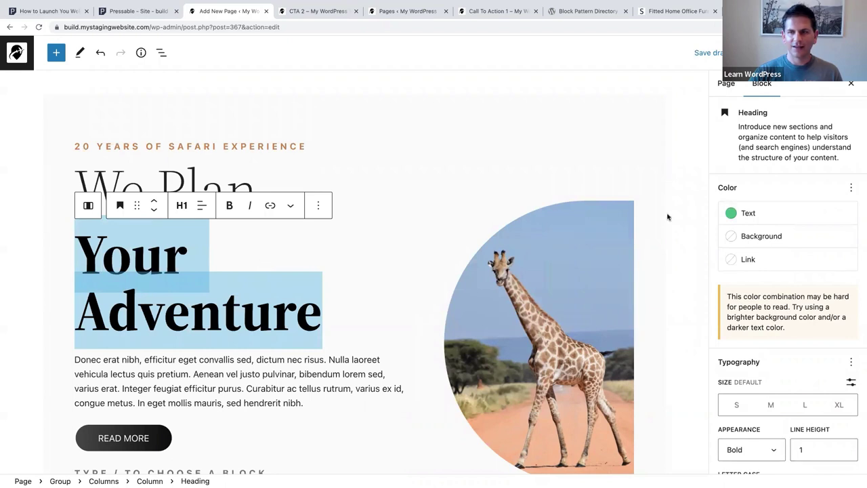
pyautogui.click(748, 214)
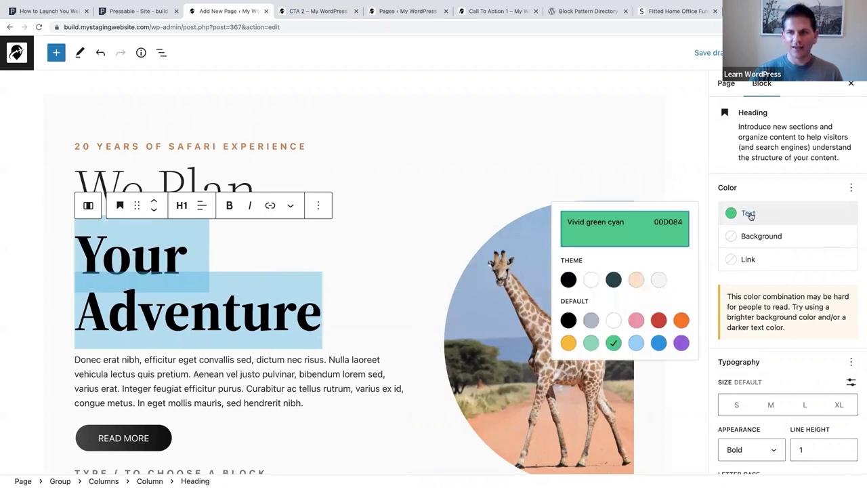
pyautogui.click(617, 230)
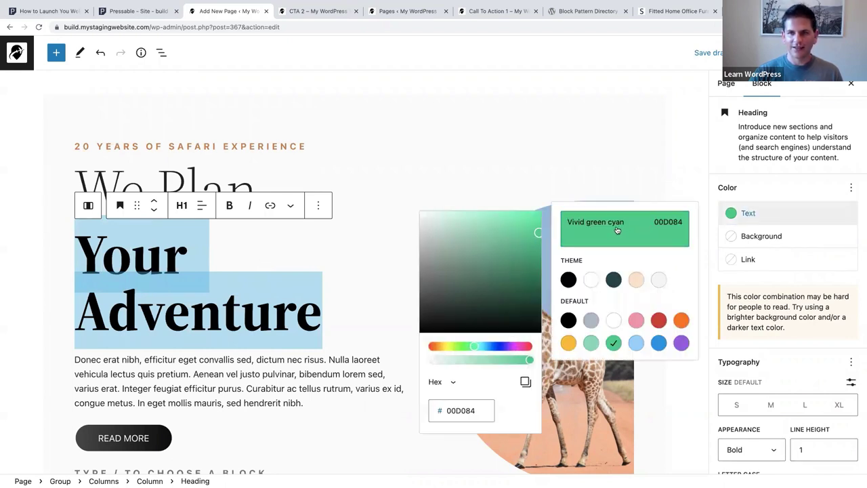
pyautogui.doubleClick(451, 409)
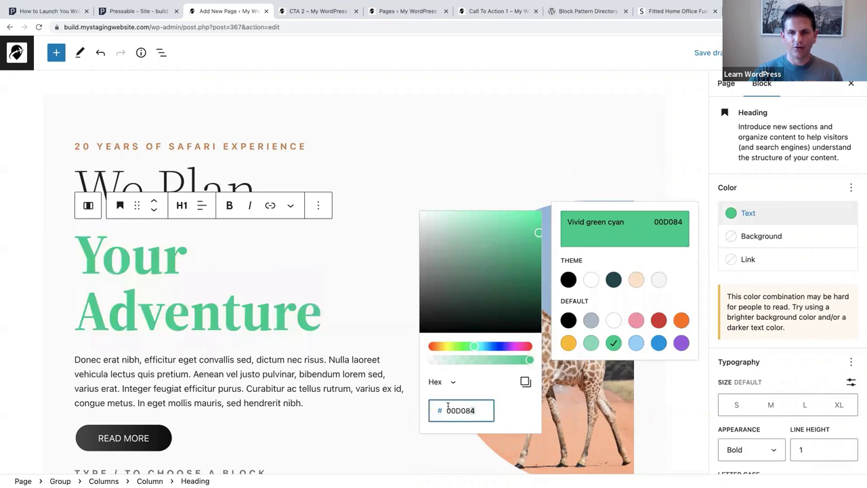
pyautogui.press('BackSpace')
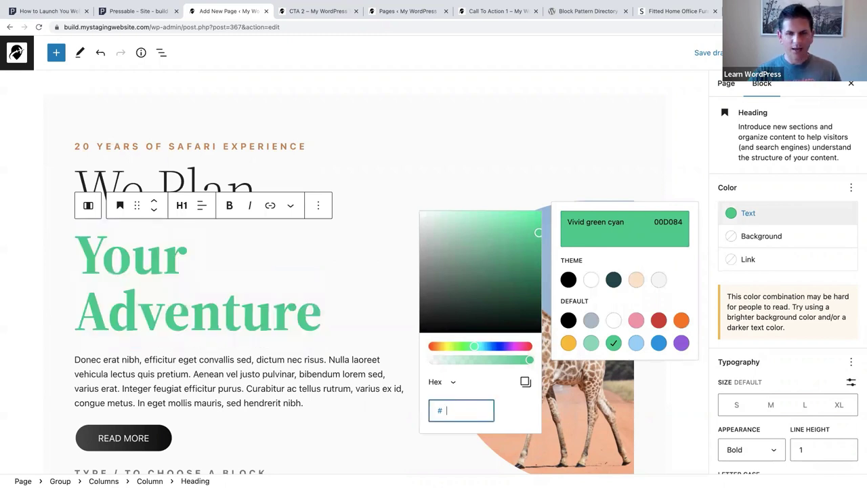
pyautogui.hotkey('ctrl', 'v')
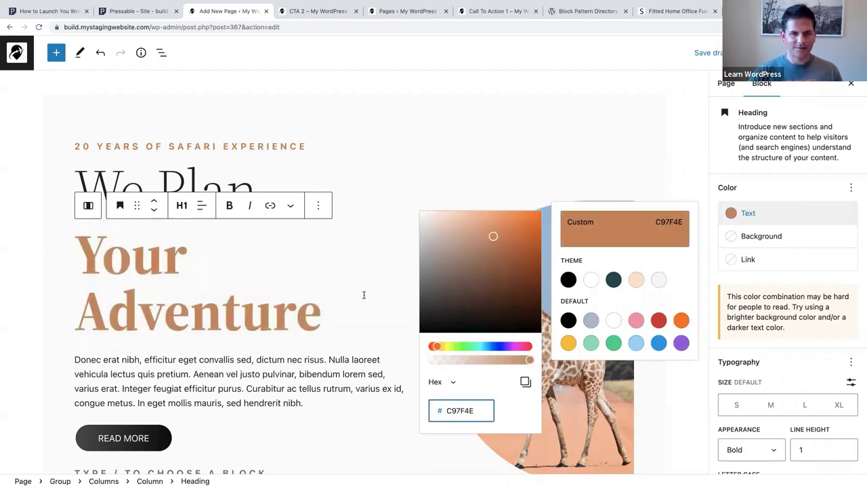
# - Delete the empty placeholder paragraph and the extra empty button beside READ MORE
pyautogui.click(349, 137)
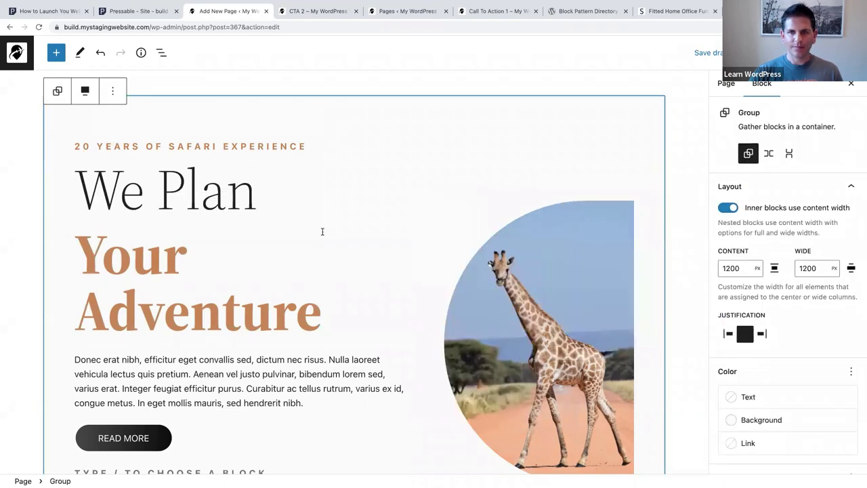
pyautogui.scroll(-4, 322, 232)
pyautogui.scroll(-1, 322, 232)
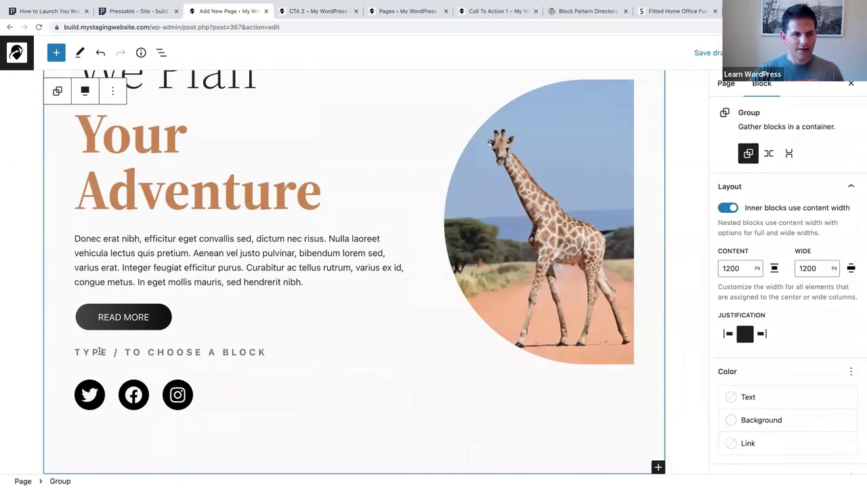
pyautogui.click(98, 351)
pyautogui.press('BackSpace')
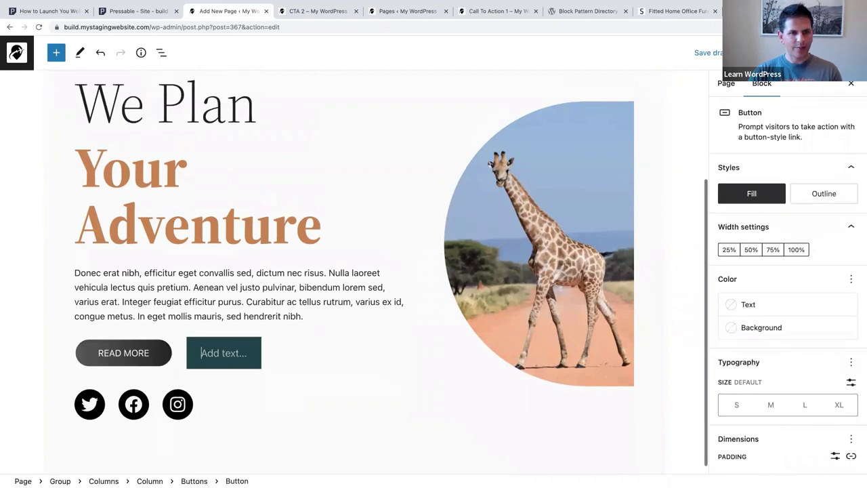
pyautogui.click(86, 352)
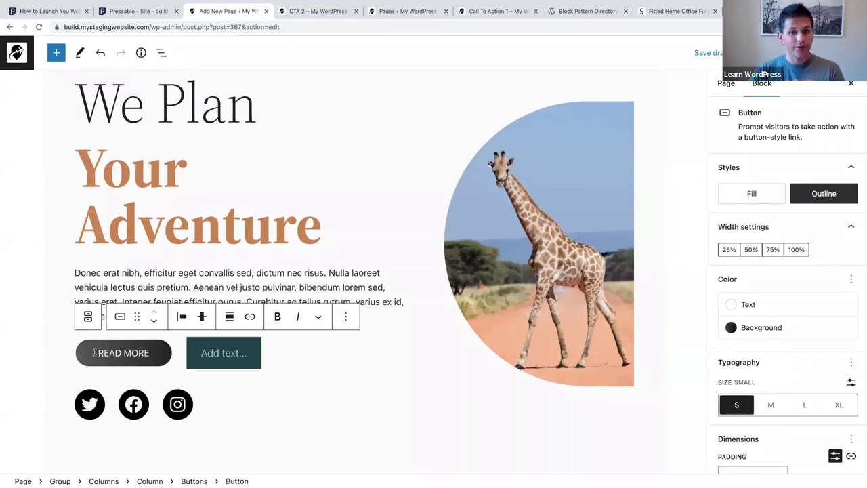
pyautogui.click(344, 317)
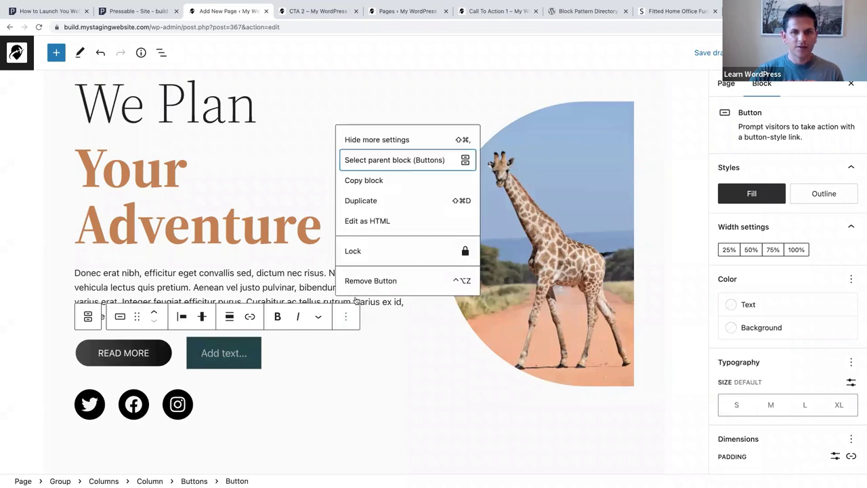
pyautogui.click(363, 336)
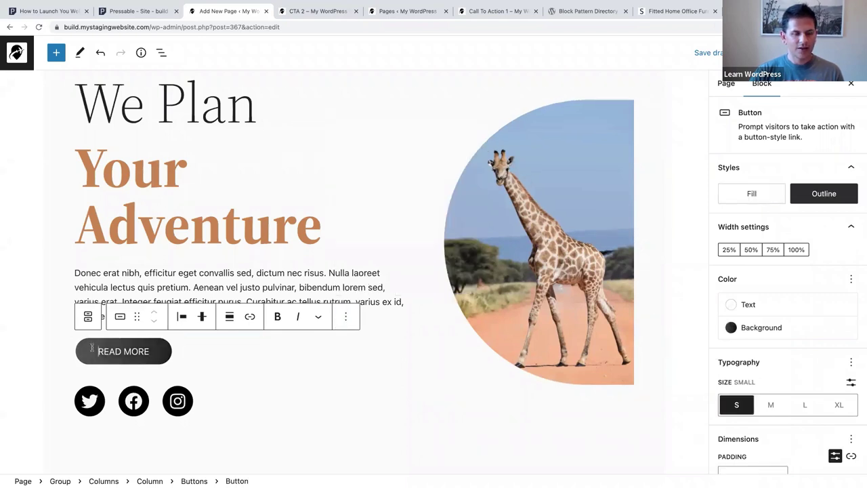
# - Give the READ MORE button a solid black background, bold label and medium text size
pyautogui.scroll(-1, 97, 351)
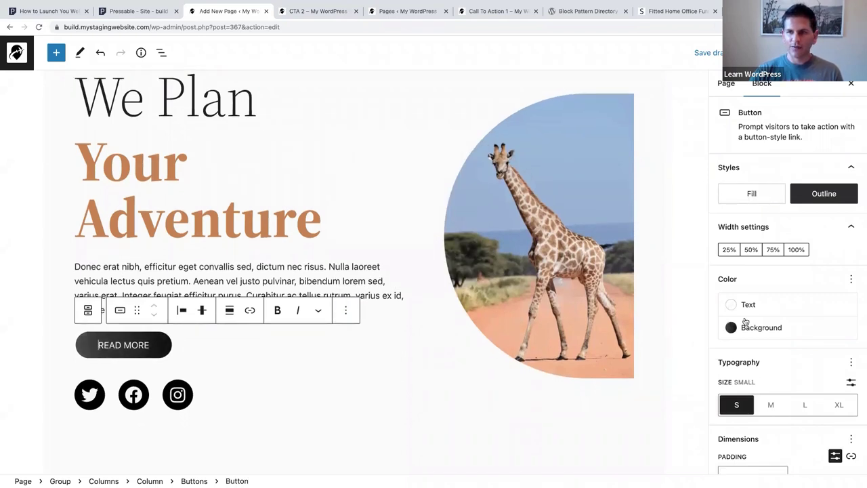
pyautogui.click(772, 329)
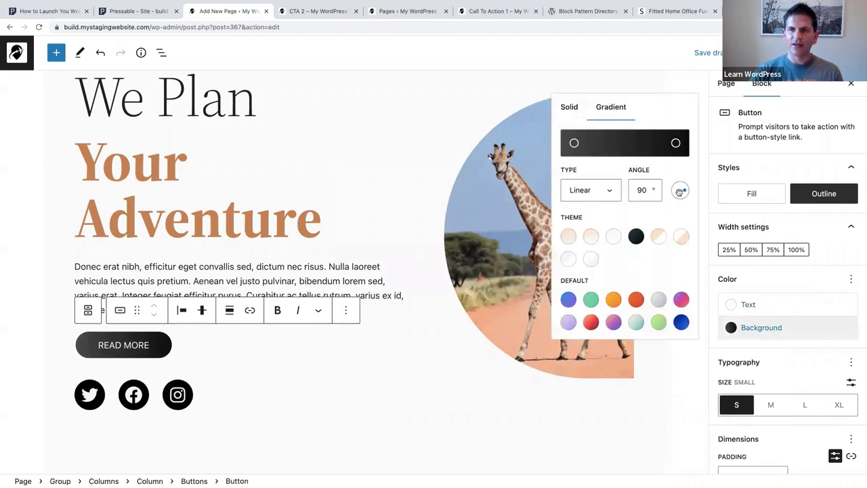
pyautogui.click(568, 108)
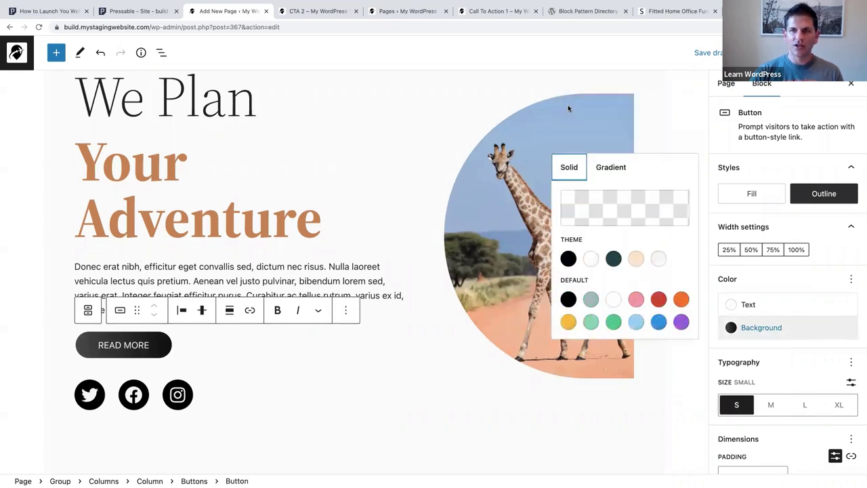
pyautogui.click(568, 260)
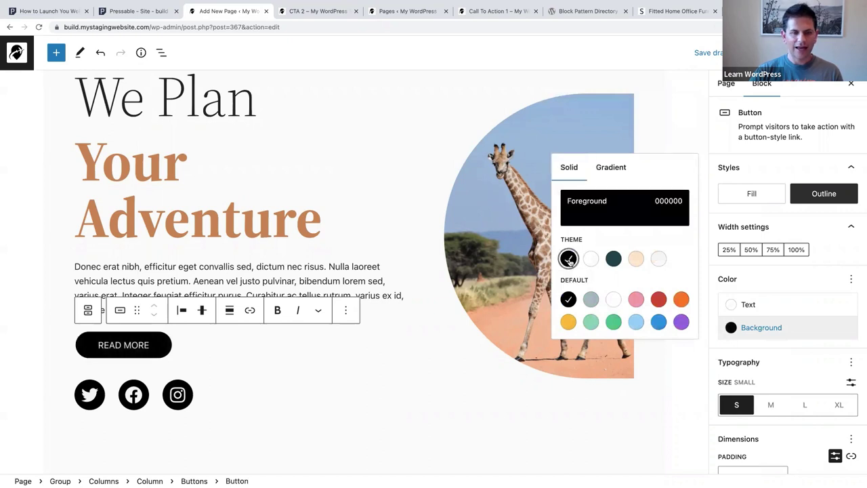
pyautogui.moveTo(150, 345); pyautogui.dragTo(97, 340)
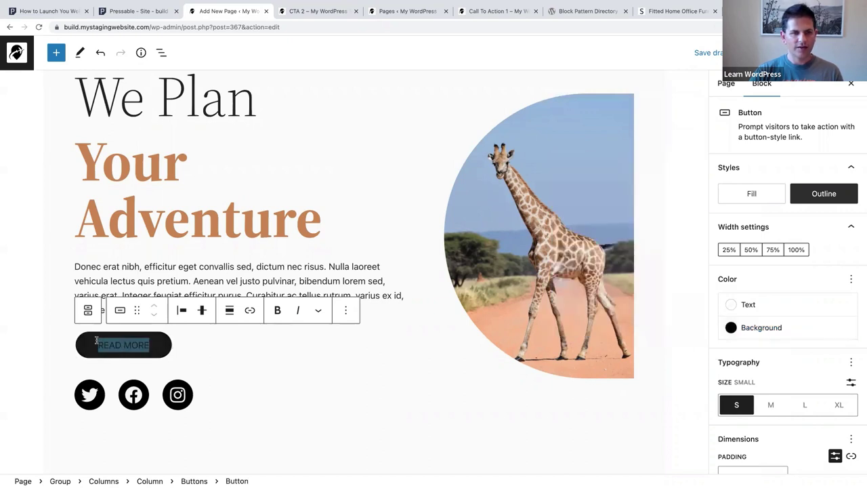
pyautogui.click(277, 310)
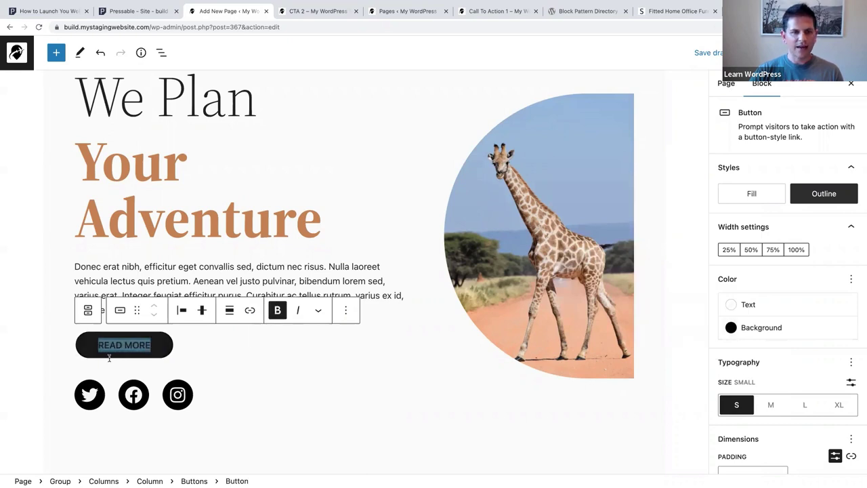
pyautogui.click(772, 405)
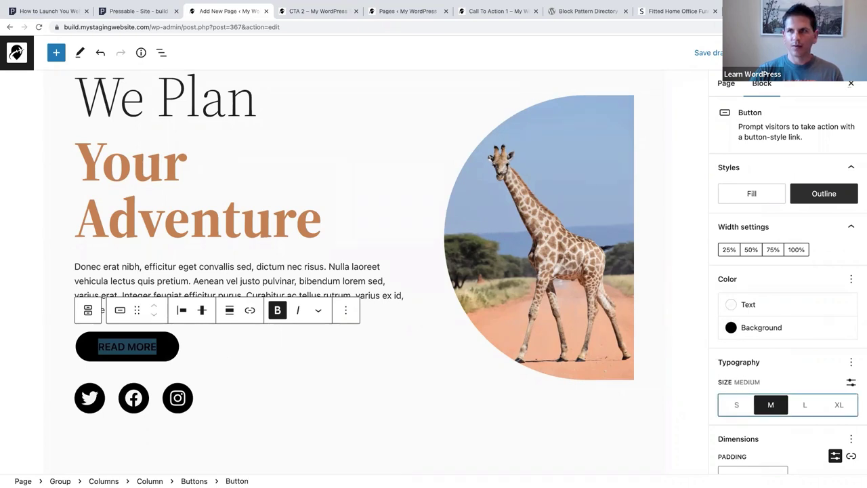
pyautogui.click(851, 83)
pyautogui.click(822, 250)
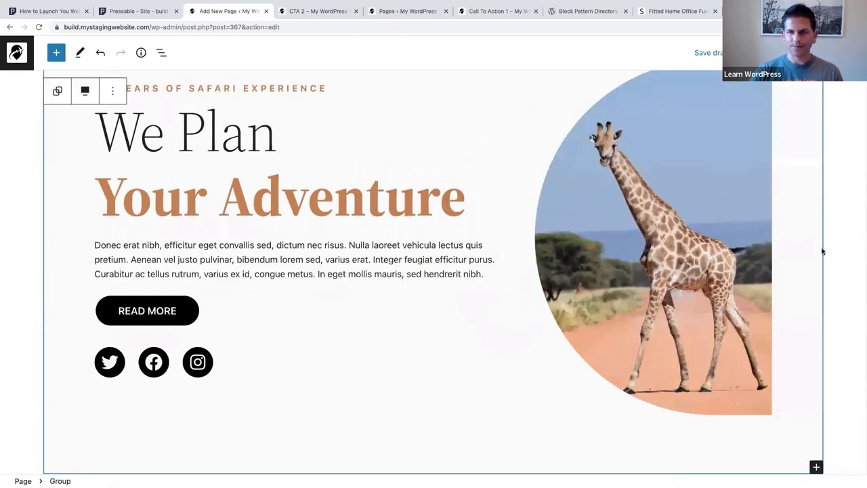
# - Save the Pattern 2 page as a draft
pyautogui.scroll(1, 822, 251)
pyautogui.hotkey('ctrl', 's')
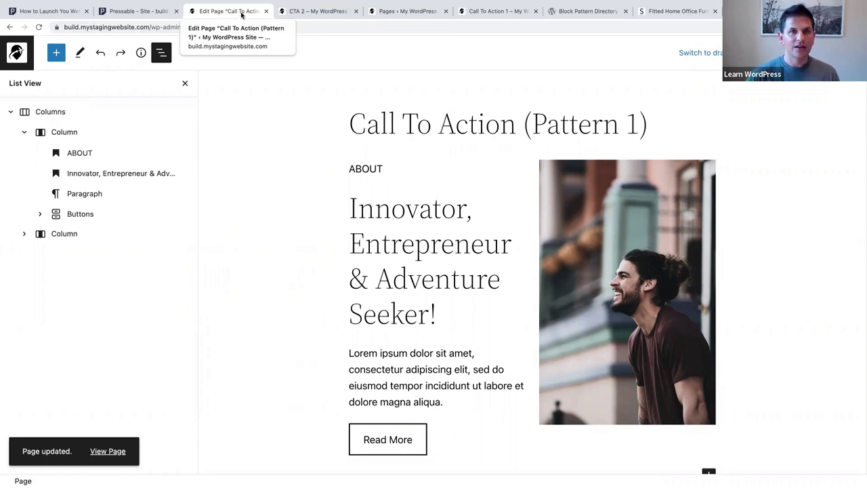
pyautogui.click(298, 11)
pyautogui.click(218, 11)
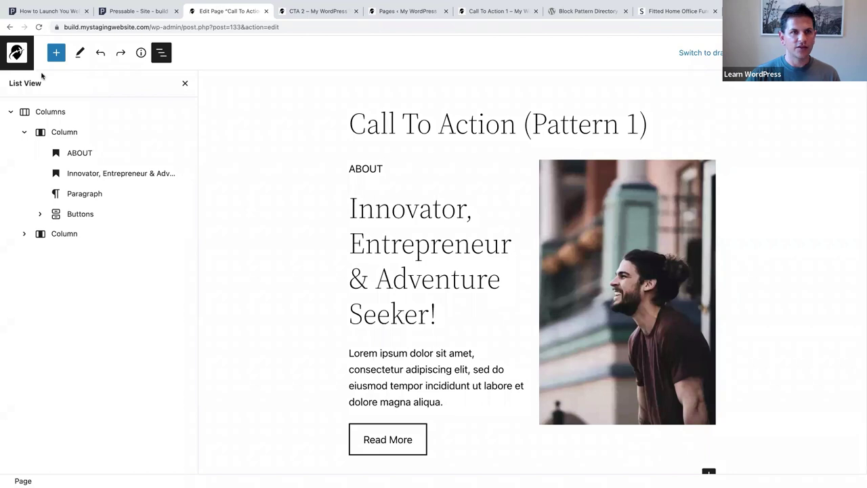
# - Go to the Pages list and open the Pattern 2 page
pyautogui.click(17, 52)
pyautogui.scroll(-2, 159, 291)
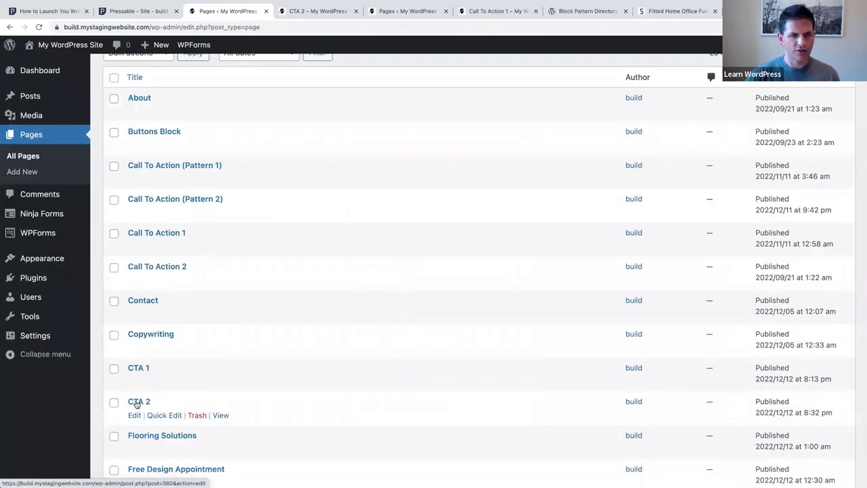
pyautogui.click(138, 401)
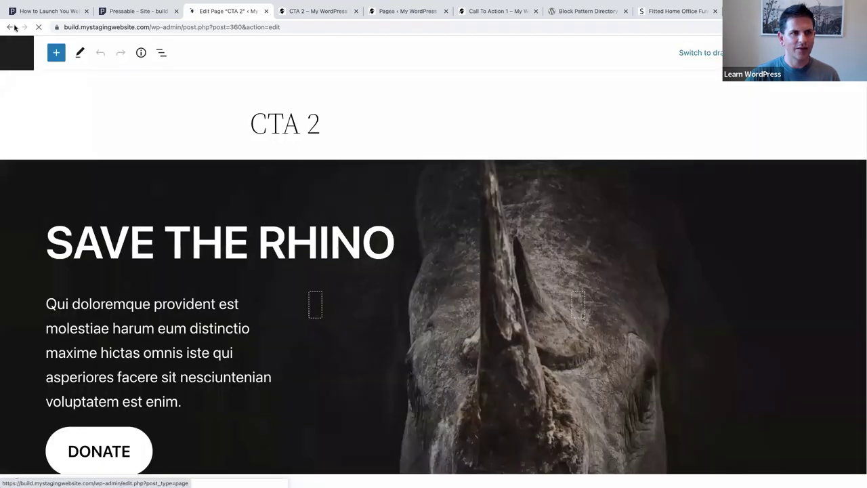
pyautogui.click(14, 27)
pyautogui.scroll(-9, 166, 240)
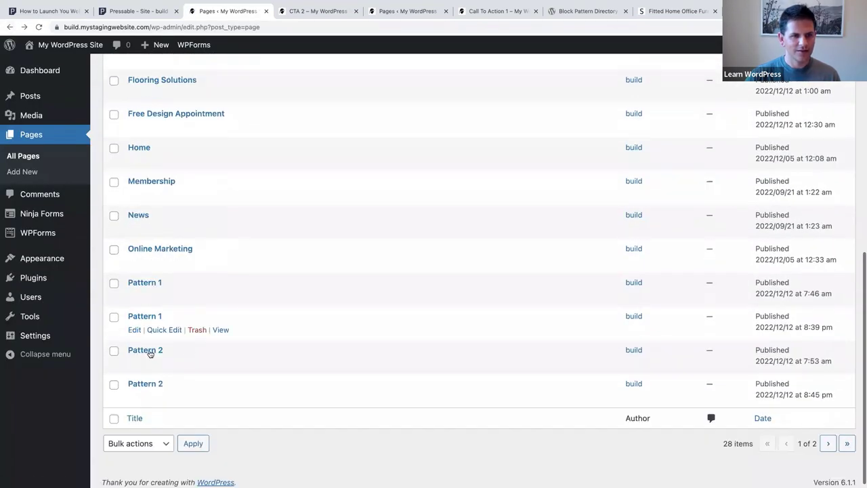
pyautogui.click(141, 351)
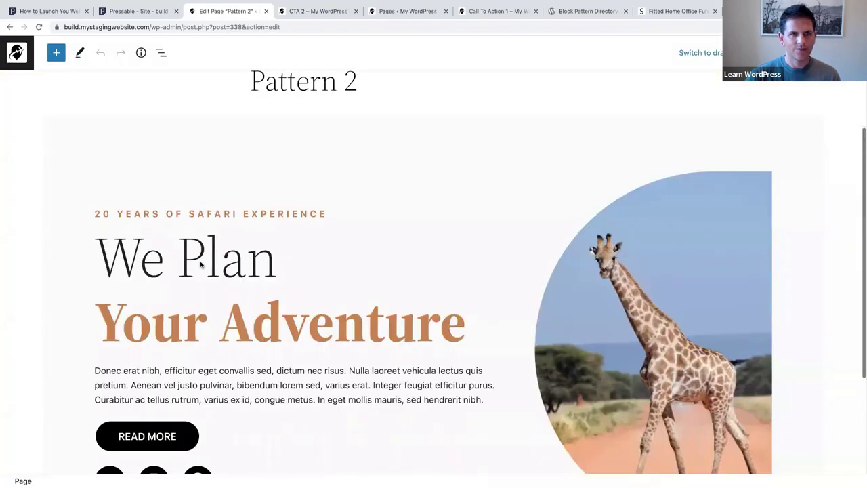
# - Select the whole safari hero Group block from List View
pyautogui.scroll(-2, 200, 265)
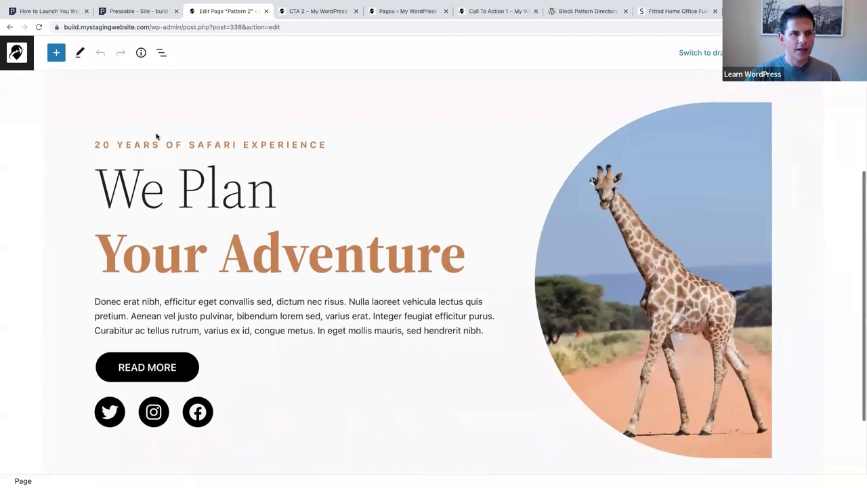
pyautogui.click(161, 76)
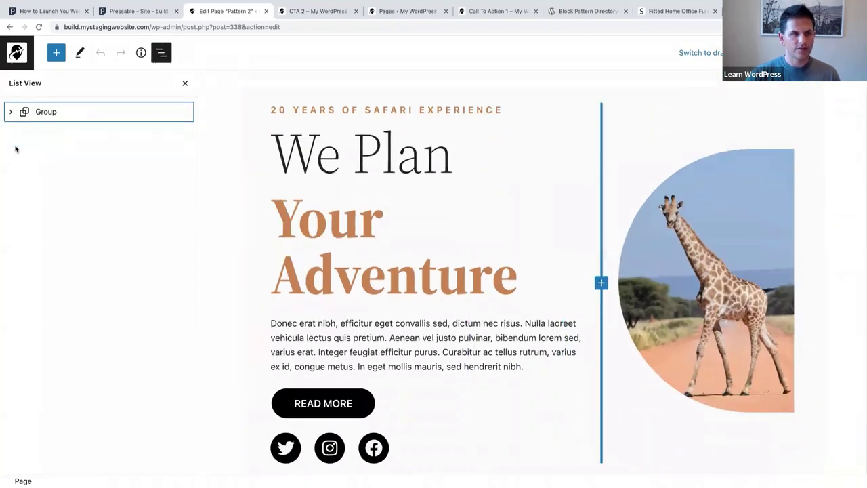
pyautogui.click(153, 112)
pyautogui.scroll(-1, 459, 274)
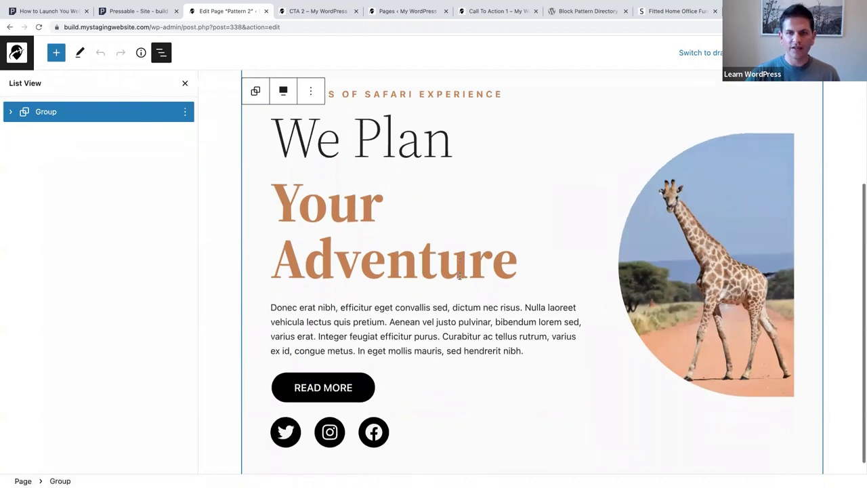
pyautogui.scroll(2, 459, 275)
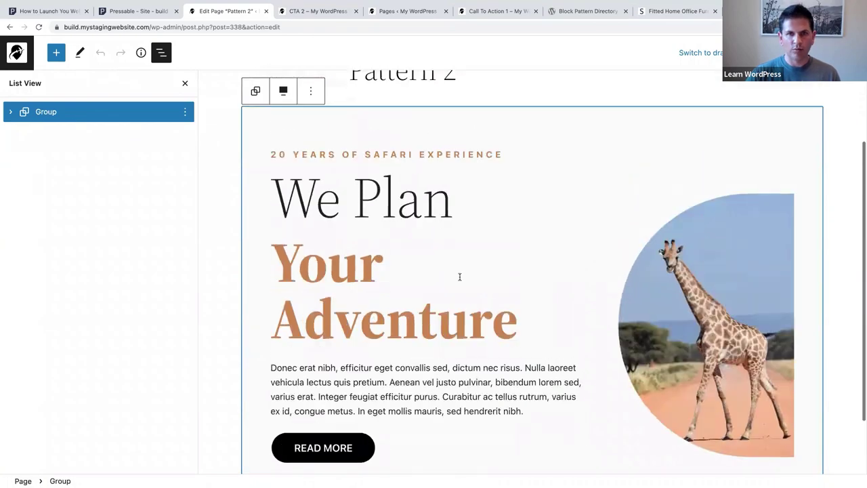
# - Save the selected group as a reusable block named 'Giraffe'
pyautogui.click(186, 113)
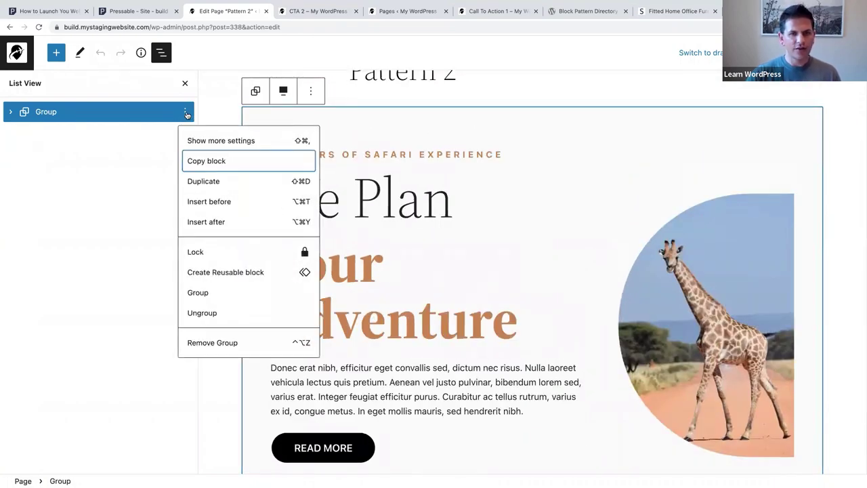
pyautogui.click(213, 273)
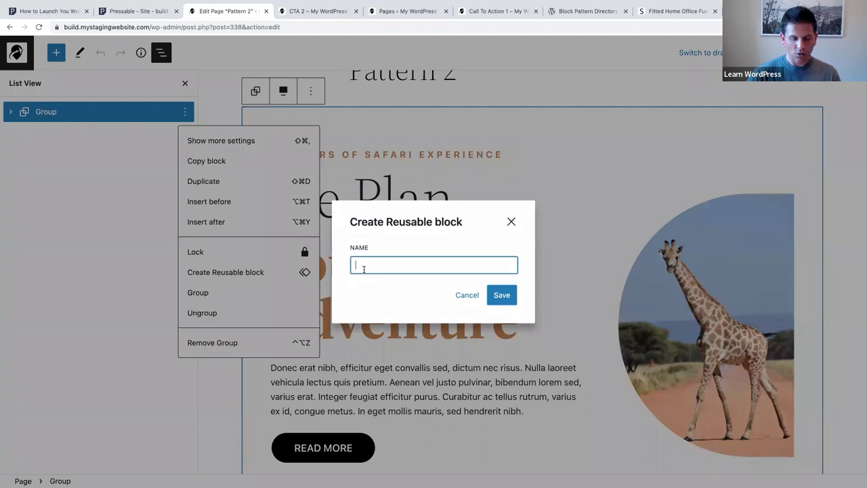
pyautogui.write('Giraffe')
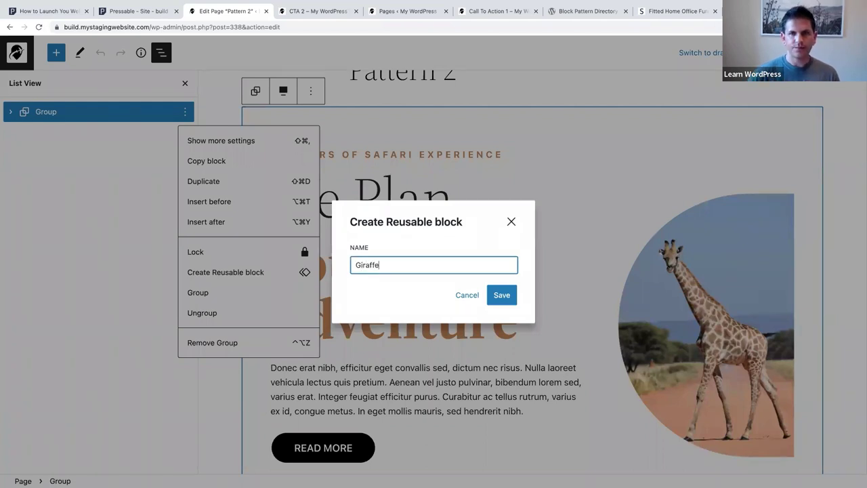
pyautogui.click(510, 294)
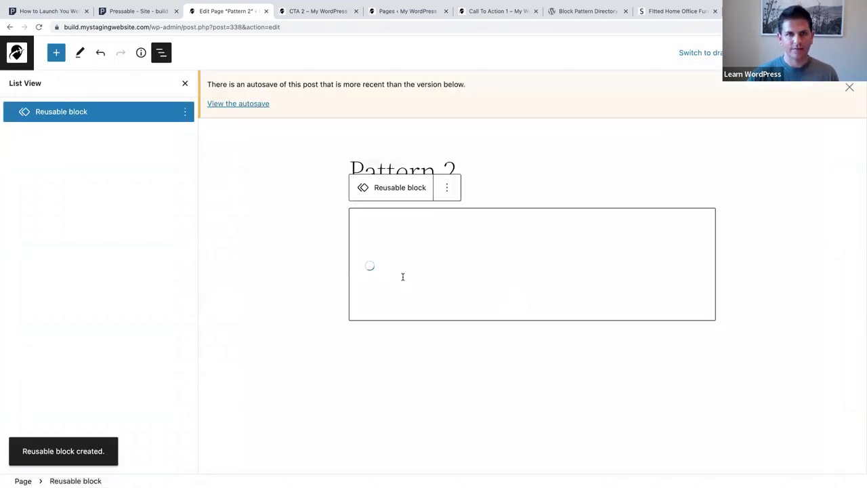
pyautogui.scroll(-5, 575, 280)
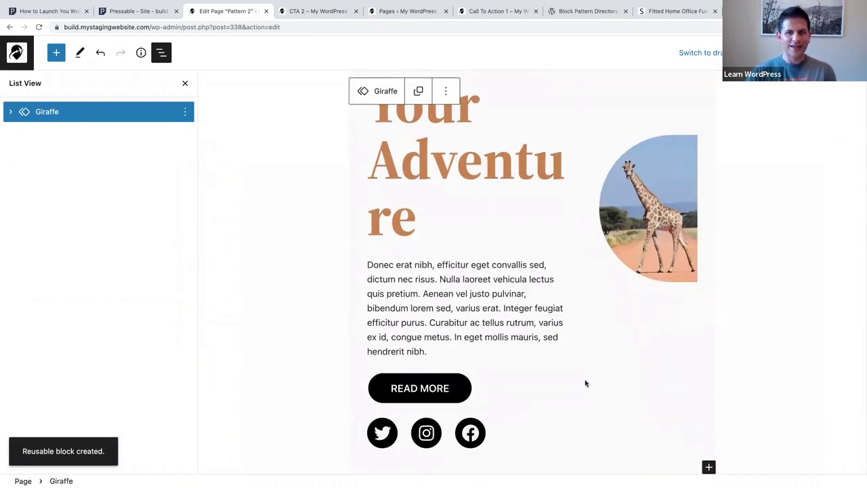
pyautogui.scroll(4, 587, 383)
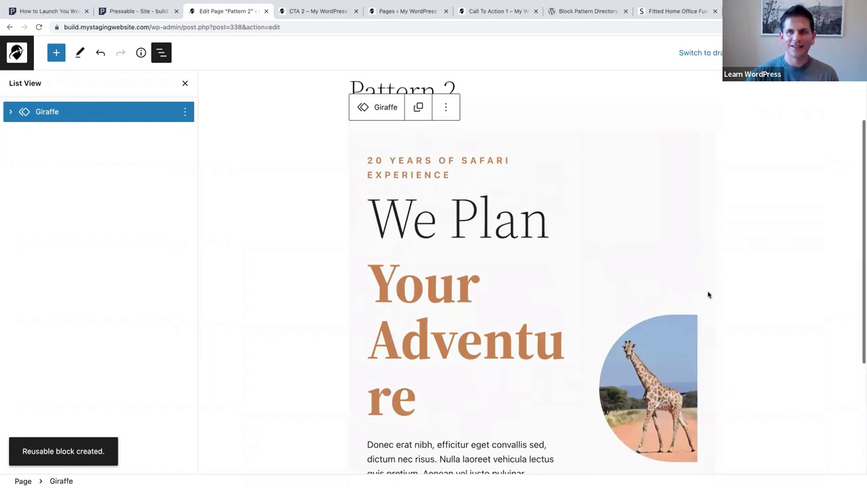
pyautogui.scroll(-1, 708, 295)
pyautogui.click(753, 53)
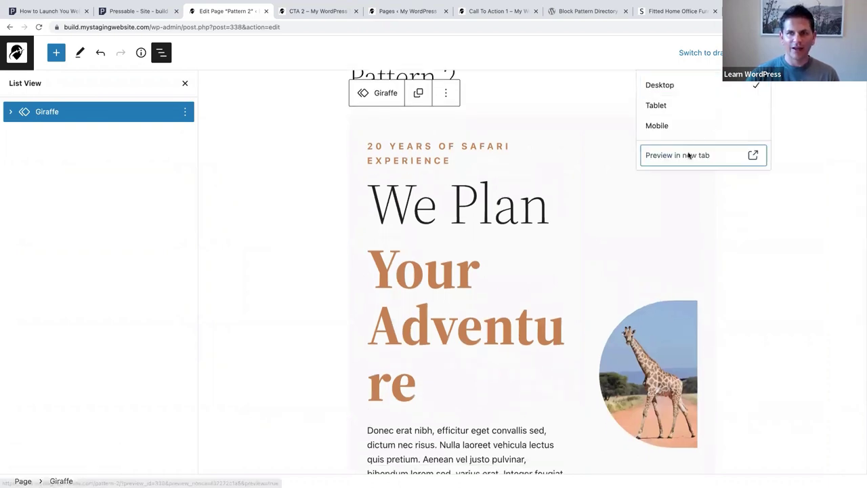
# - Preview the Pattern 2 page in a new tab, then go to the admin Dashboard
pyautogui.click(688, 155)
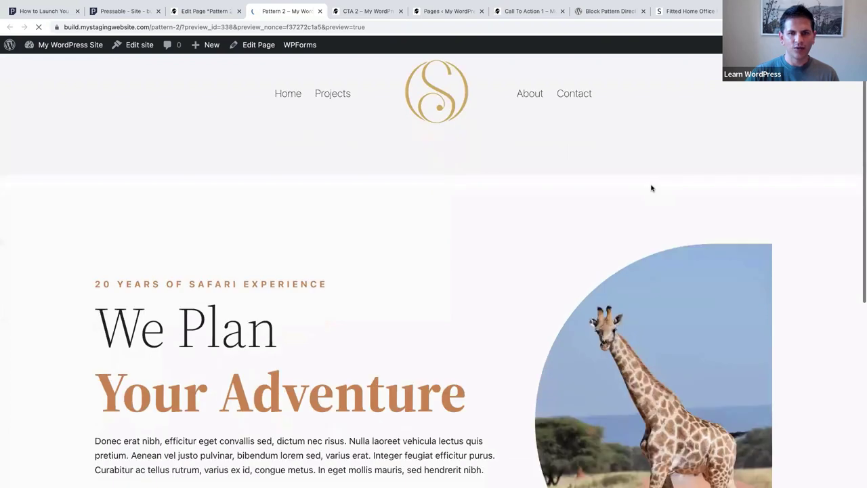
pyautogui.scroll(-3, 651, 188)
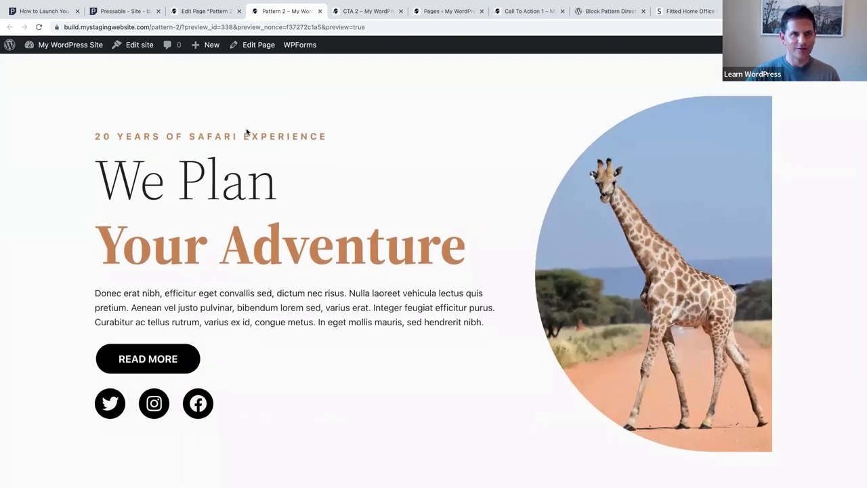
pyautogui.click(67, 45)
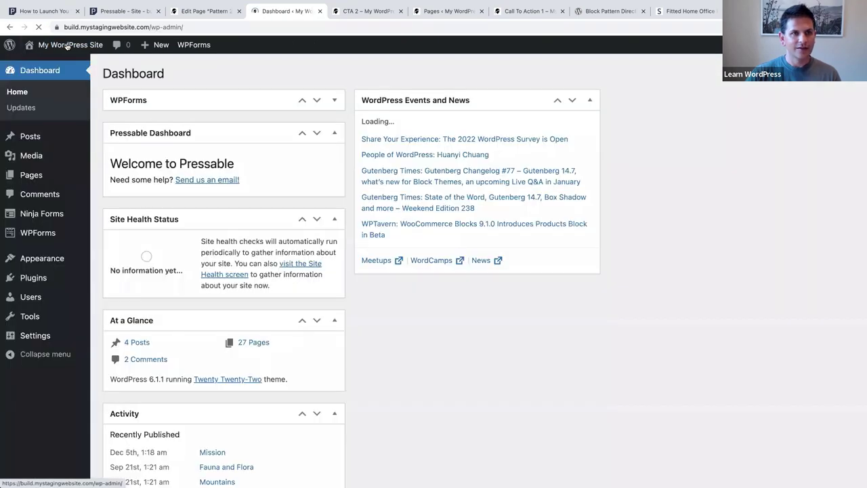
# - Add a page titled 'New Page' and insert the Giraffe reusable block into it
pyautogui.click(31, 176)
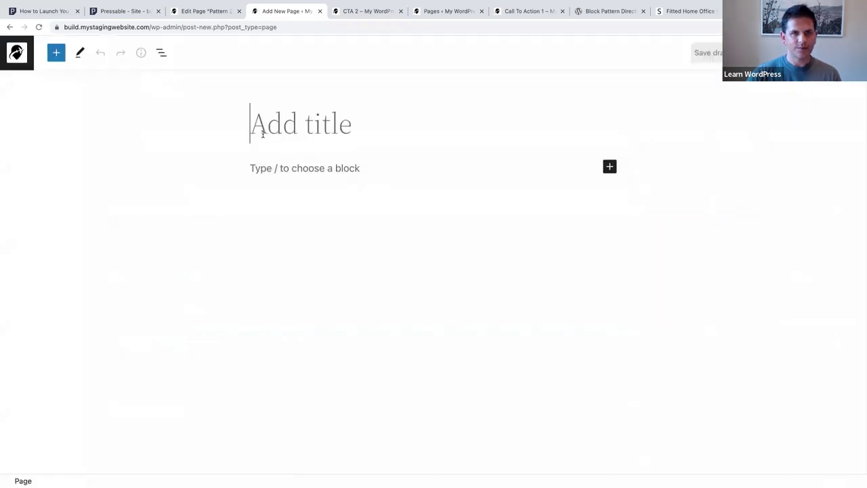
pyautogui.write('New Page')
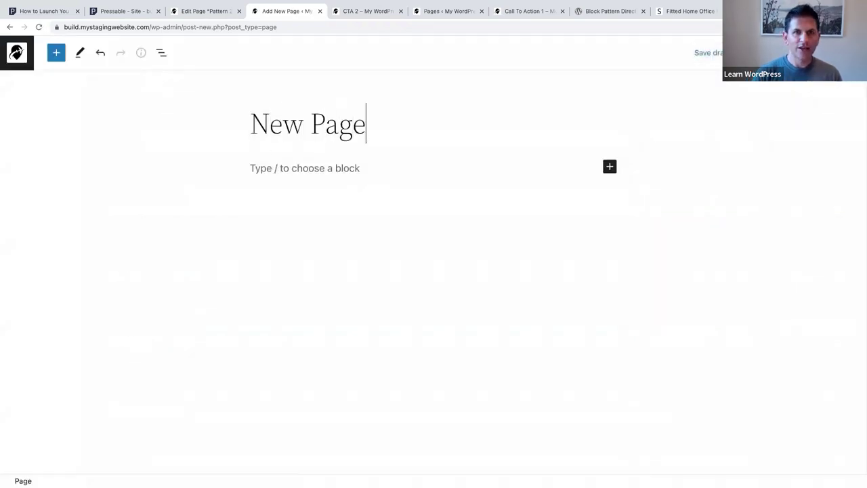
pyautogui.press('Return')
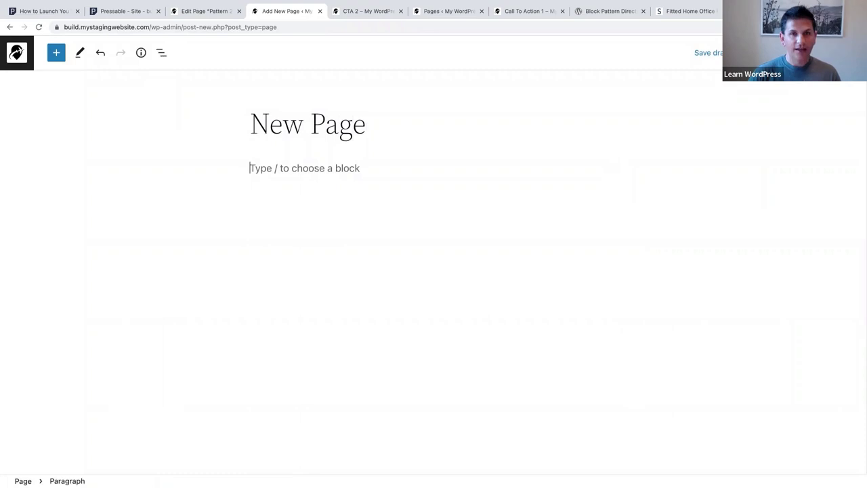
pyautogui.click(57, 54)
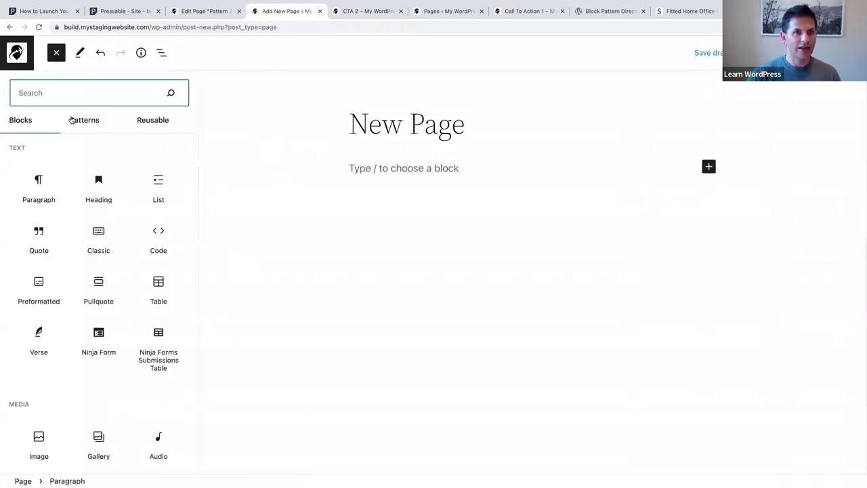
pyautogui.click(152, 123)
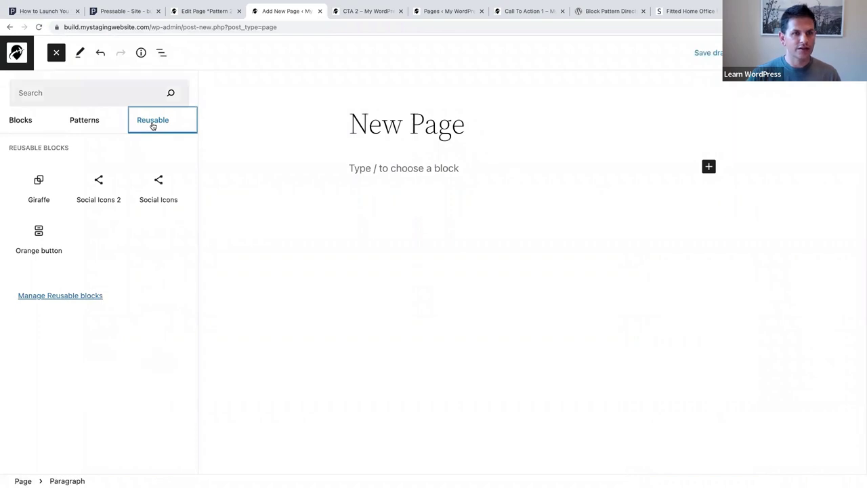
pyautogui.moveTo(38, 181)
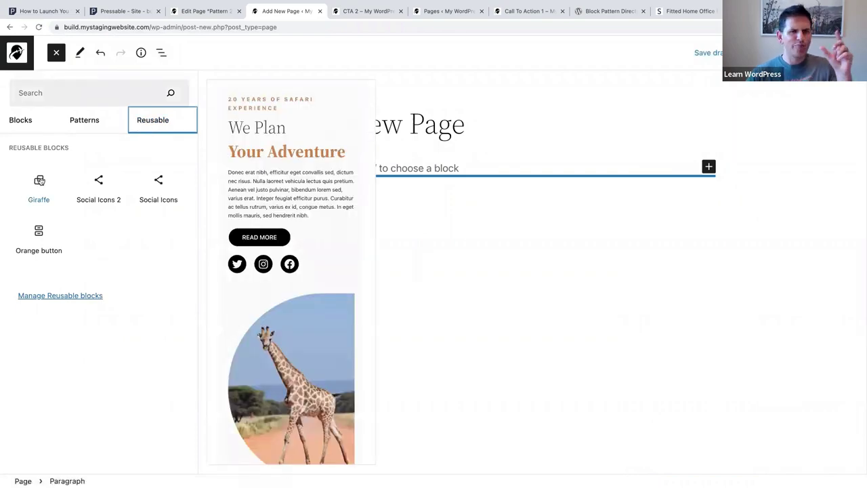
pyautogui.click(39, 181)
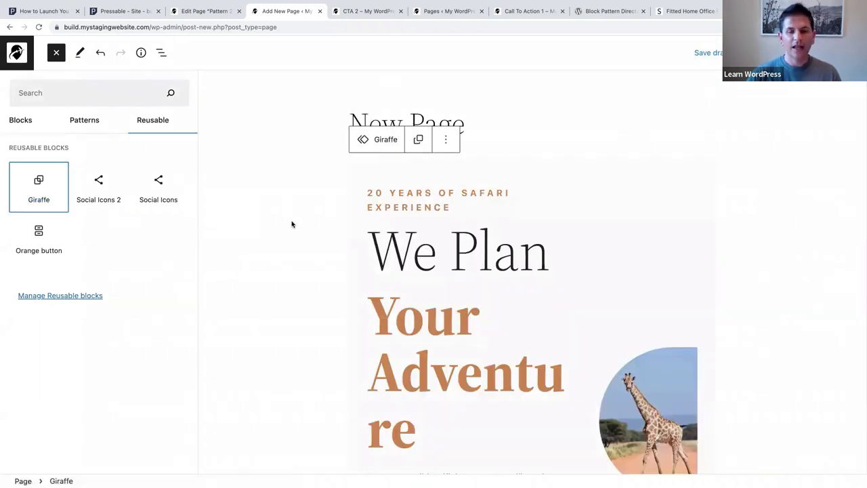
pyautogui.scroll(-3, 447, 248)
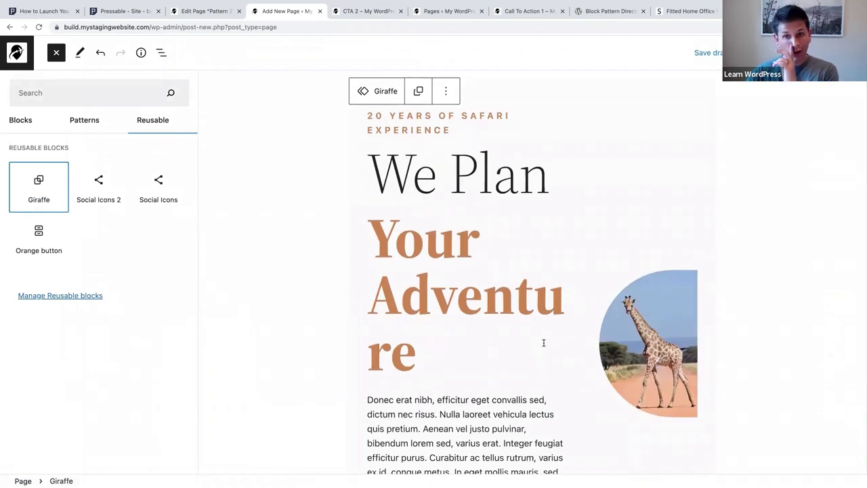
# - Convert the inserted Giraffe block into regular editable blocks
pyautogui.click(446, 91)
pyautogui.click(346, 93)
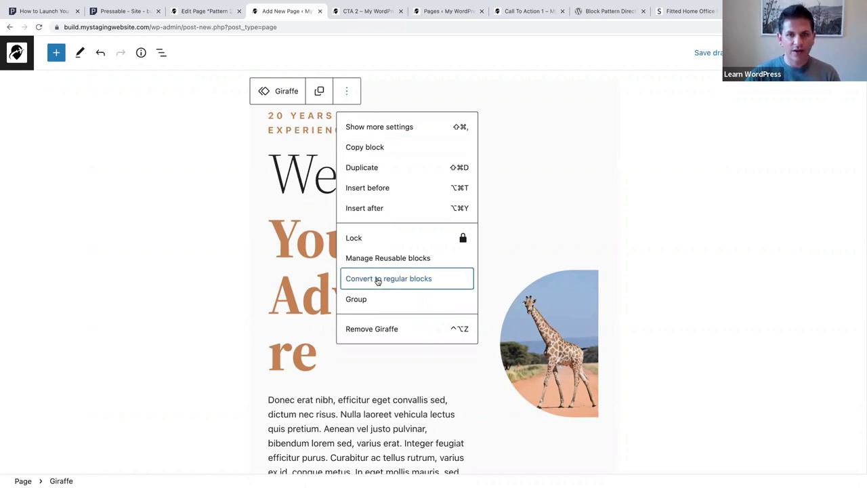
pyautogui.click(377, 280)
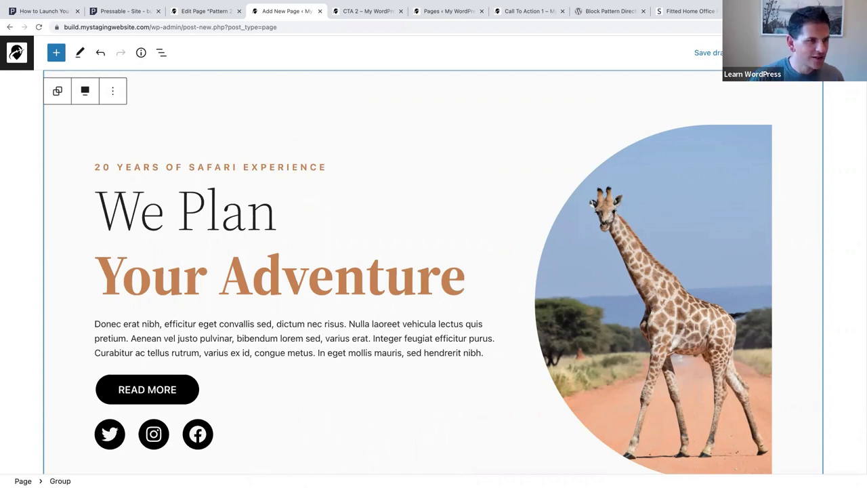
# - Publish New Page and return to the Pages list
pyautogui.click(742, 52)
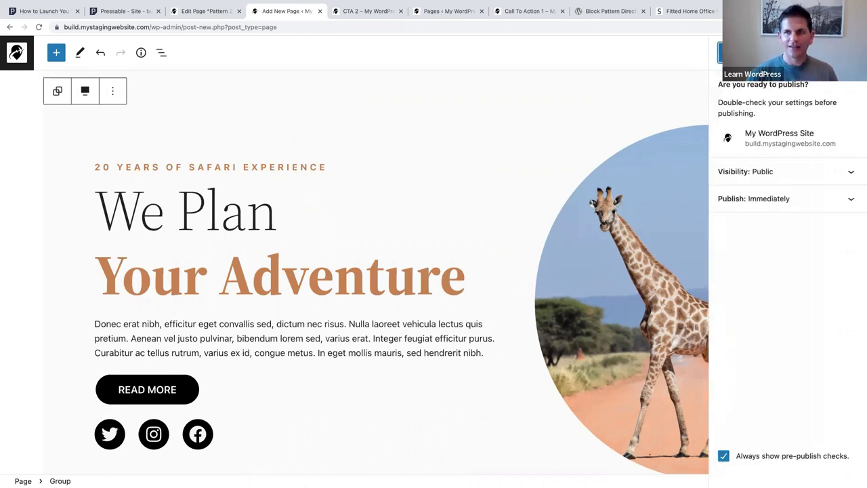
pyautogui.click(738, 52)
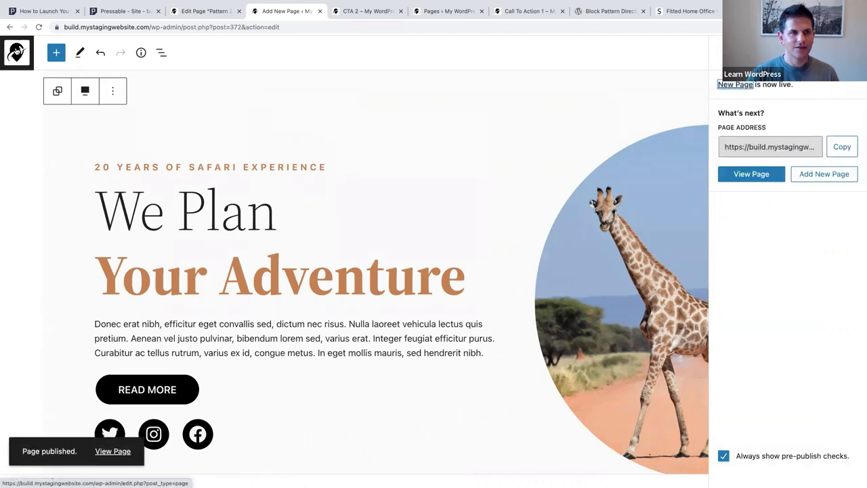
pyautogui.click(16, 53)
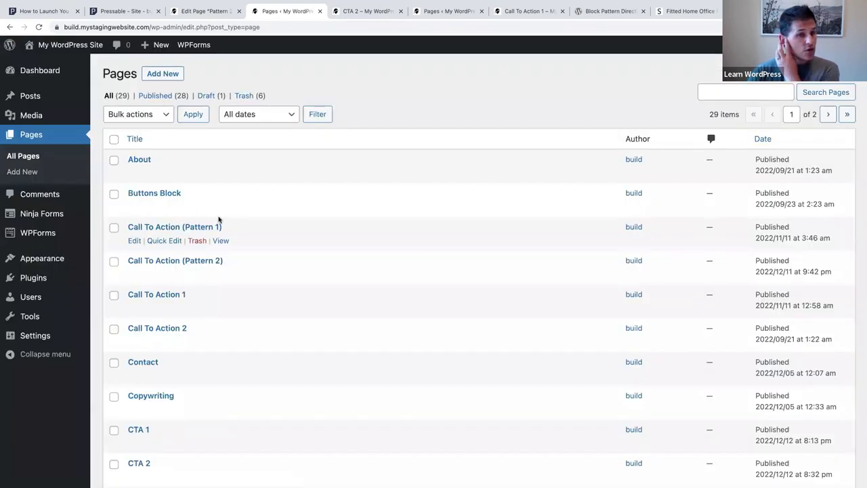
pyautogui.scroll(-3, 223, 224)
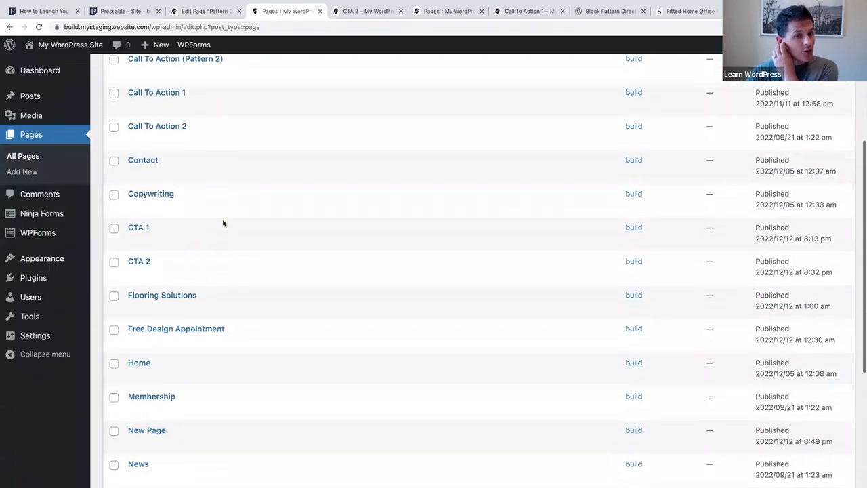
# - Open the Flooring Solutions page, look through its sections, and return to Pages
pyautogui.click(169, 287)
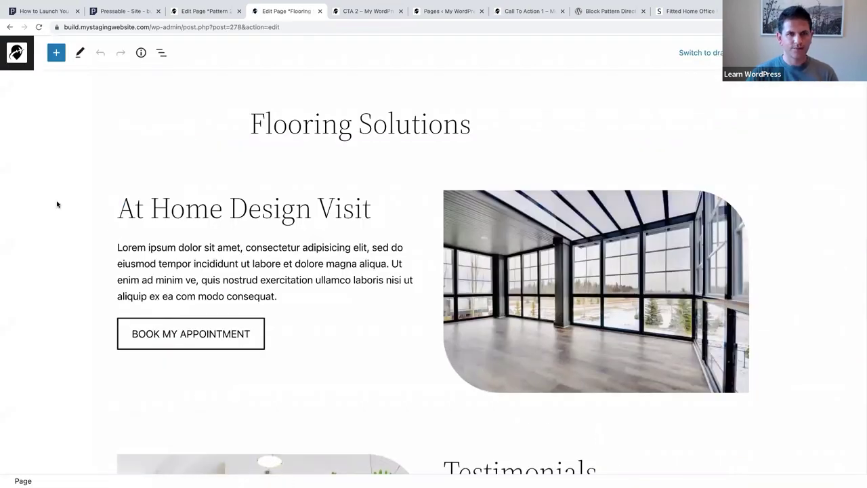
pyautogui.scroll(-2, 57, 205)
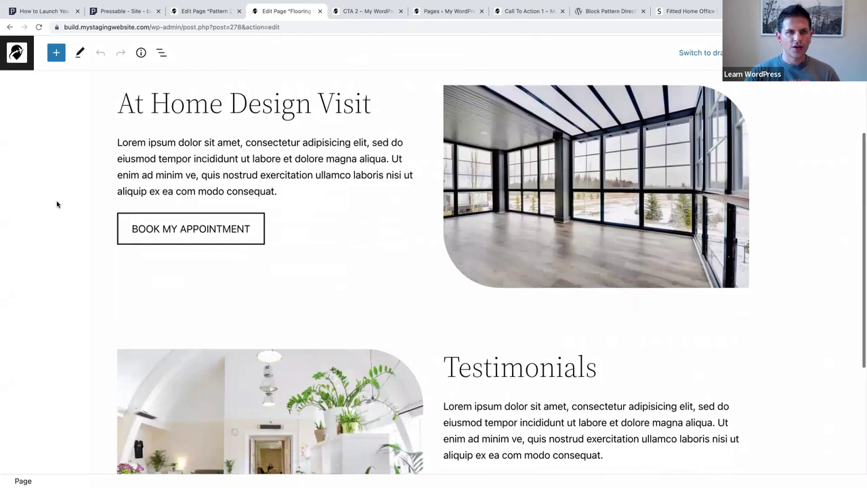
pyautogui.scroll(1, 58, 209)
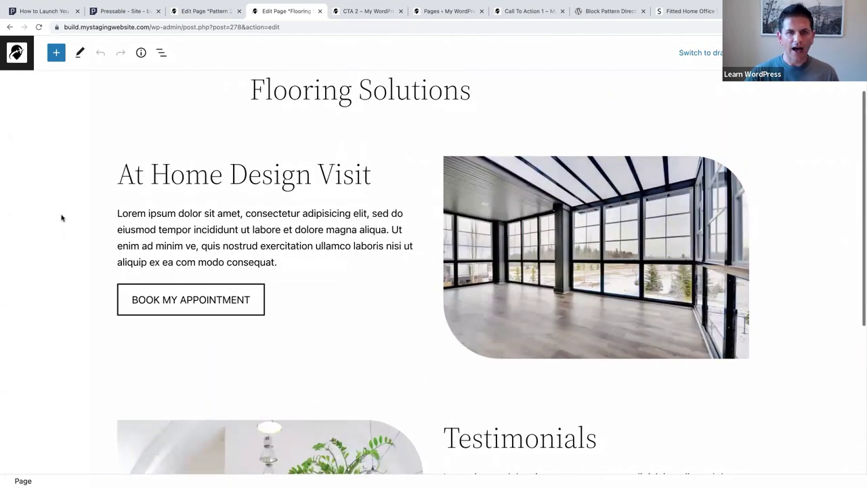
pyautogui.scroll(-2, 61, 216)
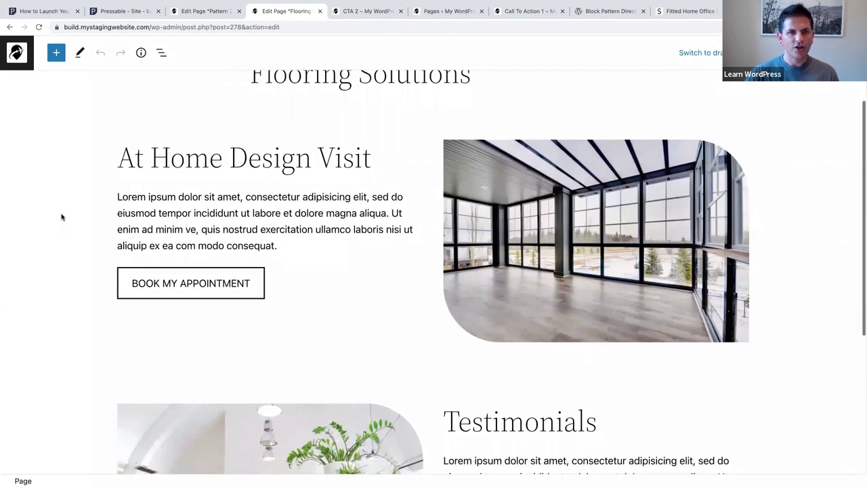
pyautogui.scroll(-2, 61, 217)
pyautogui.scroll(2, 61, 217)
pyautogui.scroll(2, 61, 217)
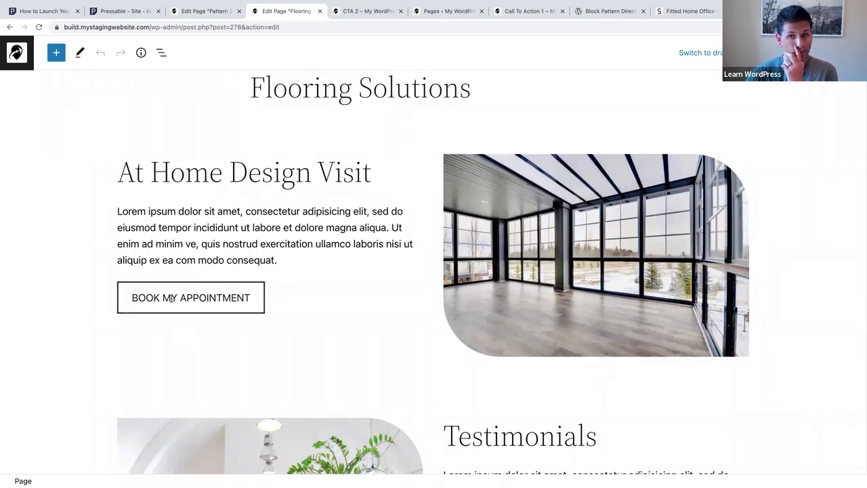
pyautogui.scroll(-1, 164, 284)
pyautogui.scroll(-1, 165, 278)
pyautogui.click(15, 58)
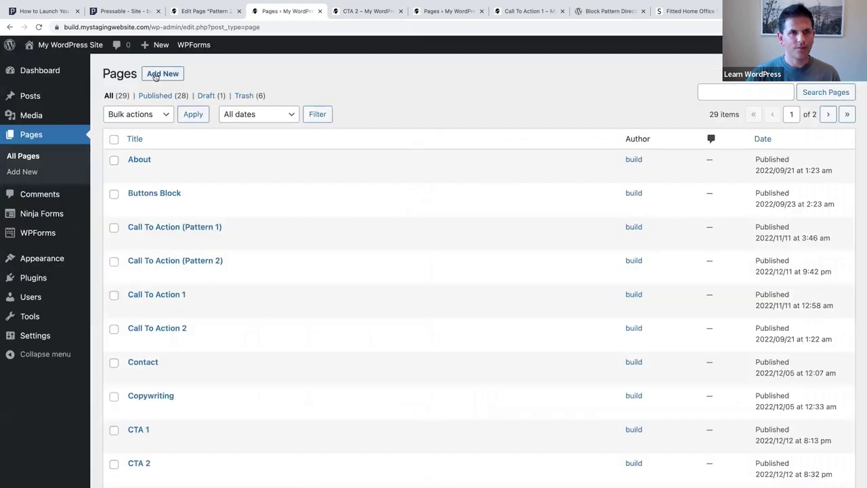
# - Start a new page titled 'Floors' containing a 50/50 two-column Columns block
pyautogui.click(155, 75)
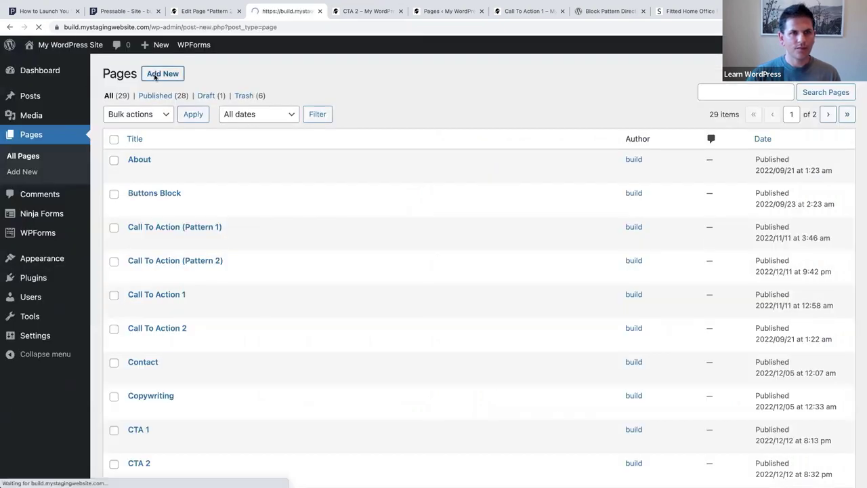
pyautogui.write('Floors')
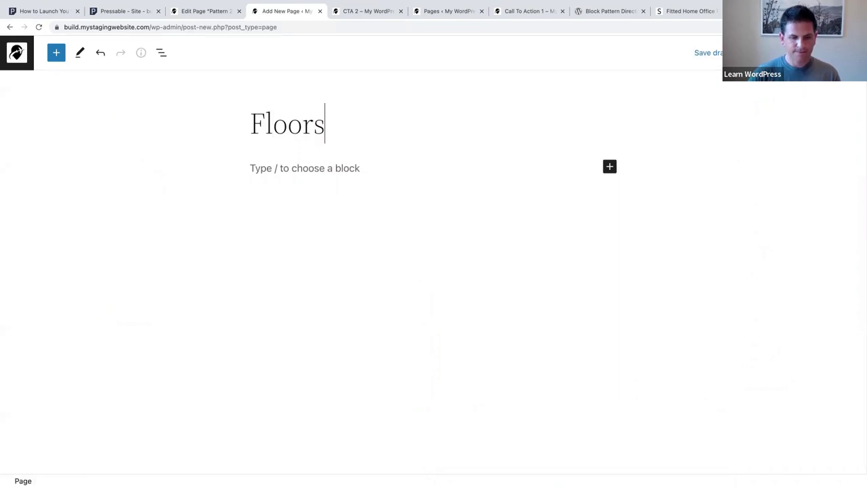
pyautogui.press('Return')
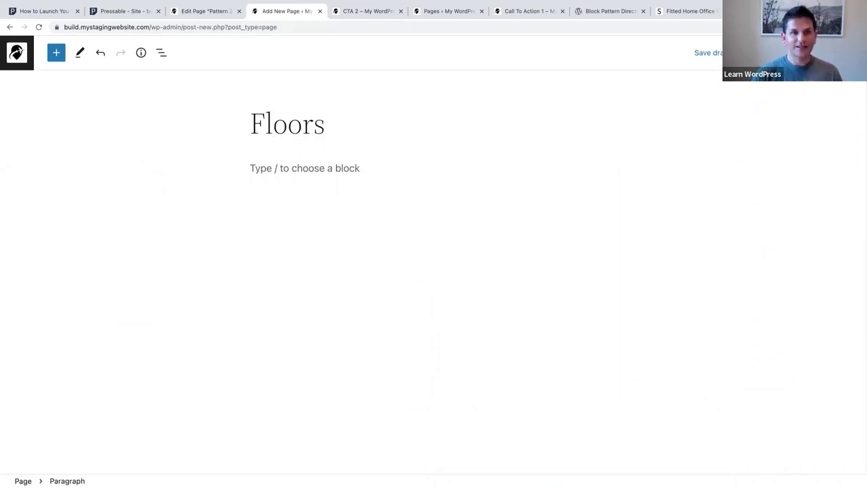
pyautogui.write('/column')
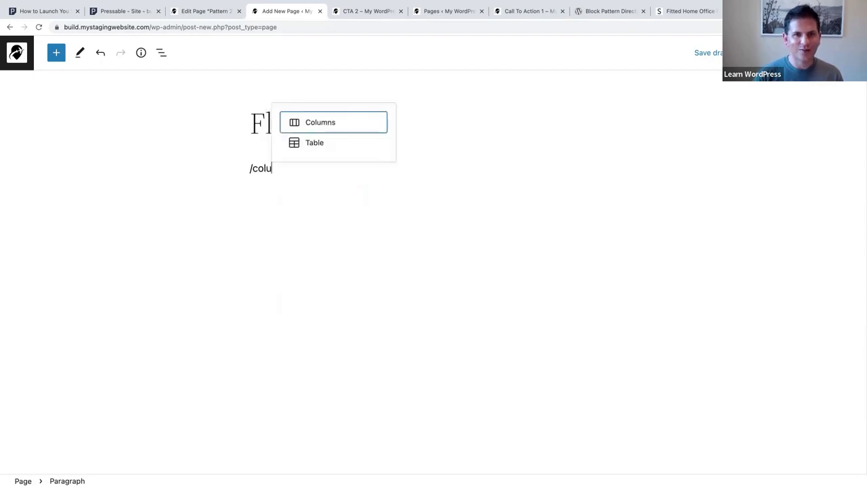
pyautogui.click(332, 126)
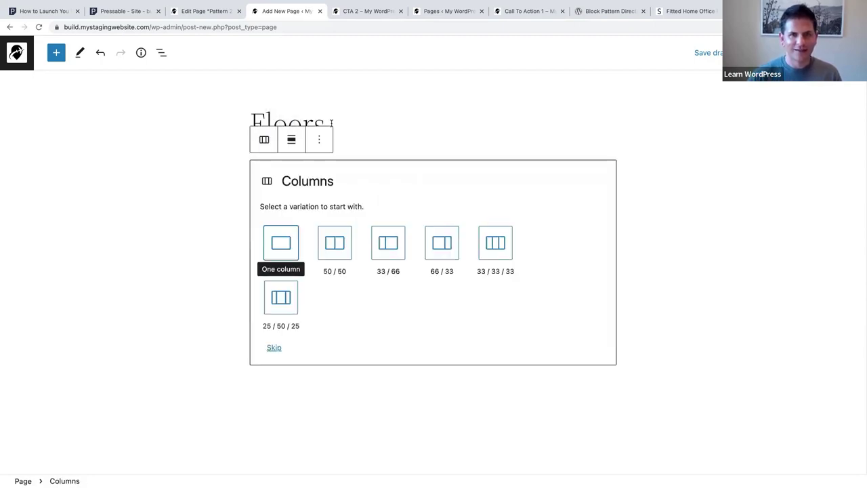
pyautogui.click(334, 247)
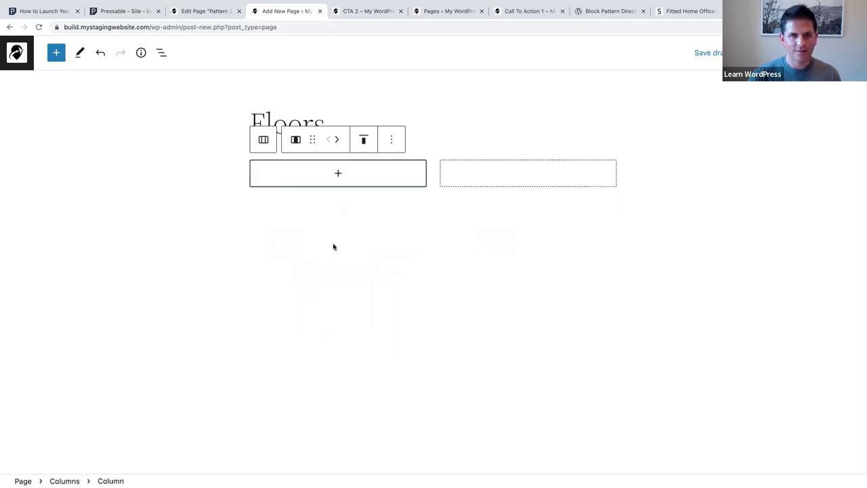
# - Set the Columns block's alignment to Full width using List View
pyautogui.click(161, 53)
pyautogui.click(45, 115)
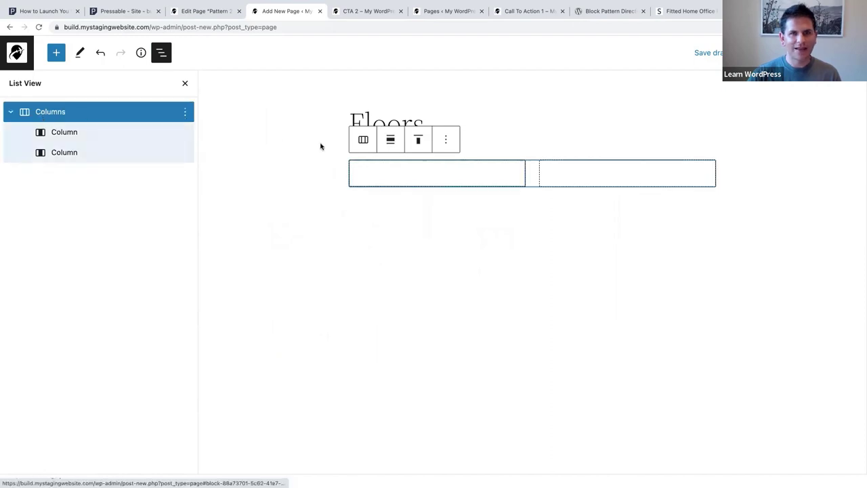
pyautogui.click(392, 141)
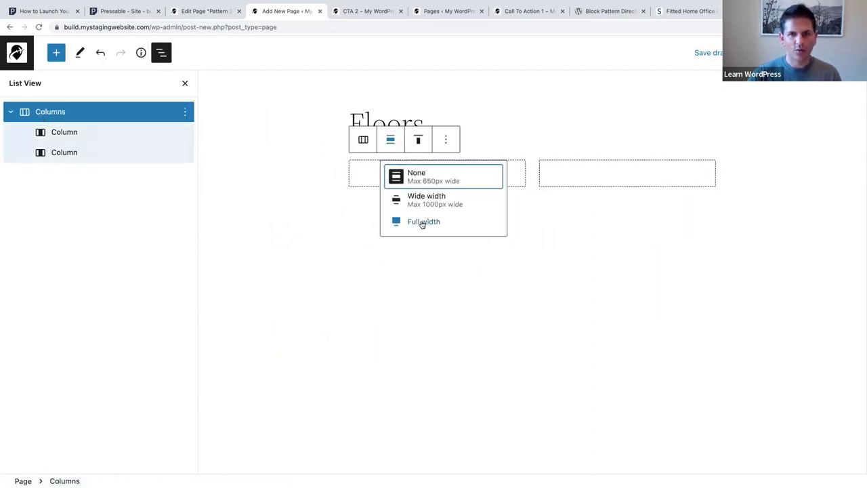
pyautogui.click(421, 223)
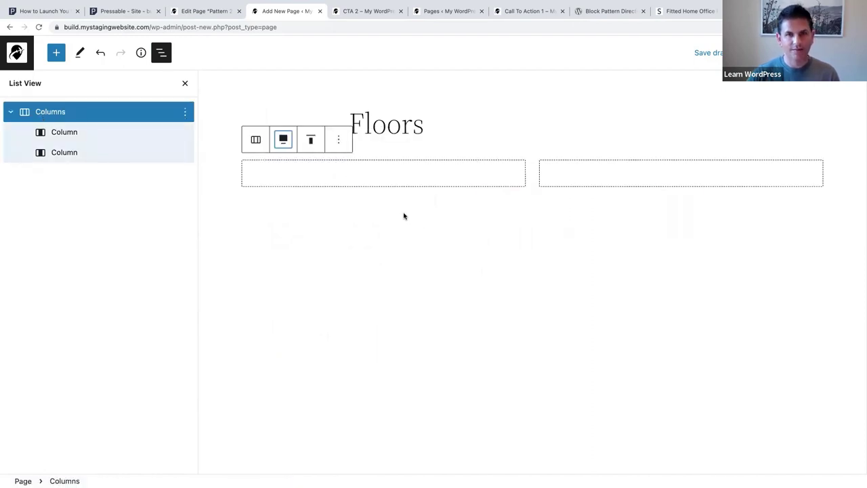
pyautogui.click(368, 172)
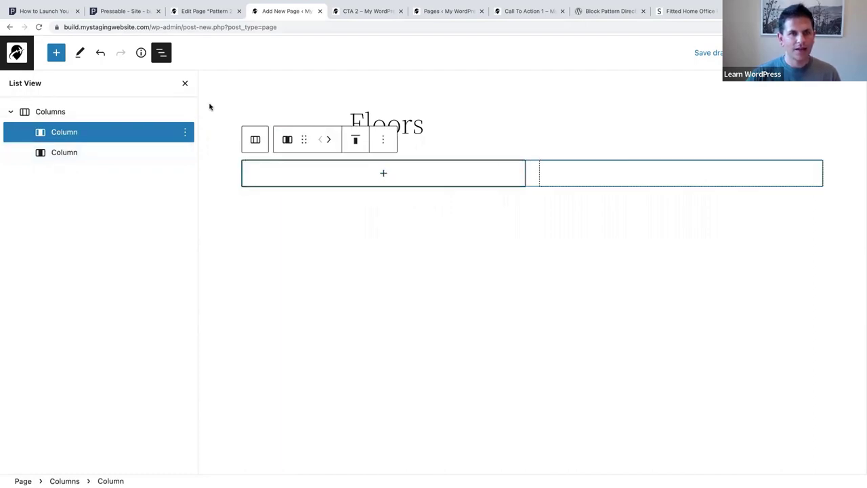
pyautogui.click(184, 83)
# - Add a paragraph reading 'At Home Design Visit' to the first column, then start a new line
pyautogui.click(234, 173)
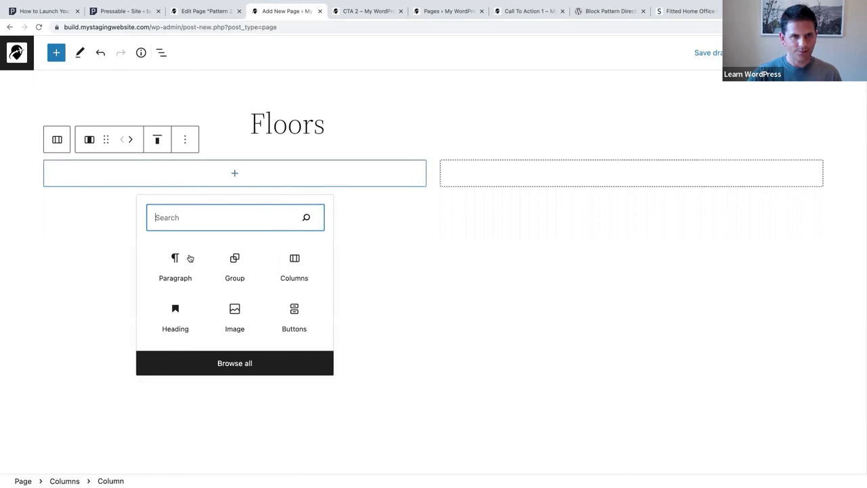
pyautogui.click(175, 266)
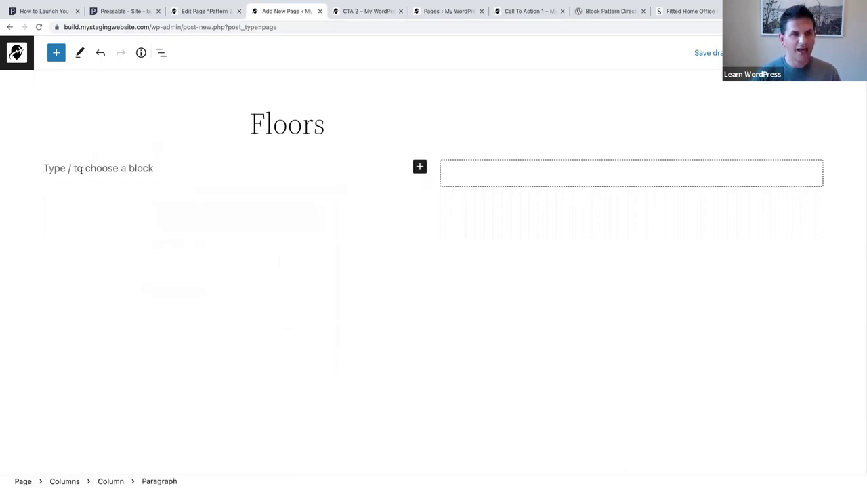
pyautogui.write('At H')
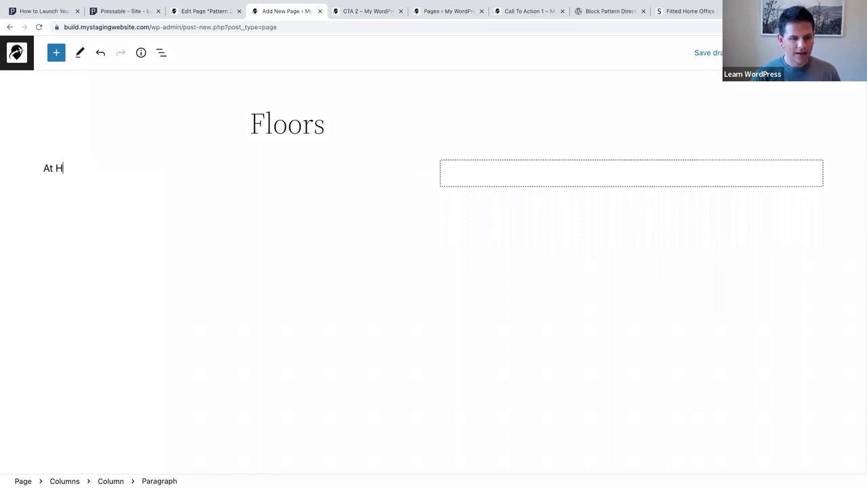
pyautogui.write('ome Design Visit')
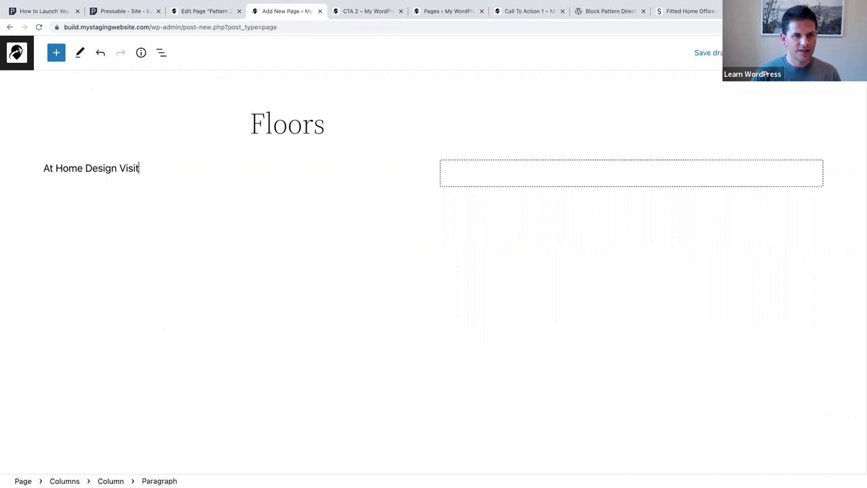
pyautogui.press('Return')
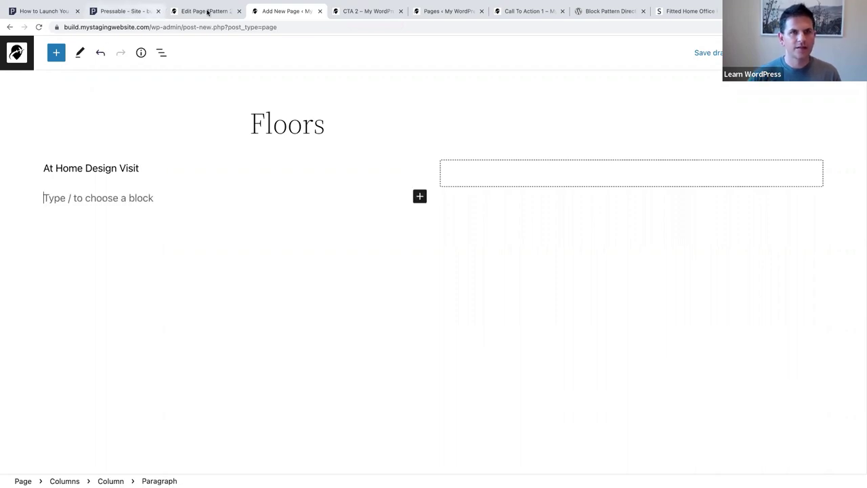
# - Copy the Lorem ipsum paragraph from Flooring Solutions and switch back to the Floors tab
pyautogui.click(207, 12)
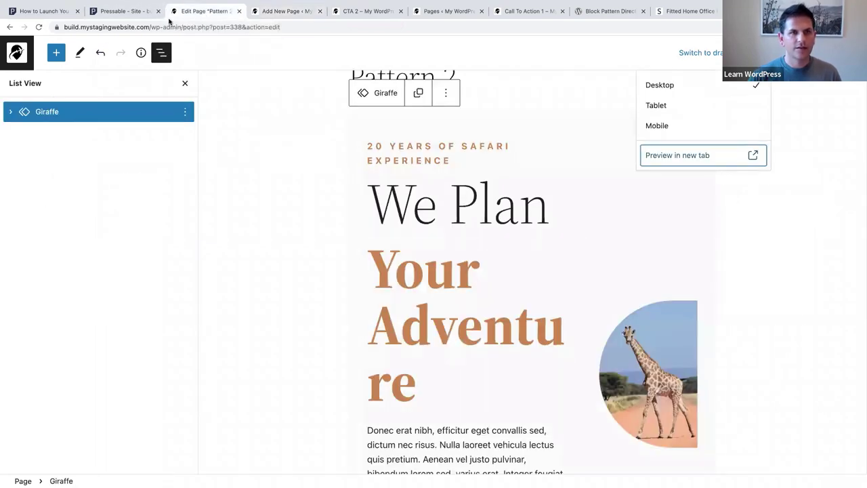
pyautogui.click(17, 52)
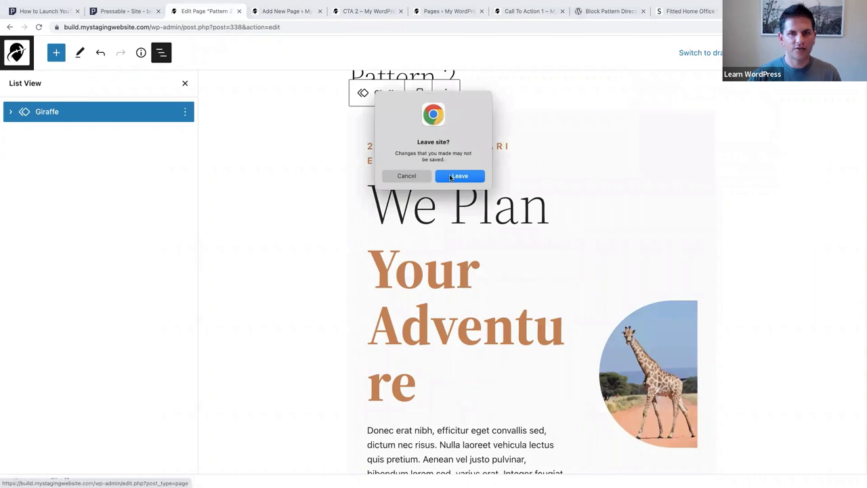
pyautogui.click(450, 178)
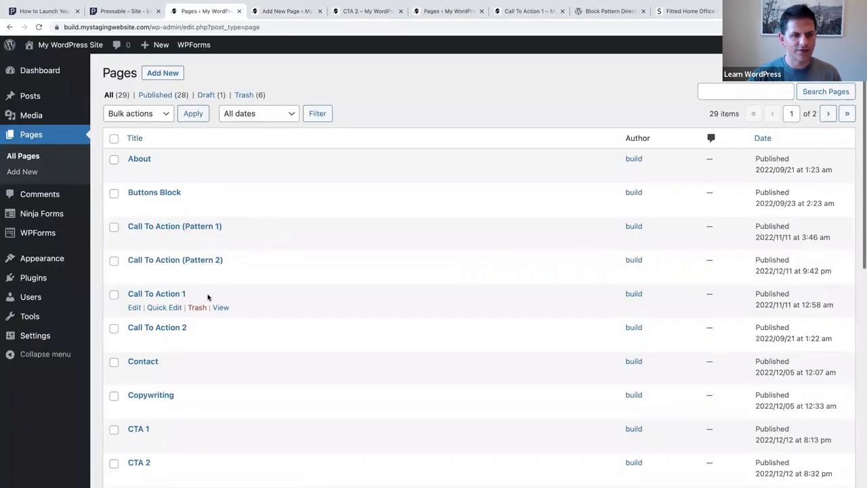
pyautogui.scroll(-5, 208, 296)
pyautogui.click(164, 341)
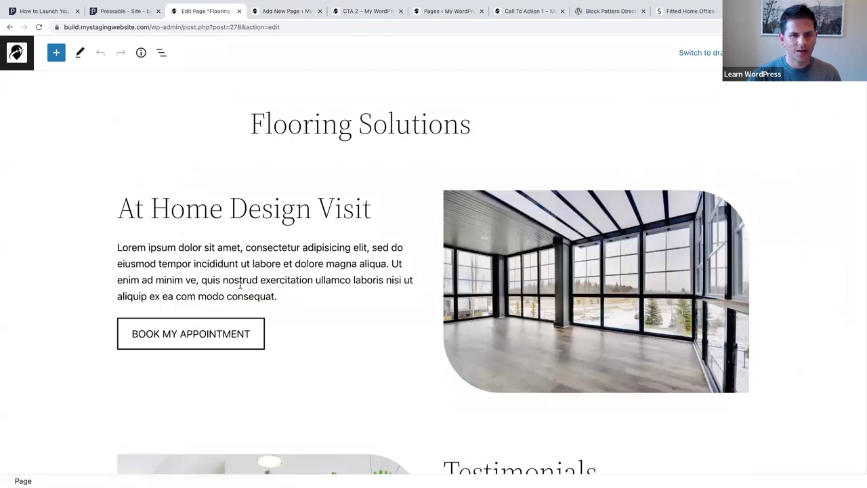
pyautogui.moveTo(279, 298); pyautogui.dragTo(115, 252)
pyautogui.hotkey('ctrl', 'c')
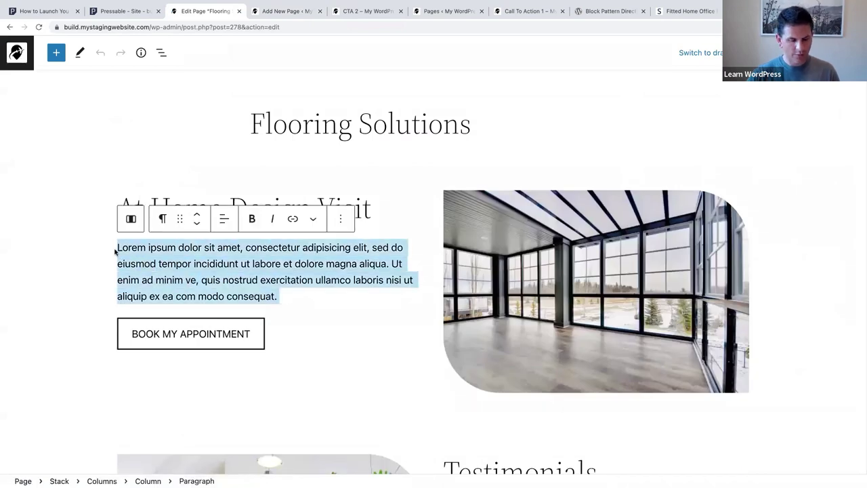
pyautogui.click(288, 11)
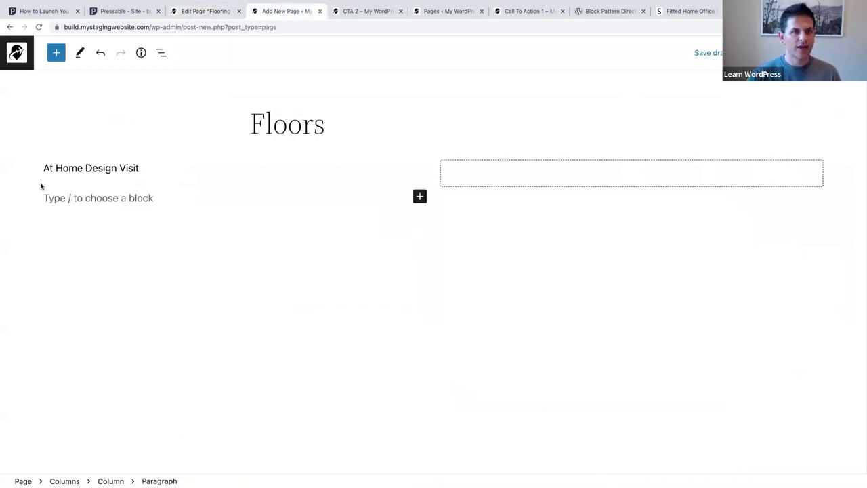
# - Paste the Lorem ipsum paragraph and make 'At Home Design Visit' bold at 40 px
pyautogui.hotkey('ctrl', 'v')
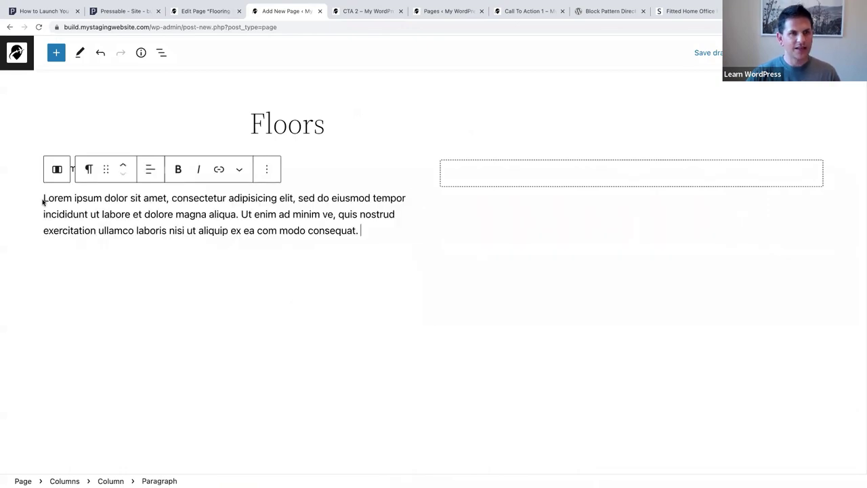
pyautogui.click(331, 164)
pyautogui.moveTo(155, 168); pyautogui.dragTo(43, 169)
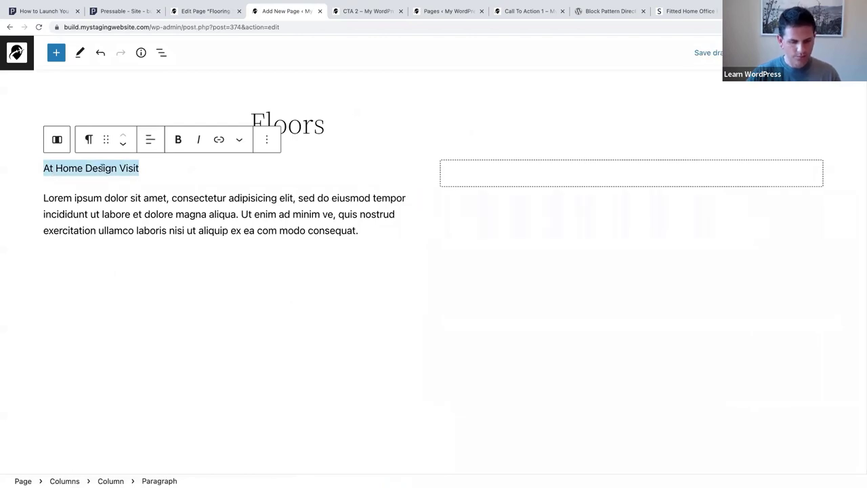
pyautogui.click(178, 140)
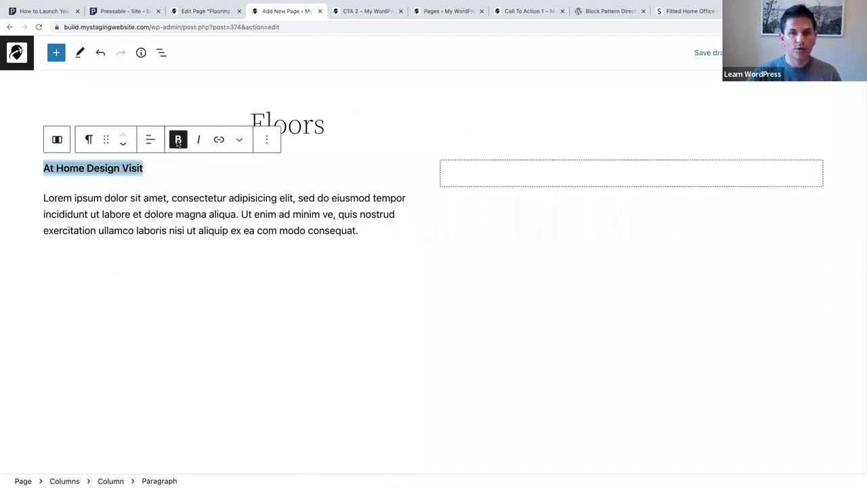
pyautogui.hotkey('ctrl', 'shift', ',')
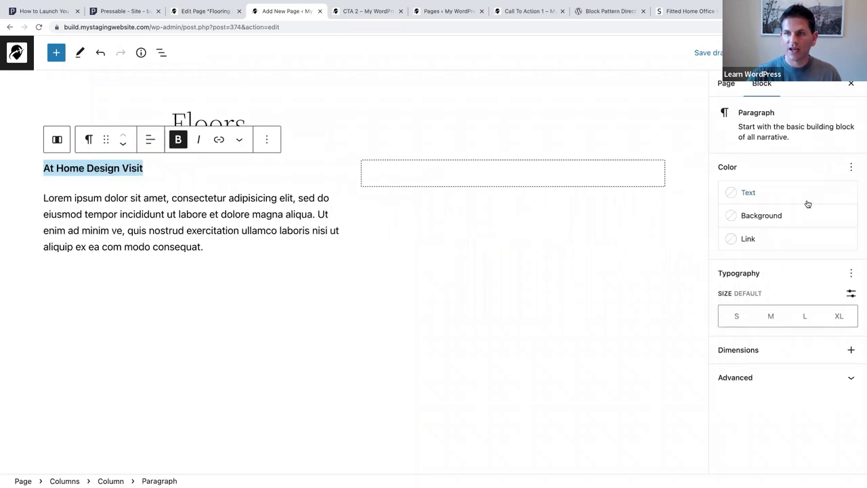
pyautogui.click(852, 293)
pyautogui.click(749, 323)
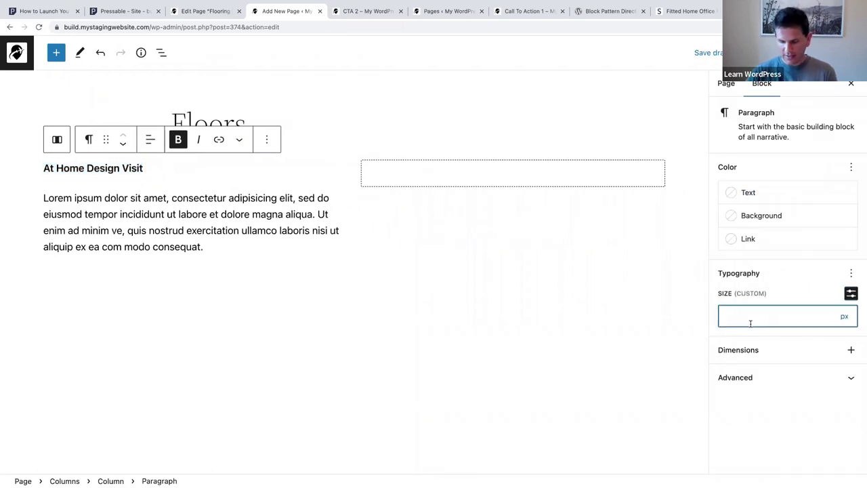
pyautogui.write('40')
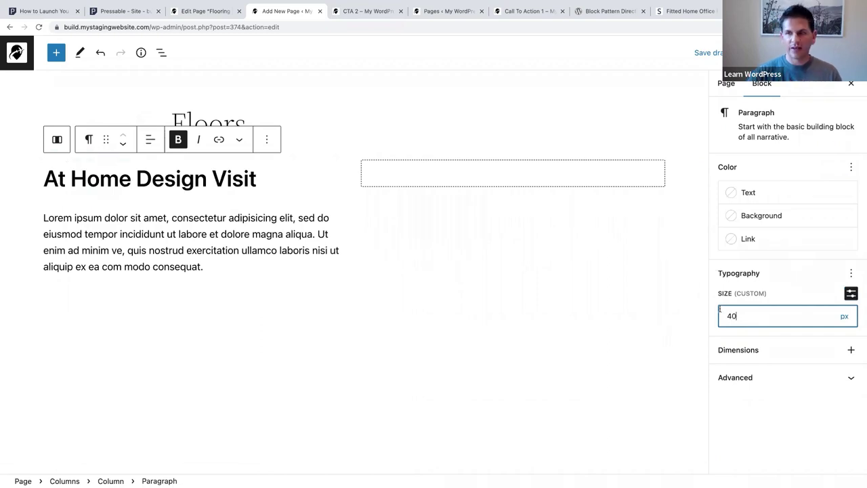
# - Start a new block below the paragraph and search for the button block with /butto
pyautogui.click(208, 278)
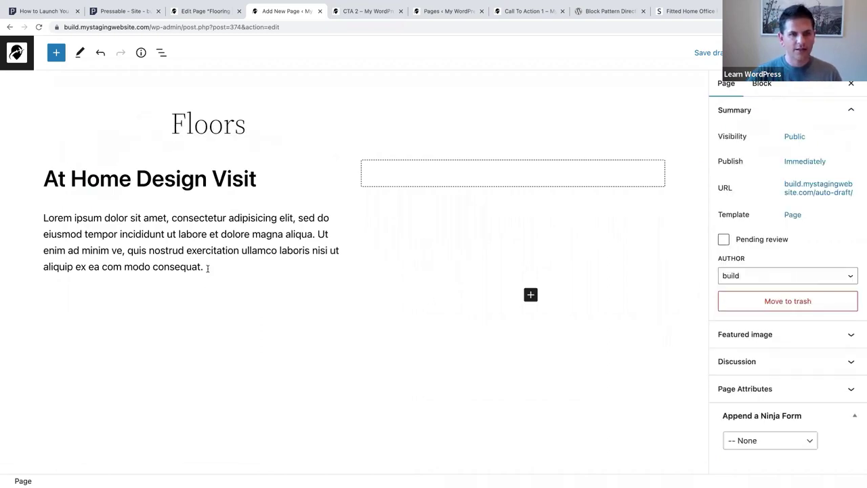
pyautogui.click(207, 267)
pyautogui.press('Return')
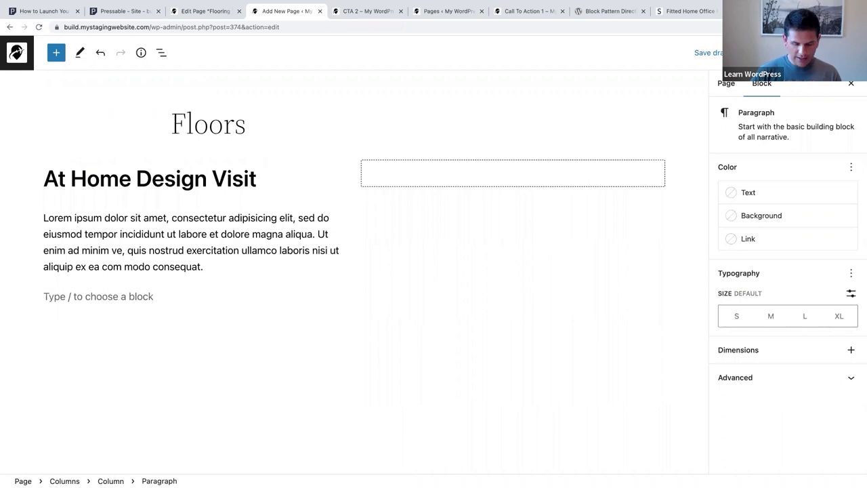
pyautogui.write('/butto')
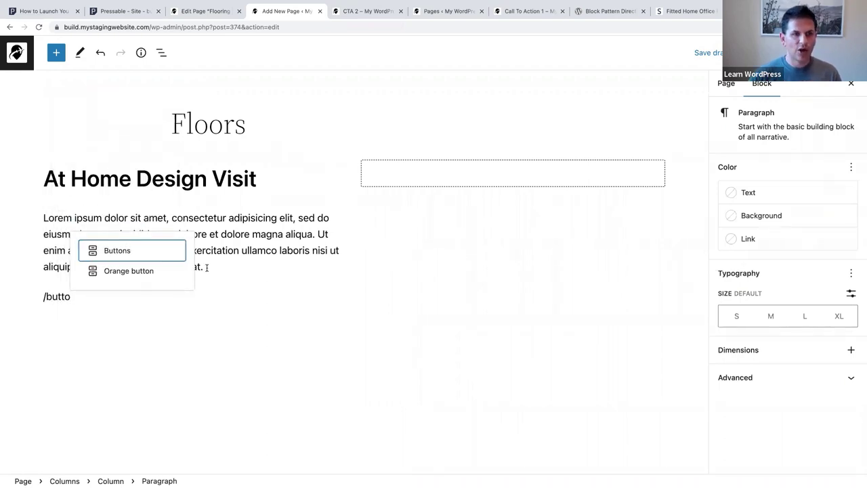
# - Add an Outline-style 'BOOK MY APPOINTMENT' button beneath the paragraph in the left column
pyautogui.click(124, 250)
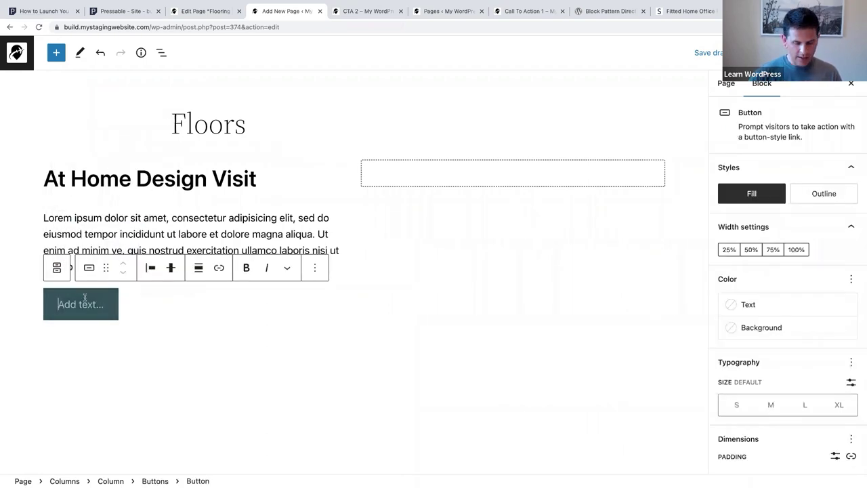
pyautogui.write('BOOK')
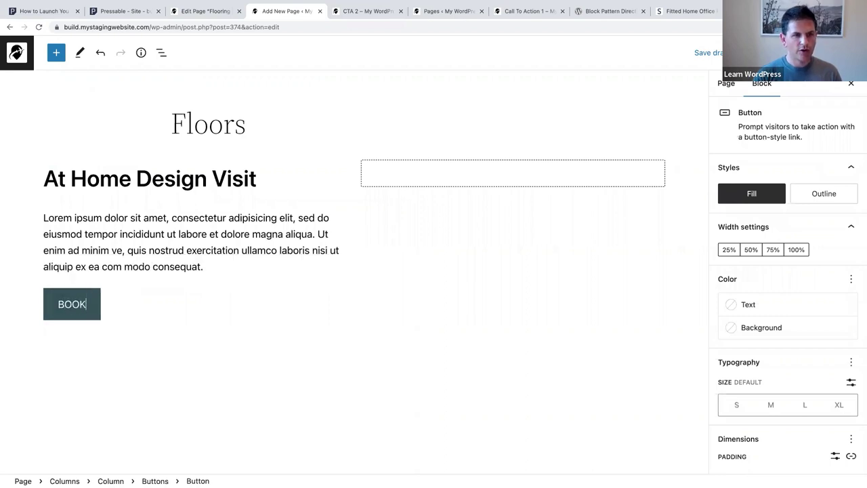
pyautogui.write(' MY APPO')
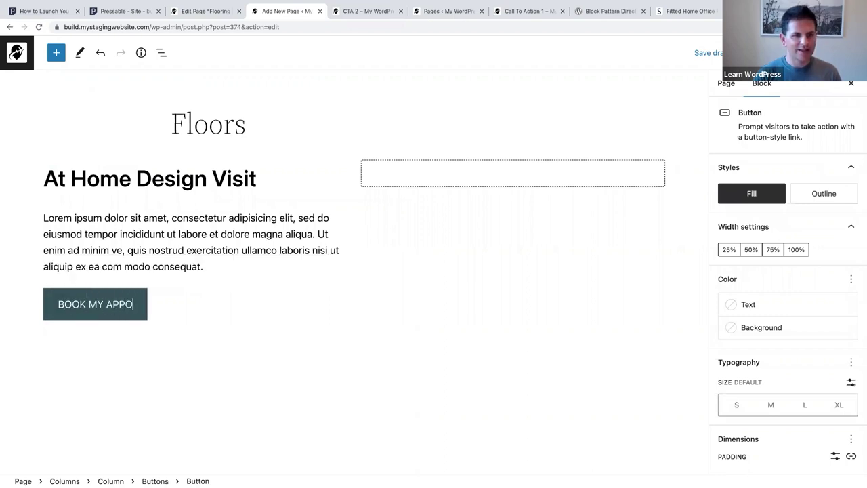
pyautogui.write('INTMENT')
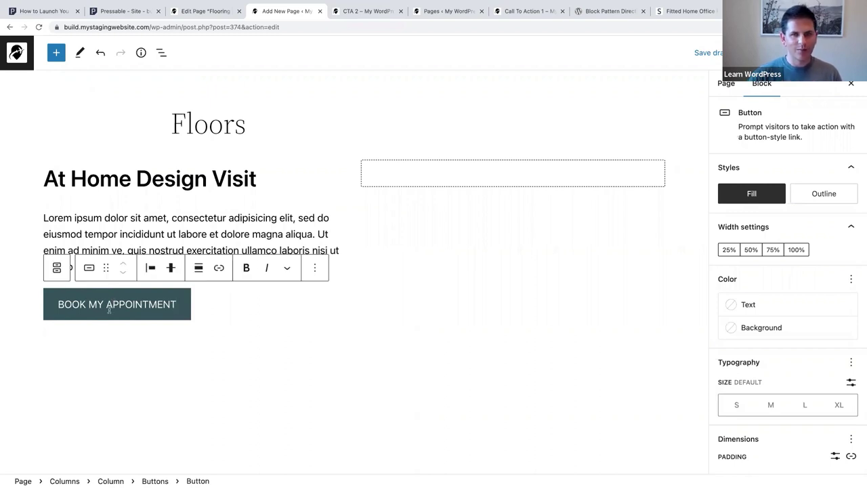
pyautogui.click(822, 195)
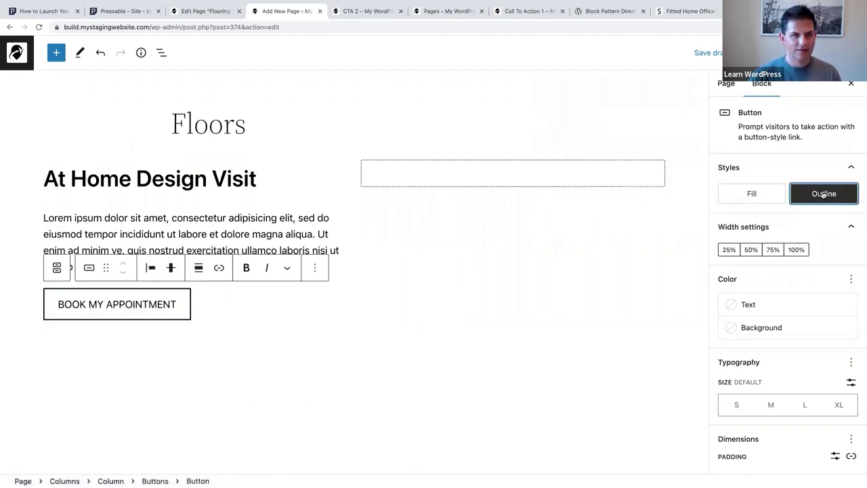
pyautogui.click(511, 170)
pyautogui.click(512, 174)
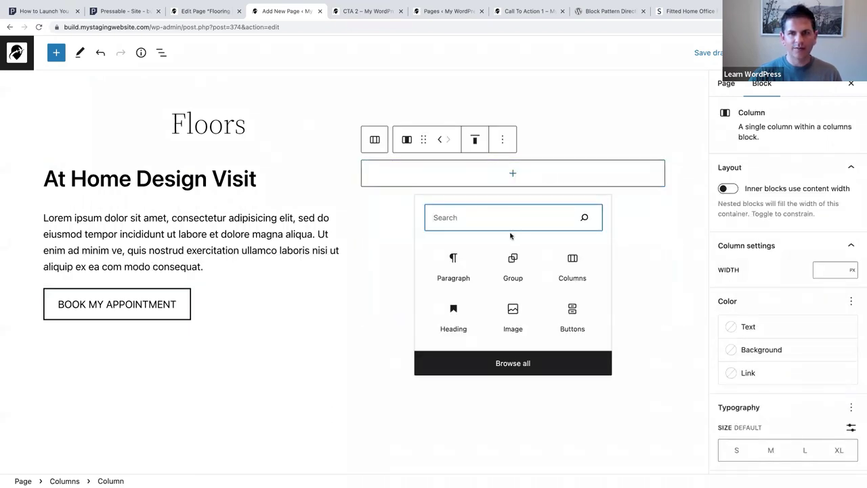
# - Insert the windows room photo from the Media Library into the right column
pyautogui.click(512, 312)
pyautogui.click(444, 237)
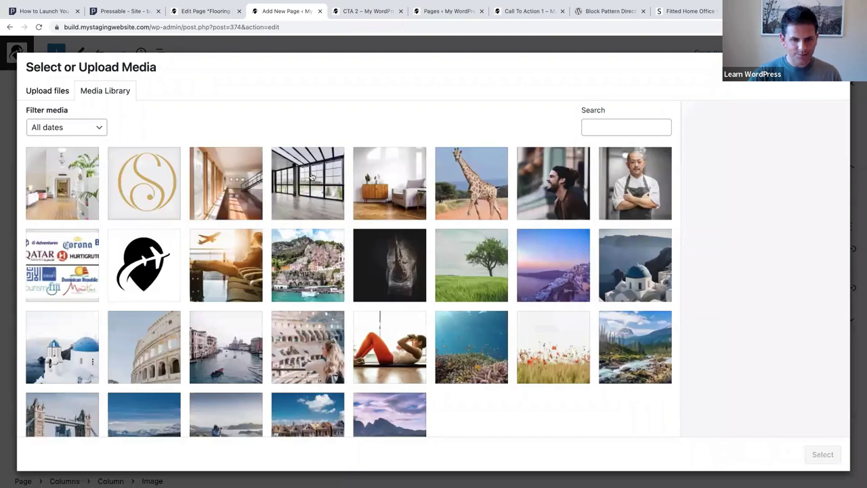
pyautogui.click(313, 180)
pyautogui.click(822, 454)
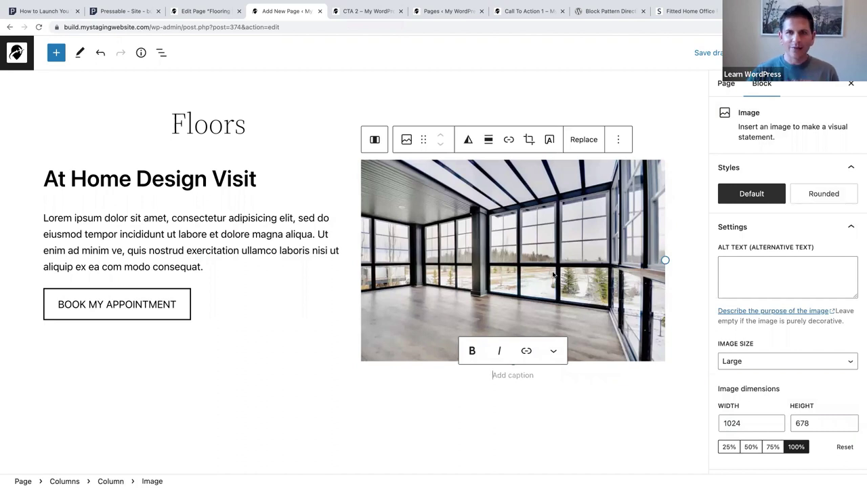
# - Unlink the image's corner radii and round the top-right and bottom-left corners to 100 px
pyautogui.scroll(-3, 799, 265)
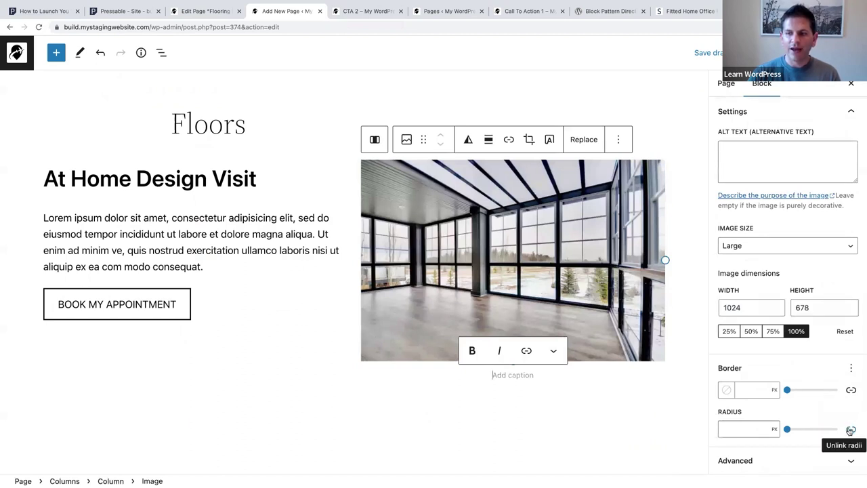
pyautogui.click(850, 431)
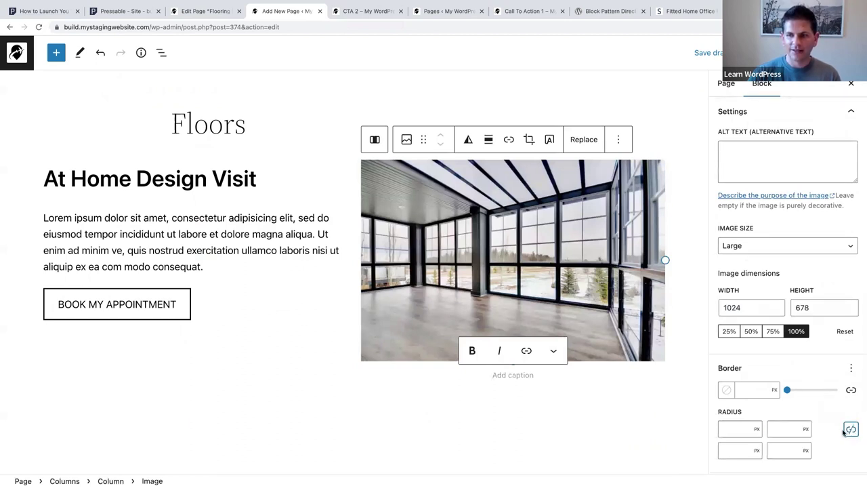
pyautogui.click(780, 430)
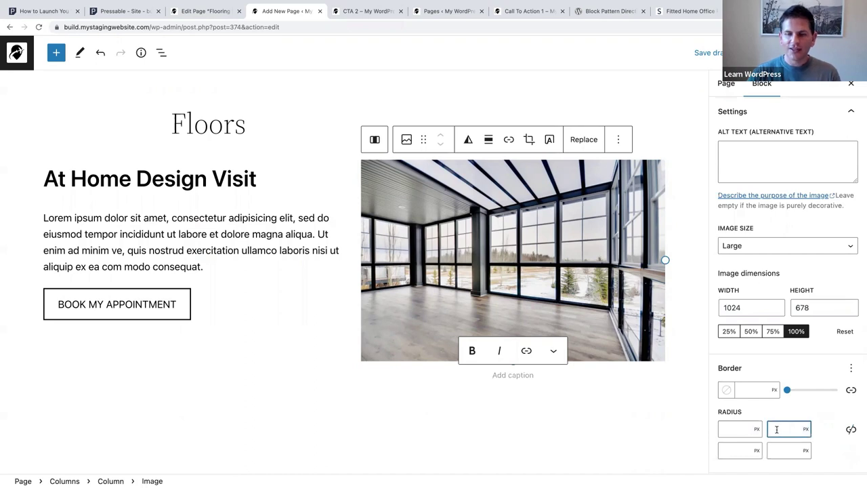
pyautogui.write('10')
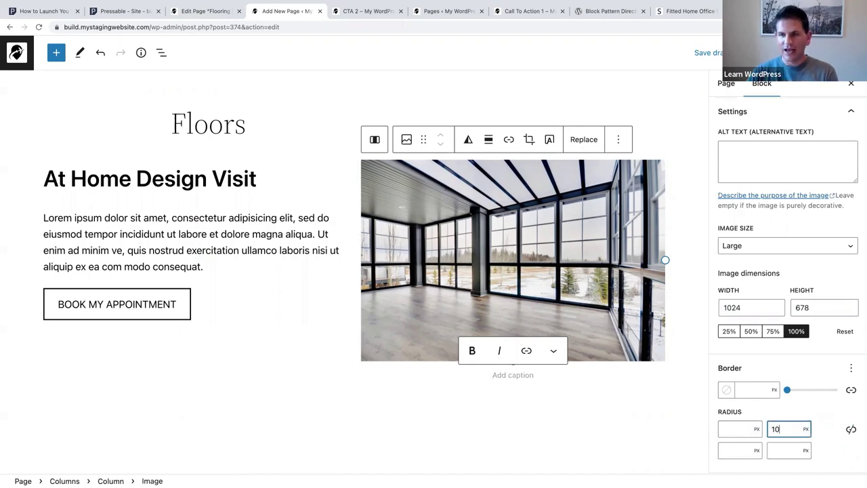
pyautogui.write('0')
pyautogui.click(727, 450)
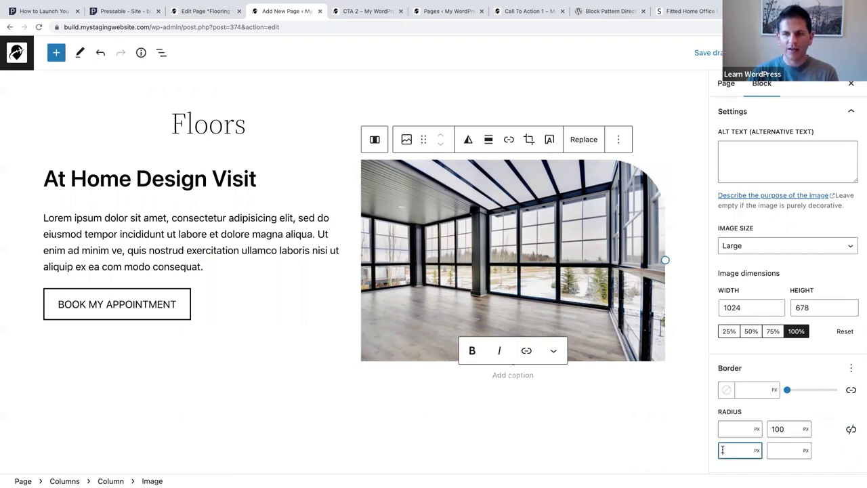
pyautogui.write('100')
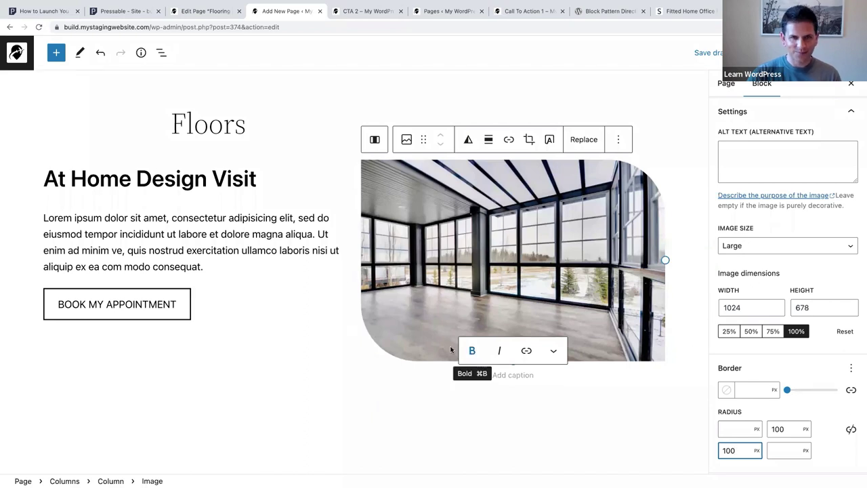
# - Give the Columns block a custom padding of 5.5 rem
pyautogui.click(161, 52)
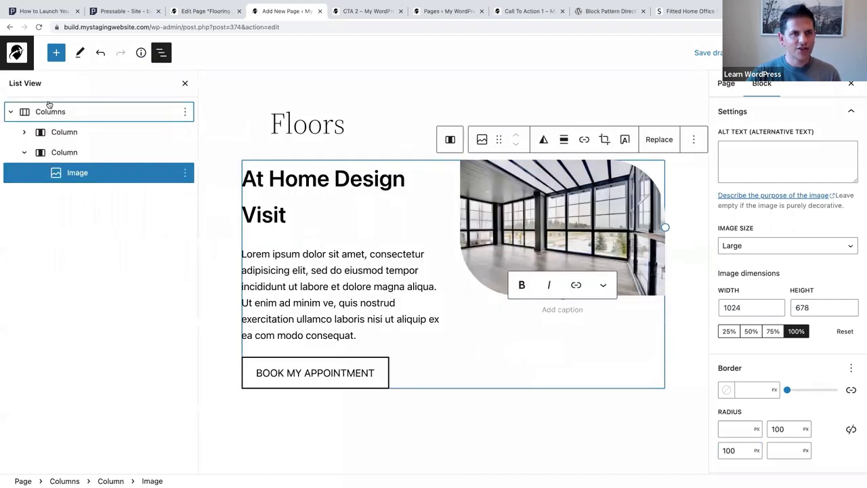
pyautogui.click(42, 113)
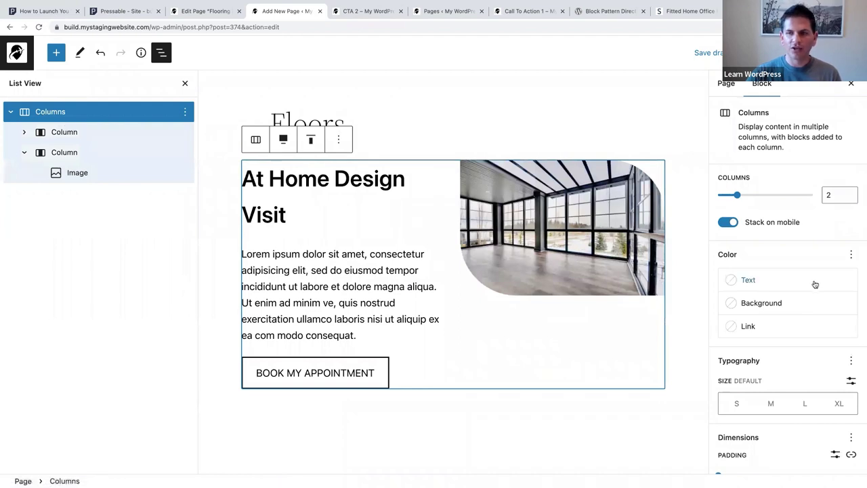
pyautogui.scroll(-5, 857, 214)
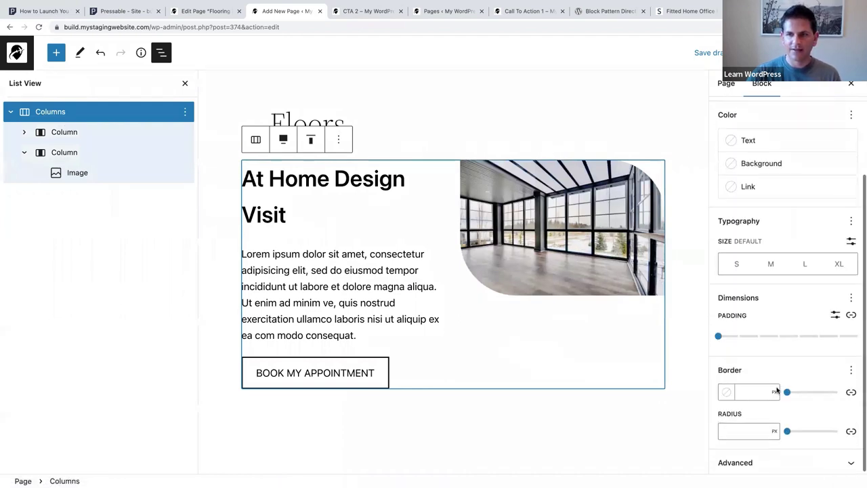
pyautogui.click(835, 313)
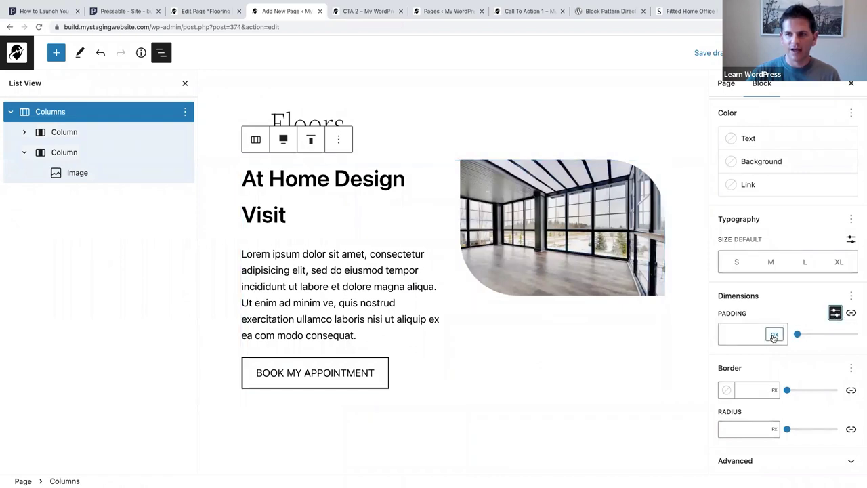
pyautogui.click(775, 334)
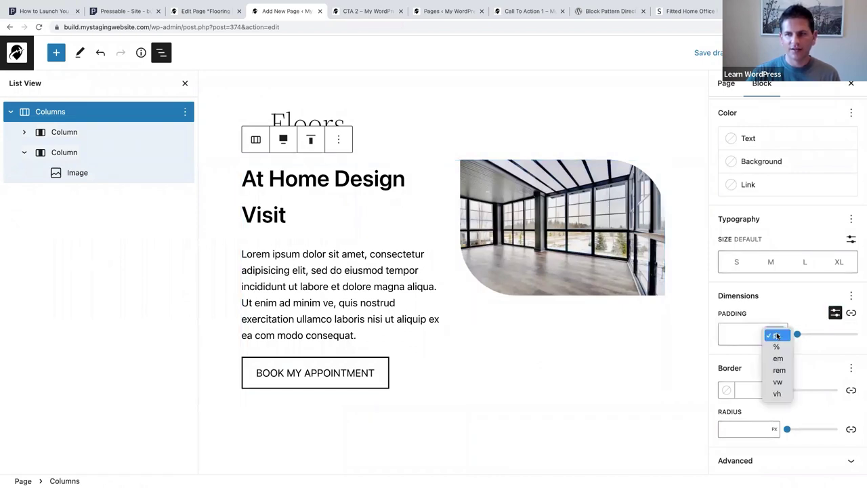
pyautogui.click(779, 370)
pyautogui.click(737, 334)
pyautogui.write('5.5')
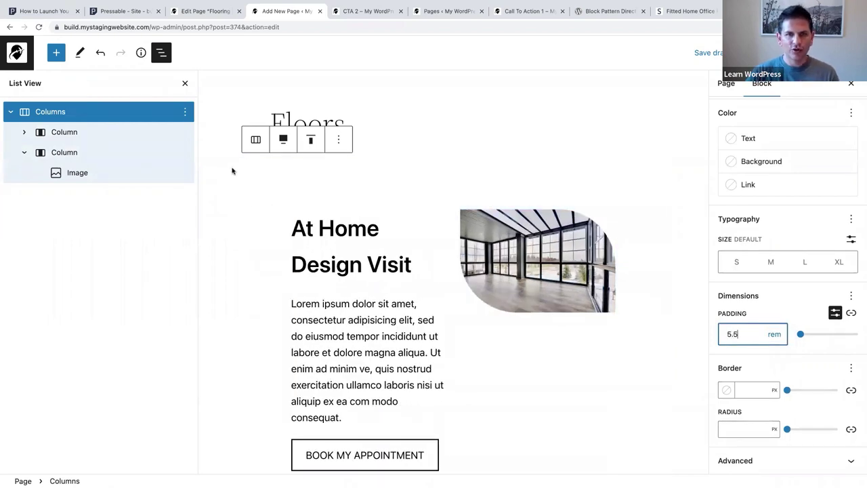
pyautogui.scroll(-1, 610, 433)
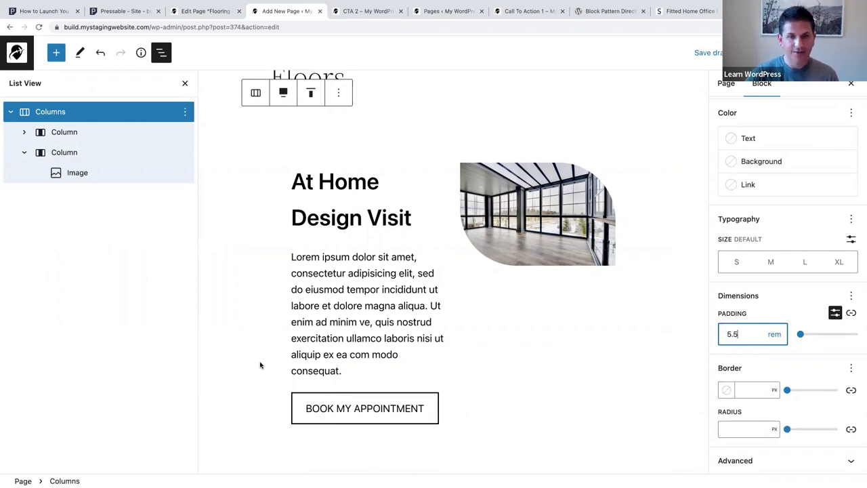
pyautogui.click(337, 405)
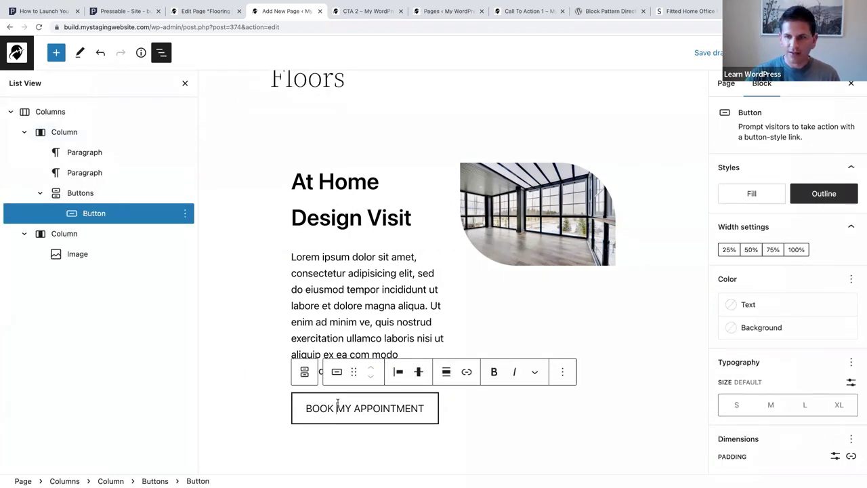
# - Set the BOOK MY APPOINTMENT button text to size M, then reselect the Columns block
pyautogui.click(770, 405)
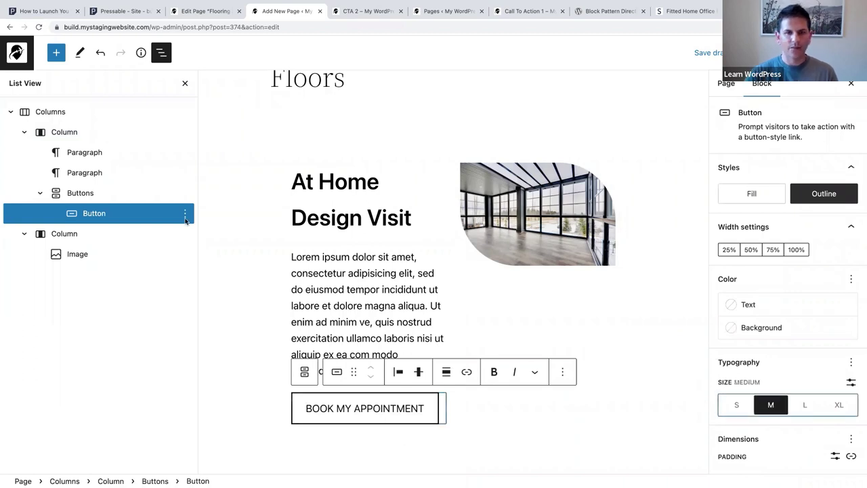
pyautogui.click(185, 82)
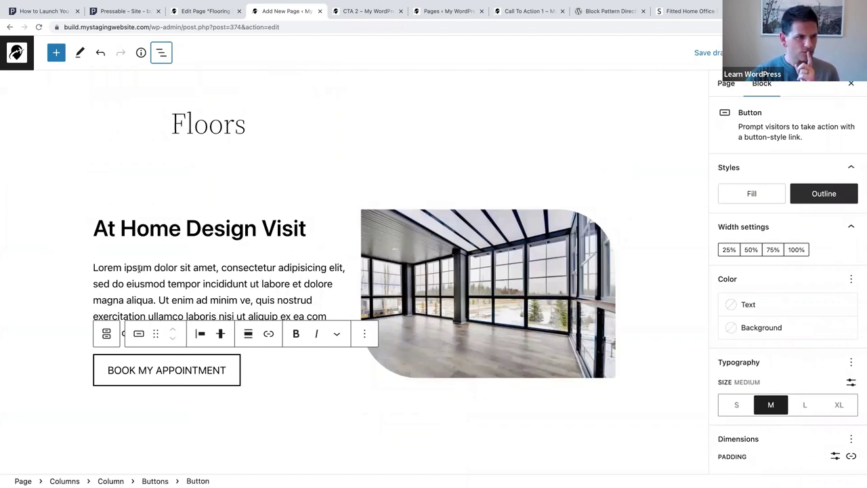
pyautogui.click(162, 54)
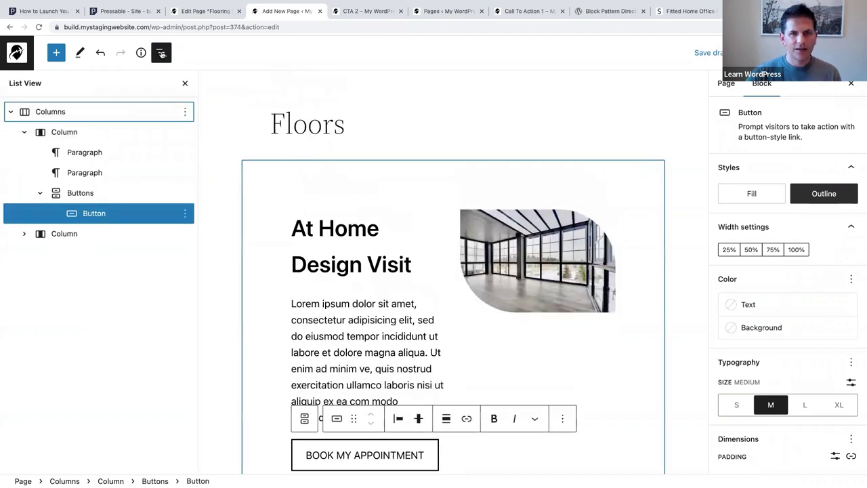
pyautogui.click(184, 83)
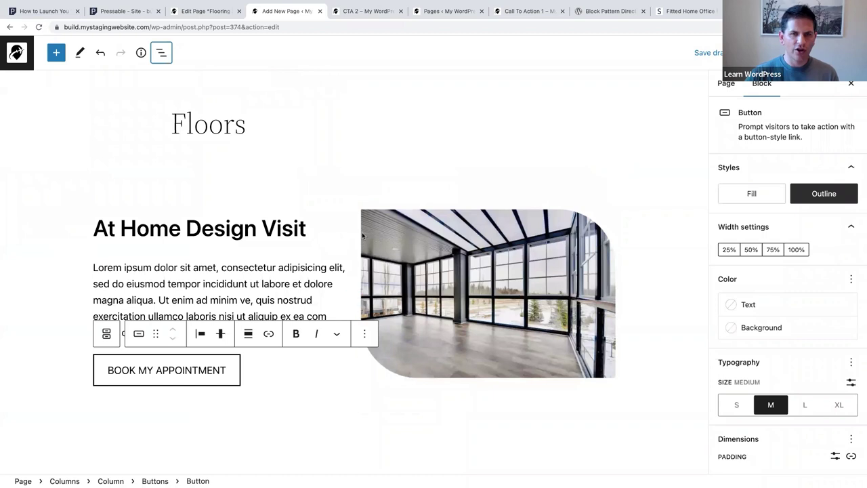
pyautogui.moveTo(350, 270)
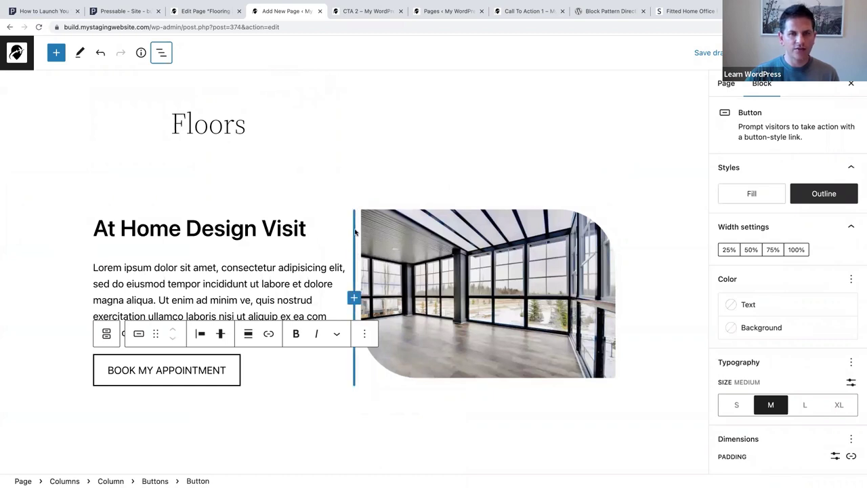
pyautogui.click(161, 53)
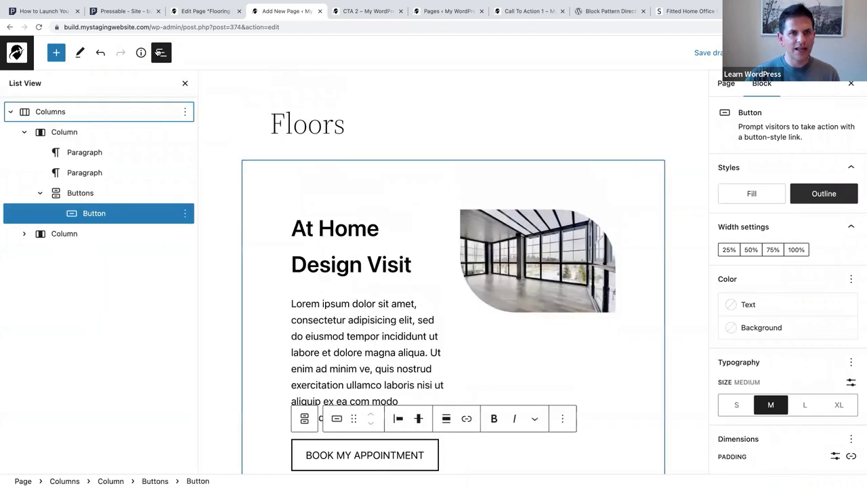
pyautogui.click(52, 112)
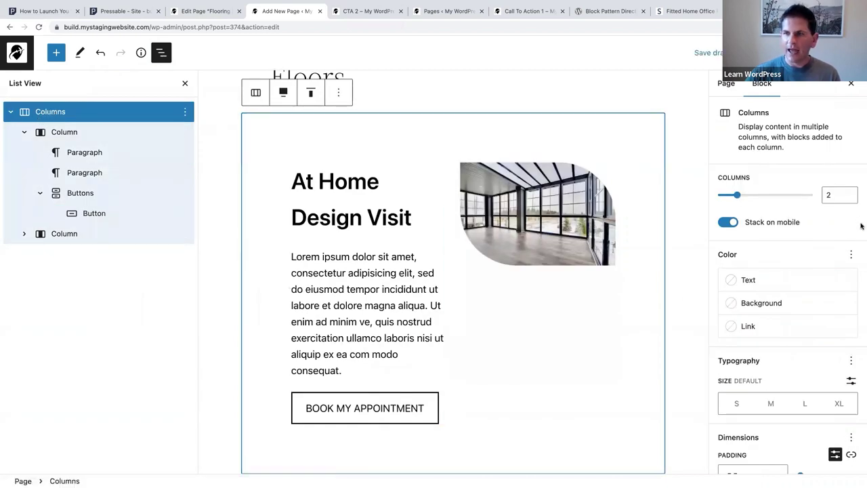
# - Add block spacing to the Columns block, set it to 5, and start publishing
pyautogui.scroll(-4, 857, 258)
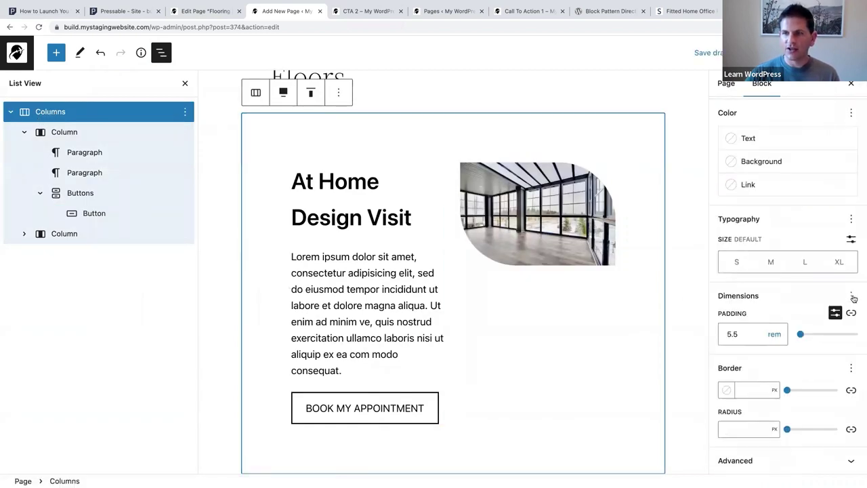
pyautogui.click(851, 297)
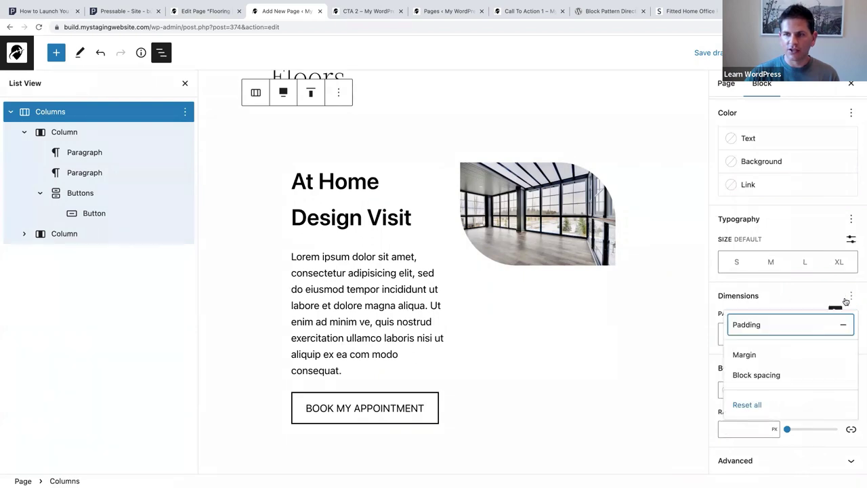
pyautogui.click(759, 376)
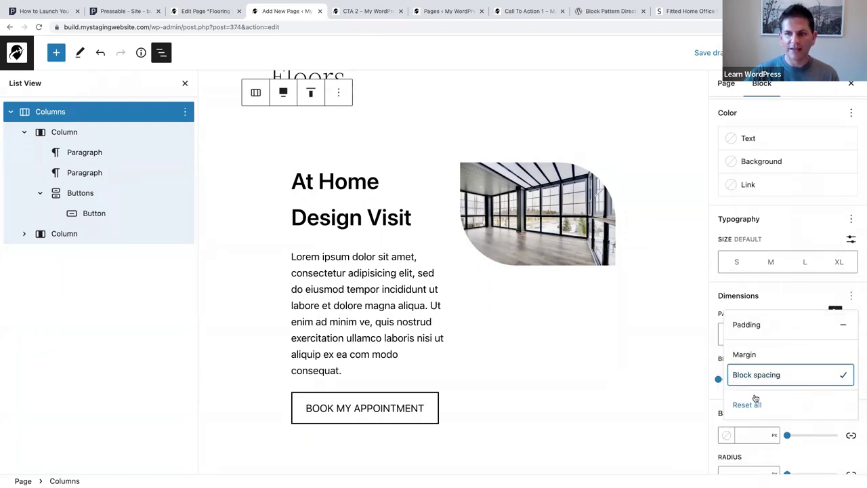
pyautogui.click(715, 391)
pyautogui.click(718, 380)
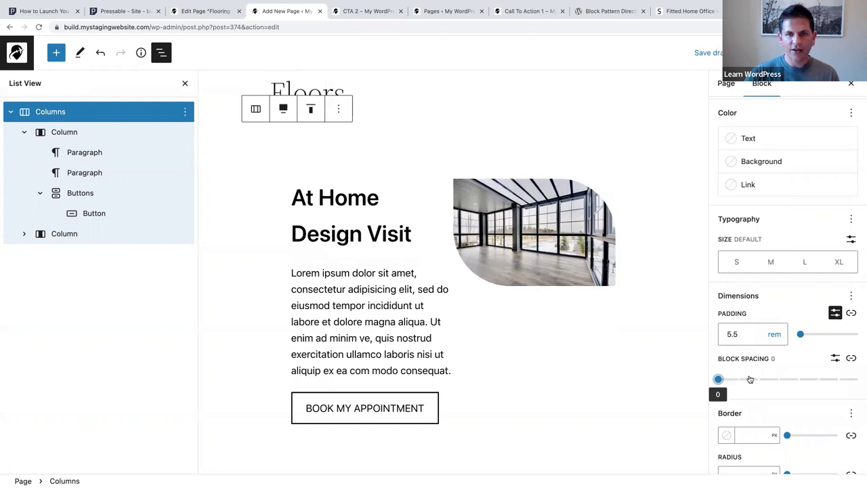
pyautogui.moveTo(724, 384); pyautogui.dragTo(786, 381)
pyautogui.press('Right')
pyautogui.press('Right')
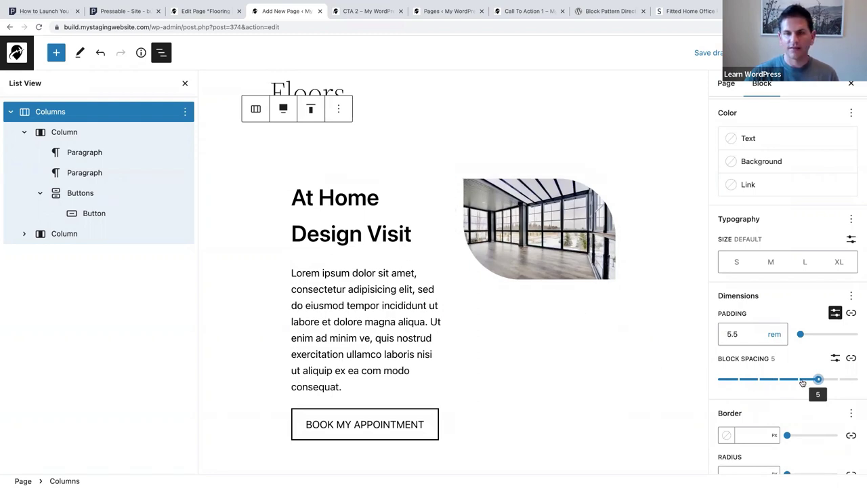
pyautogui.click(778, 52)
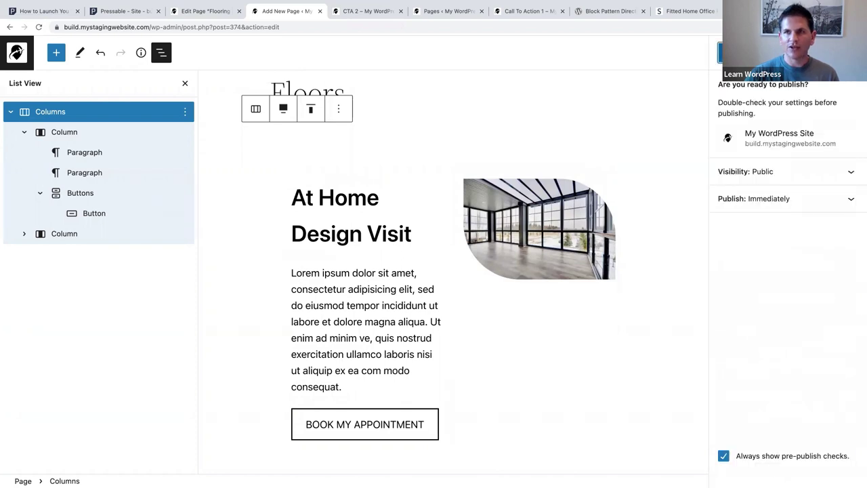
# - Confirm publishing the Floors page, then show List View
pyautogui.click(185, 82)
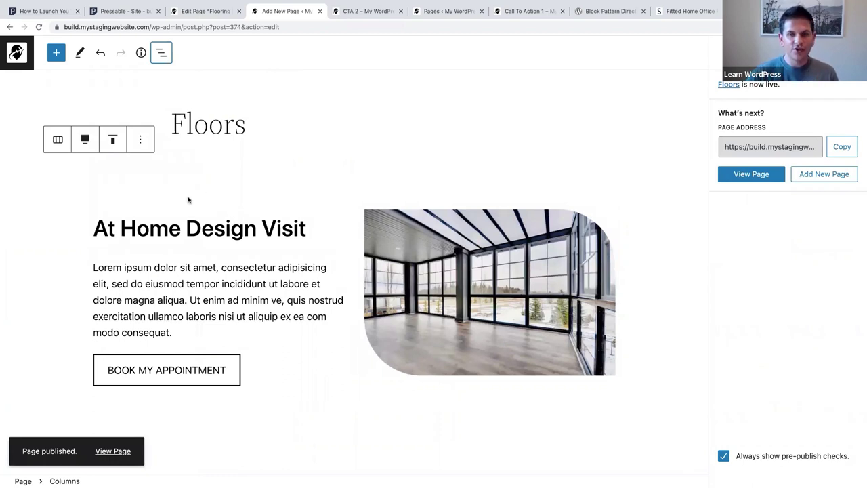
pyautogui.click(161, 52)
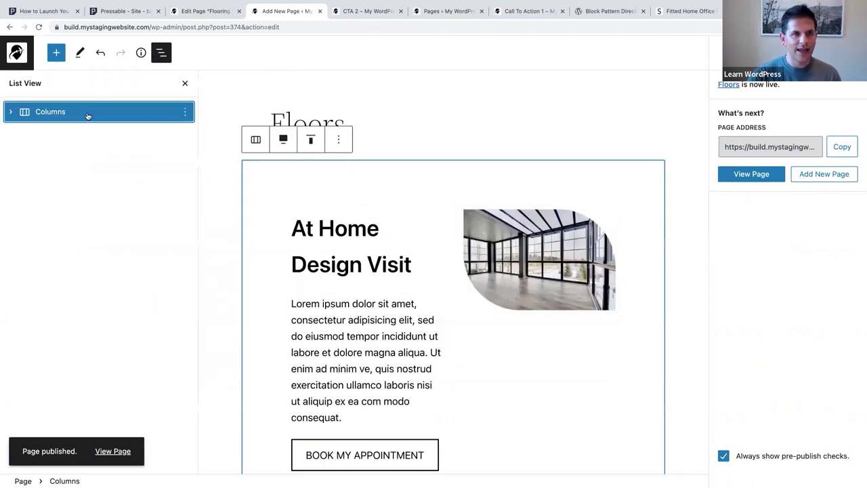
# - Duplicate the At Home Design Visit Columns section and select the copy's image
pyautogui.click(185, 112)
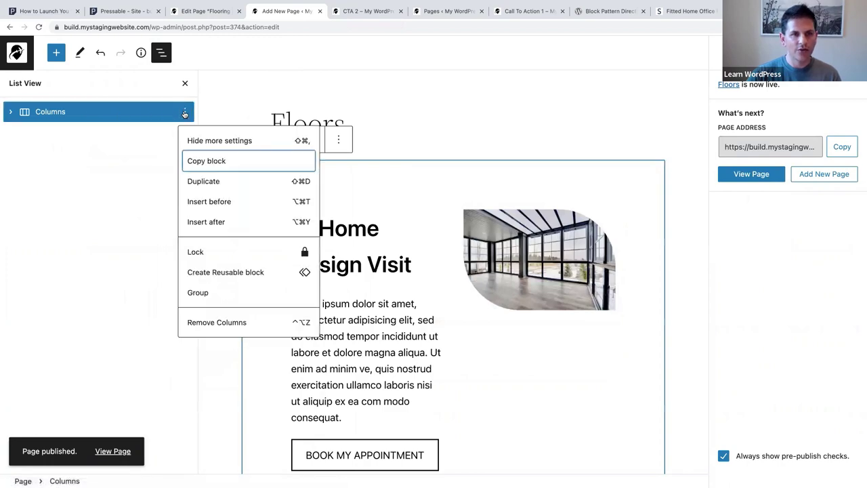
pyautogui.click(200, 181)
pyautogui.click(185, 82)
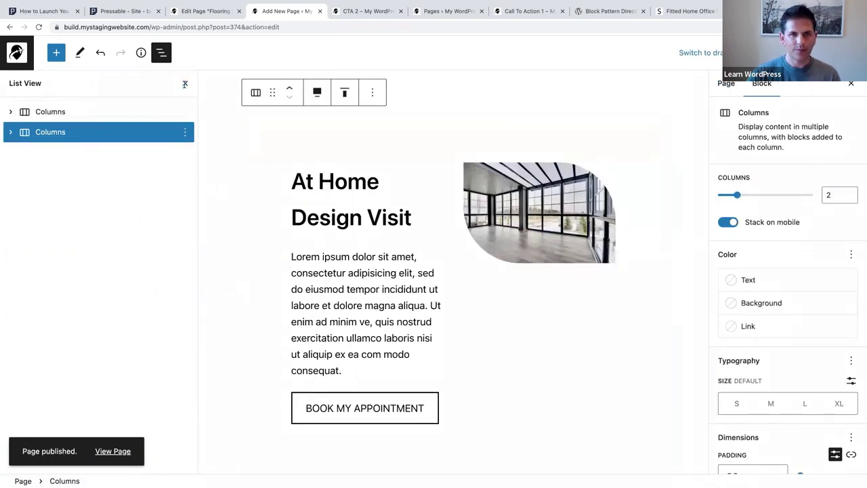
pyautogui.scroll(5, 389, 255)
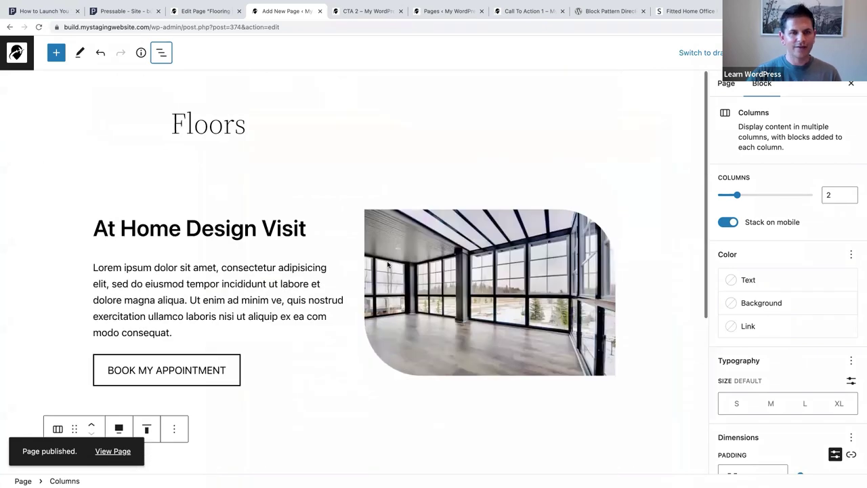
pyautogui.scroll(-2, 388, 261)
pyautogui.scroll(-4, 386, 260)
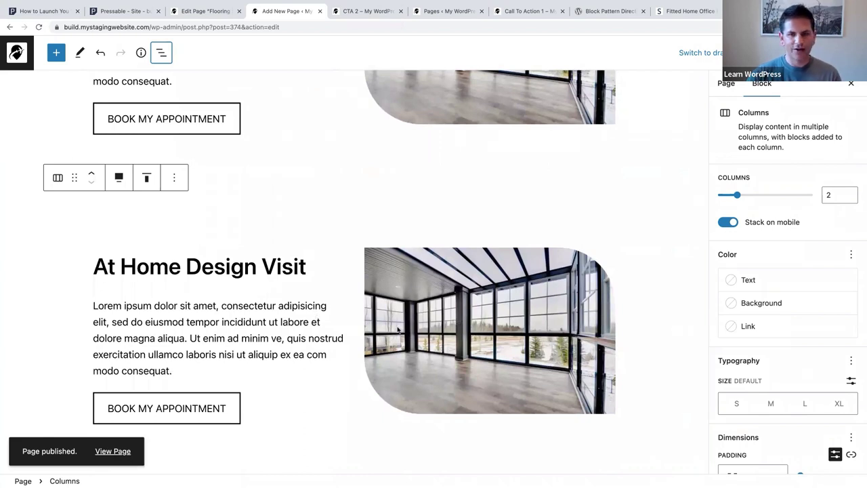
pyautogui.click(474, 295)
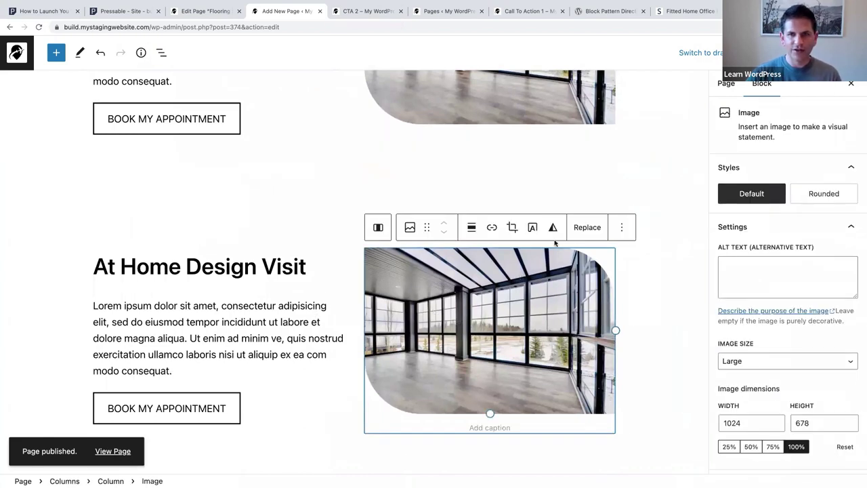
# - Replace the copied section's photo with the bright interior room picture from the Media Library
pyautogui.click(586, 227)
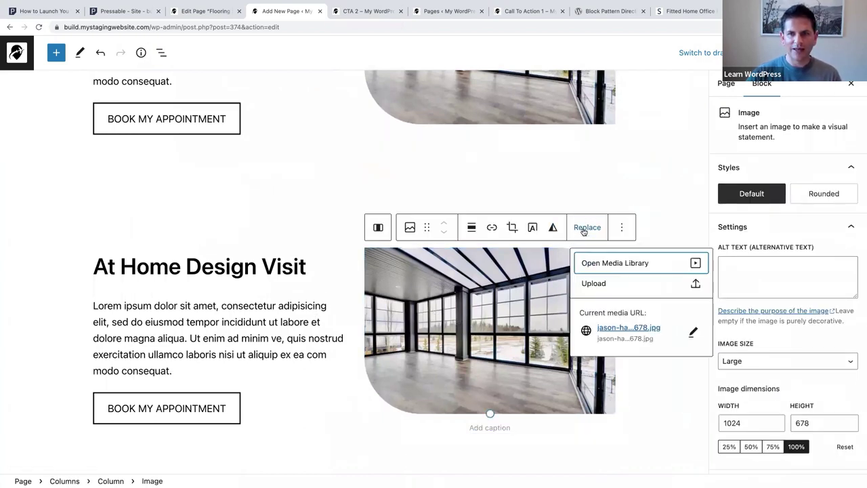
pyautogui.click(599, 267)
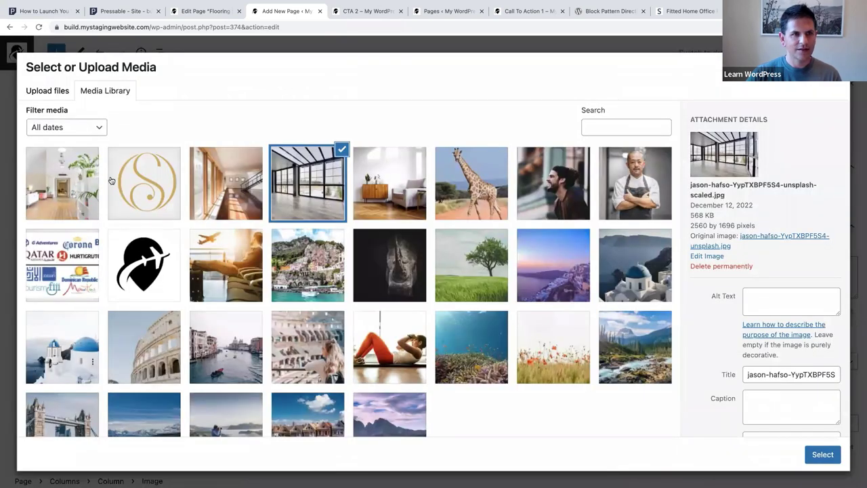
pyautogui.click(71, 181)
pyautogui.click(822, 454)
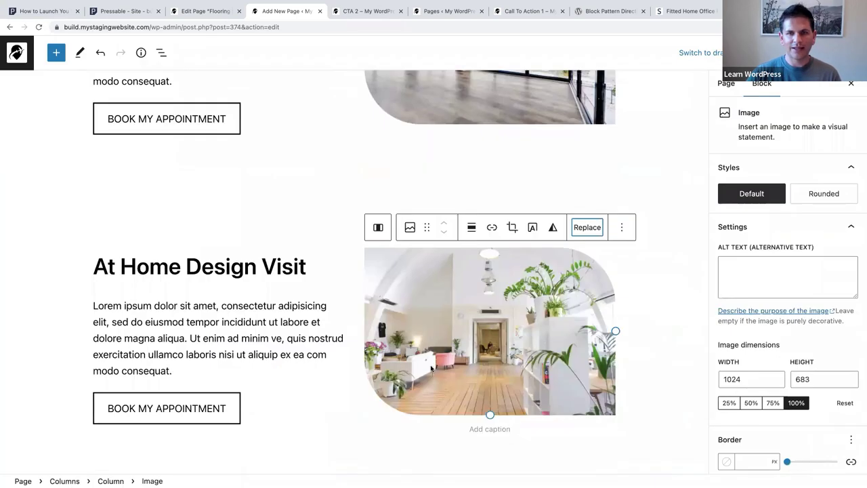
pyautogui.scroll(4, 447, 232)
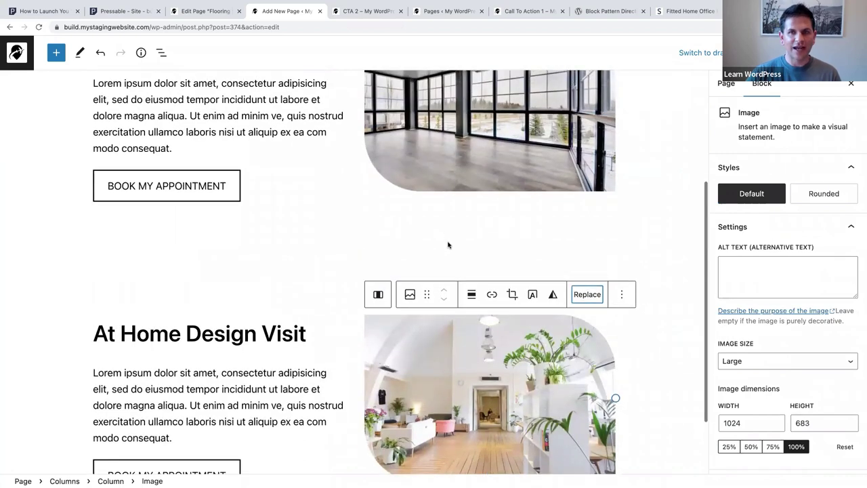
pyautogui.scroll(-5, 446, 241)
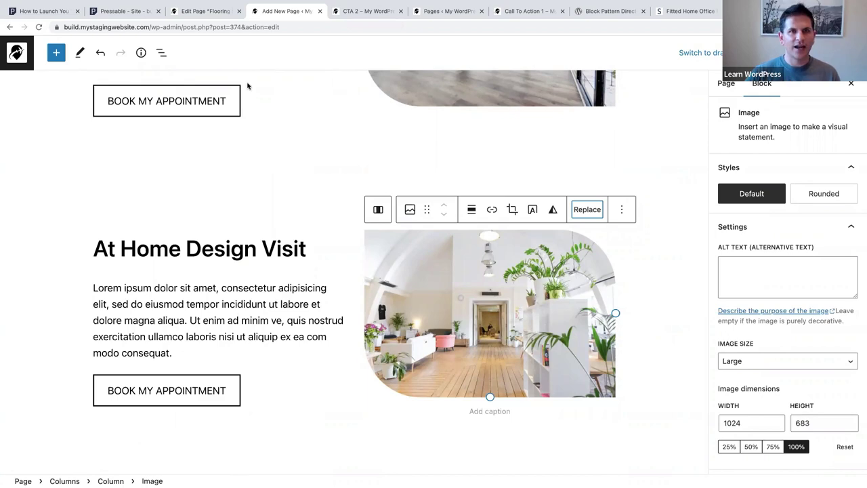
# - Move the image column to the left of the text column
pyautogui.click(161, 54)
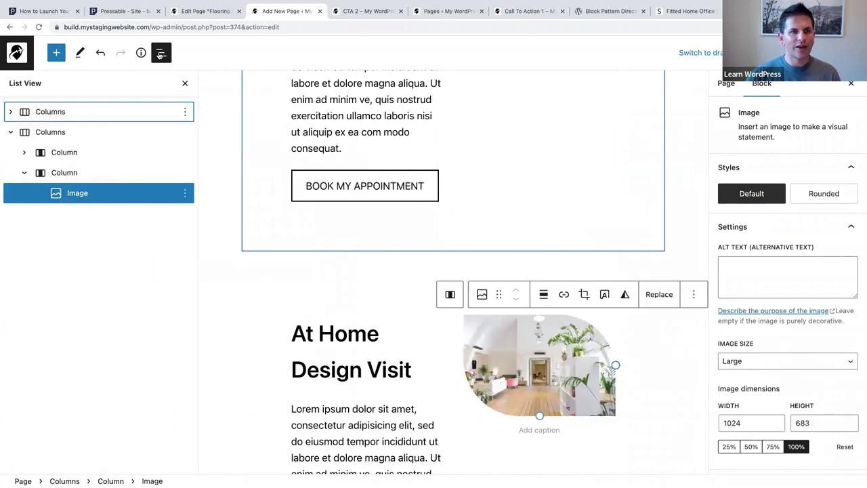
pyautogui.click(59, 173)
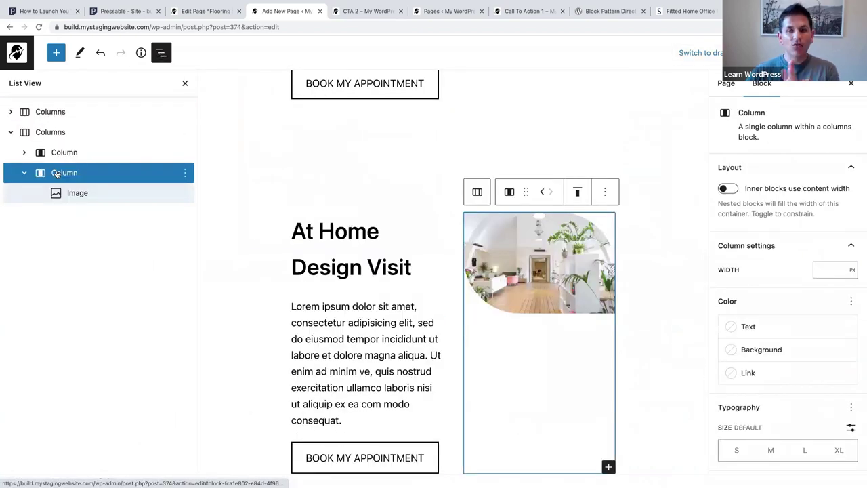
pyautogui.click(542, 193)
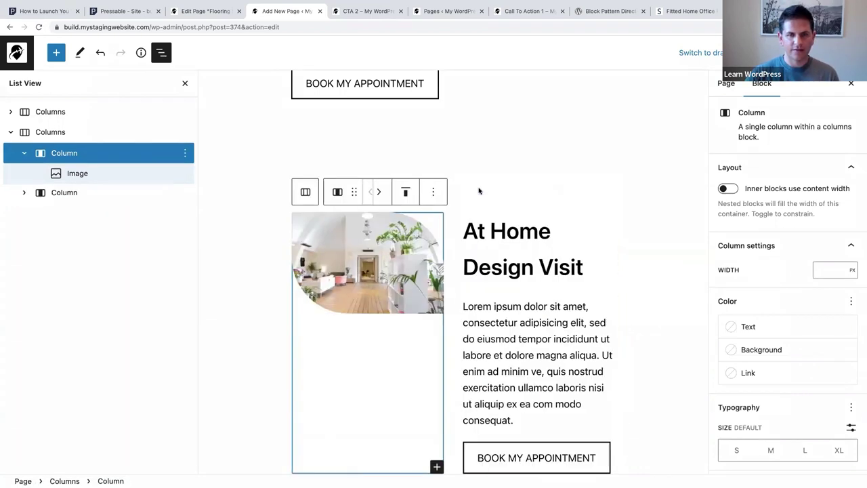
pyautogui.click(184, 82)
# - Change the copied section's heading to 'Testimonials'
pyautogui.tripleClick(375, 264)
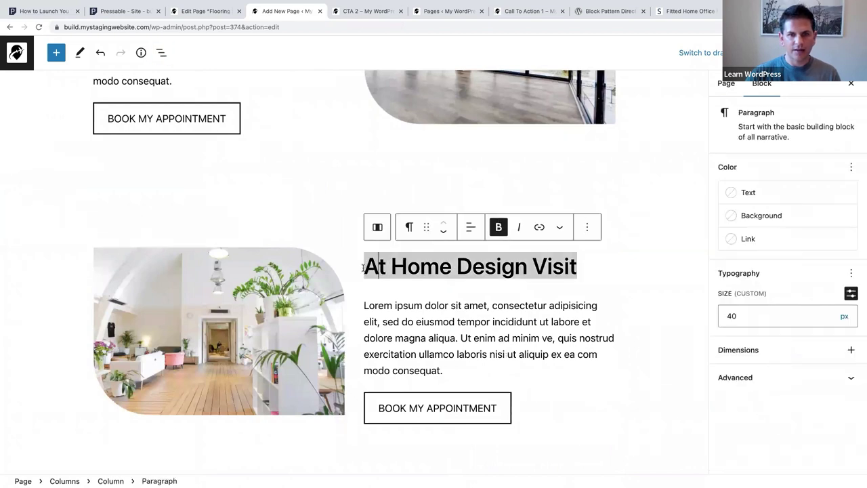
pyautogui.moveTo(366, 268); pyautogui.dragTo(574, 271)
pyautogui.write('TE')
pyautogui.press('BackSpace')
pyautogui.write('estimon')
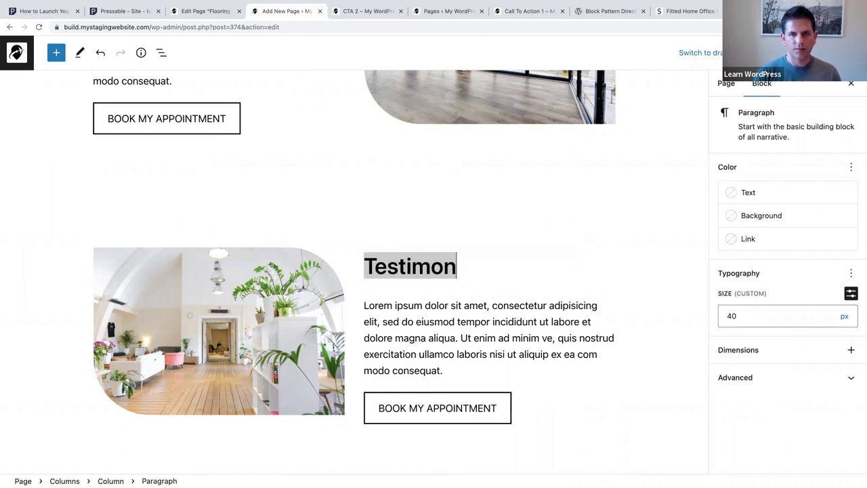
pyautogui.write('ials')
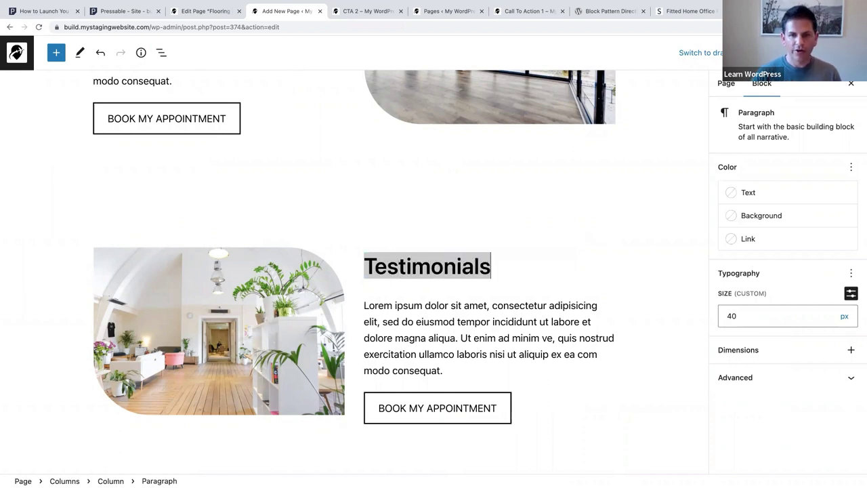
# - Relabel the copied button 'LEARN MORE' and update the published page
pyautogui.click(415, 411)
pyautogui.moveTo(378, 409); pyautogui.dragTo(499, 409)
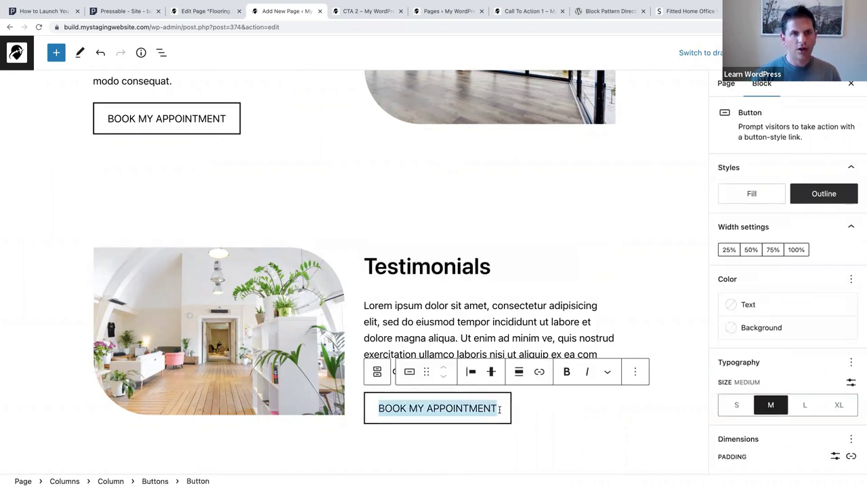
pyautogui.write('LEARN MORE')
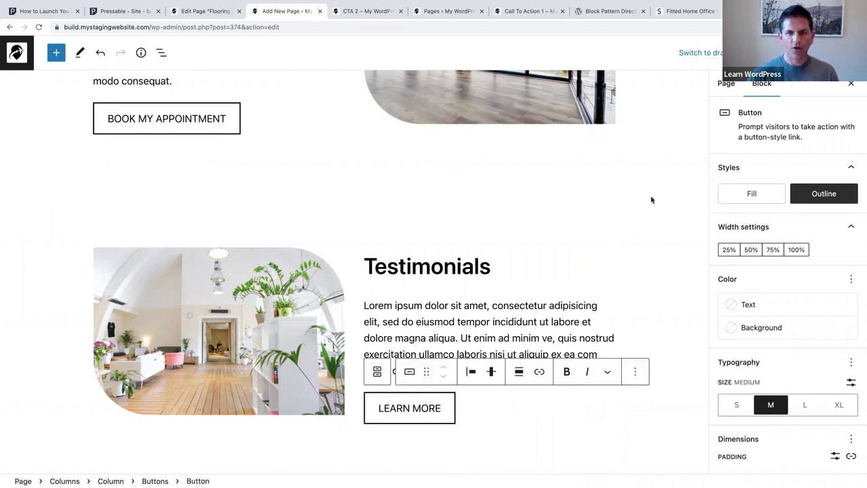
pyautogui.click(623, 201)
pyautogui.scroll(5, 668, 186)
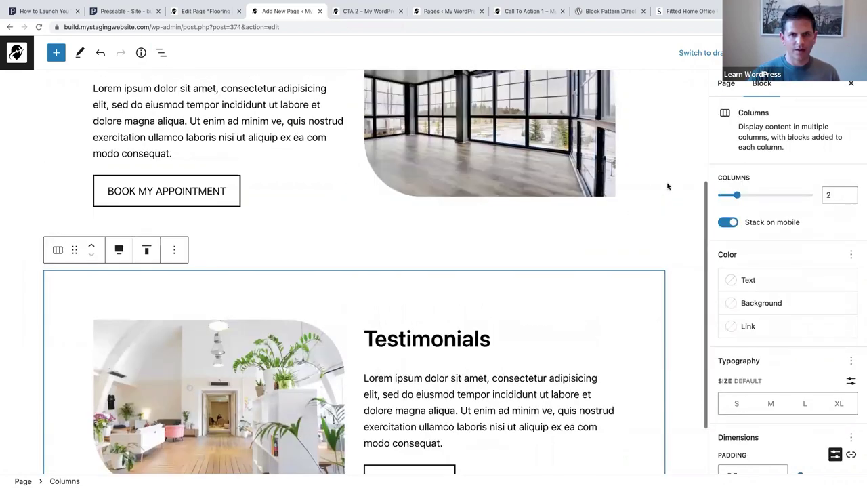
pyautogui.click(779, 52)
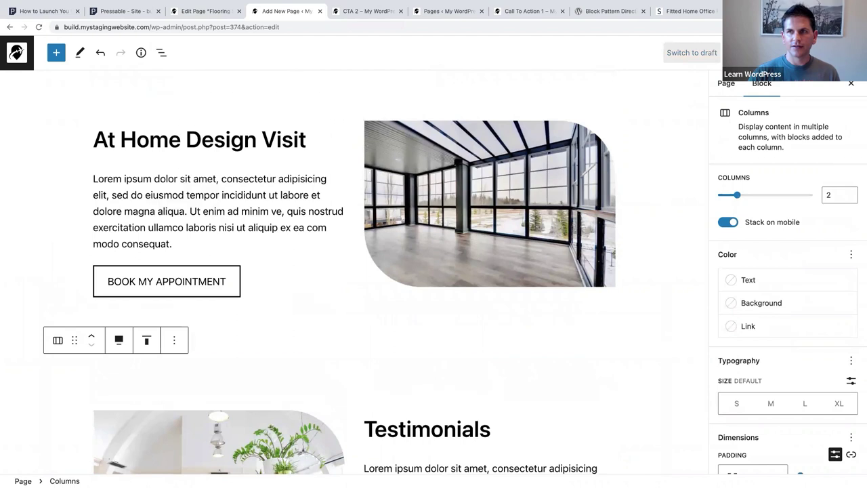
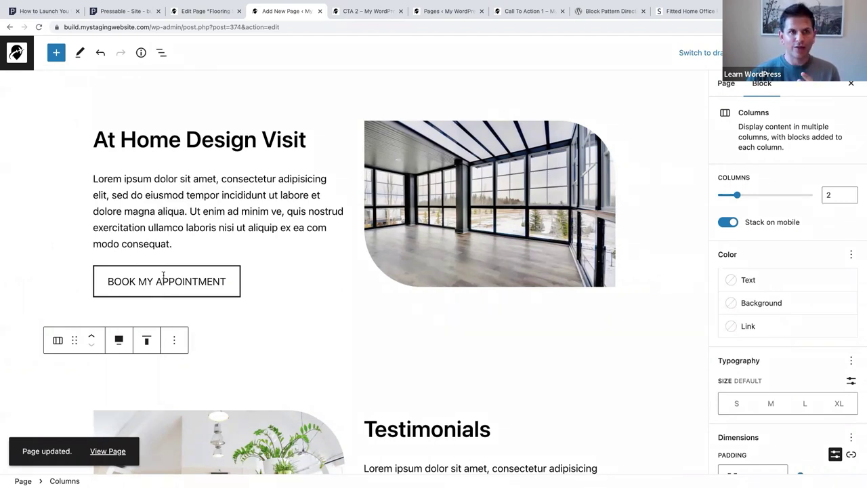
# - Leave the Flooring Solutions editor and start a new Ninja Forms form to view the templates
pyautogui.click(209, 14)
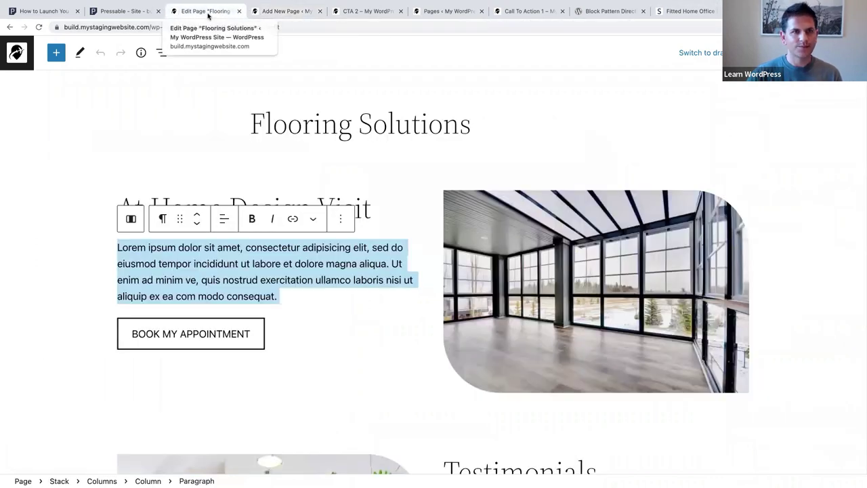
pyautogui.click(17, 53)
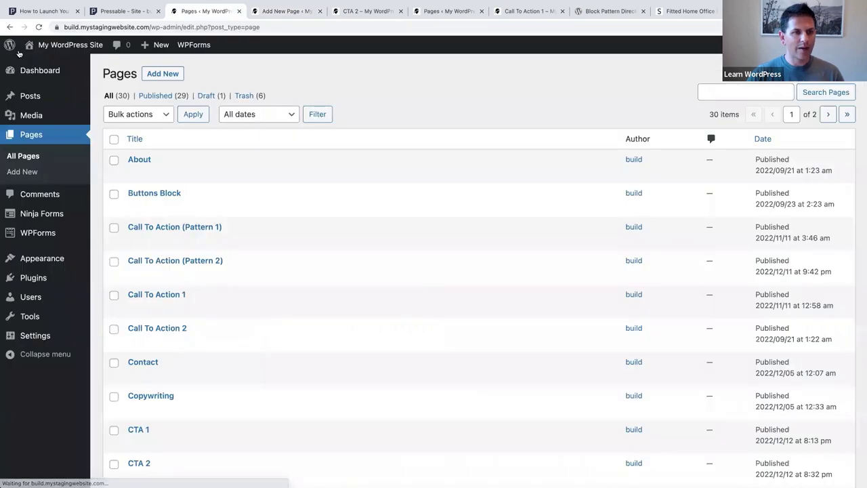
pyautogui.moveTo(34, 276)
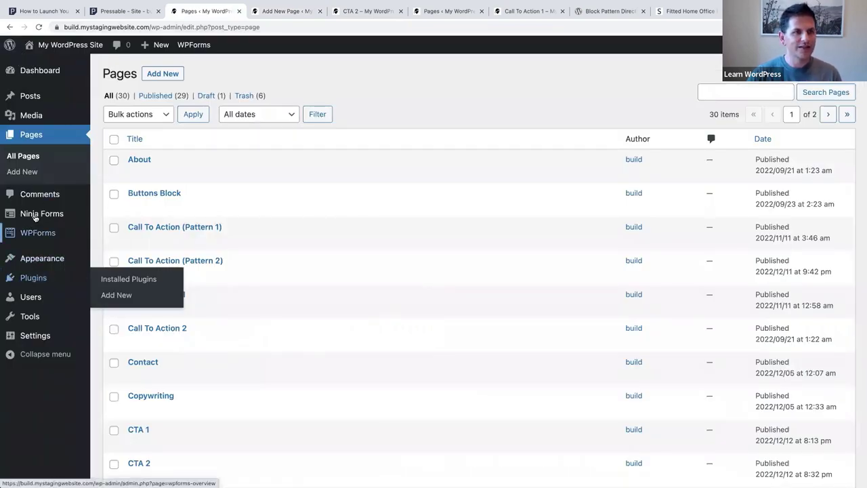
pyautogui.moveTo(36, 215)
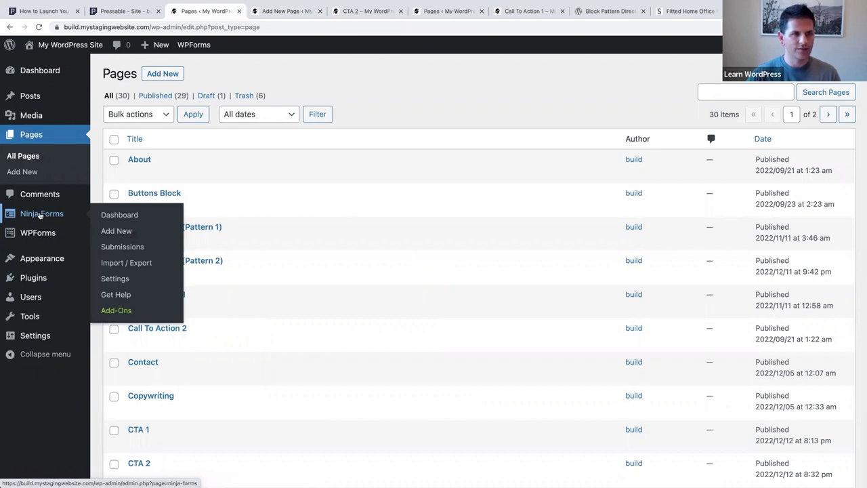
pyautogui.click(40, 214)
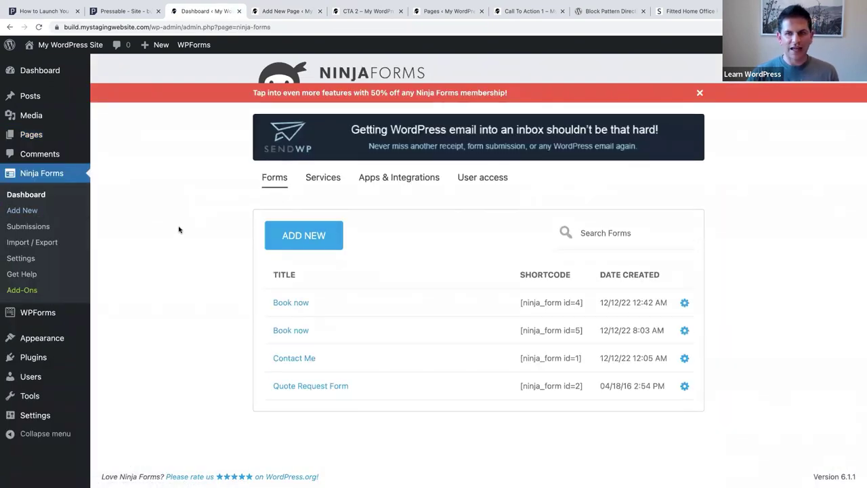
pyautogui.click(296, 237)
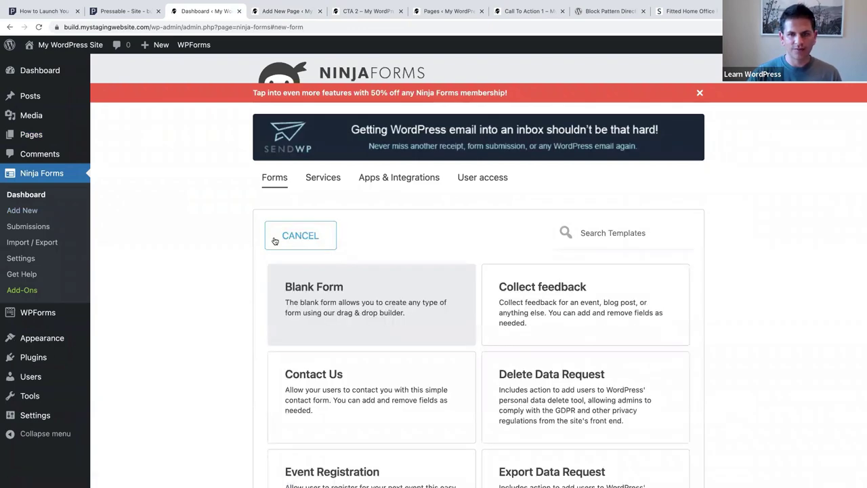
pyautogui.scroll(-1, 321, 286)
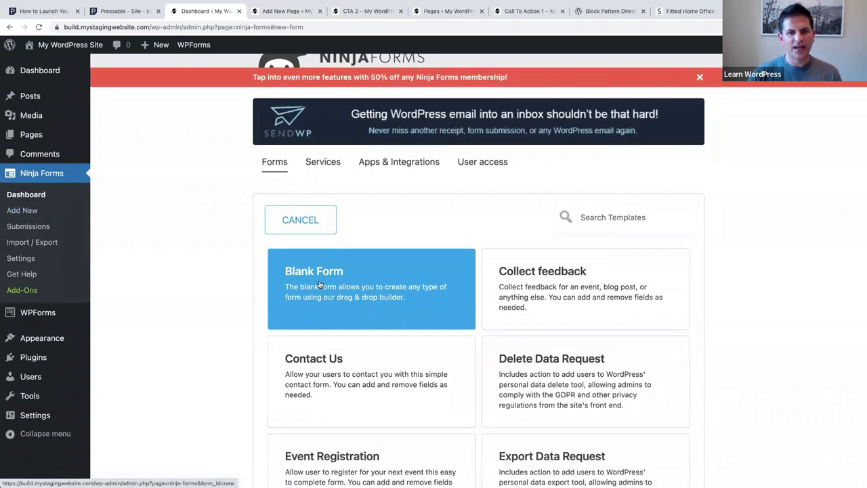
# - Start a Blank Form and add a Checkbox List field, opening its settings
pyautogui.click(318, 277)
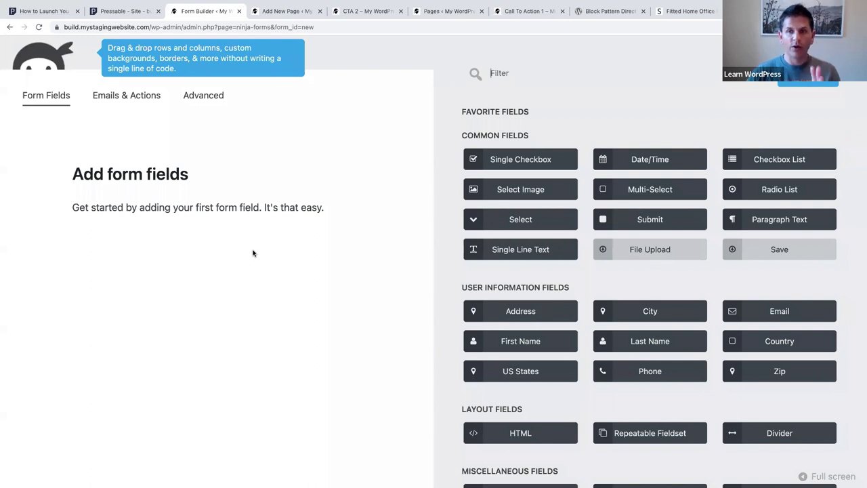
pyautogui.click(772, 162)
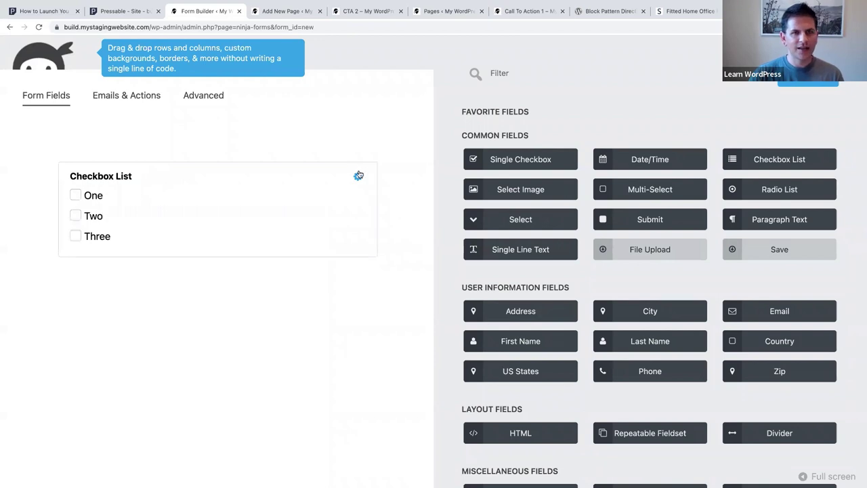
pyautogui.moveTo(357, 175)
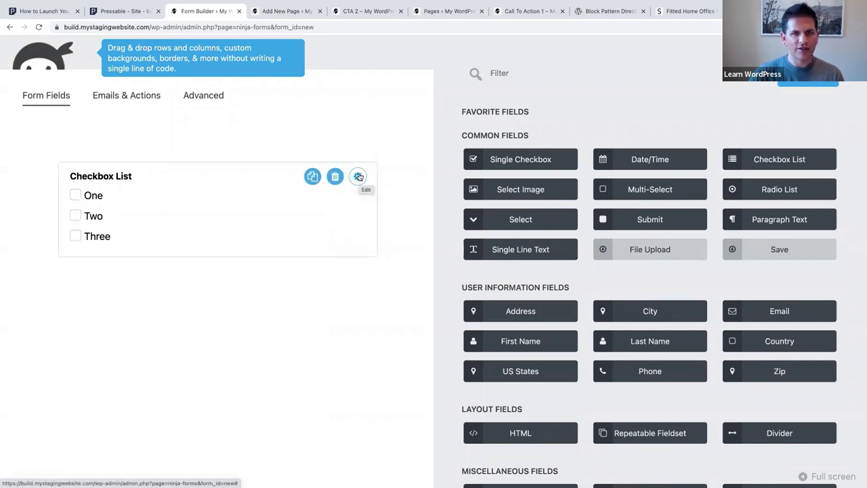
pyautogui.click(357, 175)
# - Rename the checkbox options to At home and Online, delete Three, and close the settings
pyautogui.moveTo(532, 238); pyautogui.dragTo(464, 242)
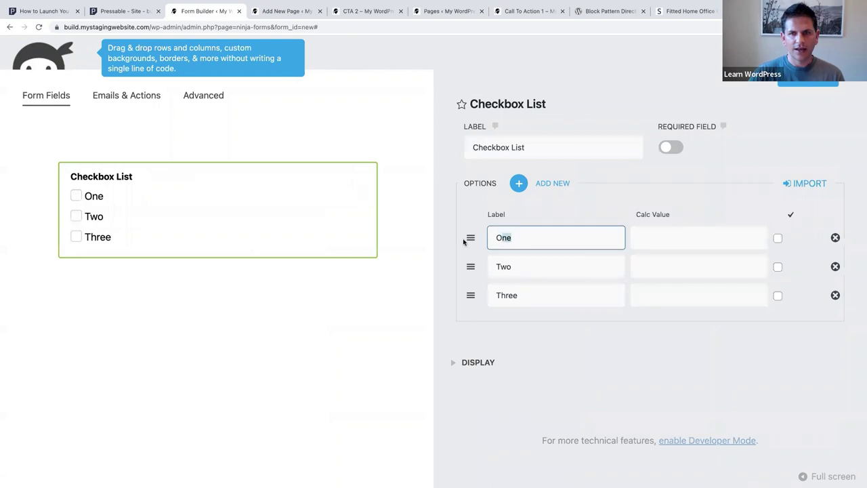
pyautogui.write('AT')
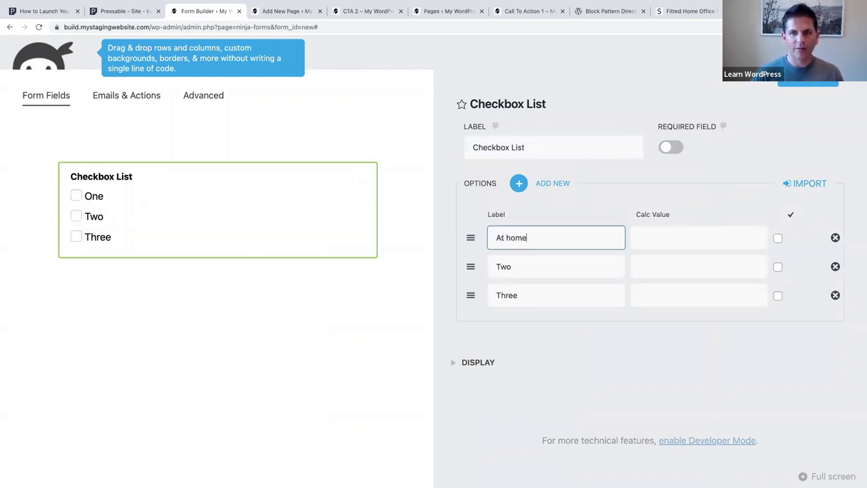
pyautogui.moveTo(512, 269); pyautogui.dragTo(490, 269)
pyautogui.write('Online')
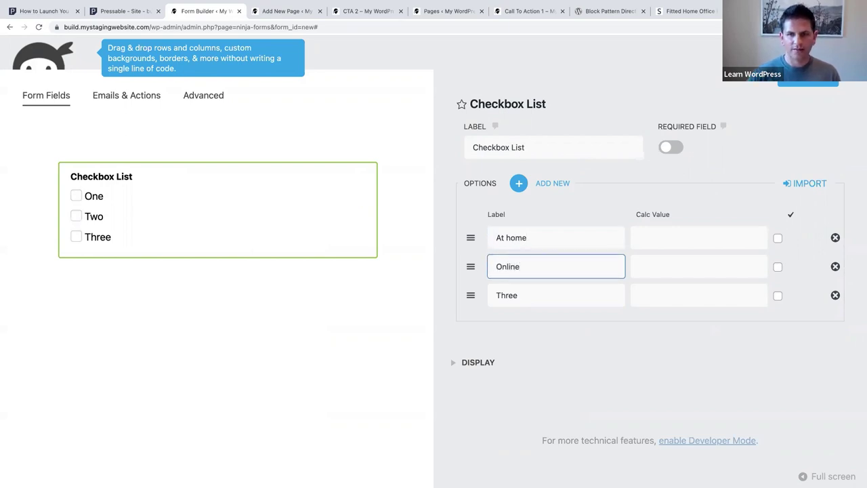
pyautogui.click(835, 295)
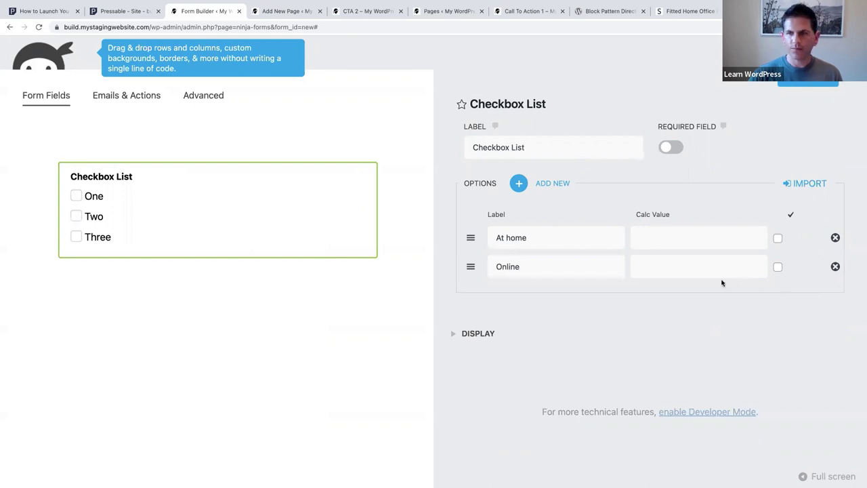
pyautogui.press('Escape')
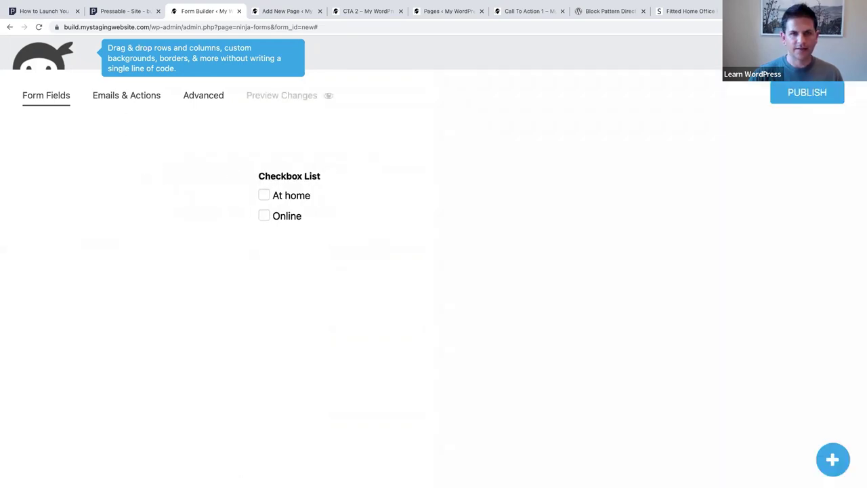
# - Add First Name, Last Name, Address, City and Zip fields to the form
pyautogui.click(832, 459)
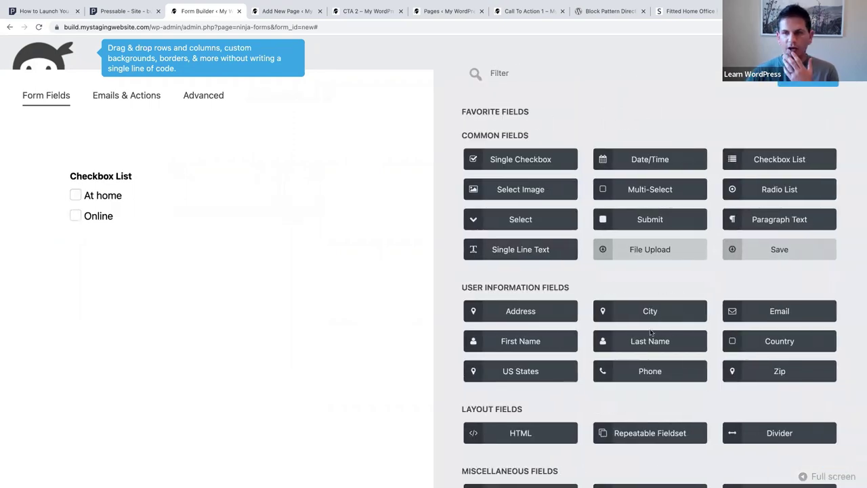
pyautogui.scroll(-3, 650, 332)
pyautogui.click(523, 230)
pyautogui.click(640, 230)
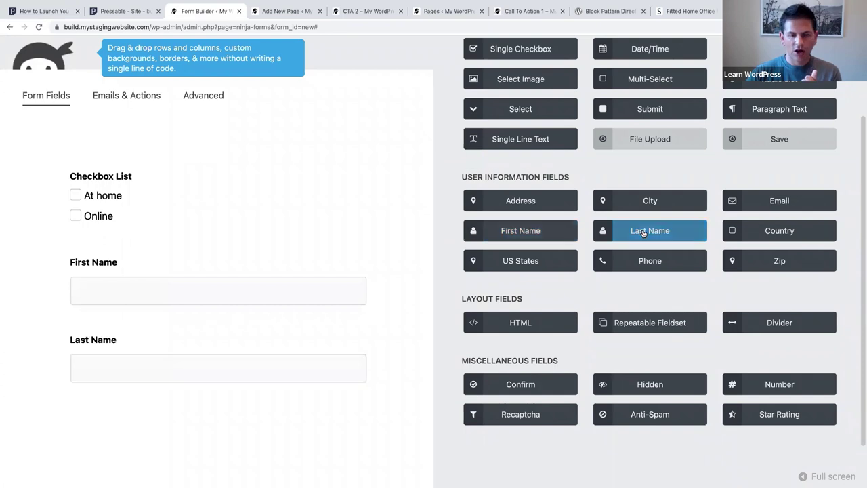
pyautogui.click(521, 202)
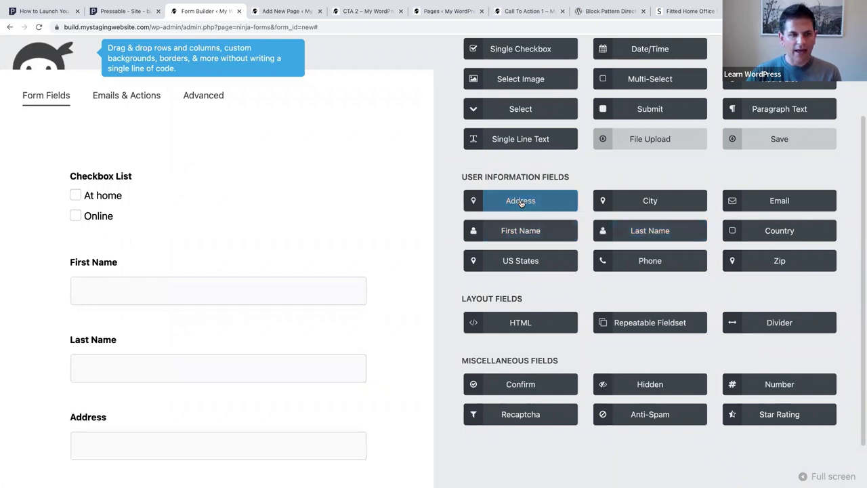
pyautogui.click(649, 200)
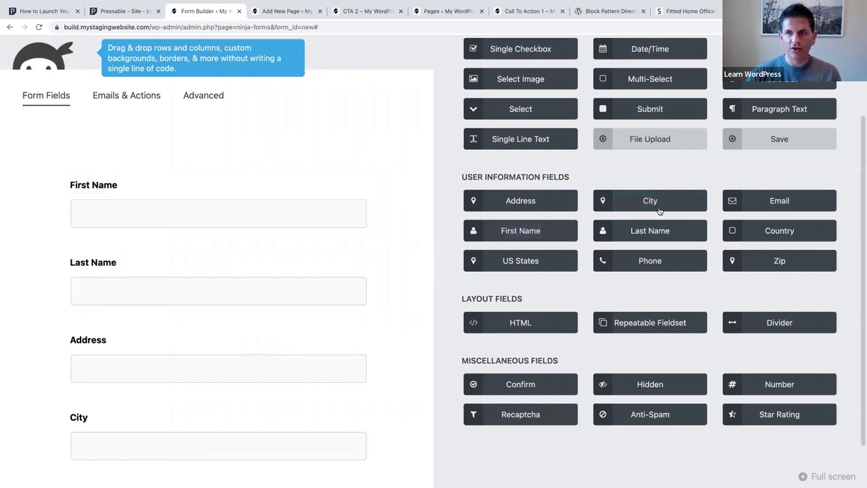
pyautogui.click(780, 261)
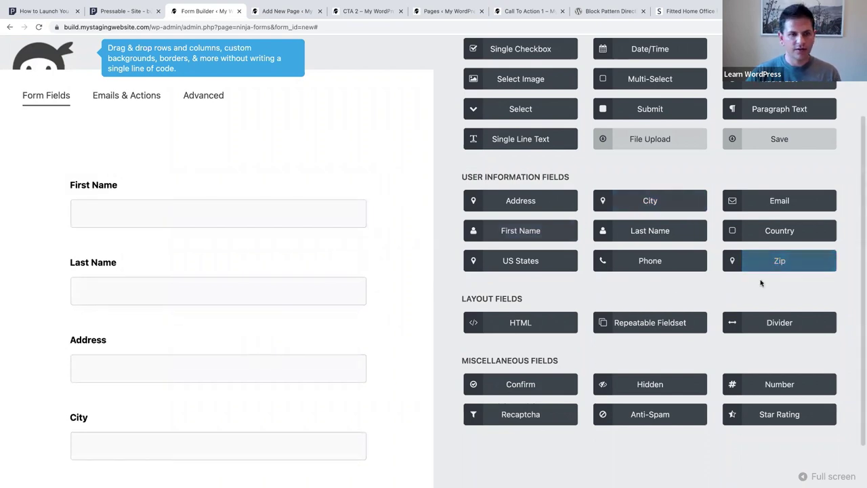
pyautogui.click(789, 264)
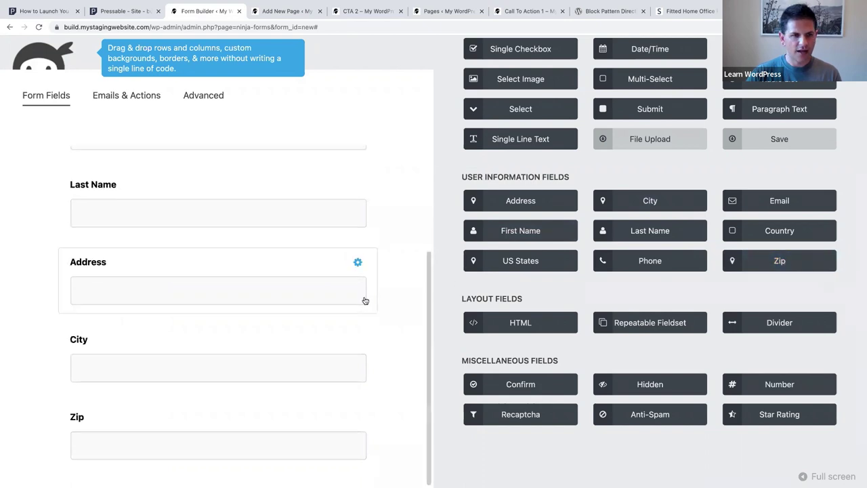
# - Add an Email field, then delete the duplicate Email field
pyautogui.click(776, 204)
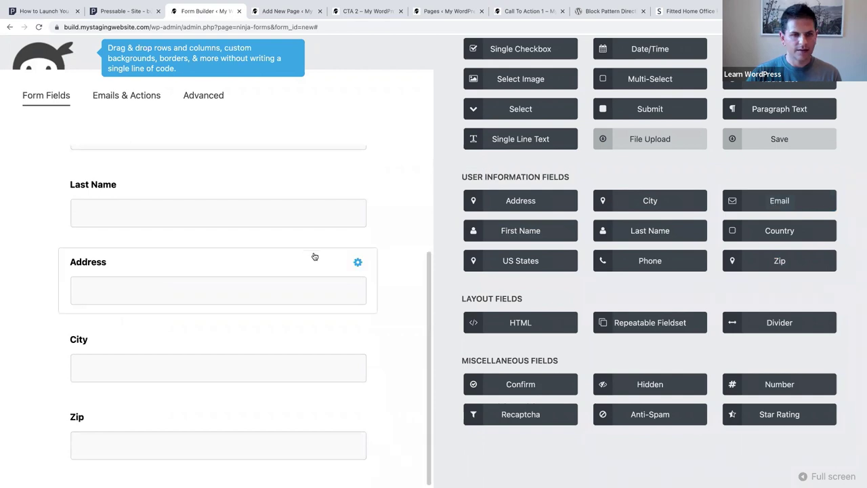
pyautogui.click(785, 201)
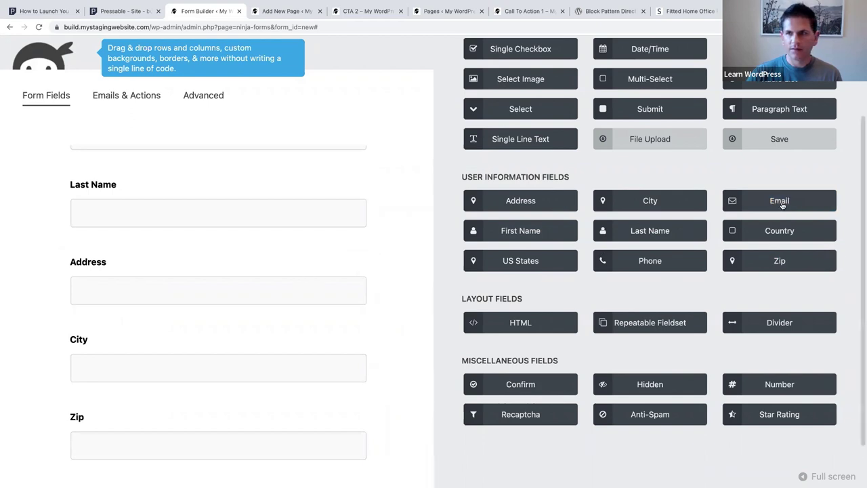
pyautogui.click(780, 202)
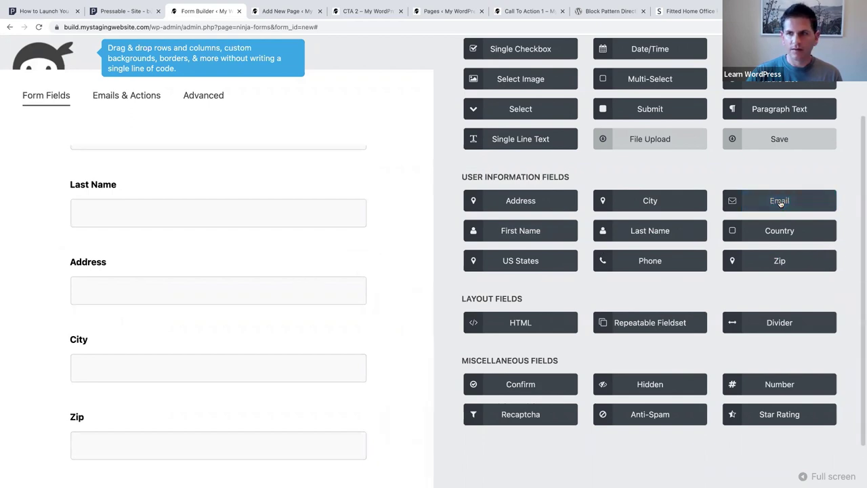
pyautogui.scroll(-3, 271, 267)
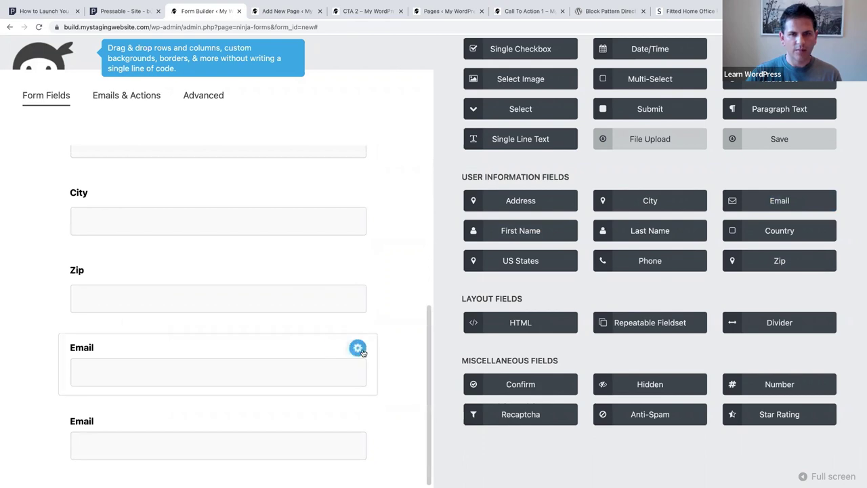
pyautogui.click(335, 348)
pyautogui.scroll(5, 325, 377)
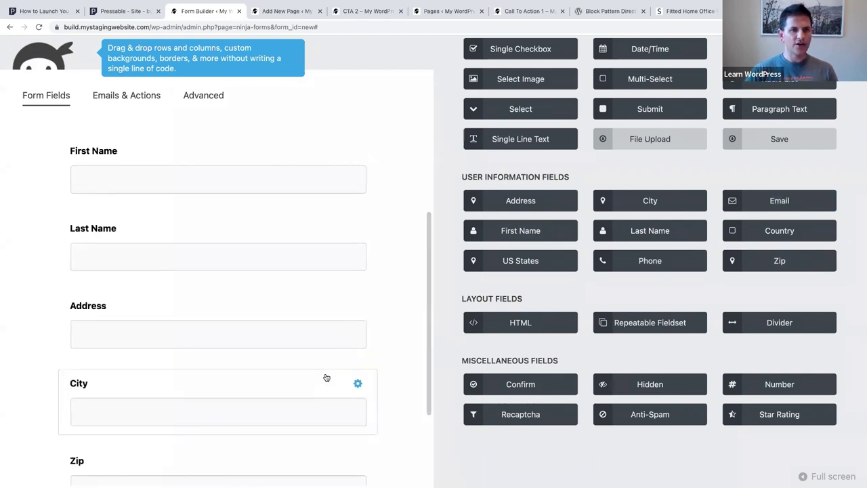
pyautogui.scroll(-5, 327, 377)
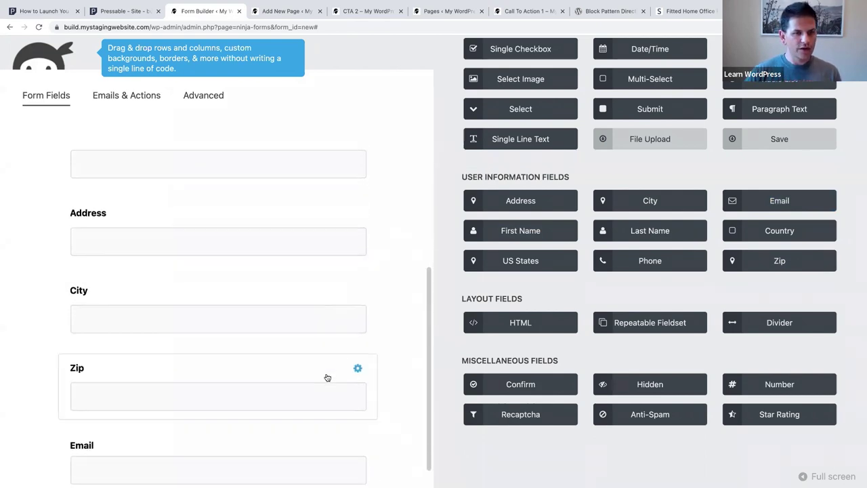
pyautogui.scroll(4, 327, 377)
pyautogui.scroll(1, 326, 376)
pyautogui.scroll(3, 561, 310)
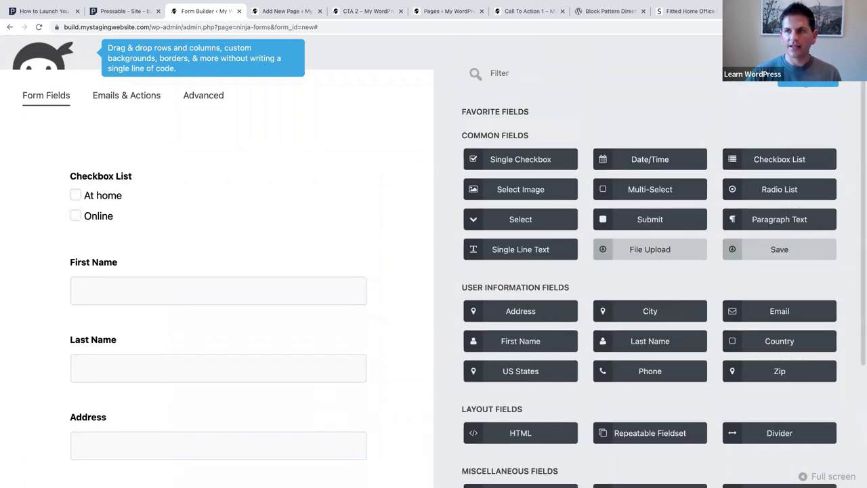
# - Close the field list and publish the form with the title 'Book now'
pyautogui.click(807, 84)
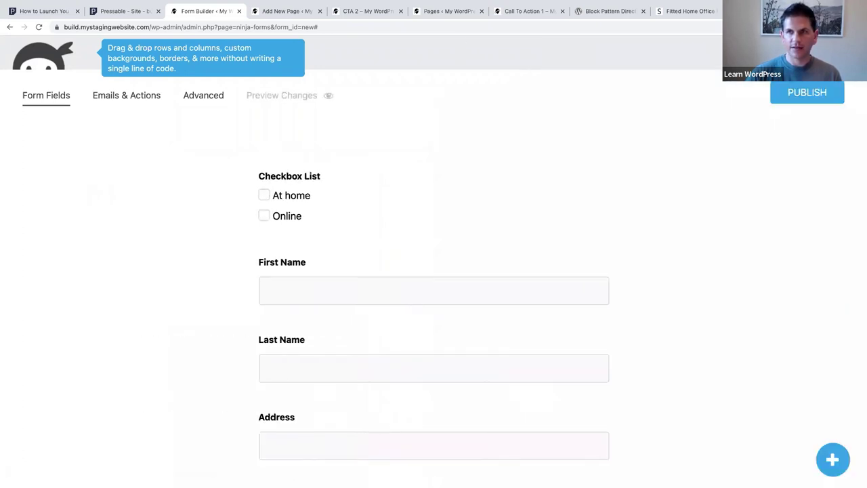
pyautogui.click(804, 96)
pyautogui.click(482, 116)
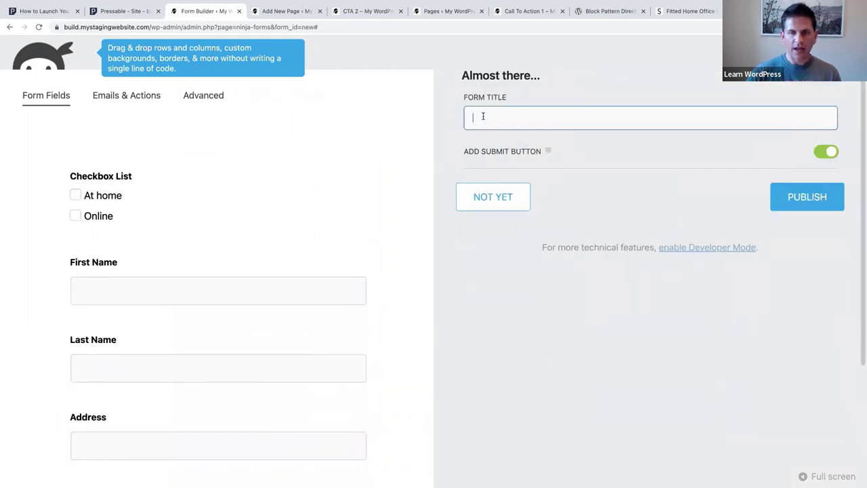
pyautogui.write('Book now')
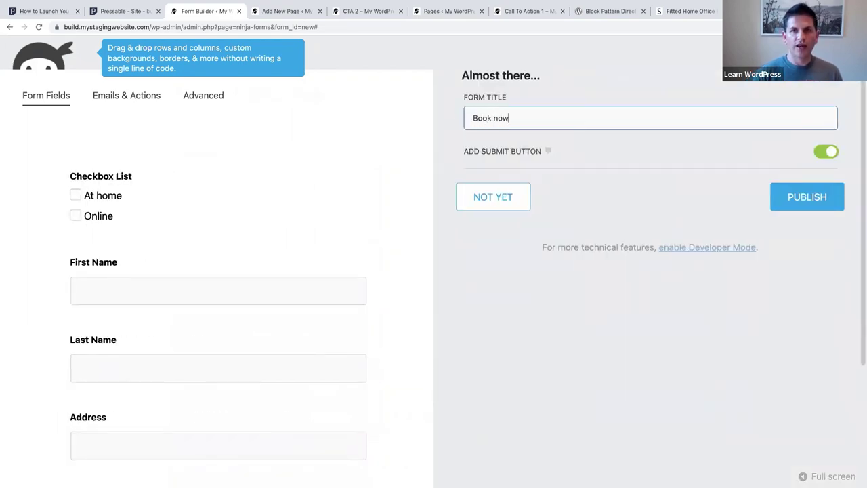
pyautogui.click(804, 198)
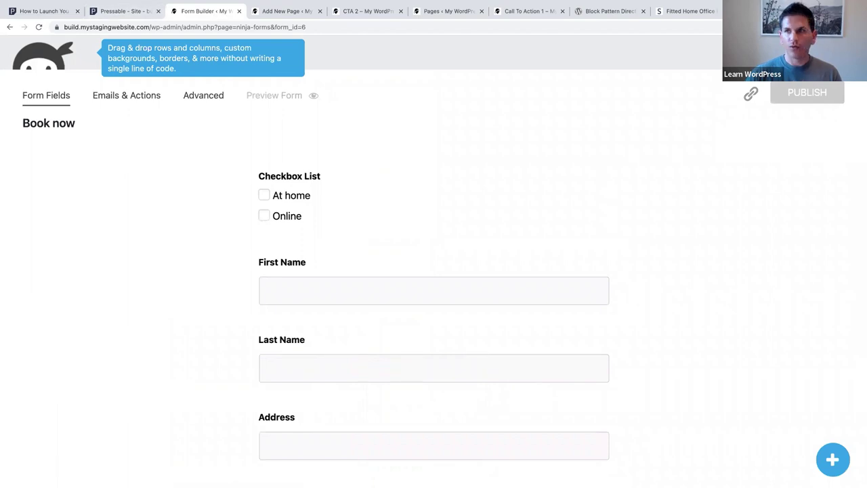
# - Return to the Ninja Forms dashboard, then browse the site's list of pages
pyautogui.click(43, 55)
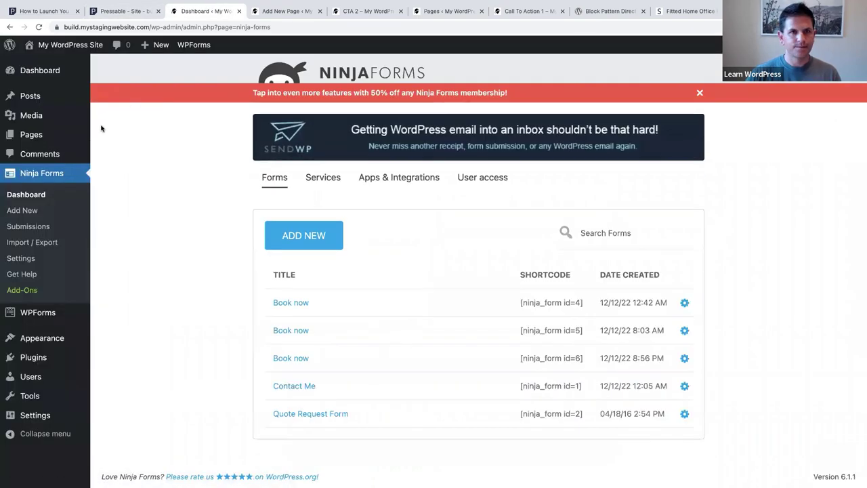
pyautogui.click(31, 138)
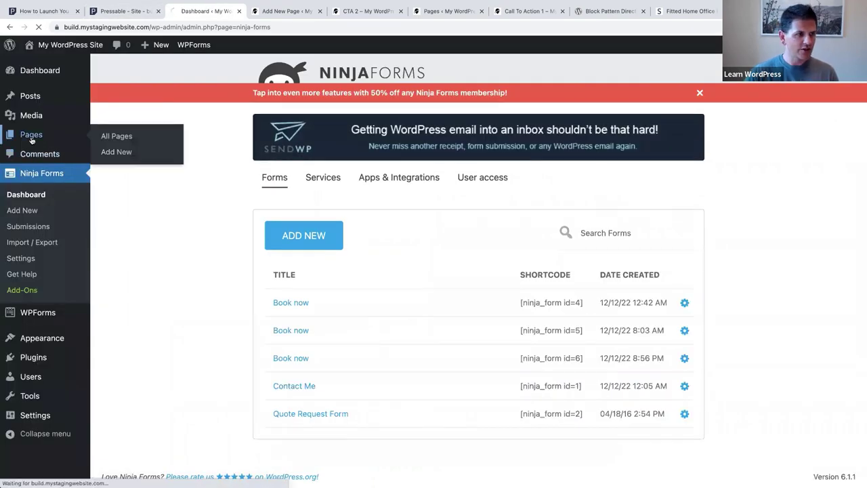
pyautogui.scroll(-2, 186, 266)
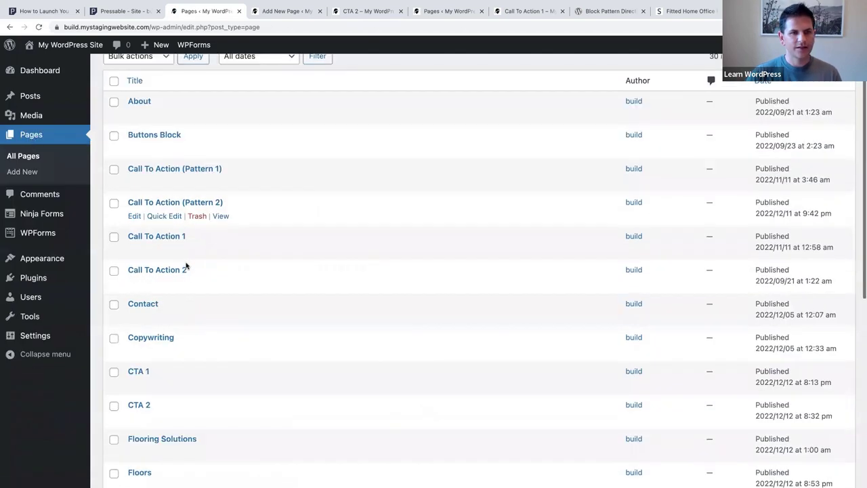
pyautogui.scroll(-5, 224, 269)
pyautogui.scroll(-2, 224, 269)
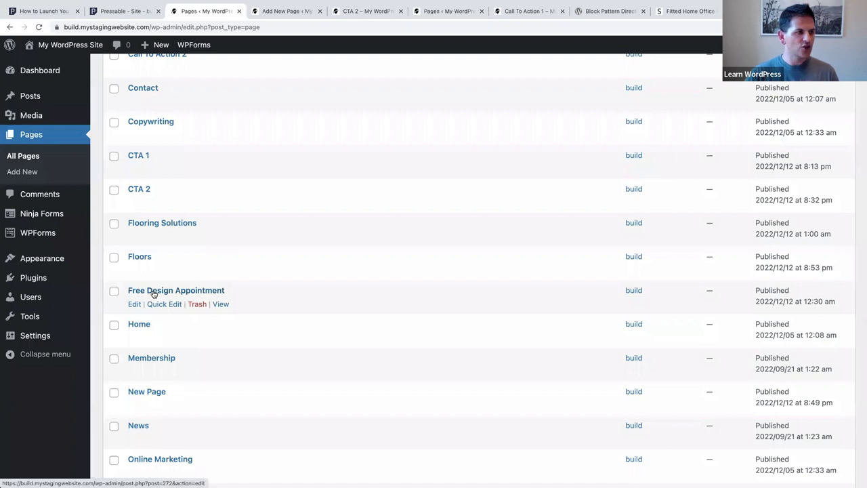
# - Open Free Design Appointment, dismiss the autosave notice, and remove its old Ninja Form block
pyautogui.click(153, 292)
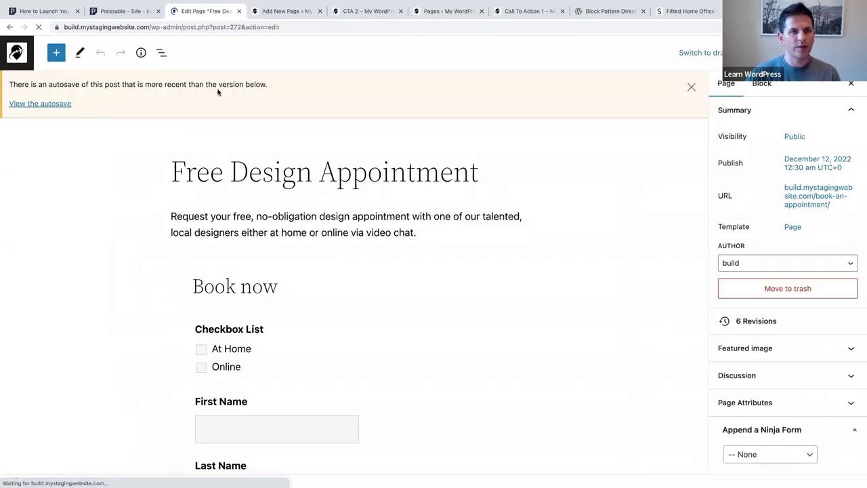
pyautogui.click(690, 87)
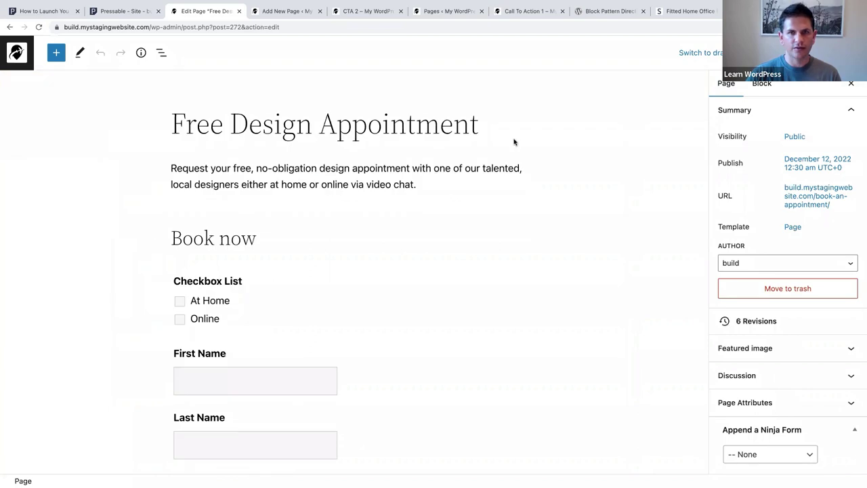
pyautogui.click(212, 217)
pyautogui.click(246, 185)
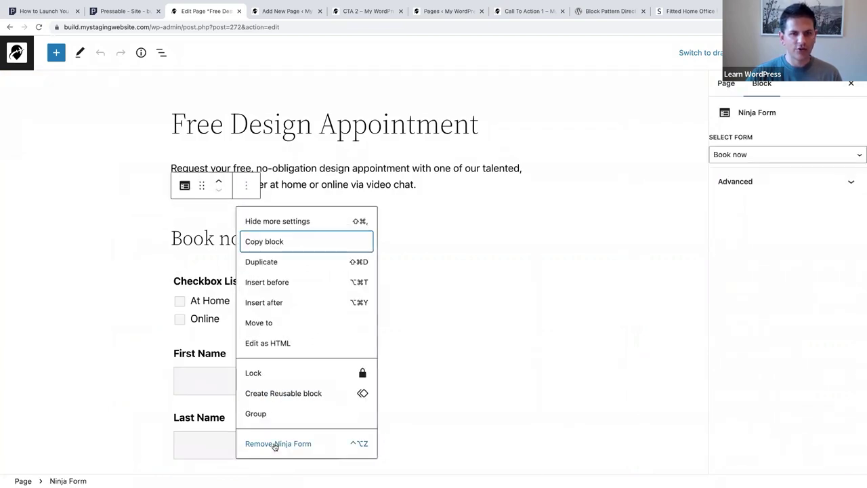
pyautogui.click(275, 444)
pyautogui.click(436, 135)
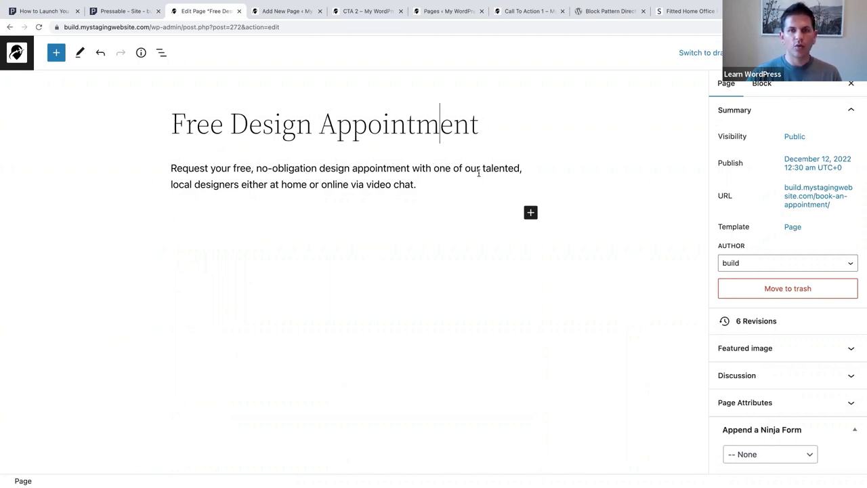
# - Insert a Ninja Form block below the intro paragraph and select the newest Book now form
pyautogui.click(430, 187)
pyautogui.press('Return')
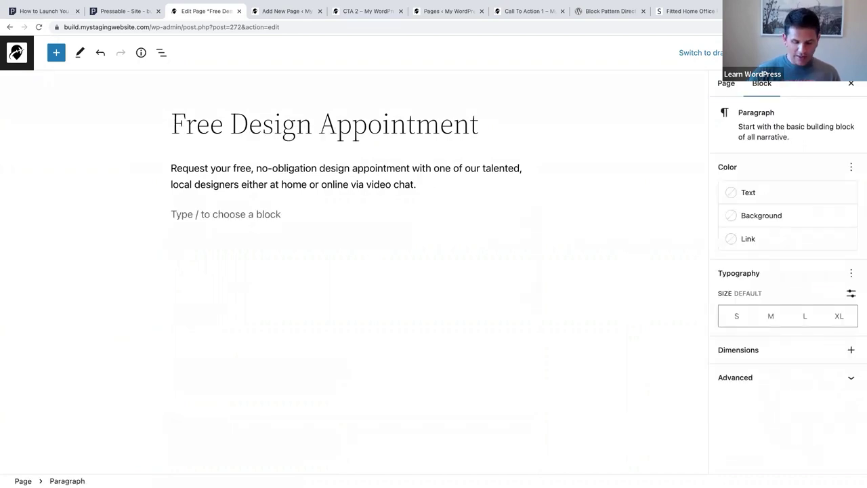
pyautogui.write('/')
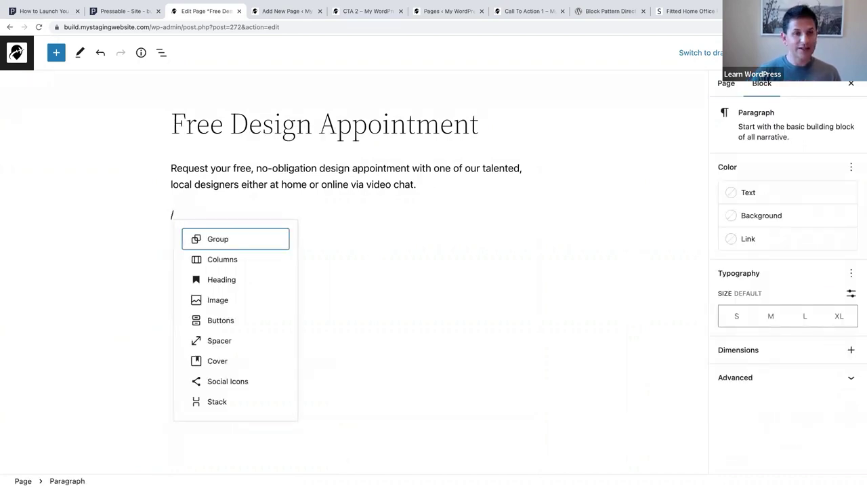
pyautogui.write('ninja')
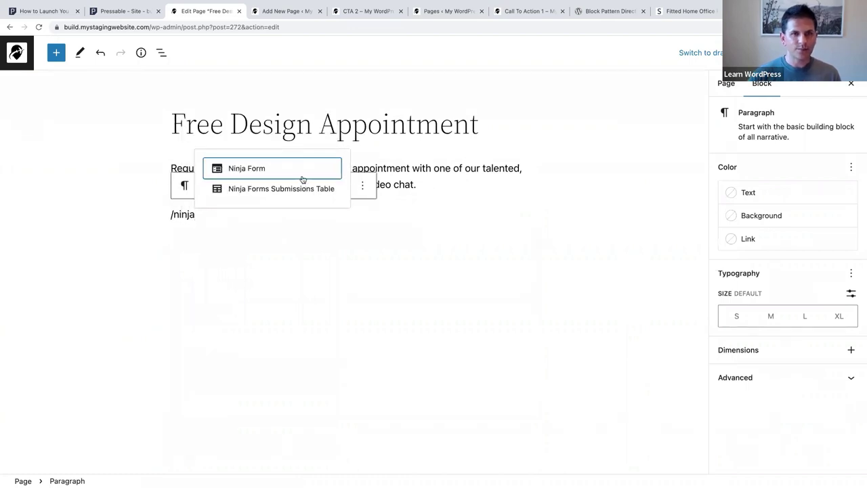
pyautogui.click(233, 170)
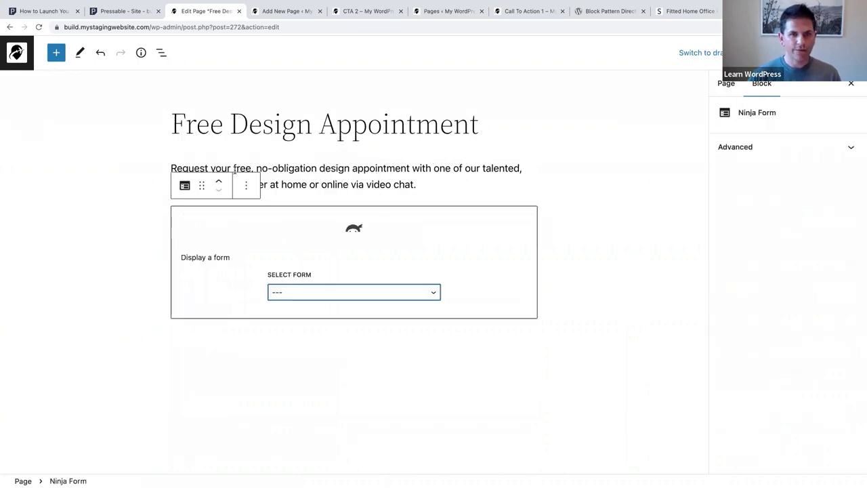
pyautogui.click(287, 293)
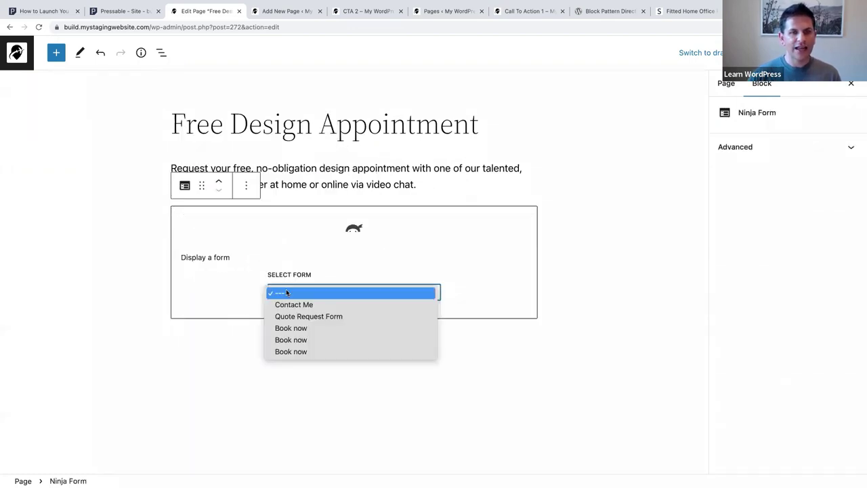
pyautogui.click(287, 352)
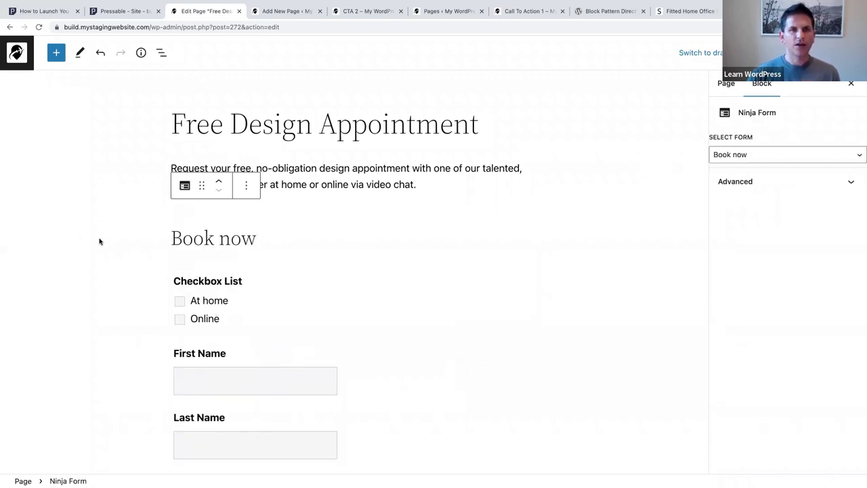
# - Review the page and save it with Ctrl+S
pyautogui.scroll(-3, 99, 241)
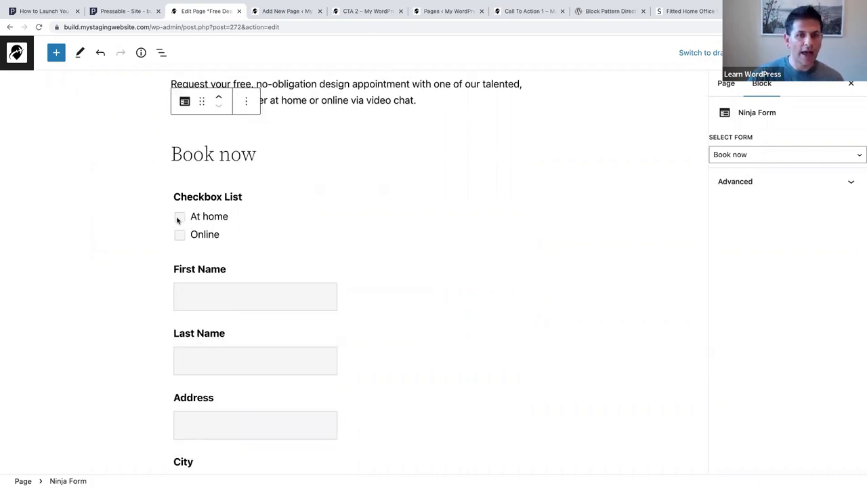
pyautogui.scroll(-2, 157, 254)
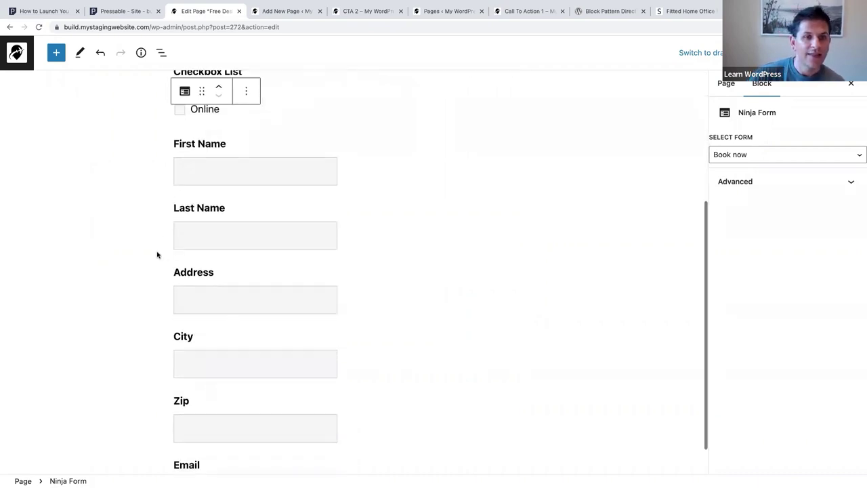
pyautogui.scroll(5, 158, 255)
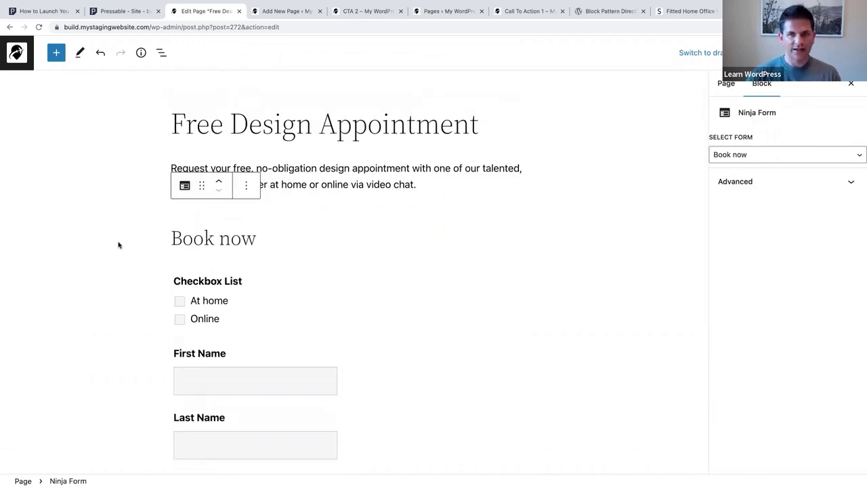
pyautogui.hotkey('ctrl', 's')
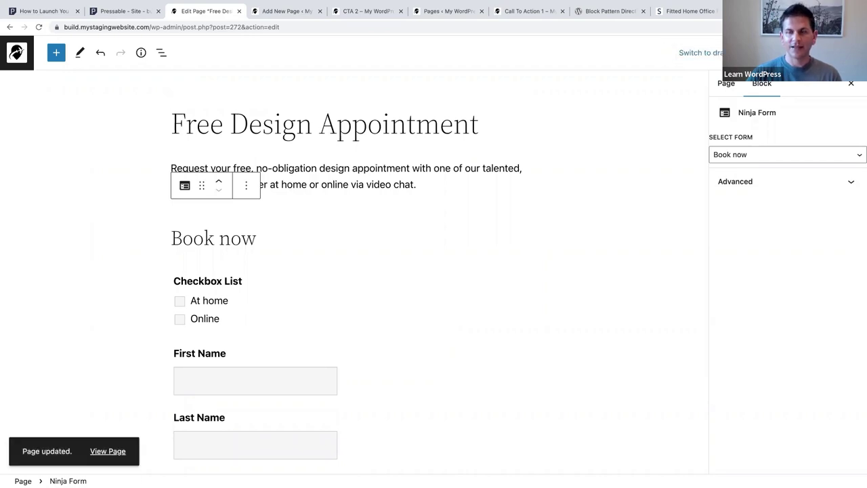
# - Preview Free Design Appointment in a new tab, copy its URL, and return to the editor
pyautogui.click(744, 52)
pyautogui.click(681, 155)
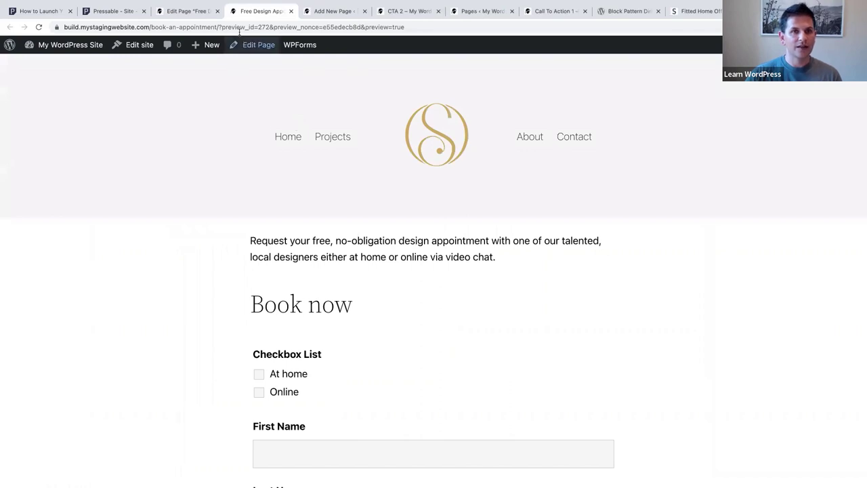
pyautogui.click(234, 27)
pyautogui.press('super+c')
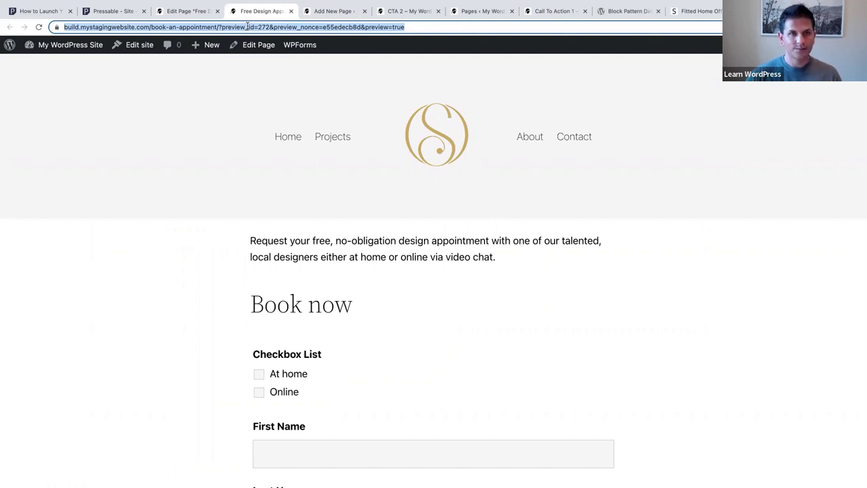
pyautogui.click(194, 10)
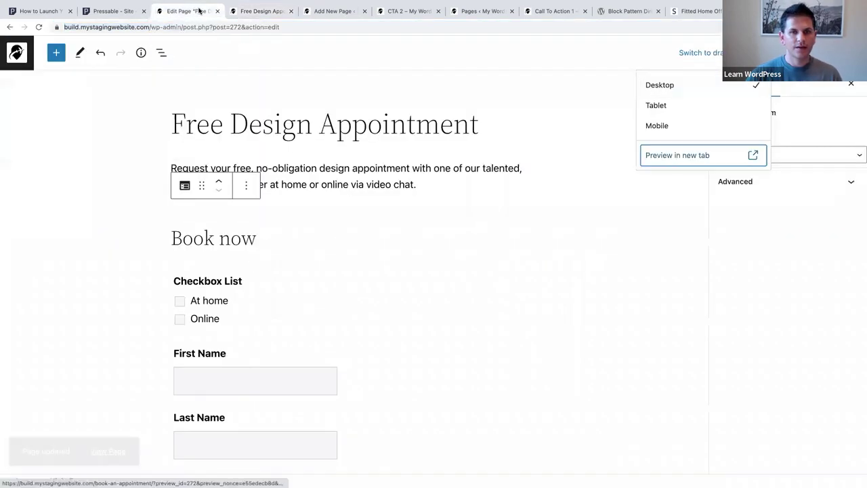
# - Link the At Home Design Visit BOOK MY APPOINTMENT button to the copied preview URL
pyautogui.click(323, 11)
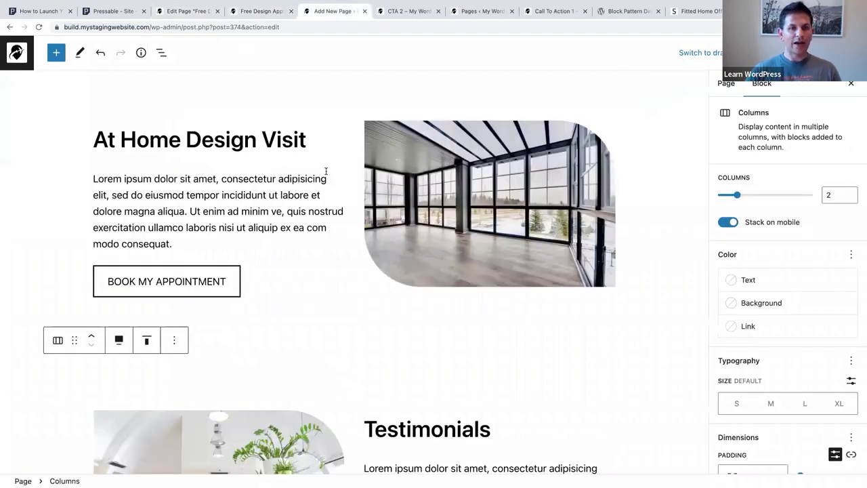
pyautogui.scroll(3, 324, 203)
pyautogui.scroll(-3, 324, 206)
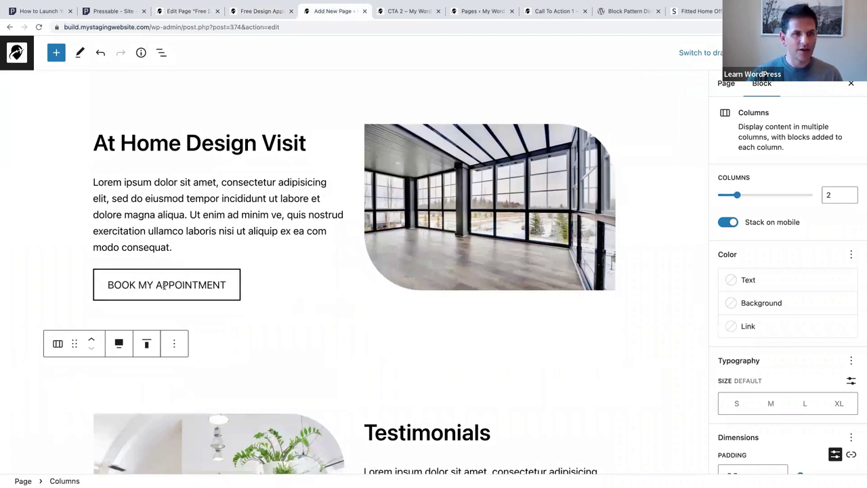
pyautogui.click(164, 285)
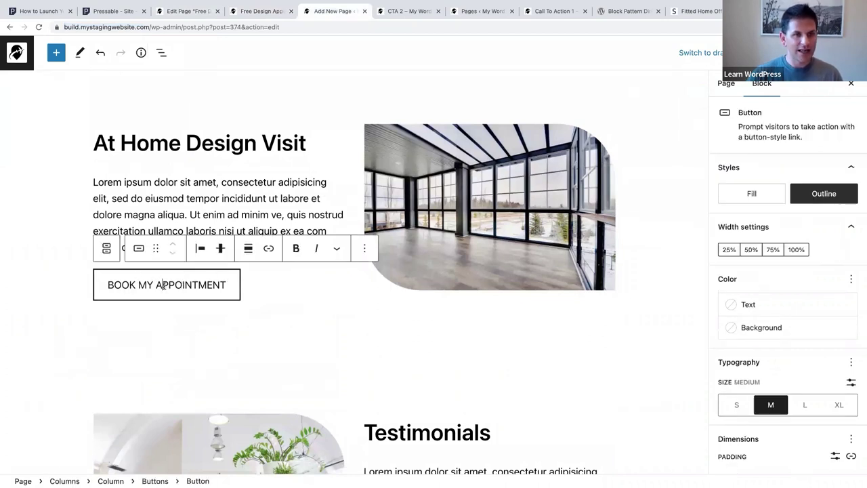
pyautogui.click(269, 249)
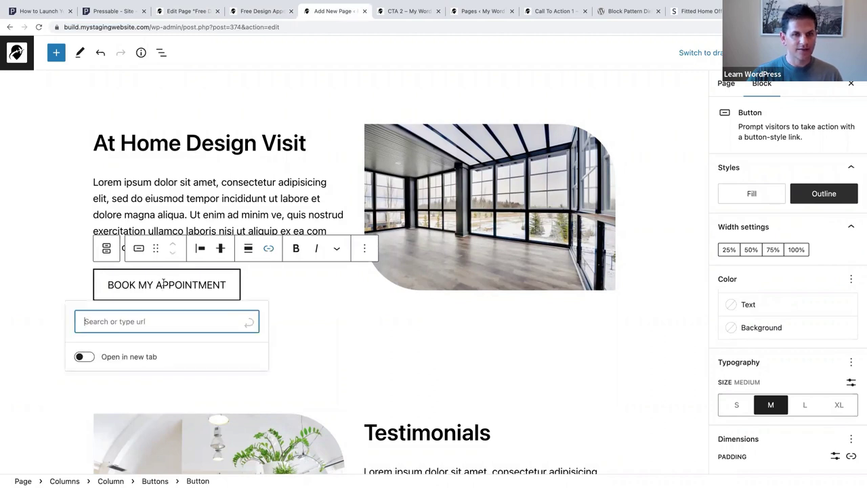
pyautogui.press('super+v')
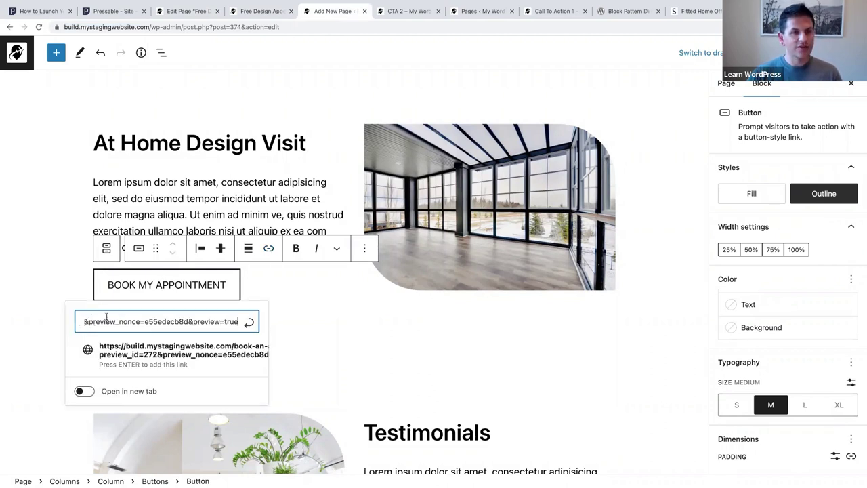
pyautogui.click(250, 325)
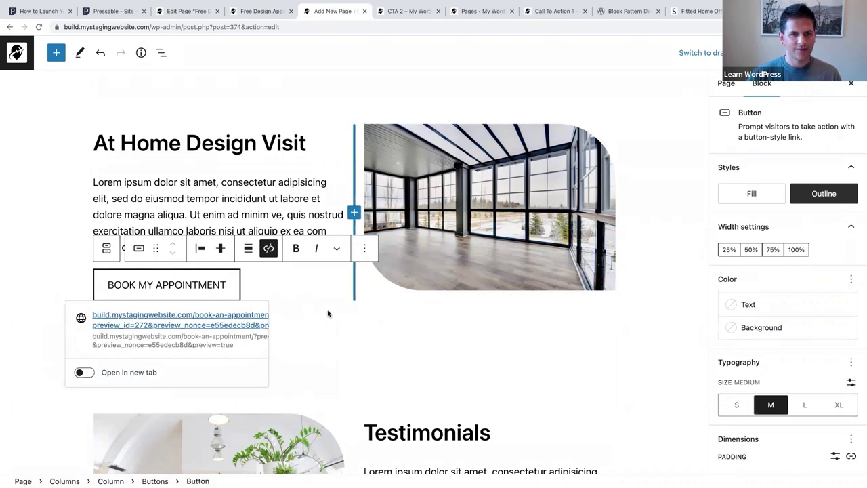
pyautogui.click(354, 339)
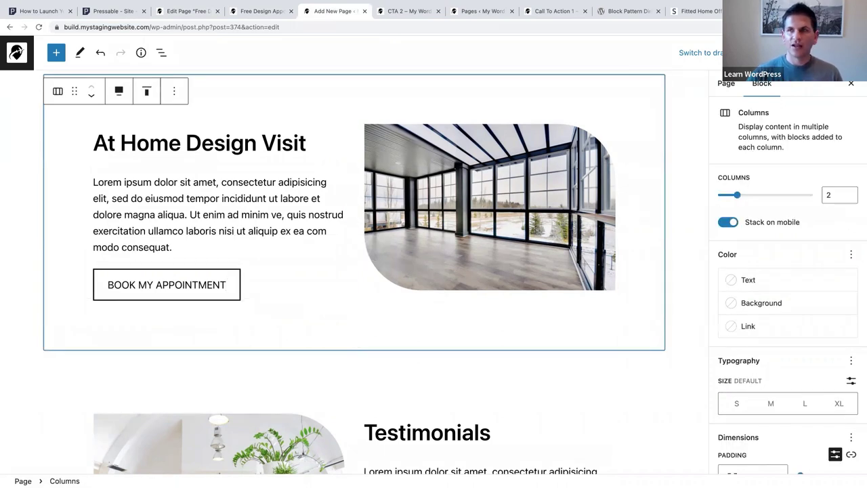
pyautogui.click(751, 53)
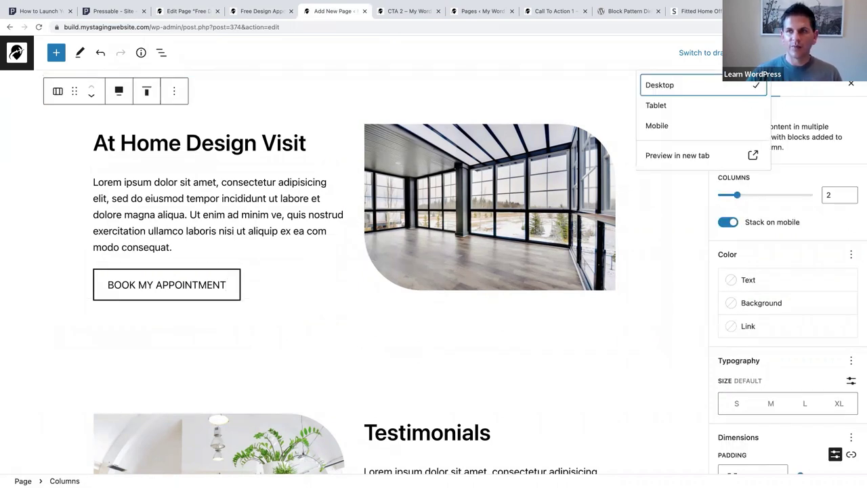
# - Preview the Floors page in a new tab and scroll through the At Home Design Visit section
pyautogui.click(679, 156)
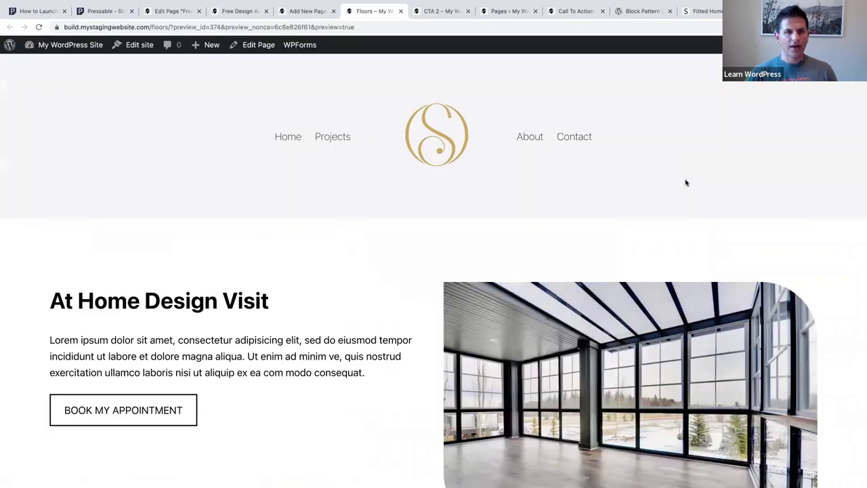
pyautogui.scroll(-4, 671, 173)
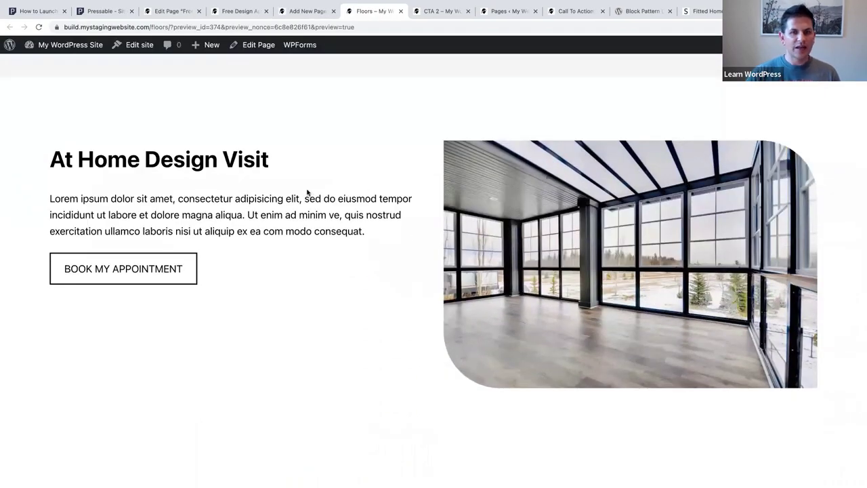
pyautogui.scroll(-10, 306, 192)
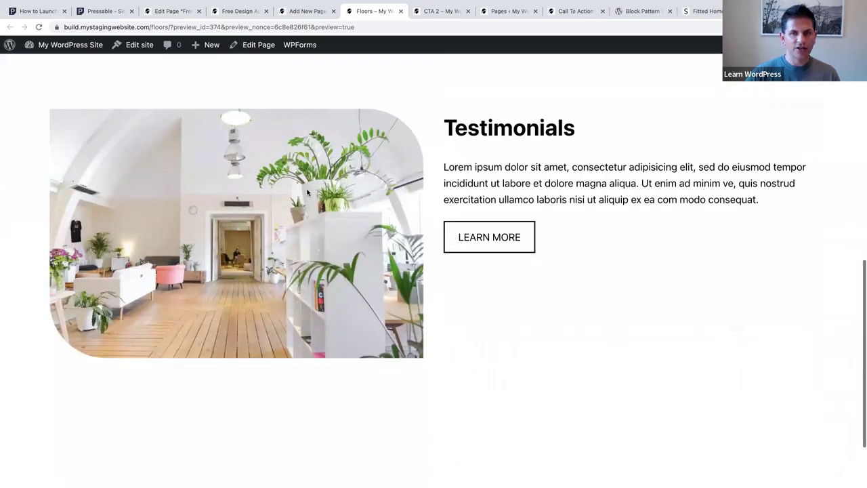
pyautogui.scroll(15, 307, 192)
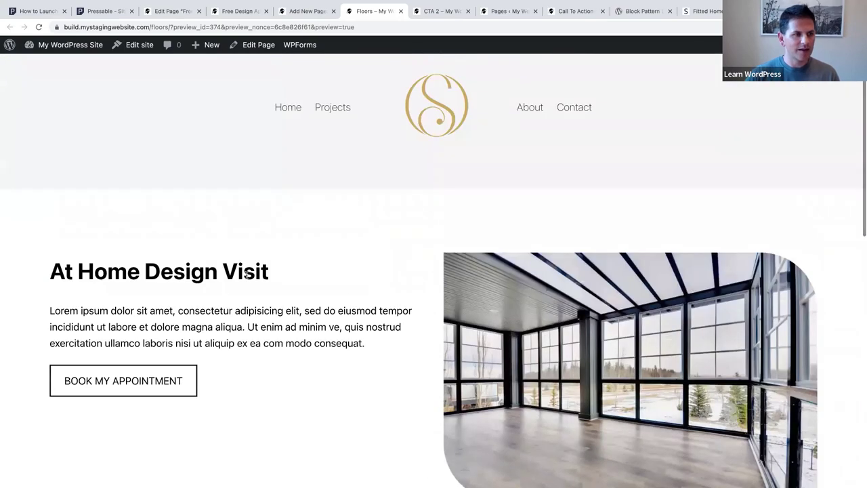
pyautogui.scroll(2, 247, 273)
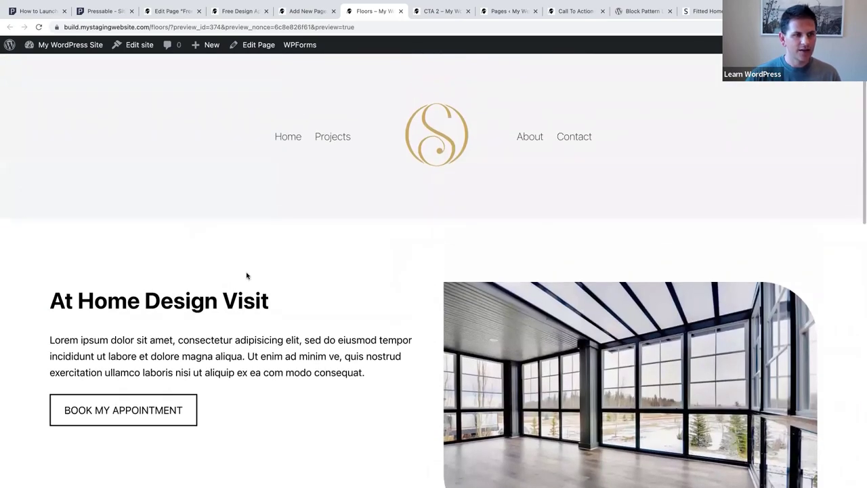
# - Follow BOOK MY APPOINTMENT to the booking page and scroll through the Book now form's fields
pyautogui.click(125, 413)
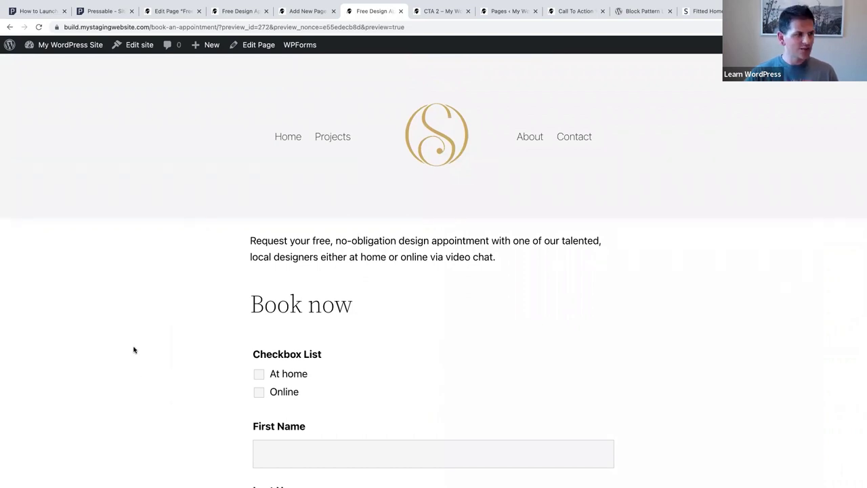
pyautogui.scroll(-3, 134, 349)
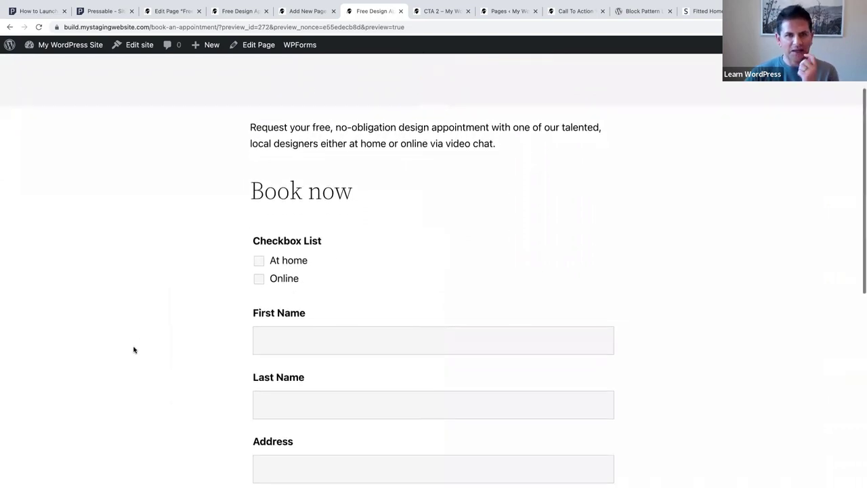
pyautogui.scroll(-3, 133, 349)
pyautogui.scroll(-3, 133, 350)
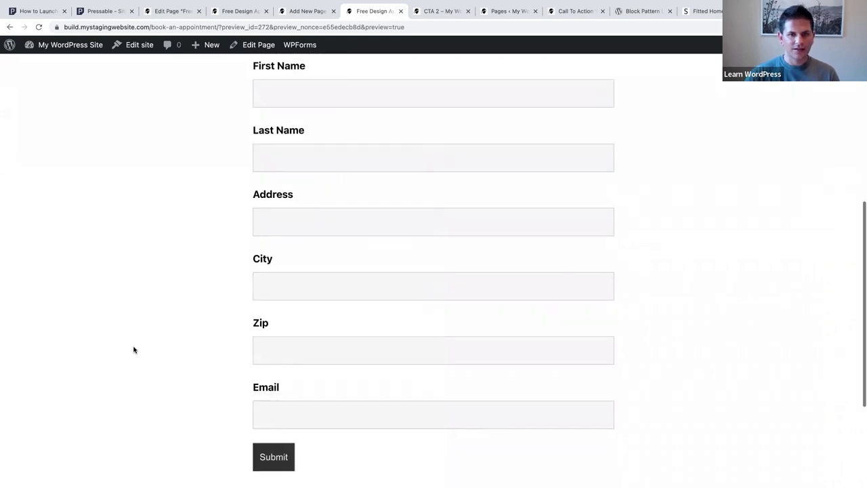
pyautogui.scroll(6, 133, 349)
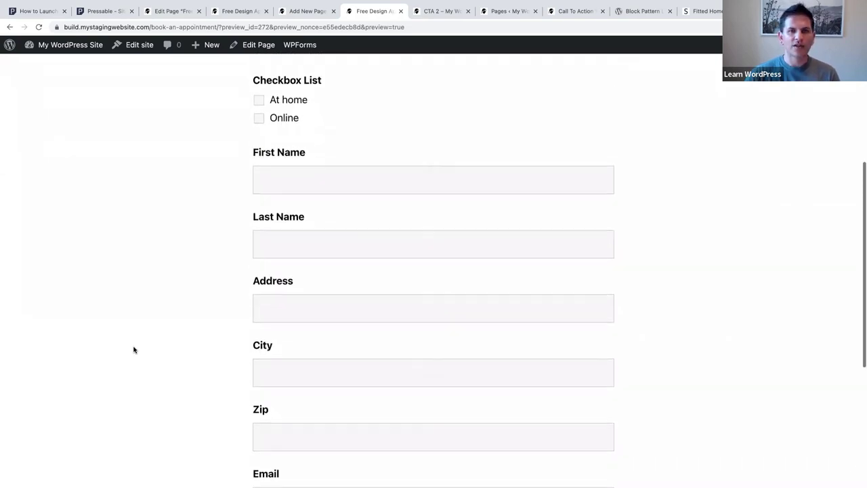
pyautogui.scroll(3, 134, 349)
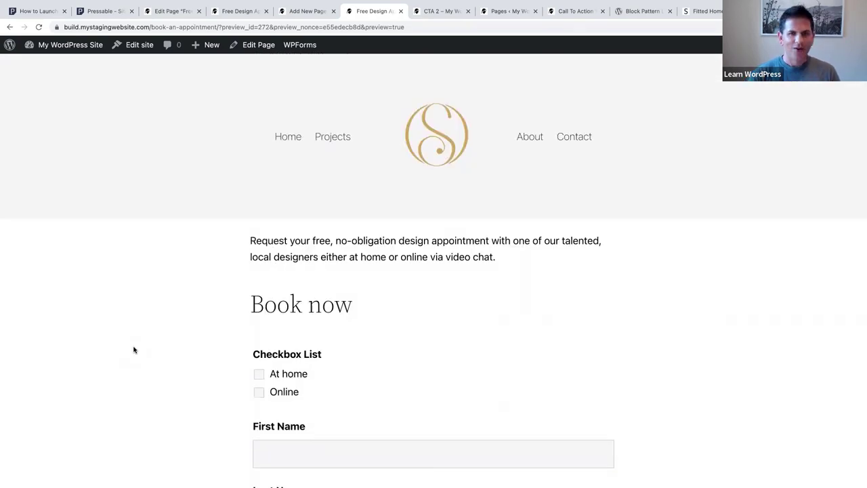